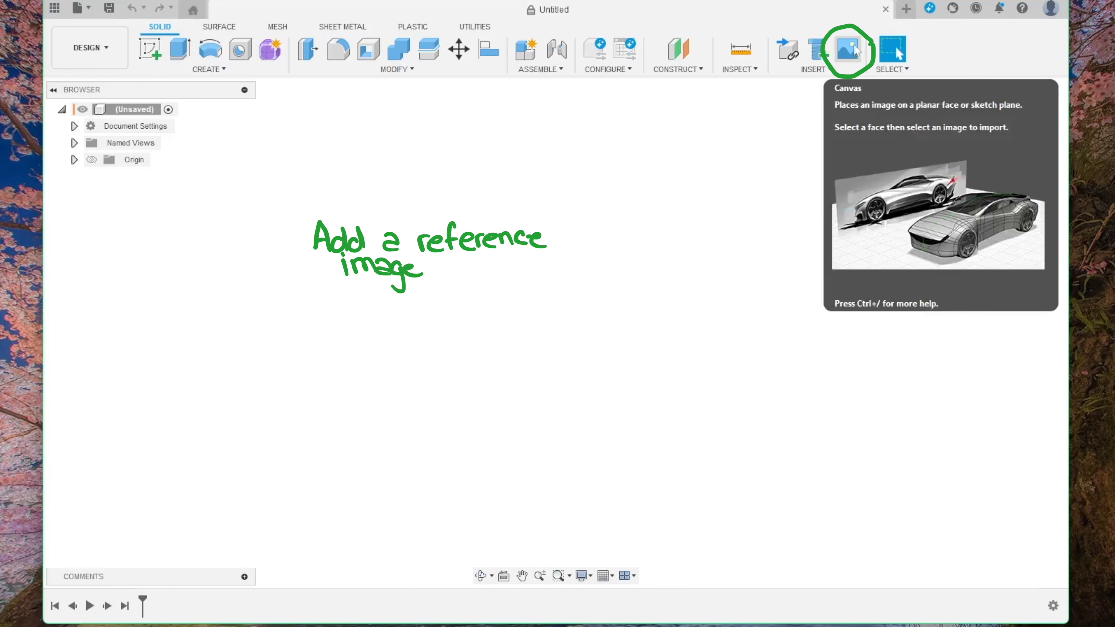
- Insert the image IMG_0725.jpg from the computer's Downloads folder as a canvas on the XY plane
left_click(852, 49)
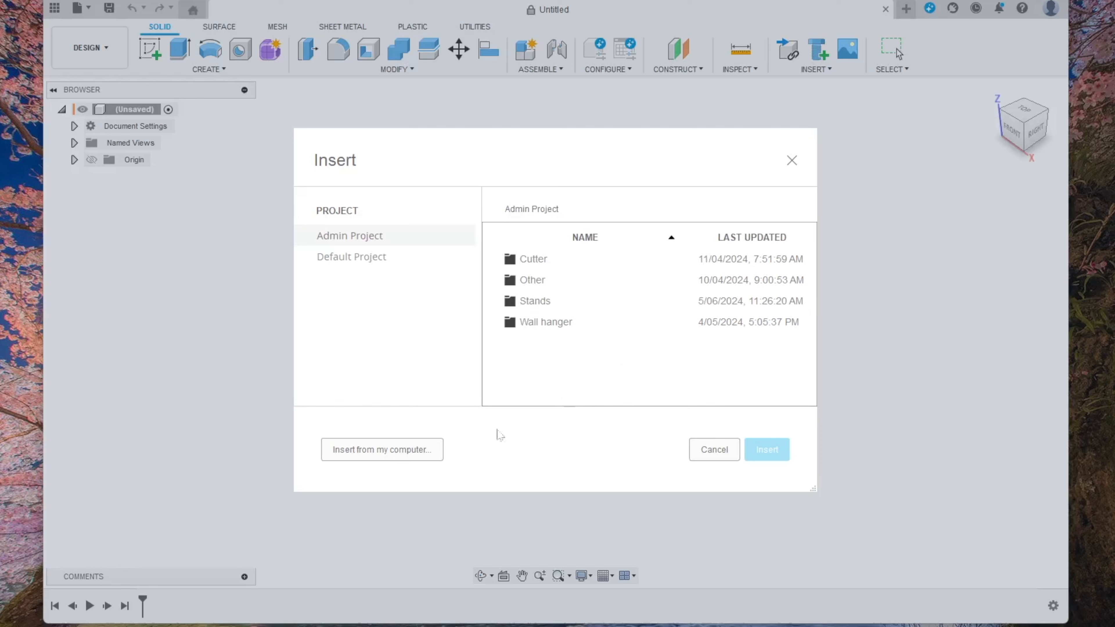
left_click(420, 450)
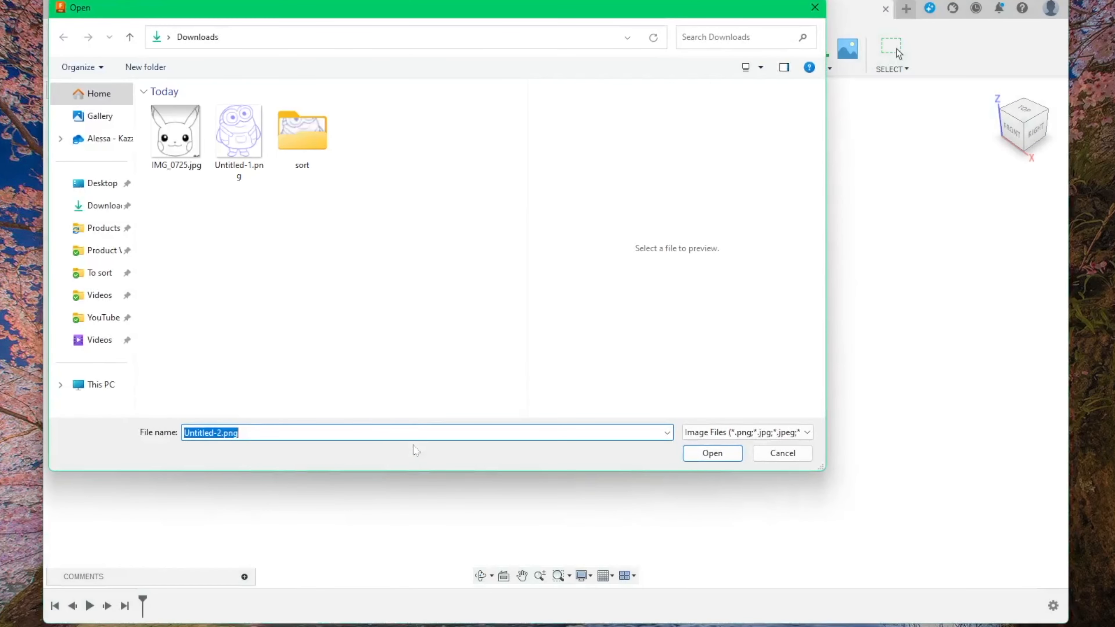
left_click(194, 142)
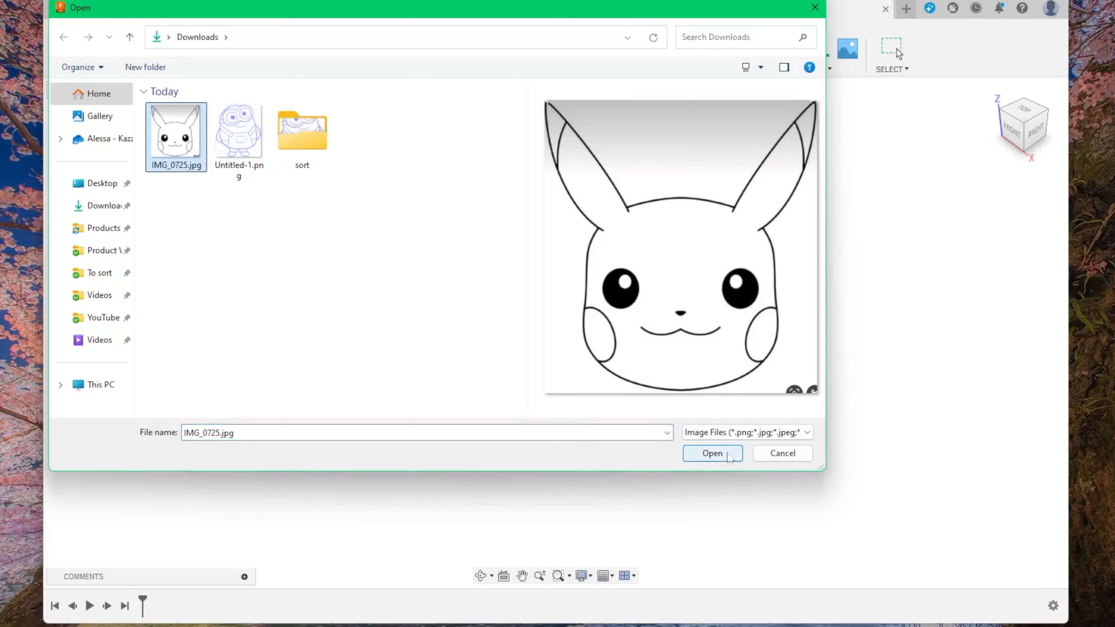
left_click(728, 454)
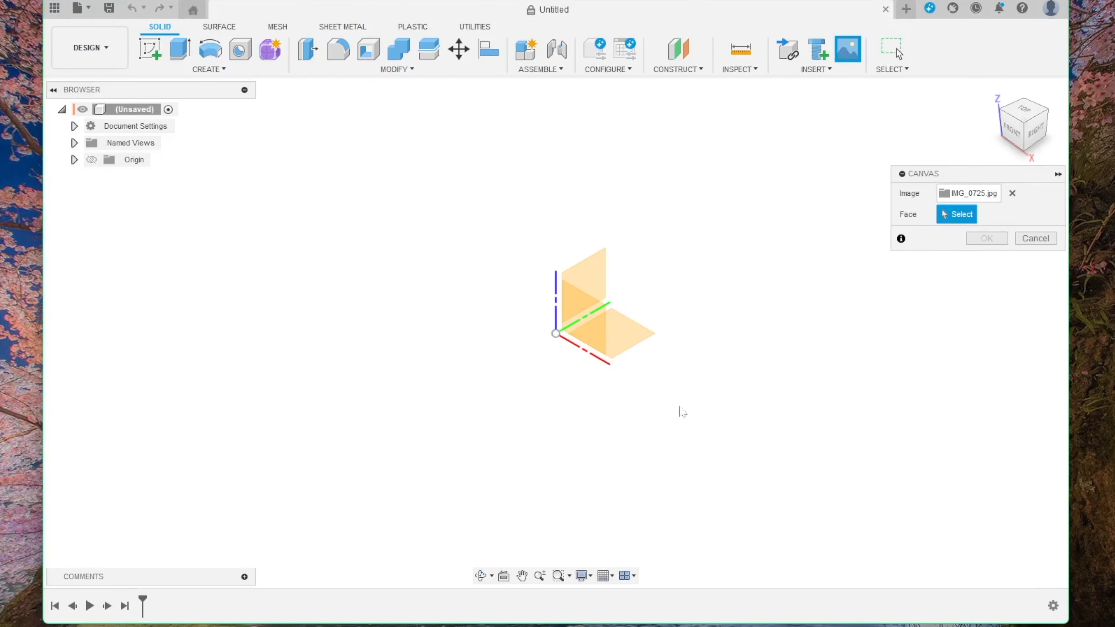
left_click(638, 339)
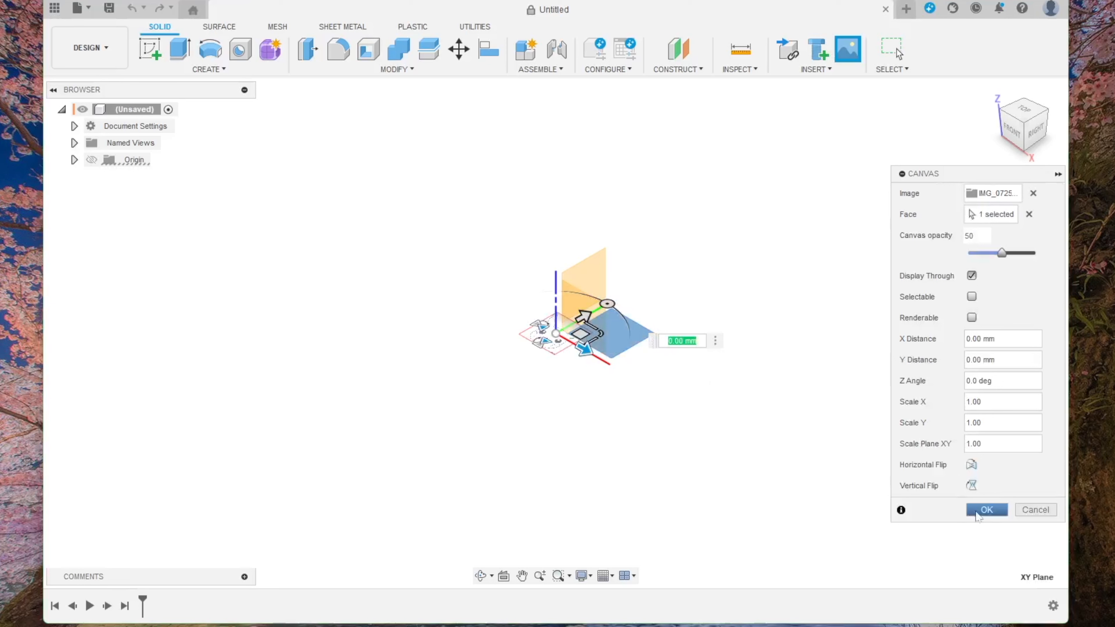
left_click(978, 511)
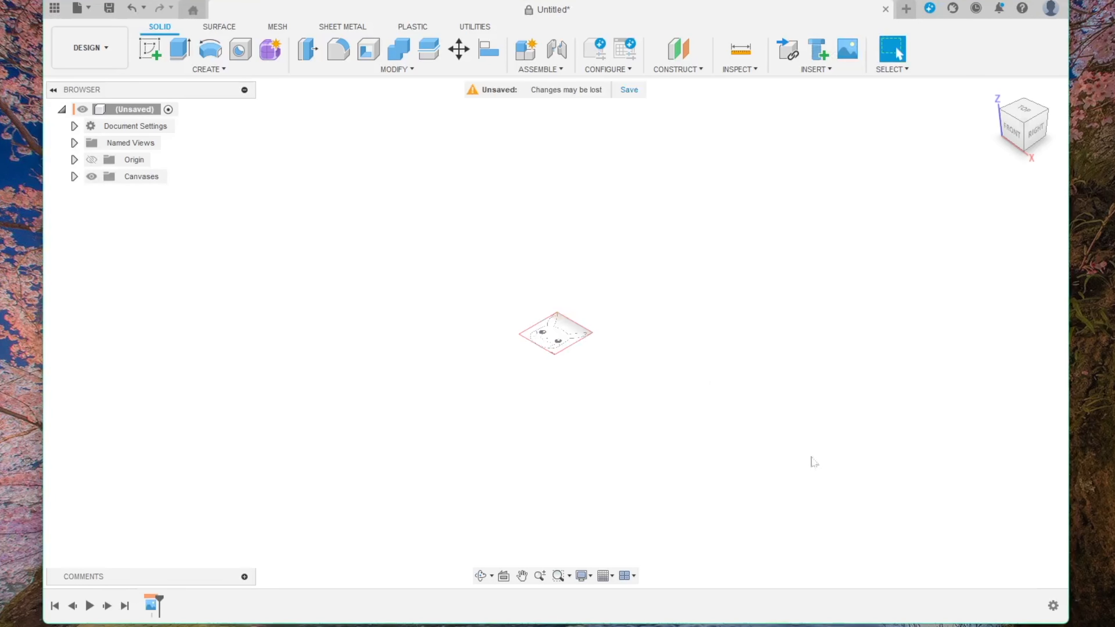
- Calibrate the IMG_0725 canvas by its left edge, from the ear-tip corner to the chin-side corner, to 30 mm
scroll(520, 313, "up", 5)
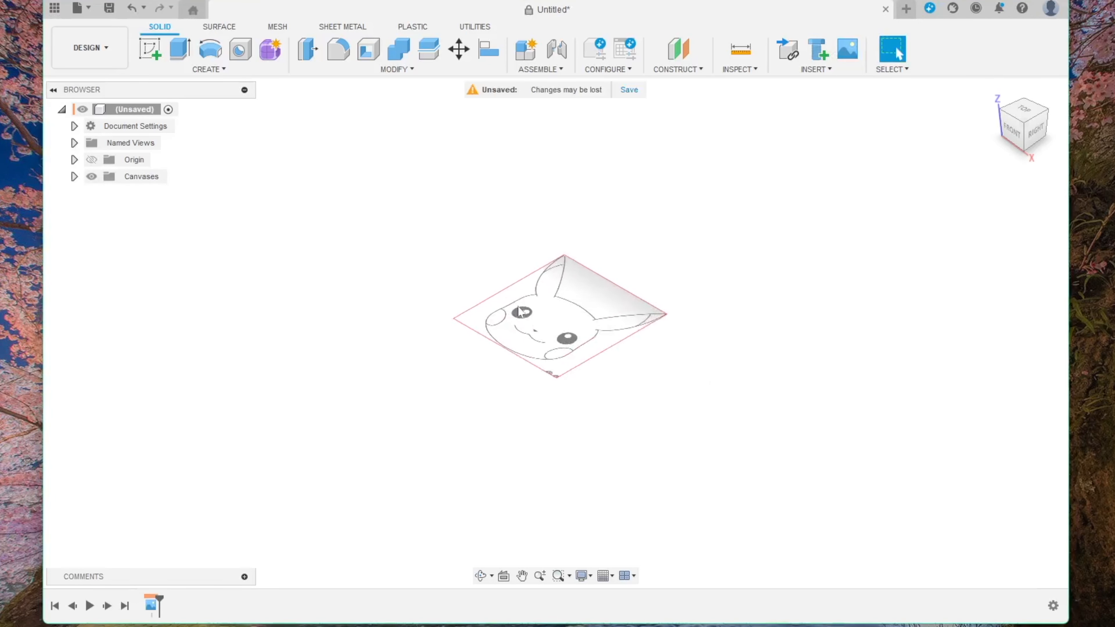
left_click(74, 177)
right_click(151, 193)
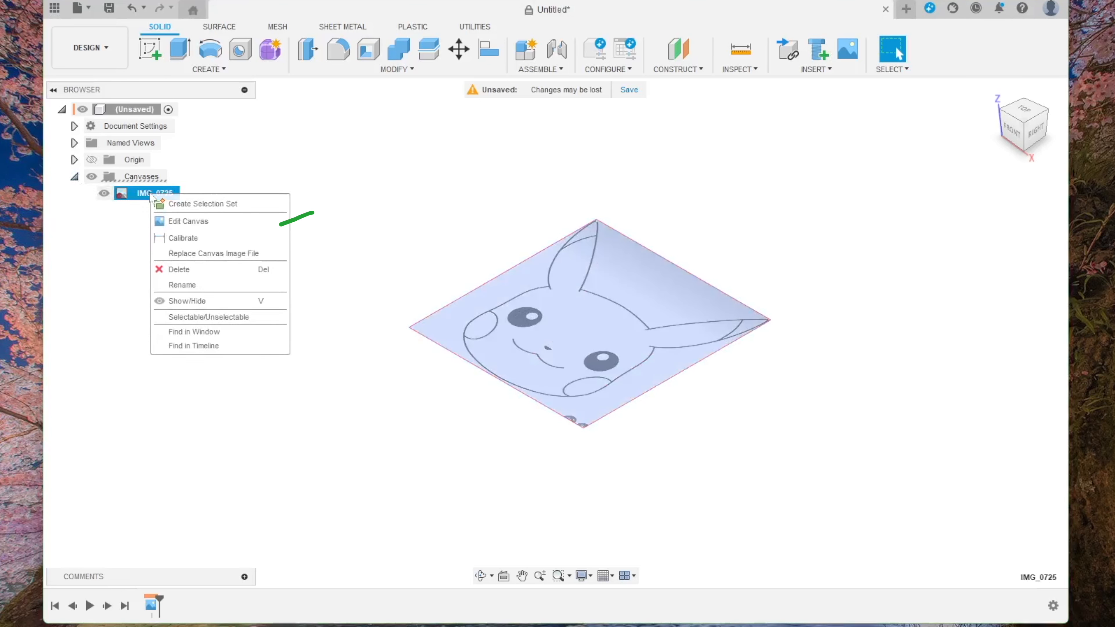
left_click(176, 239)
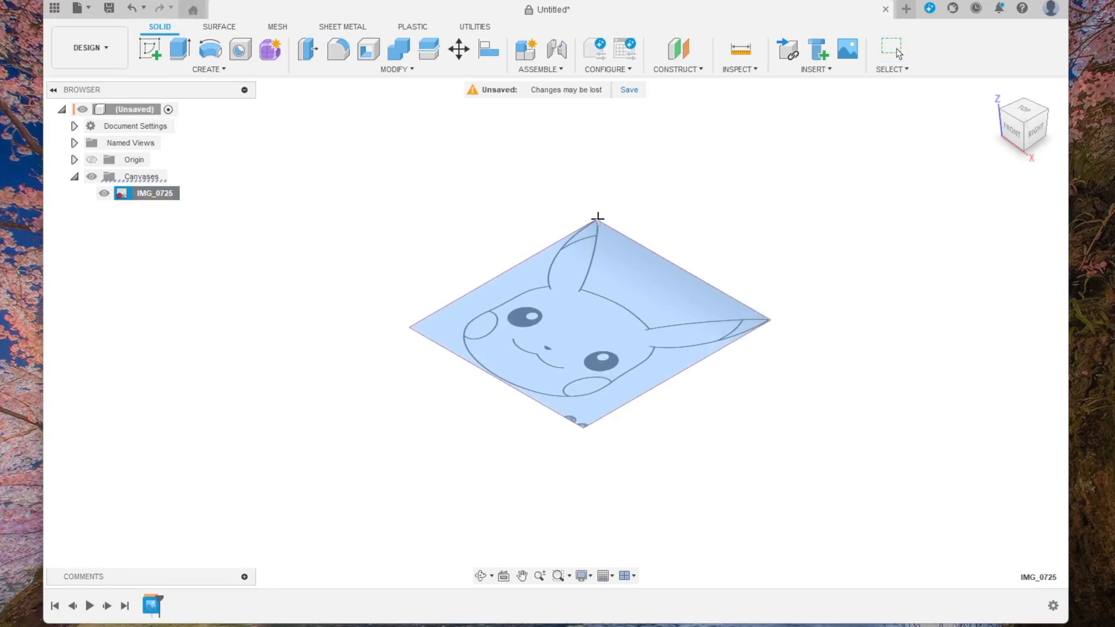
left_click(596, 218)
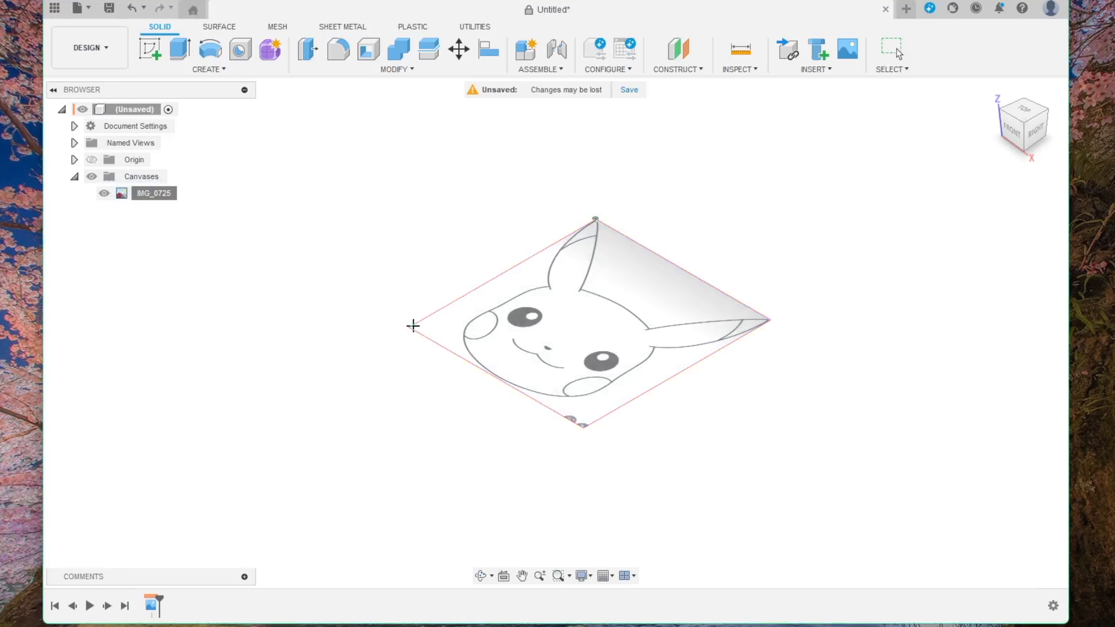
left_click(411, 326)
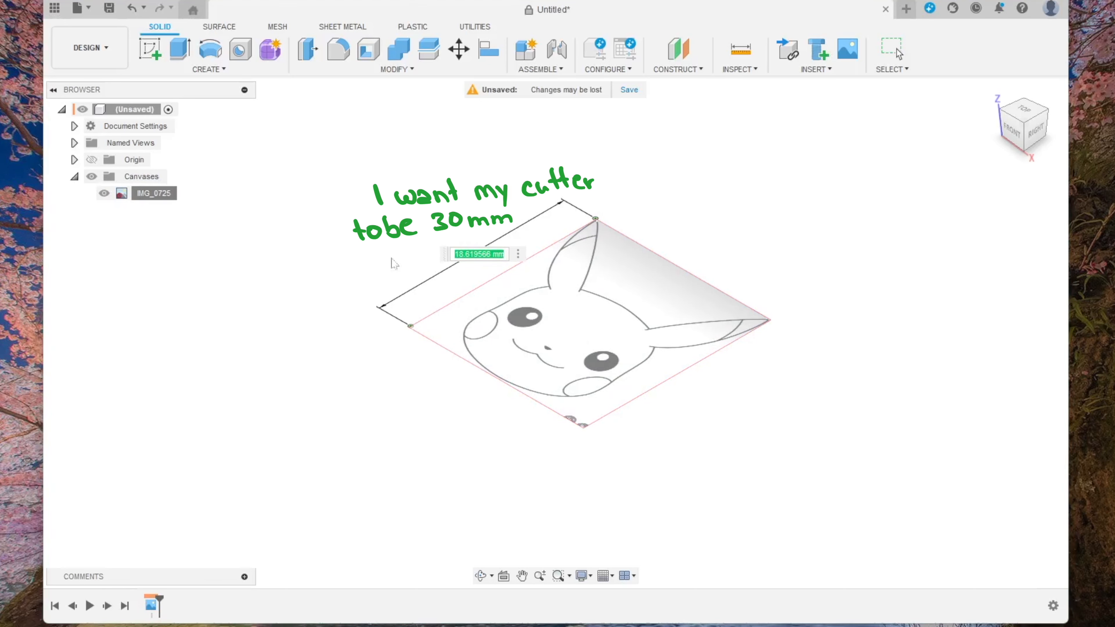
type("30")
key("Return")
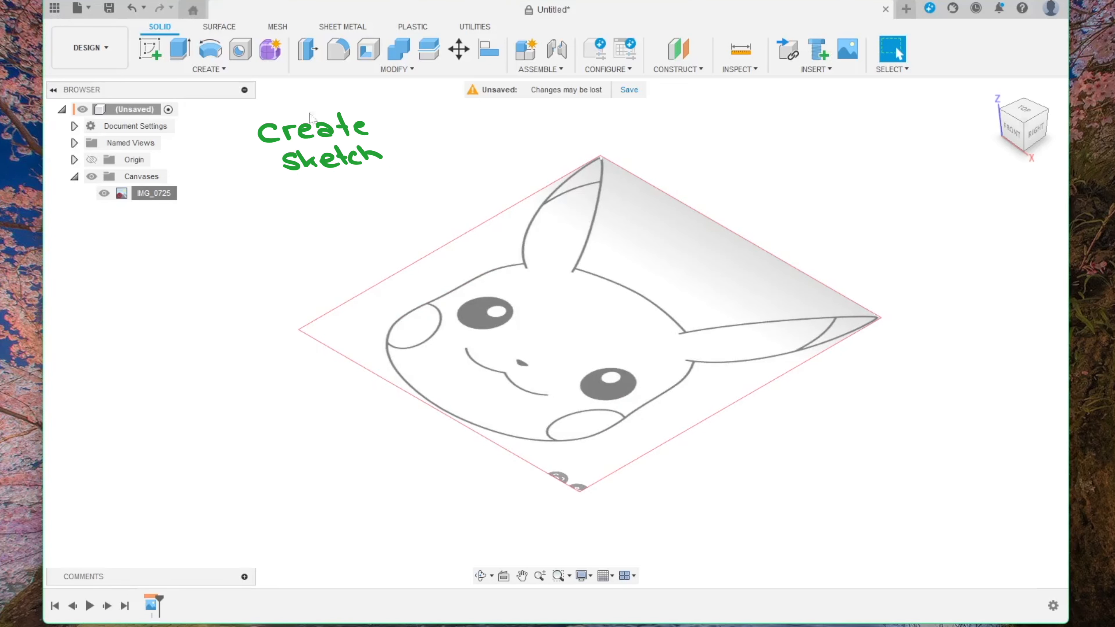
- Start a sketch on the XY plane and trace the top of the head between the ears with a fit point spline
left_click(149, 50)
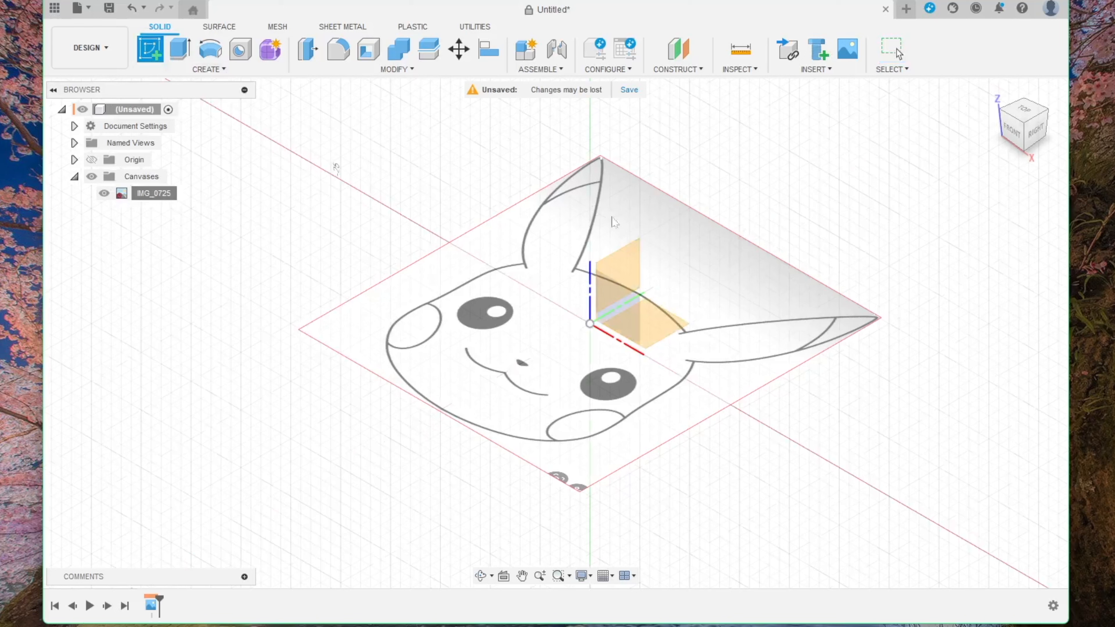
left_click(674, 325)
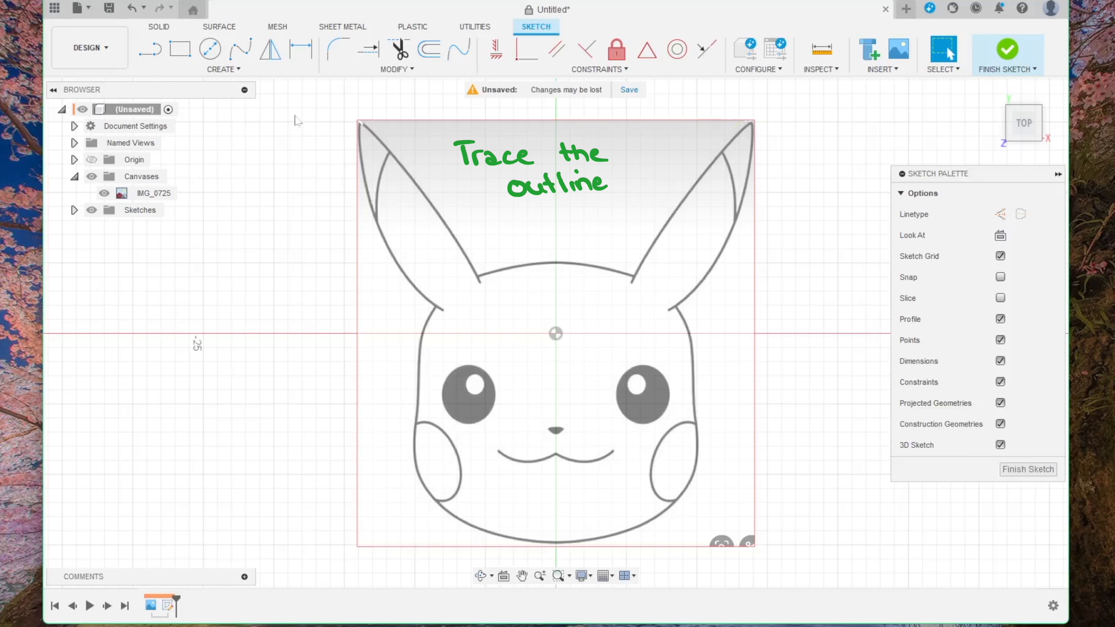
left_click(241, 57)
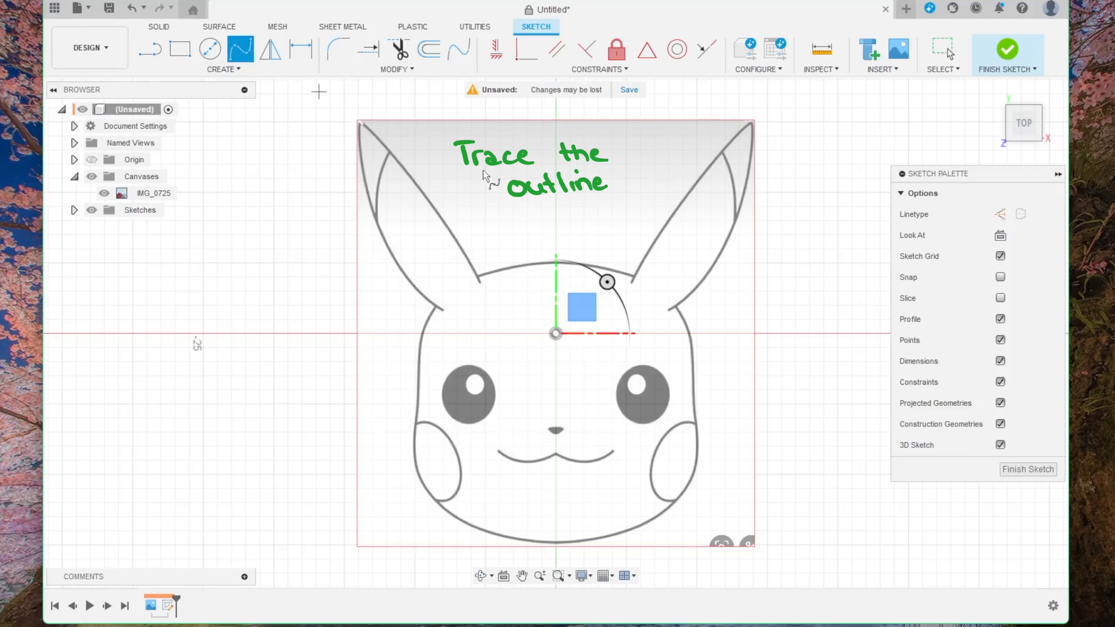
scroll(536, 224, "up", 2)
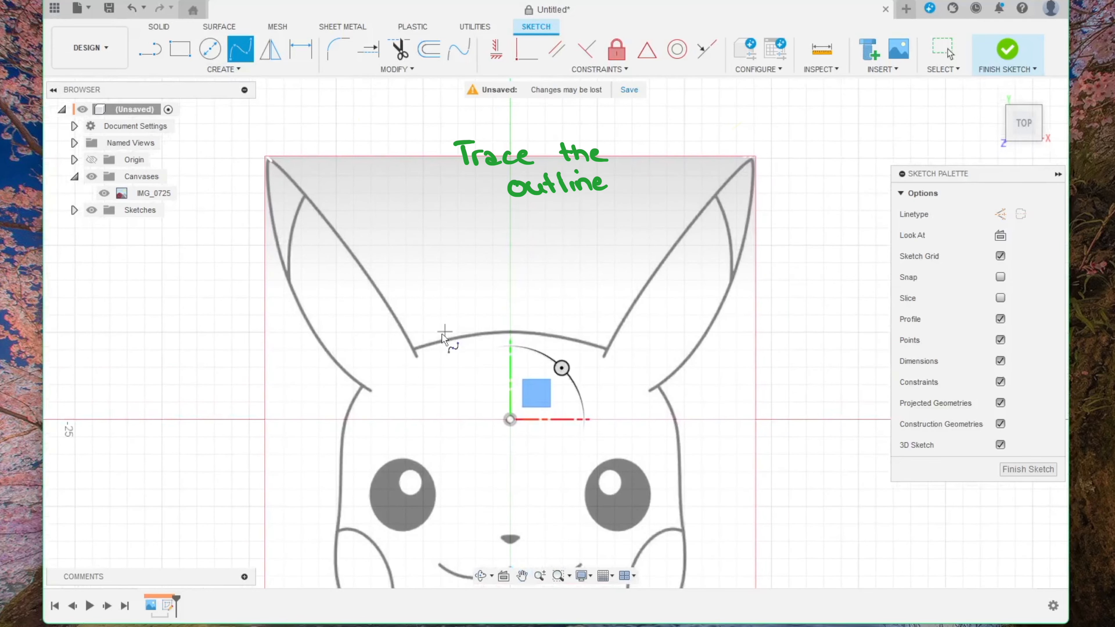
left_click(411, 353)
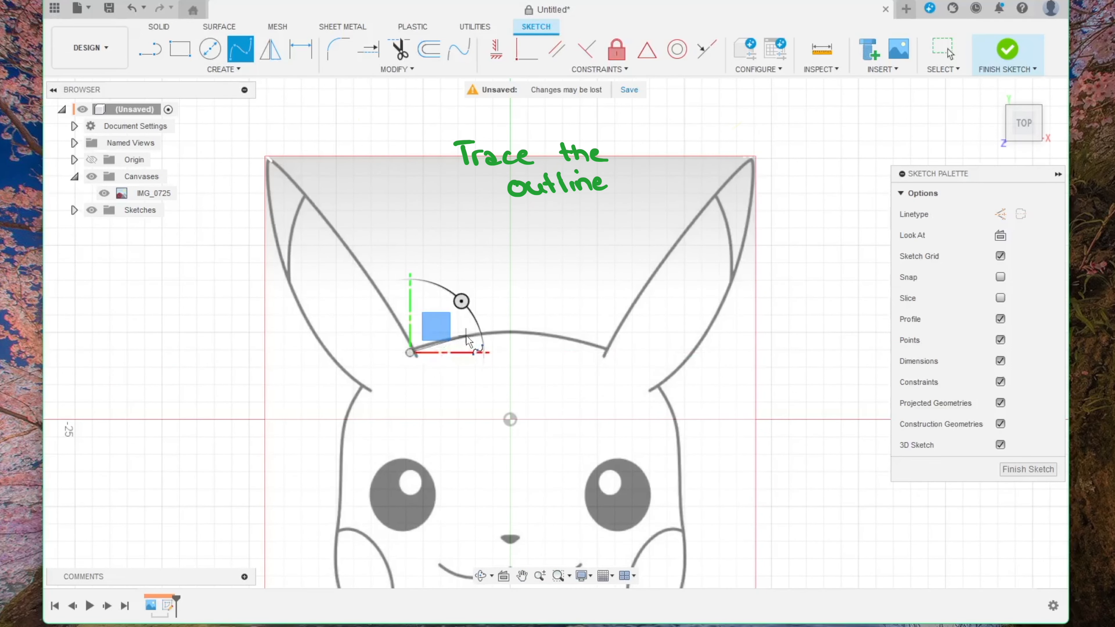
scroll(505, 336, "up", 3)
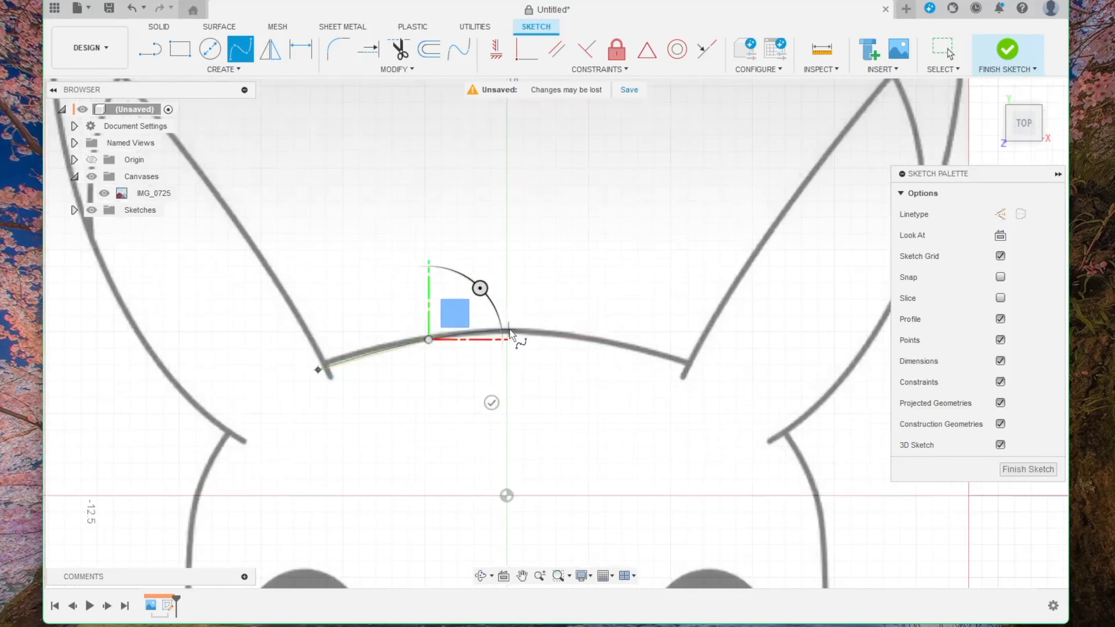
left_click(514, 334)
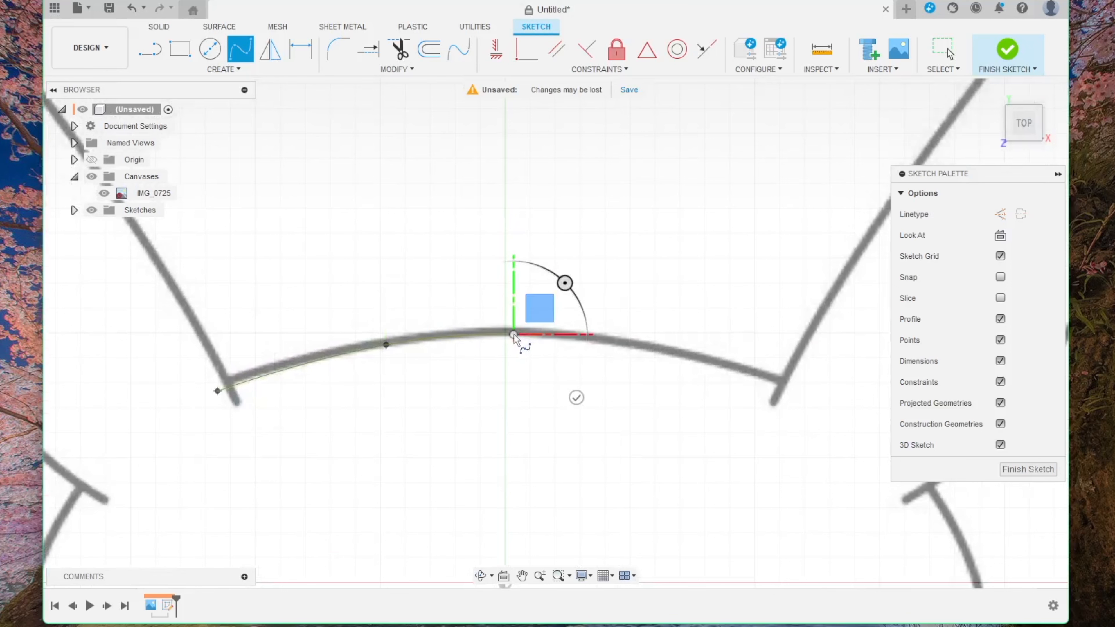
left_click(682, 355)
left_click(808, 399)
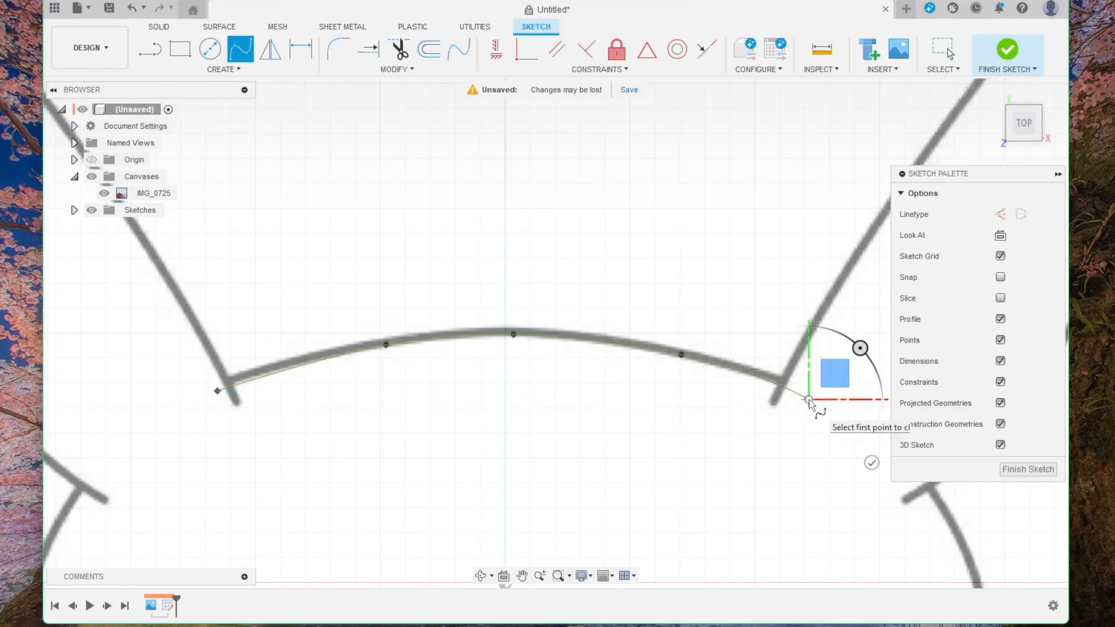
left_click(872, 463)
- Trace the right ear's outline with a fit point spline, from the head curve around the tip to the ear's outer base
mouse_move(739, 314)
middle_mouse_down()
mouse_move(623, 301)
mouse_move(572, 280)
mouse_move(395, 389)
middle_mouse_up()
scroll(480, 307, "down", 3)
scroll(395, 389, "down", 1)
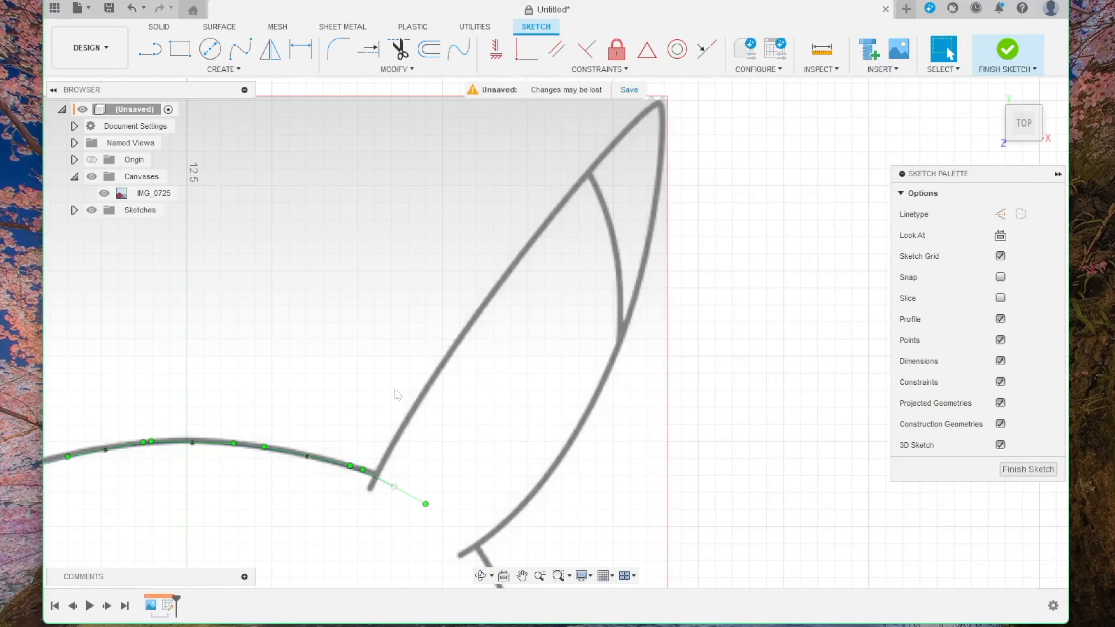
left_click(240, 49)
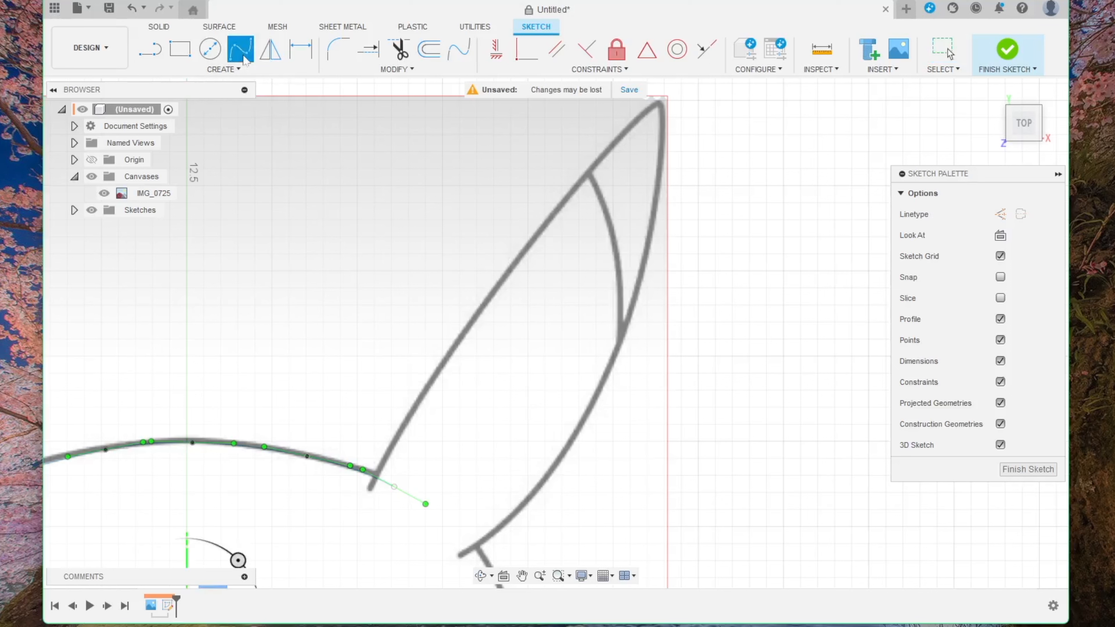
left_click(370, 496)
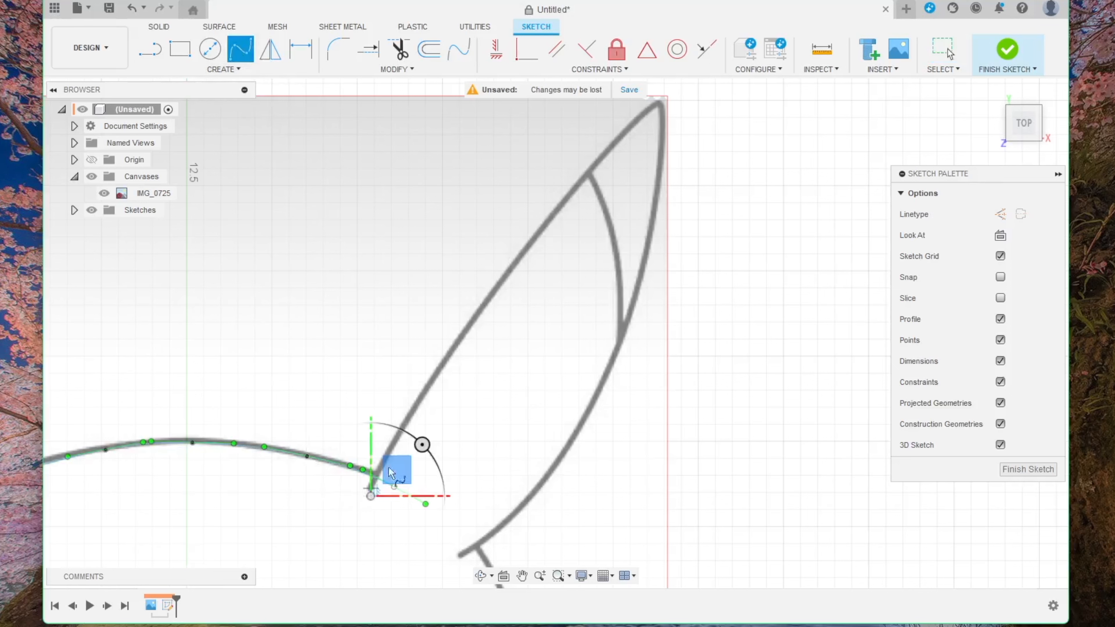
left_click(457, 350)
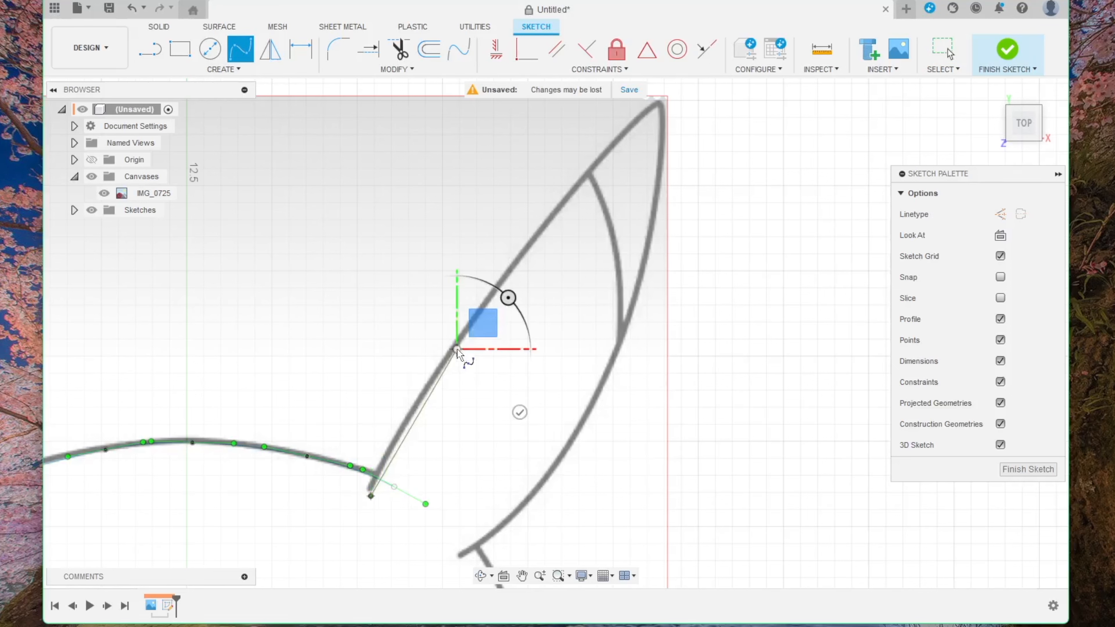
left_click(559, 208)
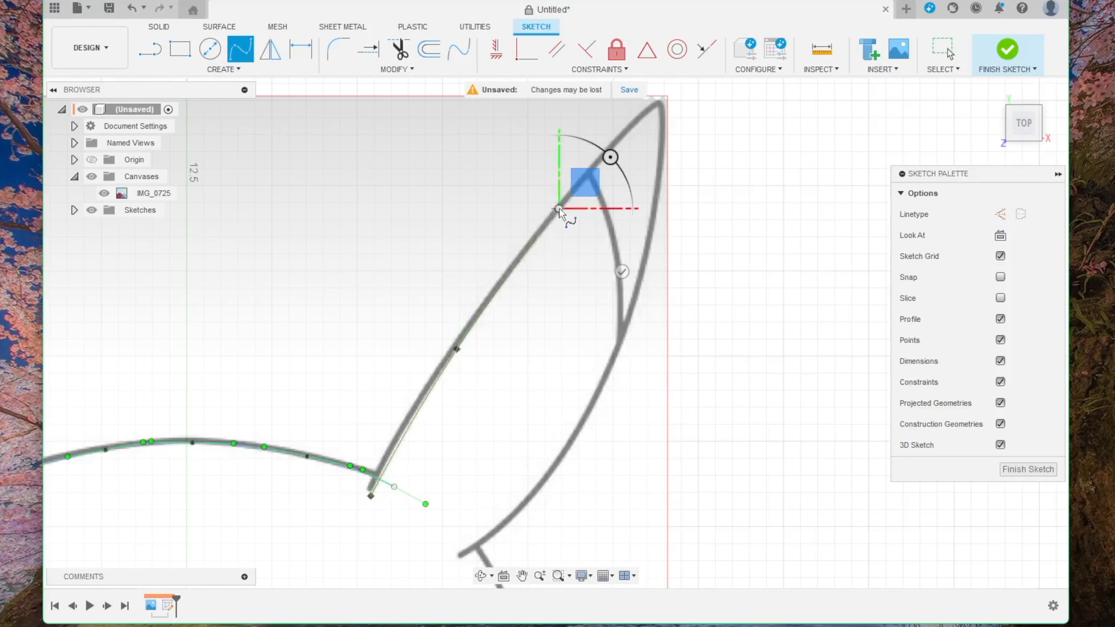
left_click(658, 105)
left_click(629, 307)
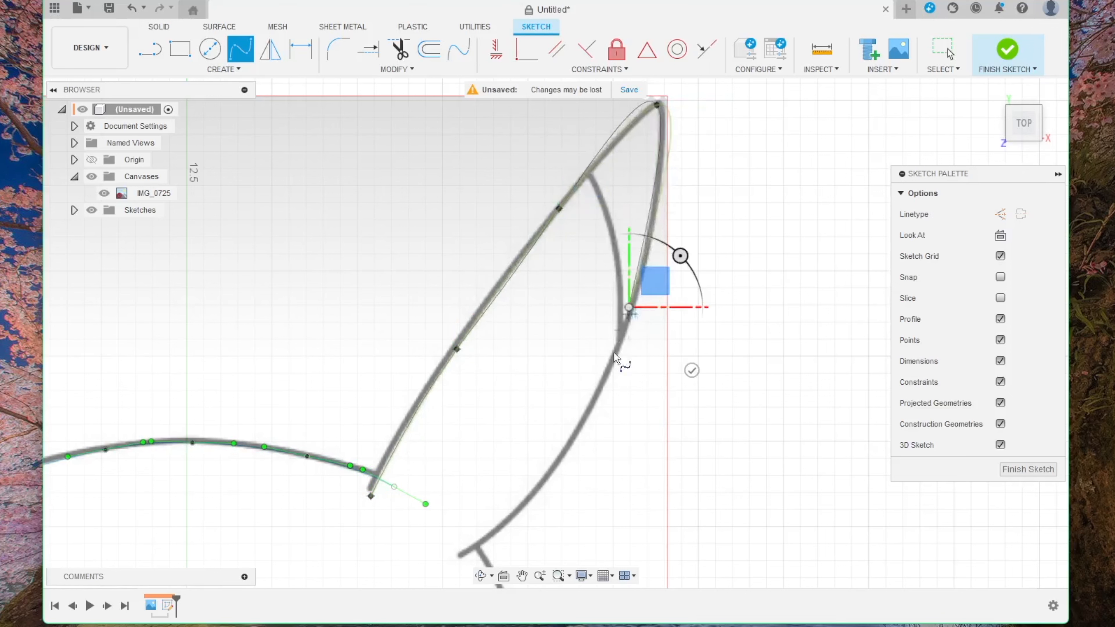
left_click(538, 483)
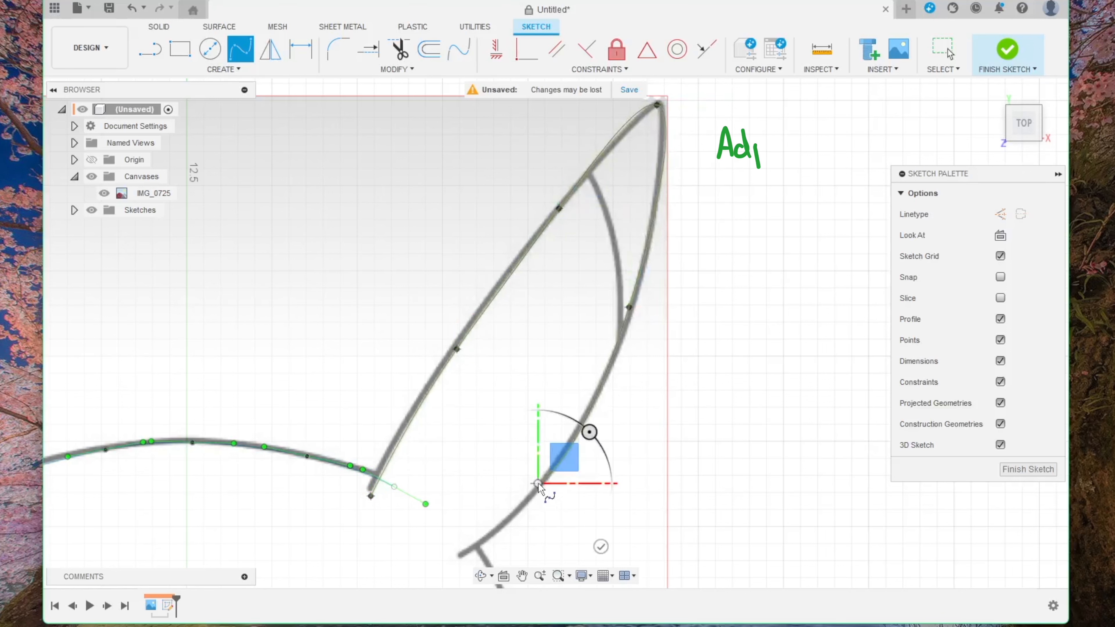
left_click(452, 567)
middle_click_drag(452, 564, 377, 549)
key("Escape")
- Shorten the spline's tangent handle at the right ear's tip so the curve follows the reference outline
middle_click_drag(625, 244, 592, 341)
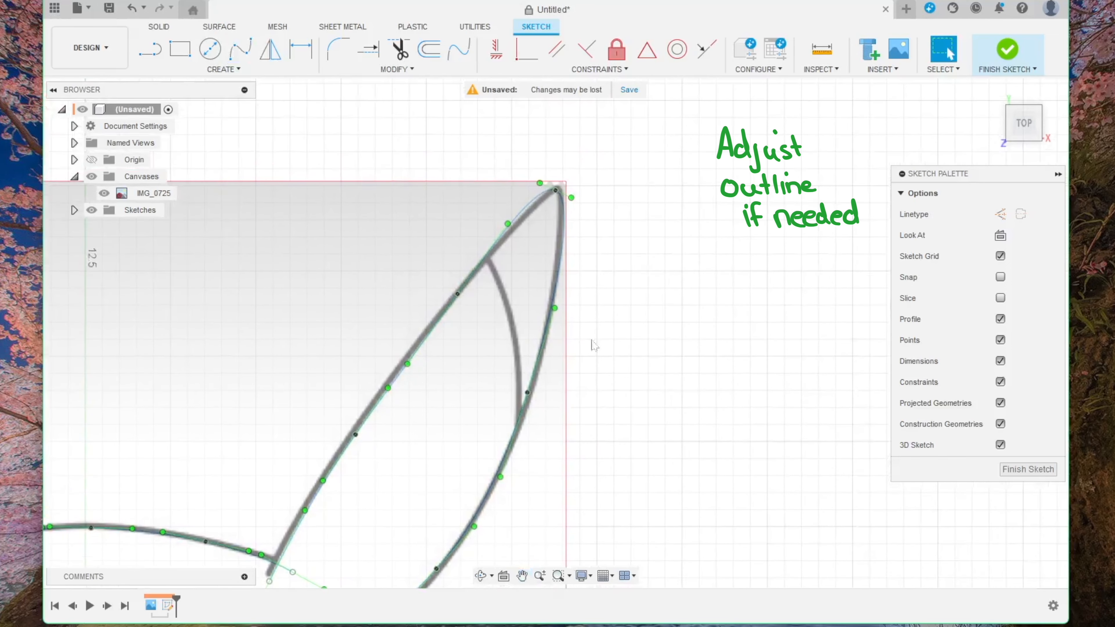
left_click(573, 198)
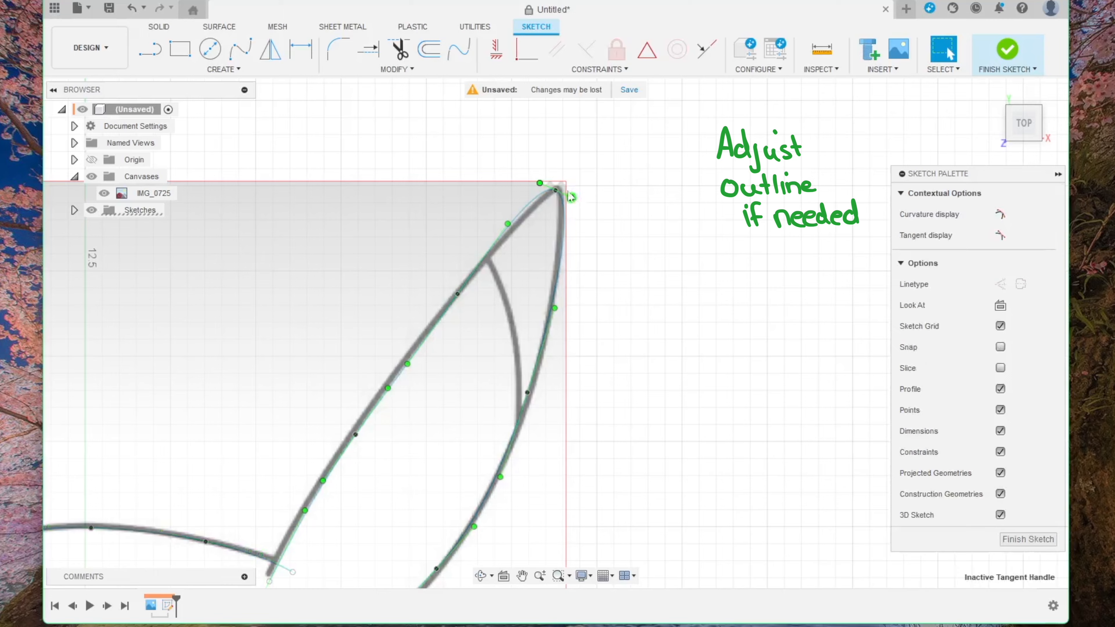
scroll(567, 182, "up", 6)
left_click(580, 233)
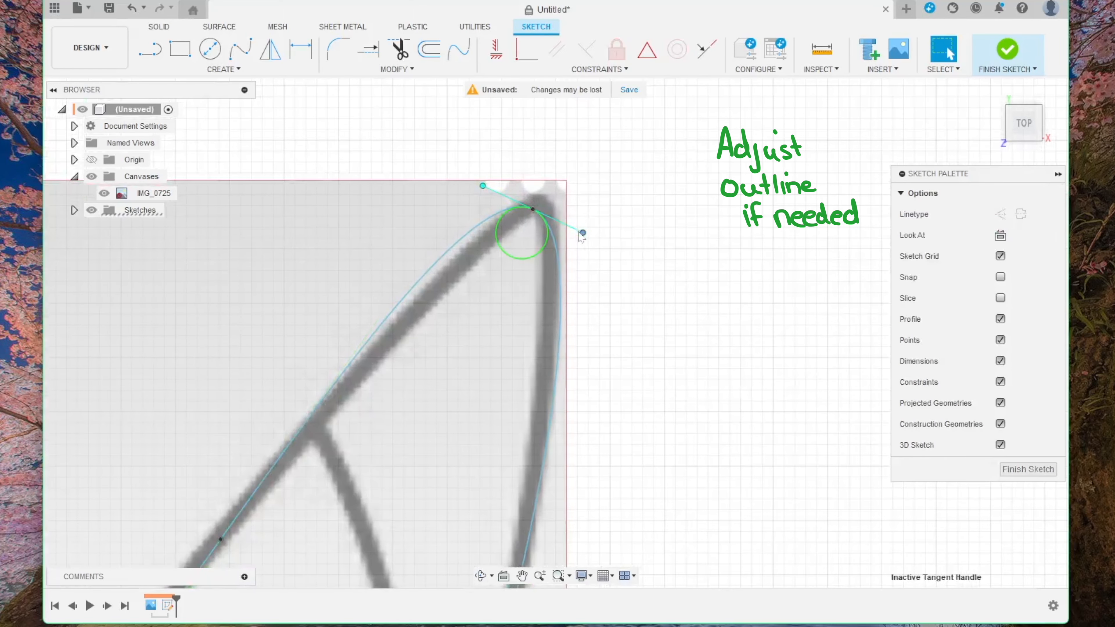
left_click_drag(580, 234, 569, 228)
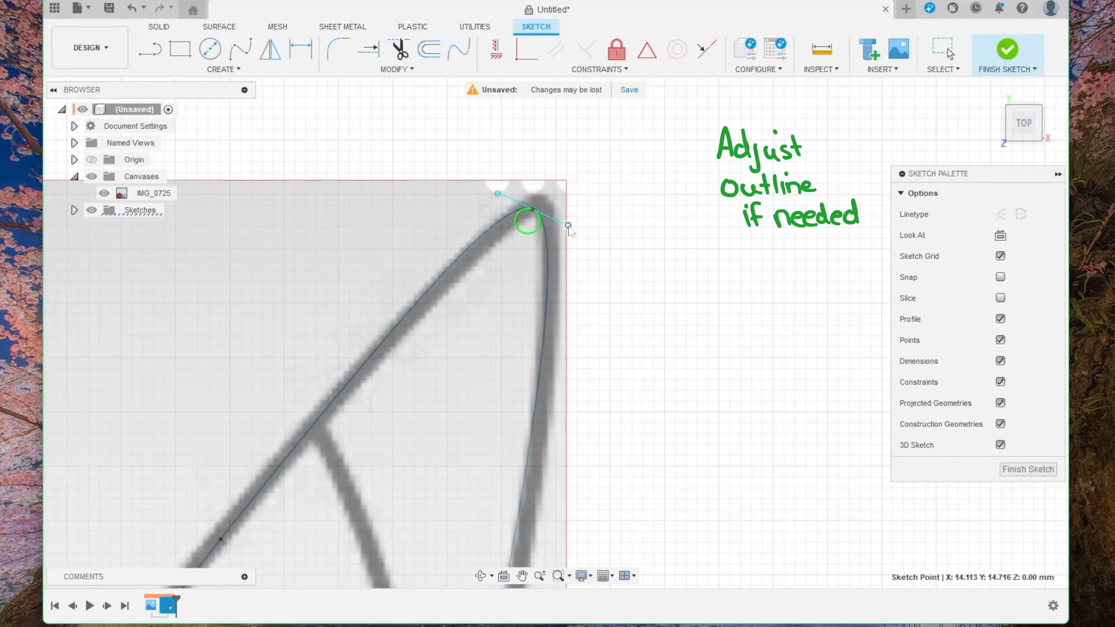
scroll(627, 298, "down", 2)
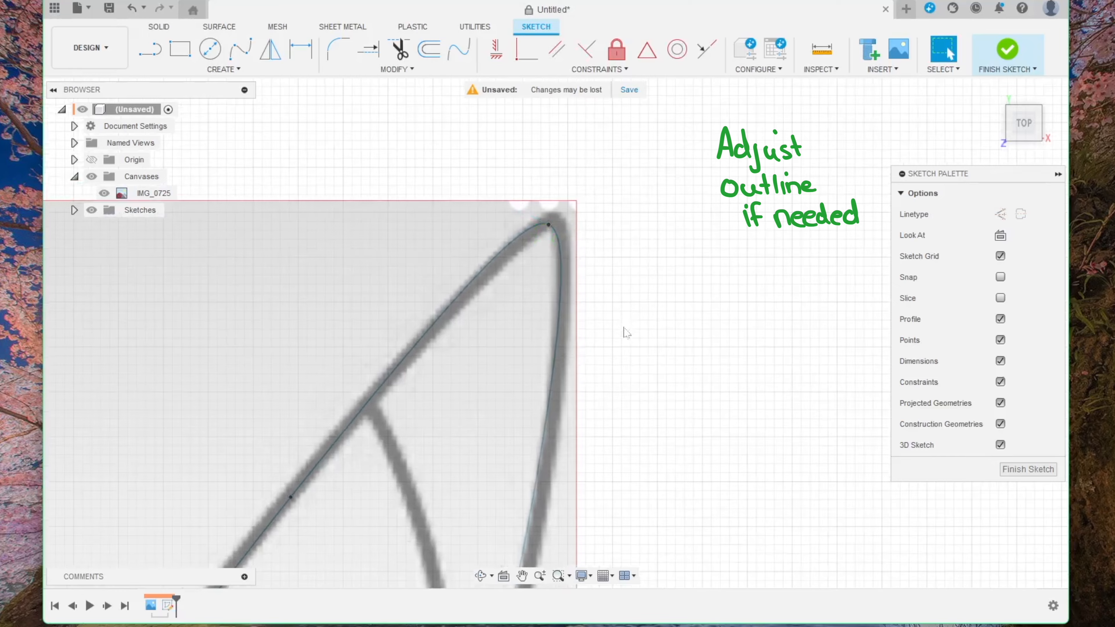
scroll(615, 347, "down", 2)
- Trace the left ear's outline with a fit point spline, from the head curve around the tip to the ear's outer base
middle_click_drag(490, 448, 672, 224)
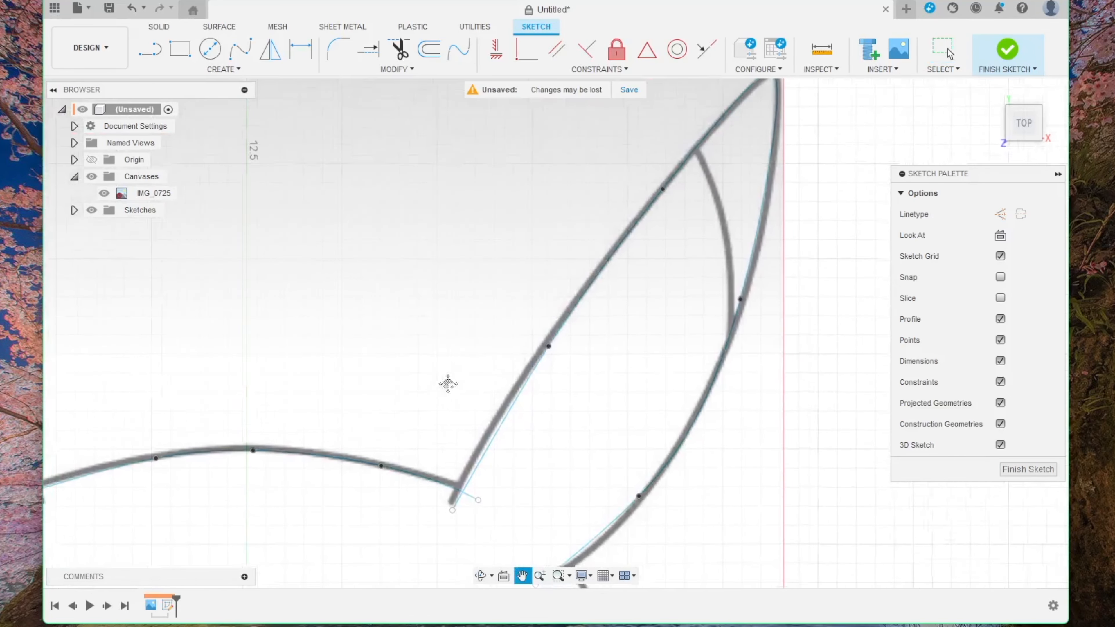
middle_click_drag(448, 384, 726, 280)
mouse_move(424, 263)
middle_mouse_down()
mouse_move(602, 286)
mouse_move(685, 325)
middle_mouse_up()
scroll(653, 357, "down", 2)
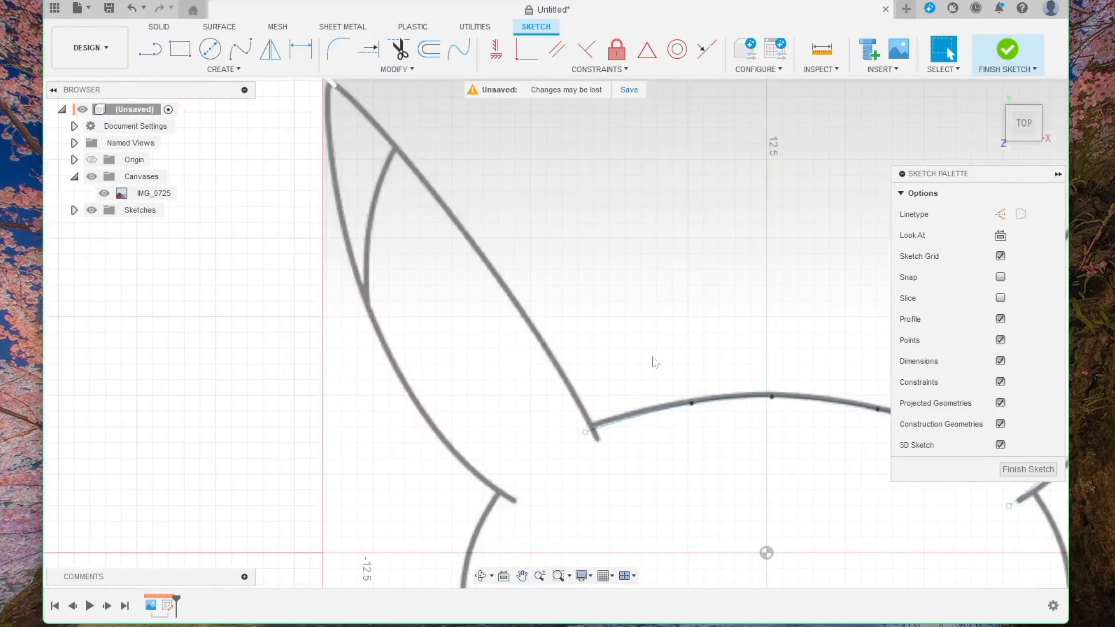
middle_click_drag(654, 361, 617, 391)
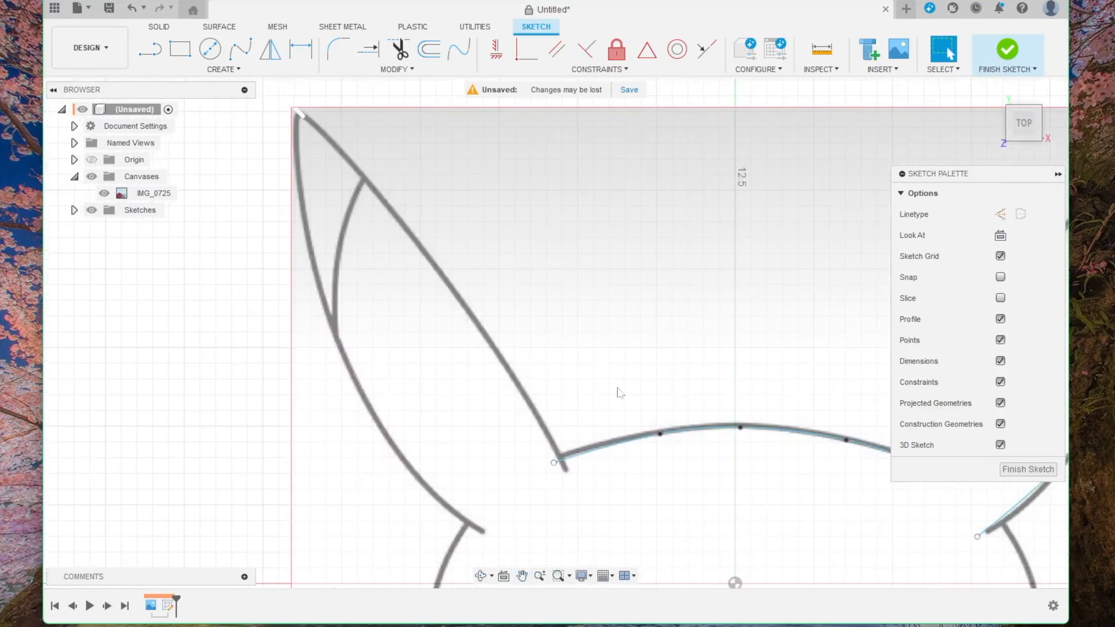
left_click(242, 51)
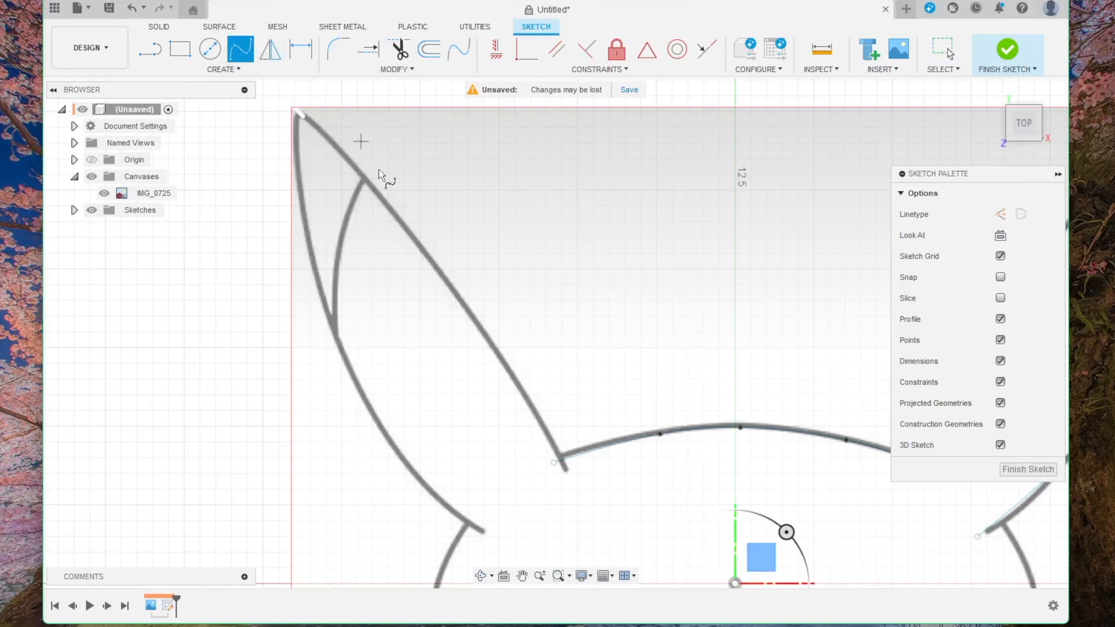
left_click(565, 474)
left_click(455, 295)
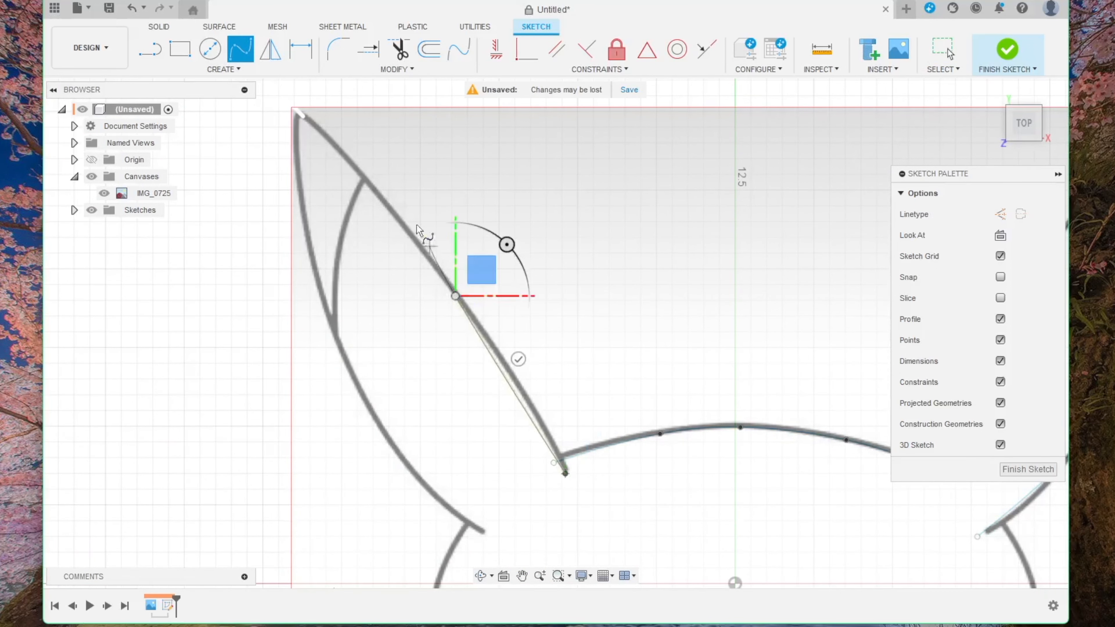
left_click(352, 166)
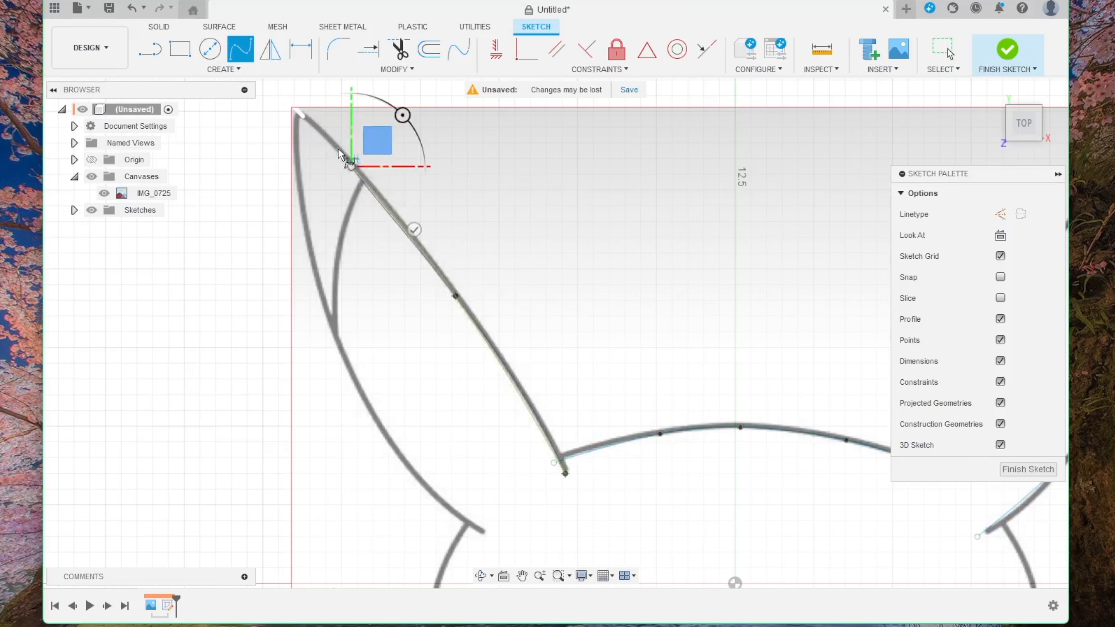
left_click(298, 117)
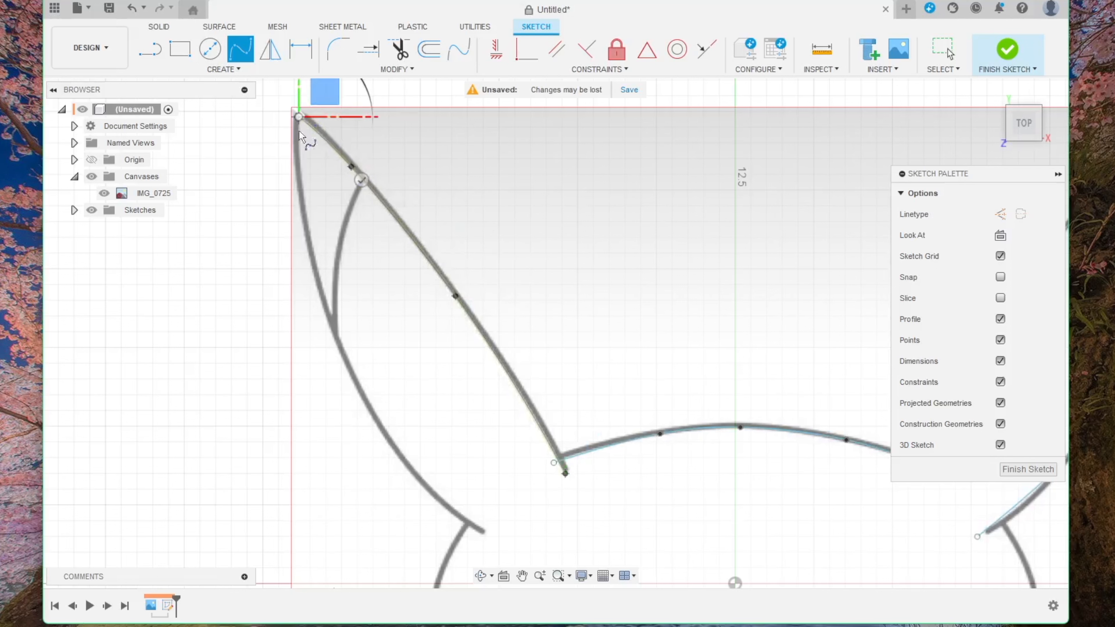
left_click(319, 273)
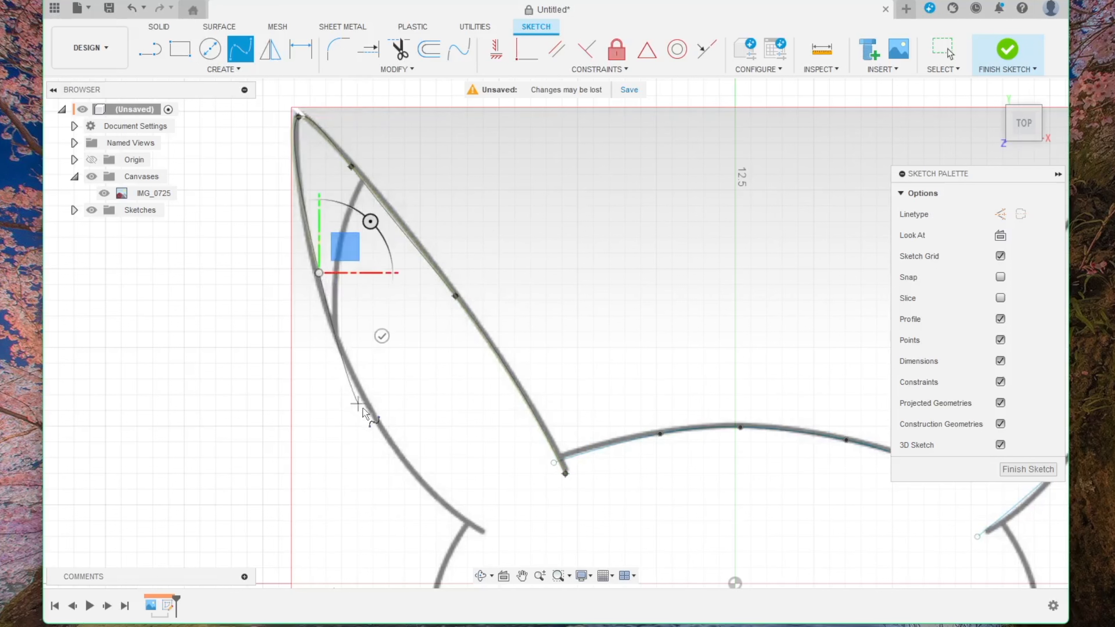
left_click(390, 437)
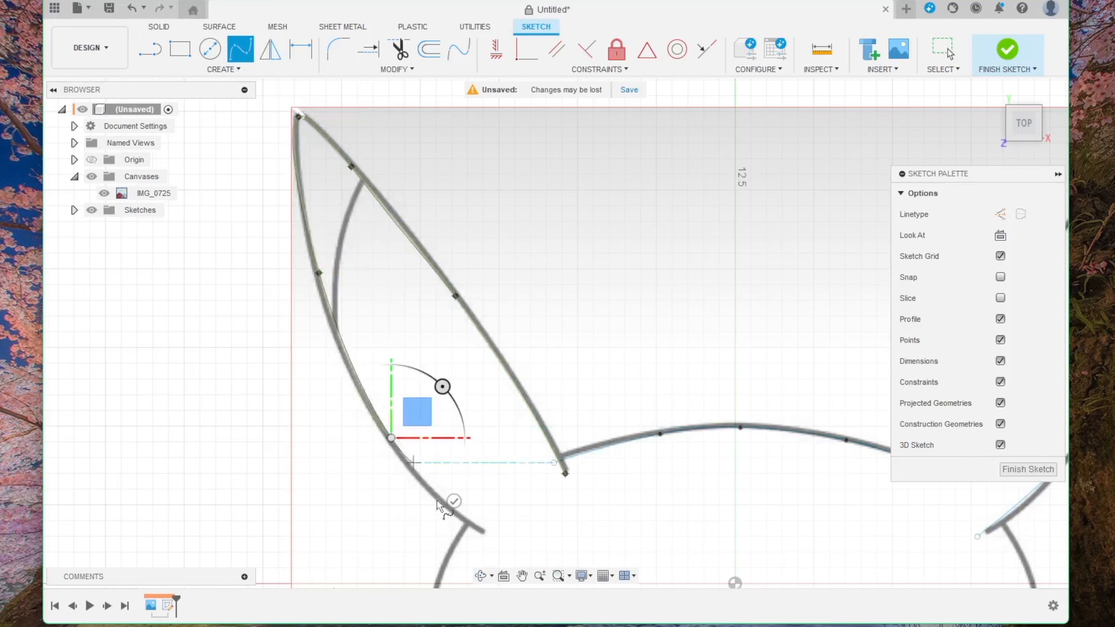
left_click(491, 535)
key("Escape")
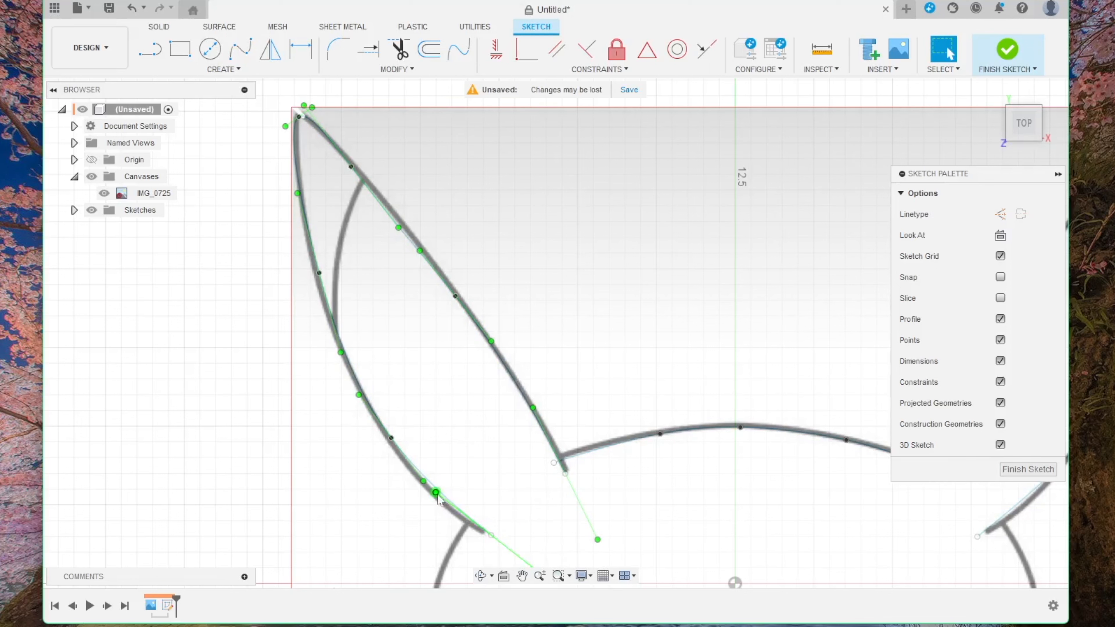
left_click(302, 350)
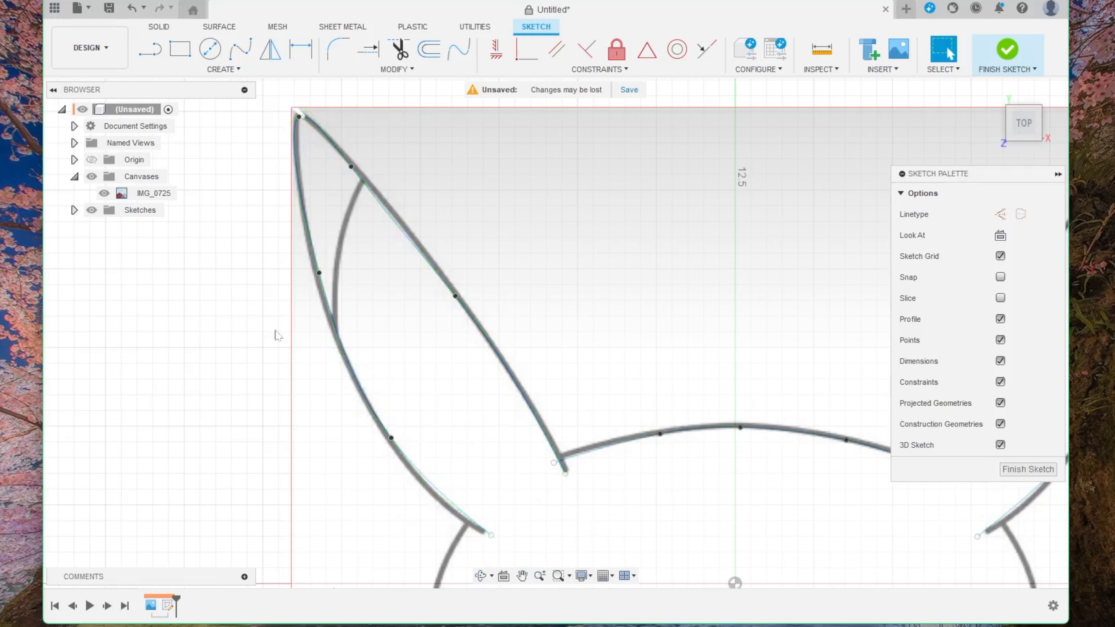
- Move the left ear spline's lower outer fit point farther down along the reference outline, toward the ear's base
left_click(392, 440)
left_click_drag(392, 440, 414, 469)
left_click(255, 350)
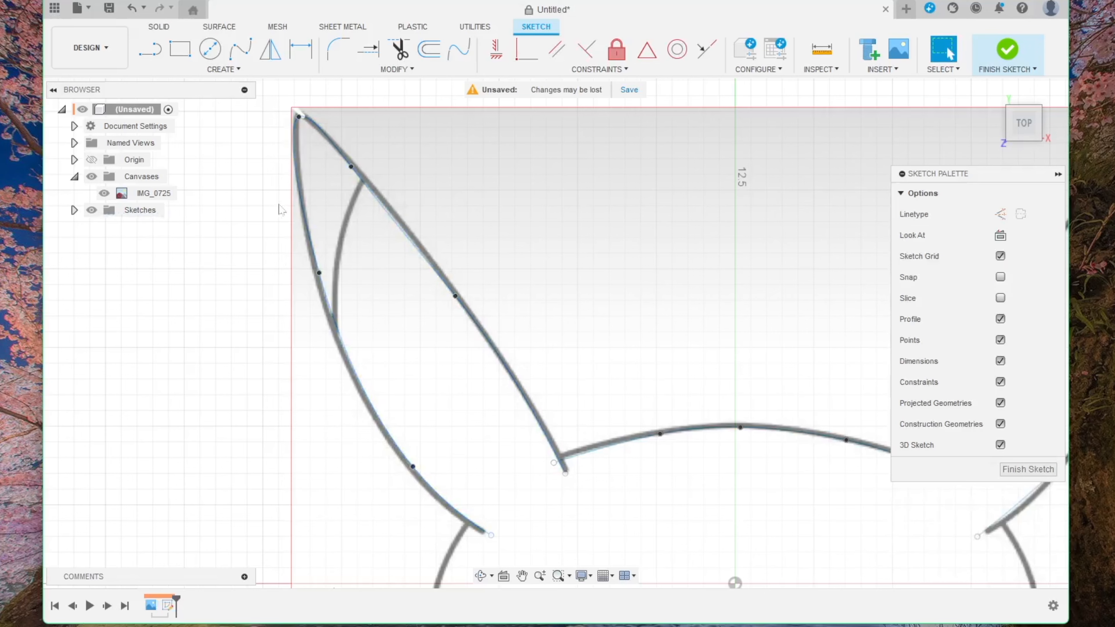
- Shorten the spline's tangent handle at the left ear's tip so the curve follows the reference outline
middle_click_drag(280, 200, 295, 301)
scroll(299, 213, "up", 1)
scroll(299, 217, "up", 3)
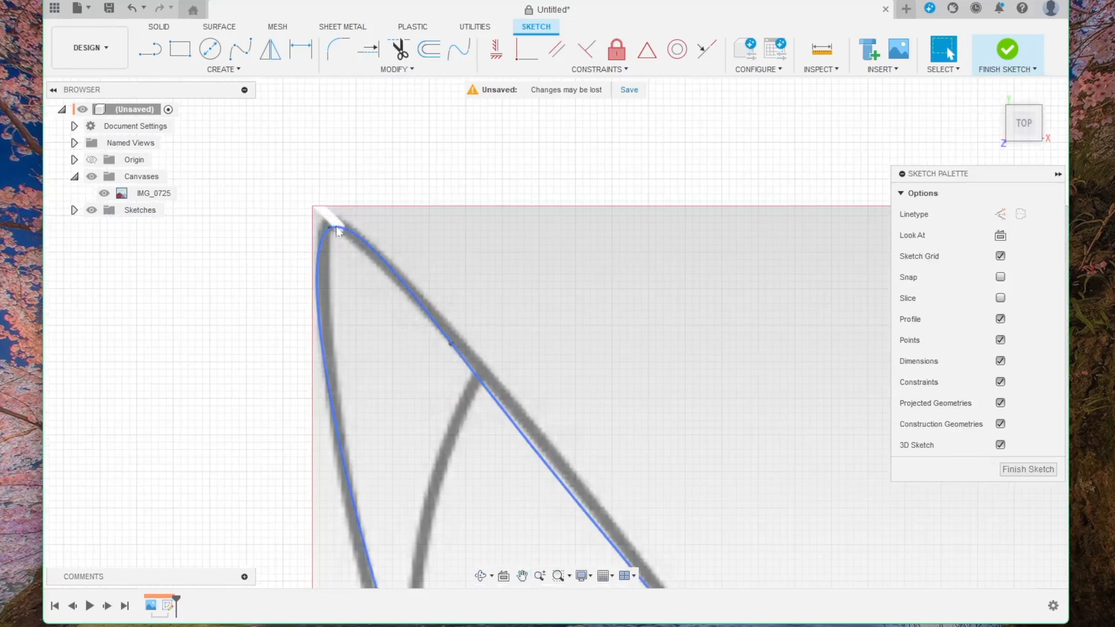
left_click(333, 230)
left_click_drag(362, 209, 351, 215)
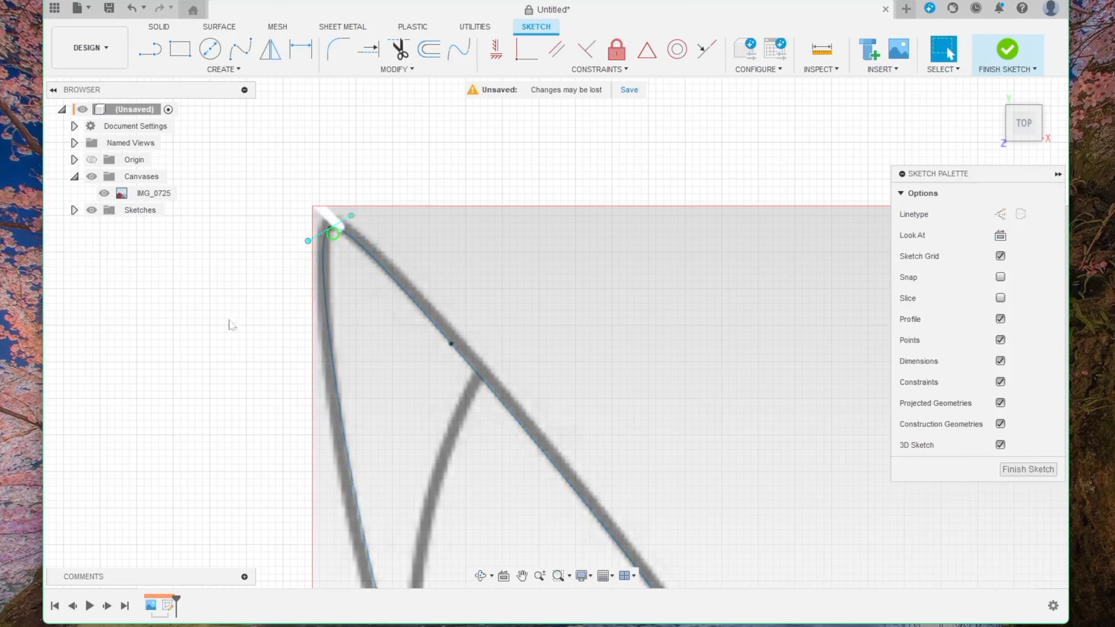
- Begin a fit point spline just above the left ear's base and trace the left side of the face down past the cheek
scroll(230, 327, "down", 3)
middle_click_drag(484, 448, 372, 158)
mouse_move(537, 412)
middle_mouse_down()
mouse_move(406, 276)
mouse_move(340, 232)
mouse_move(518, 304)
middle_mouse_up()
scroll(530, 372, "down", 3)
middle_click_drag(555, 406, 553, 274)
scroll(551, 337, "down", 2)
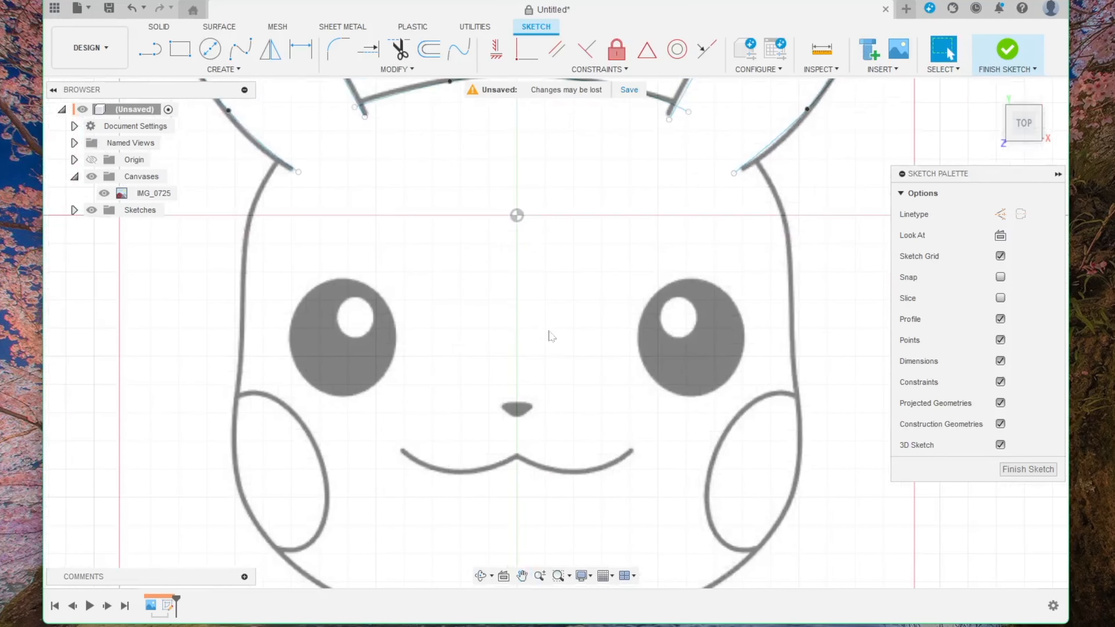
middle_click_drag(553, 343, 523, 305)
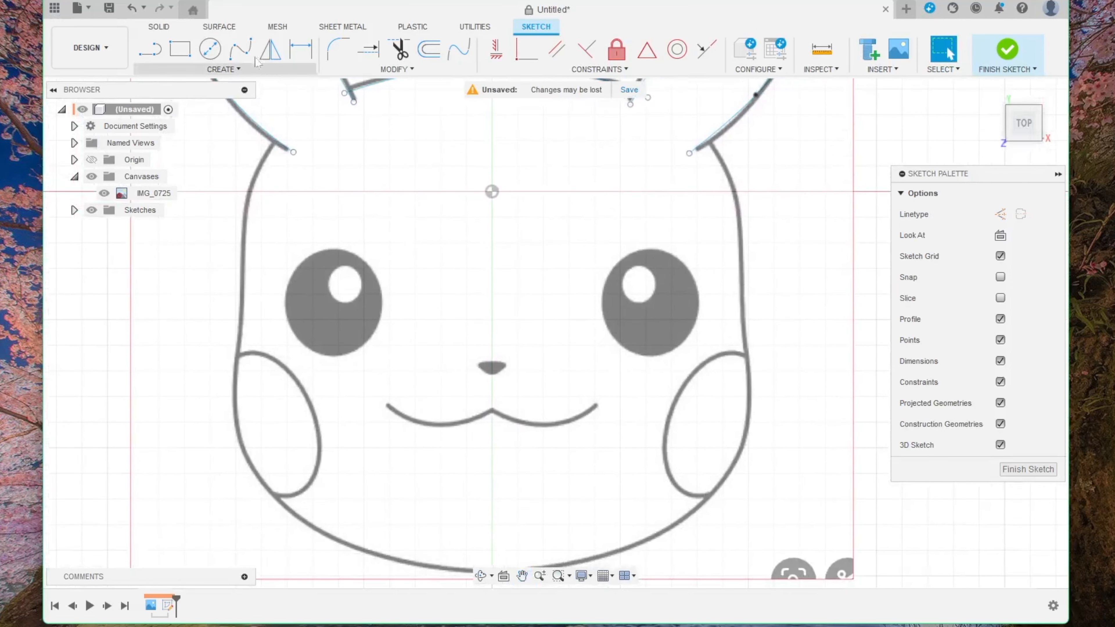
left_click(240, 49)
left_click(287, 130)
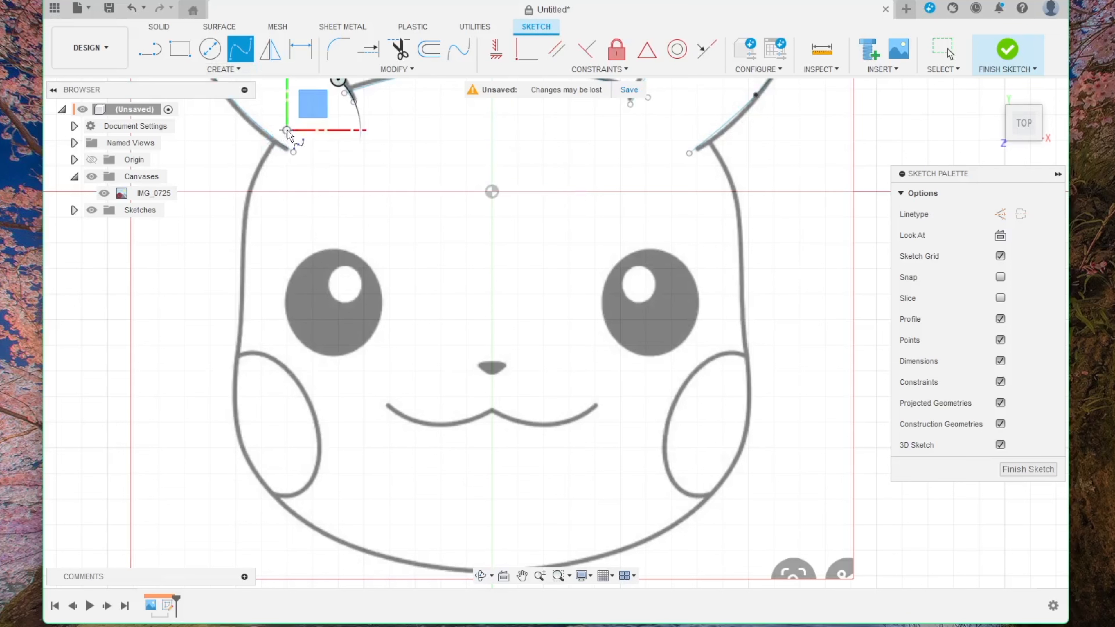
left_click(259, 174)
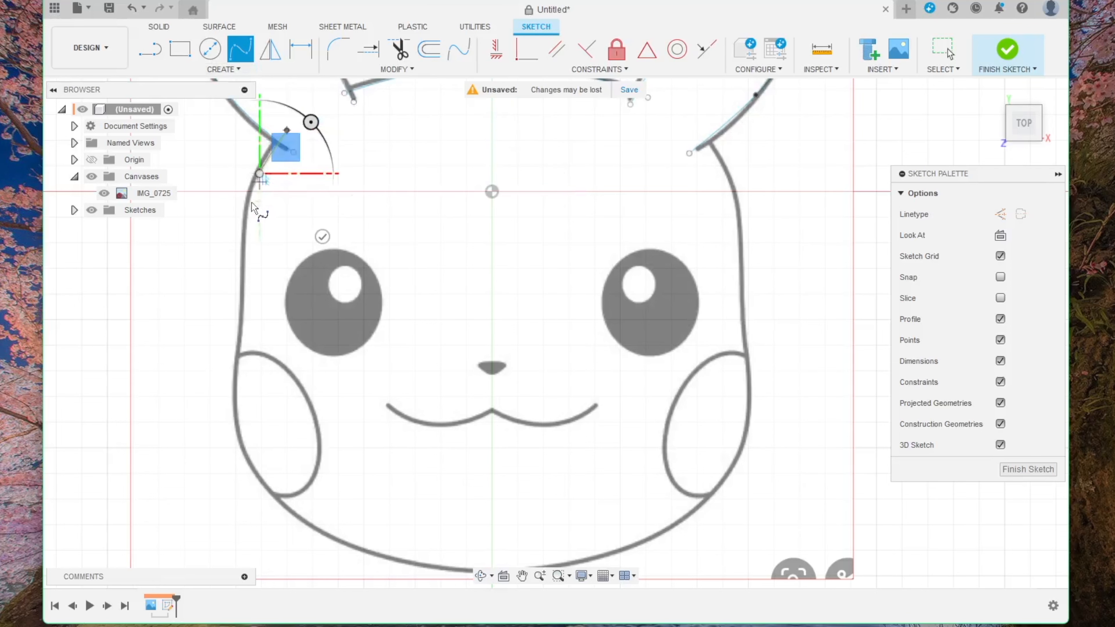
left_click(246, 217)
scroll(246, 312, "down", 2)
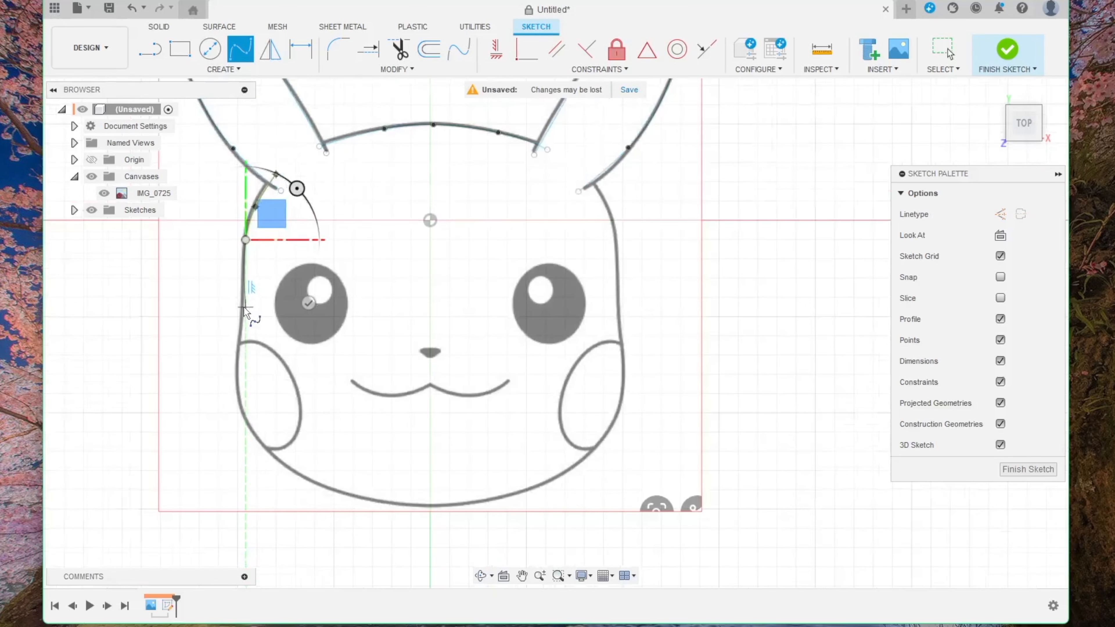
scroll(246, 310, "up", 5)
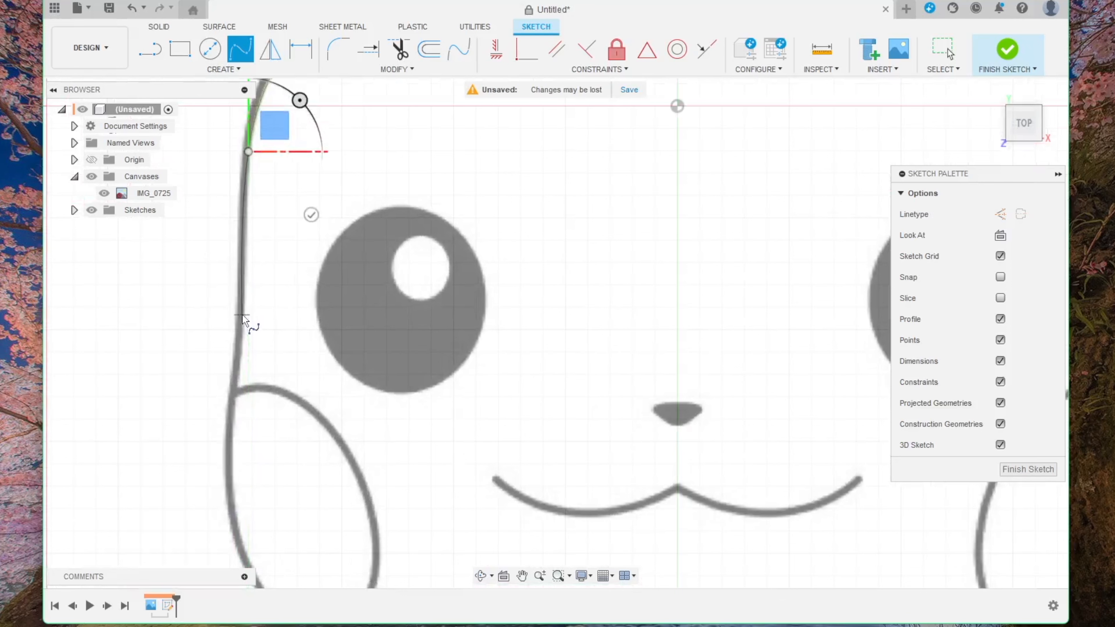
left_click(242, 314)
left_click(234, 429)
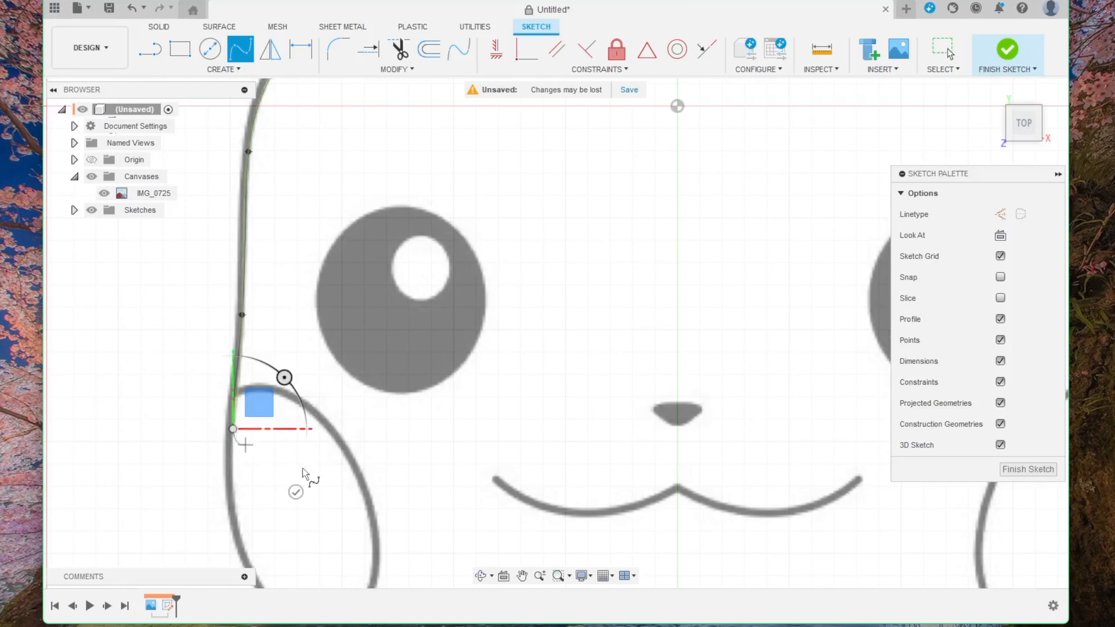
middle_click_drag(234, 429, 189, 261)
left_click(228, 432)
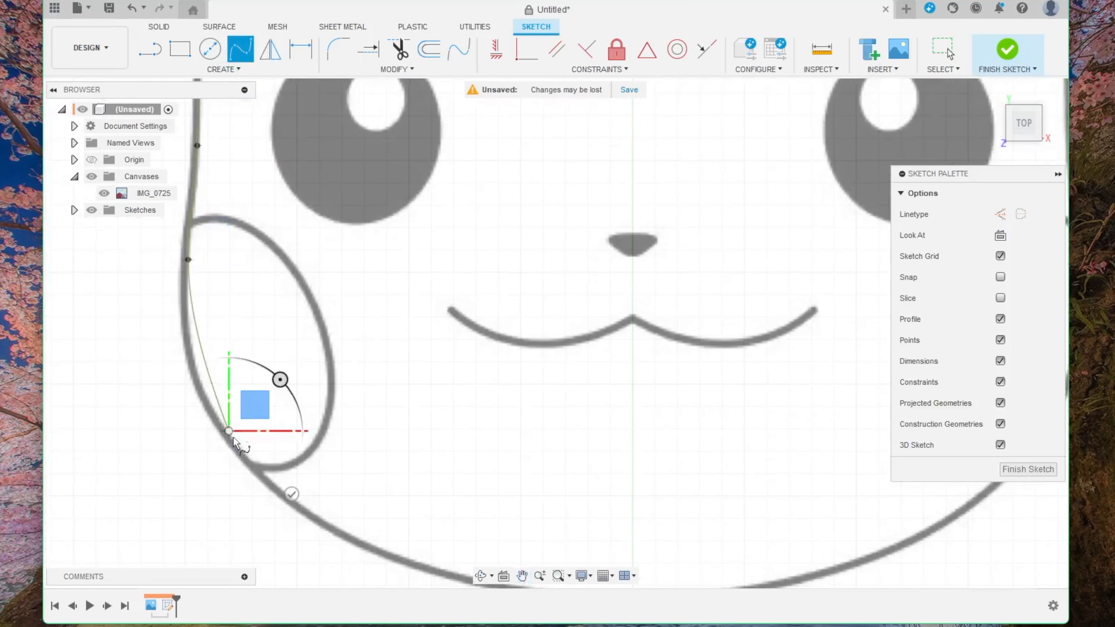
- Continue the face spline along the chin, from below the left cheek through the center to the right cheek's lower edge
left_click(407, 559)
mouse_move(411, 565)
middle_mouse_down()
mouse_move(298, 466)
mouse_move(259, 452)
middle_mouse_up()
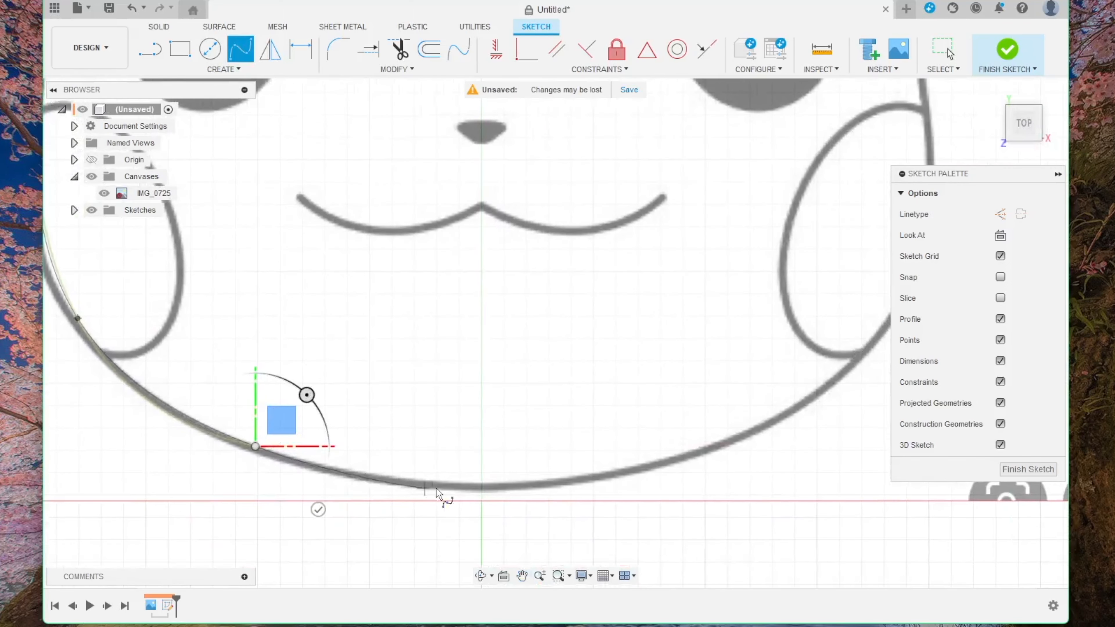
left_click(481, 485)
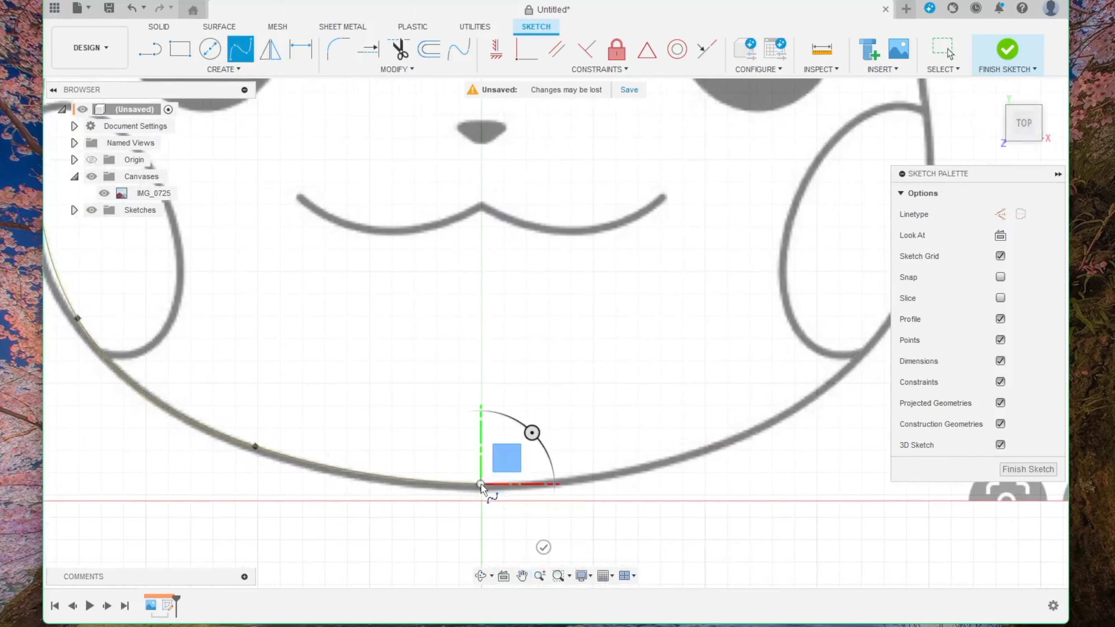
left_click(721, 442)
middle_click_drag(873, 338, 657, 428)
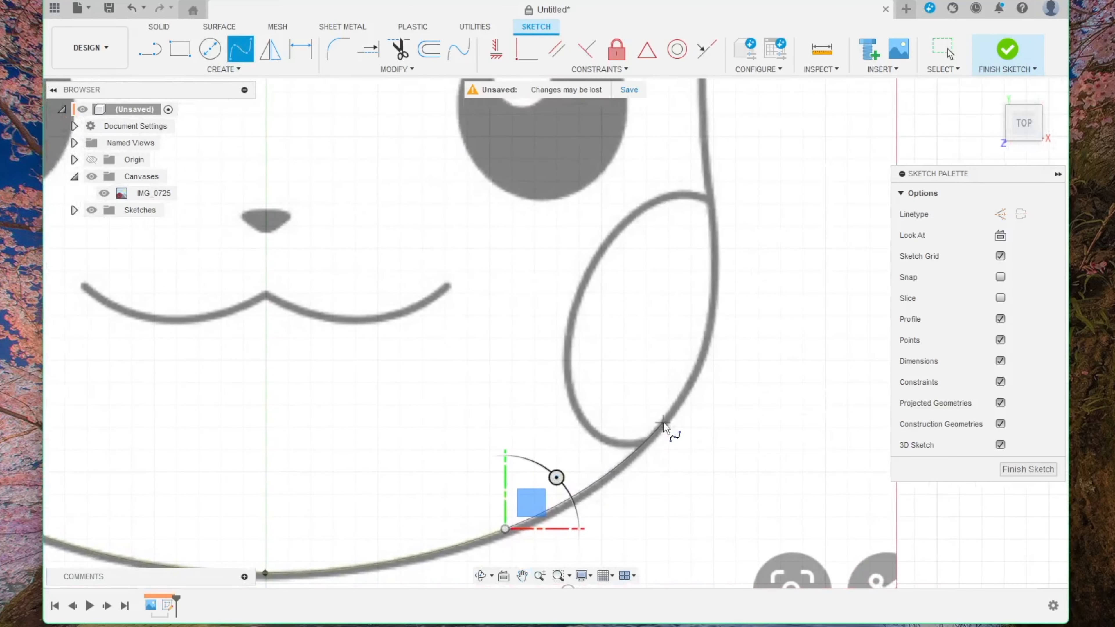
left_click(662, 423)
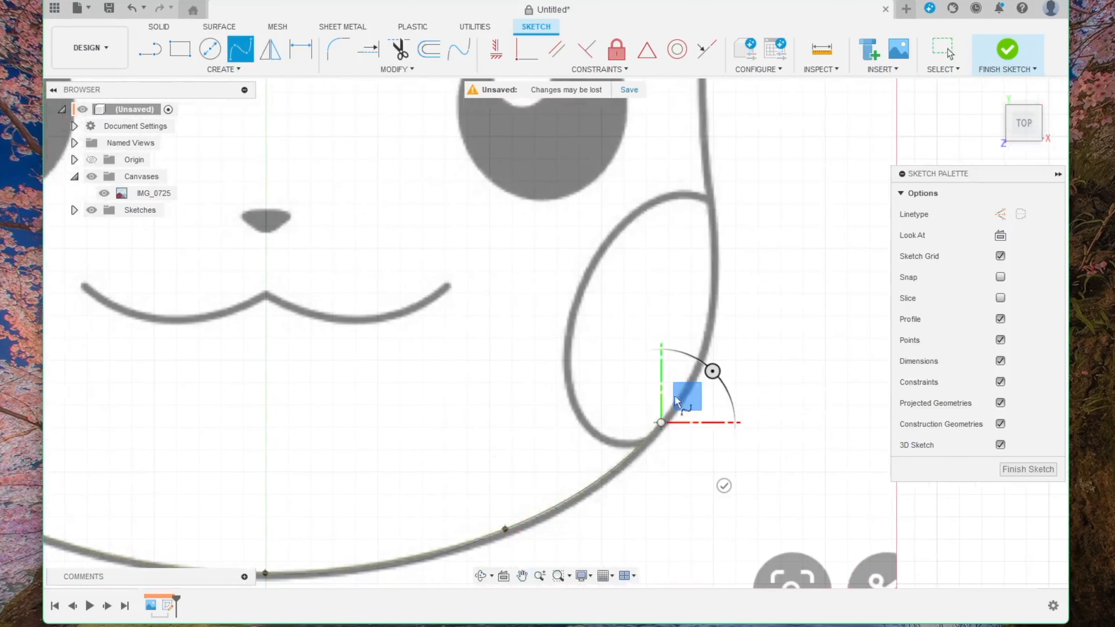
- Continue the face spline up the right side of the face and finish it just past the right ear's base
left_click(712, 273)
middle_click_drag(713, 277, 628, 435)
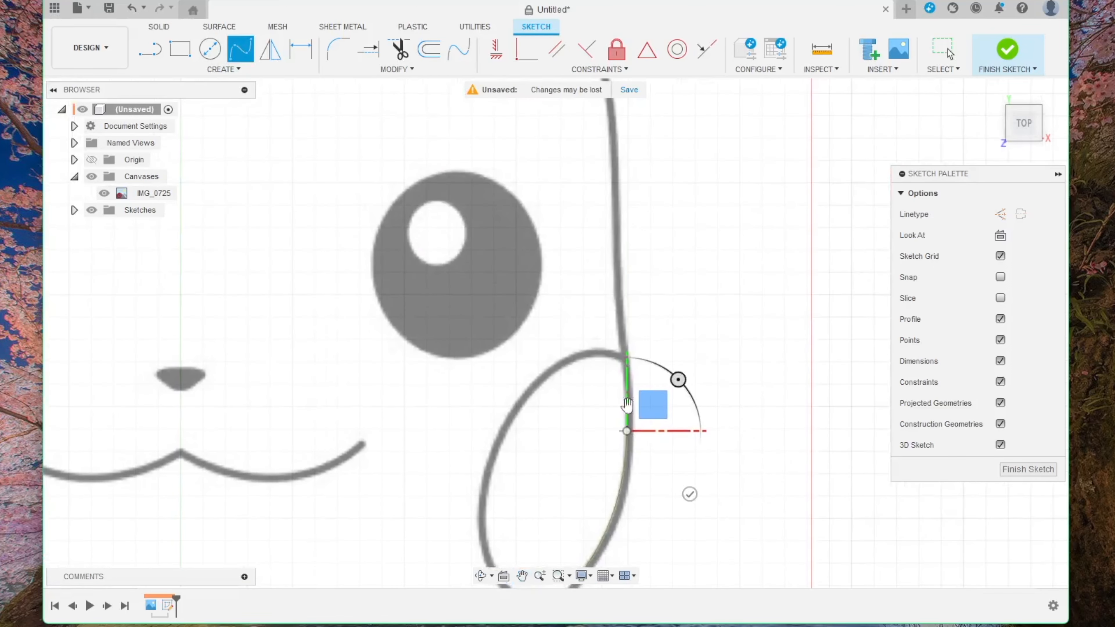
left_click(617, 319)
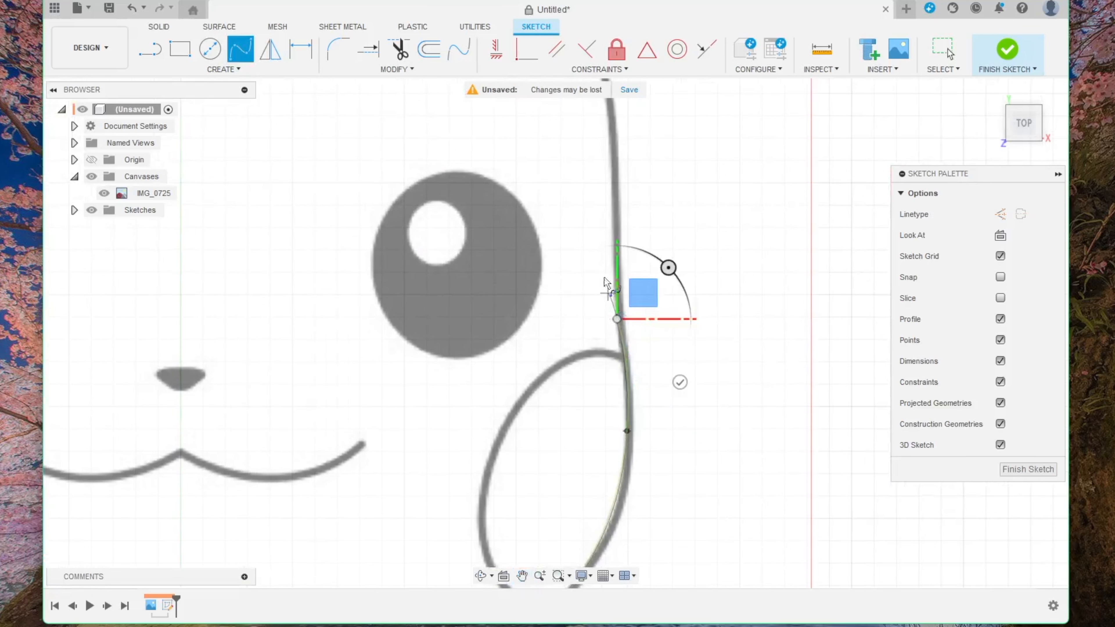
left_click(614, 230)
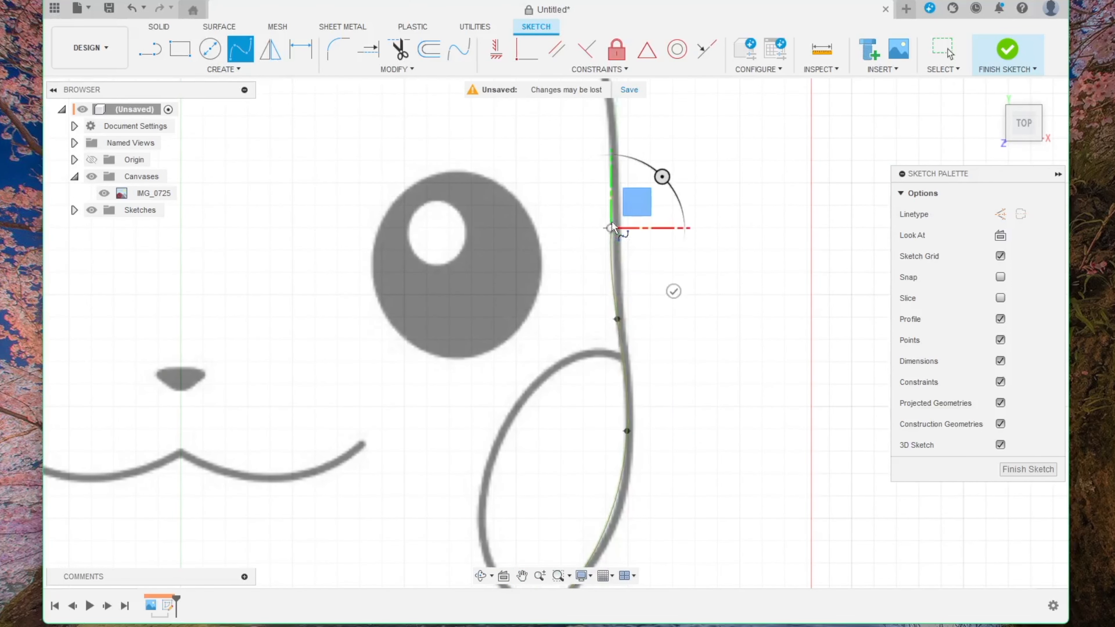
middle_click_drag(614, 231, 580, 480)
left_click(571, 336)
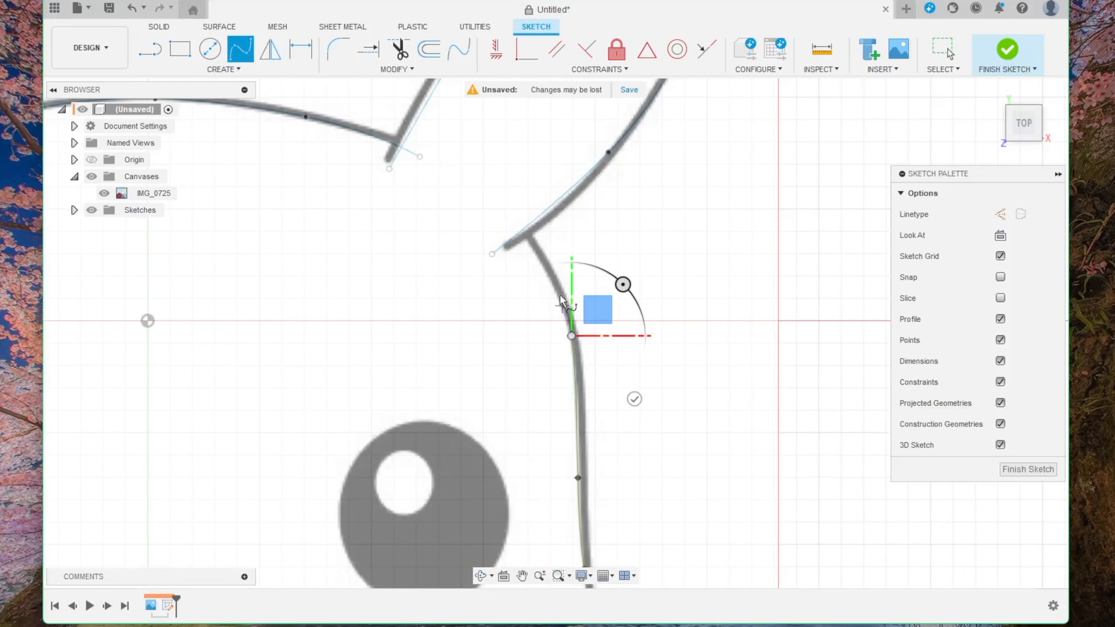
left_click(496, 203)
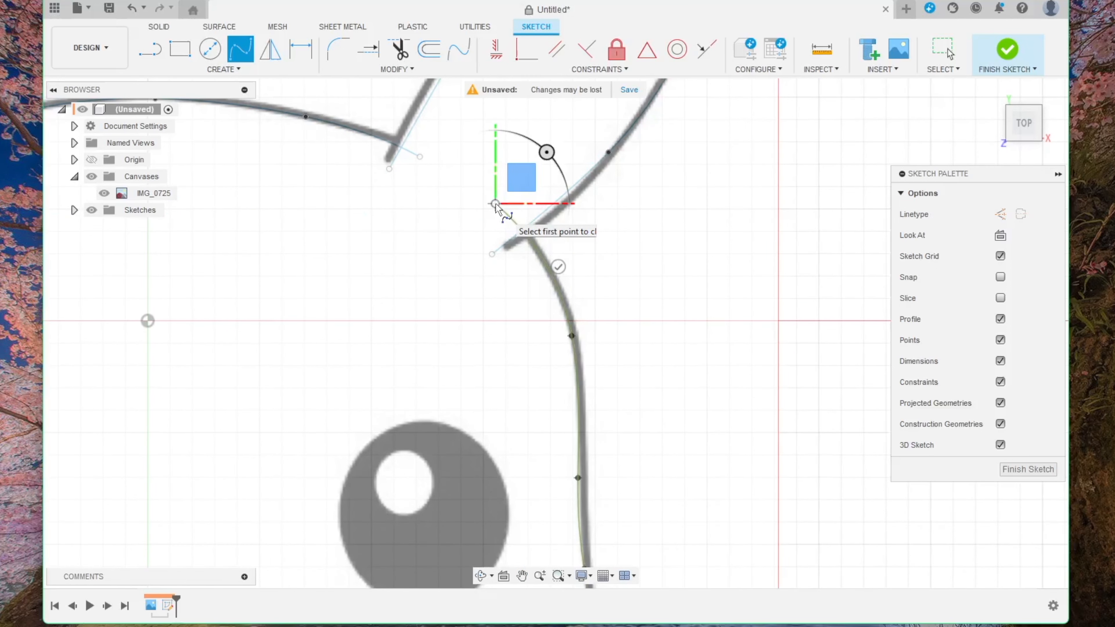
key("Return")
middle_click_drag(637, 476, 661, 265)
scroll(667, 341, "down", 5)
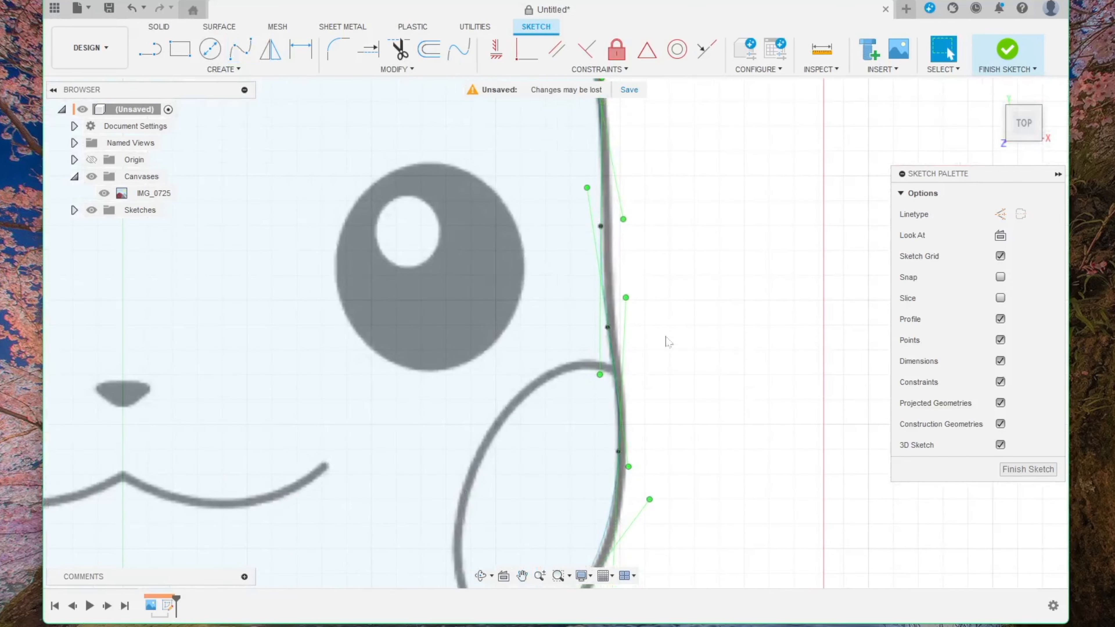
middle_click_drag(696, 501, 729, 431)
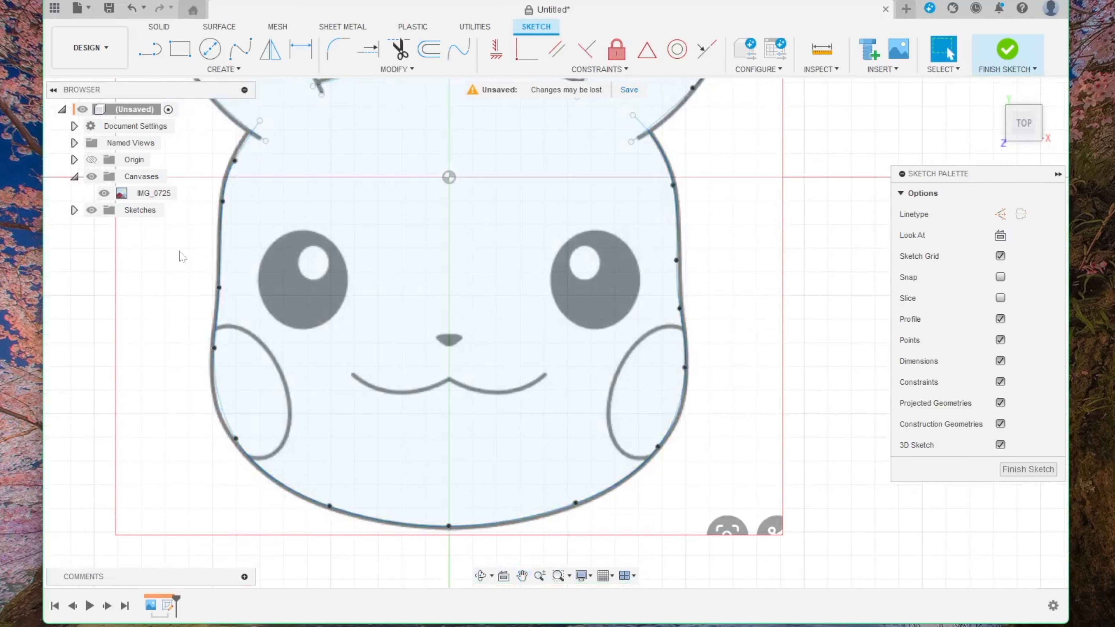
- Trace the left cheek's inner curve with a fit point spline, starting and ending just outside the face outline
left_click(240, 48)
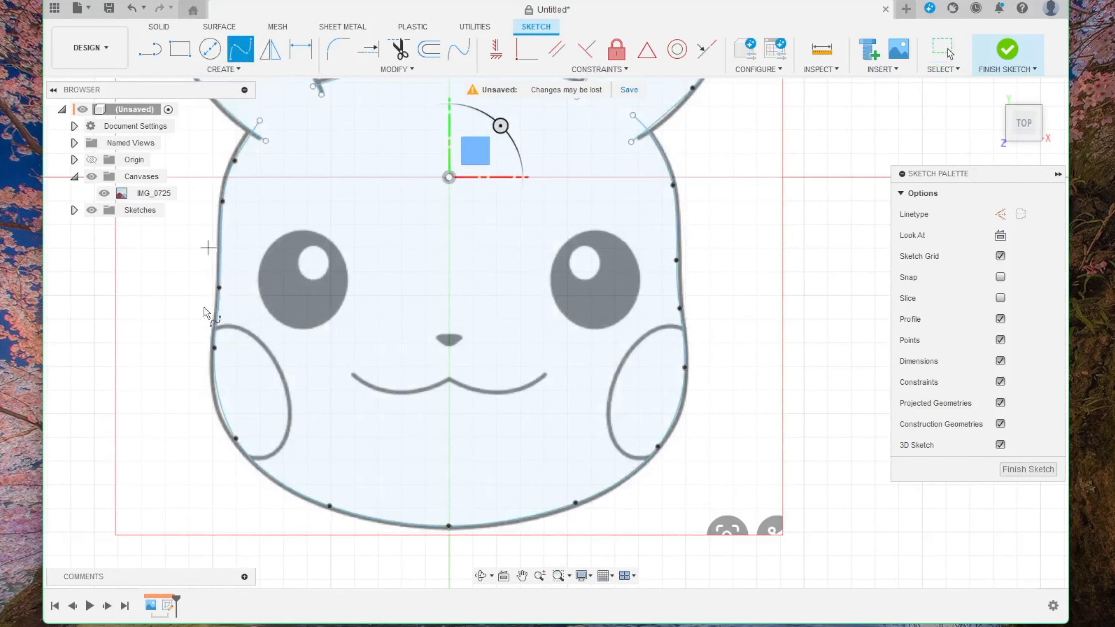
scroll(201, 348, "up", 5)
middle_click_drag(193, 370, 193, 334)
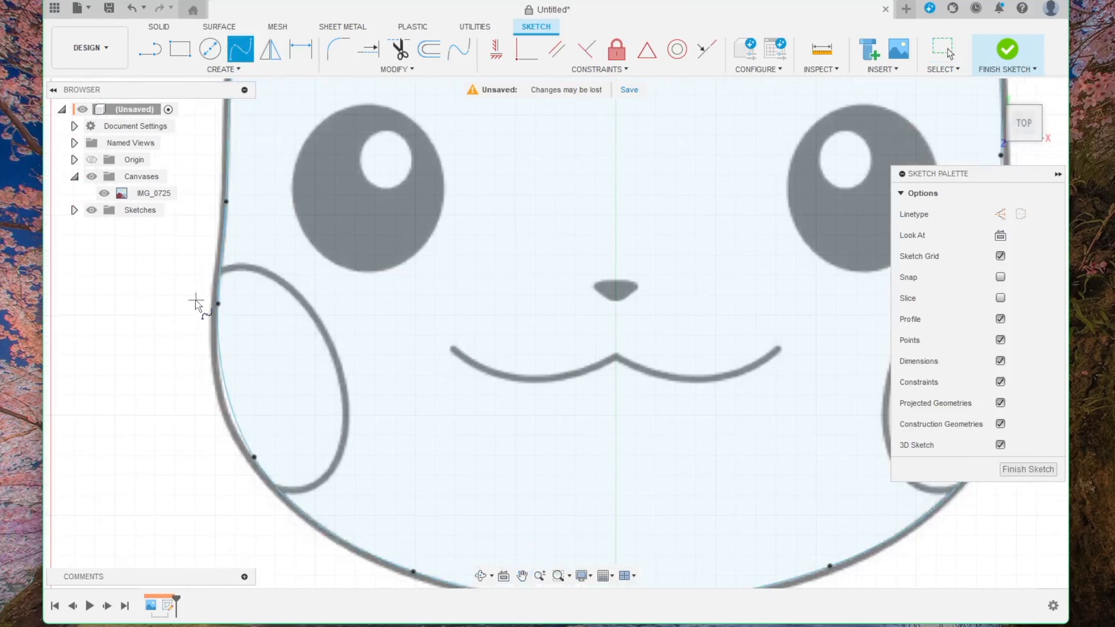
left_click(181, 298)
left_click(237, 270)
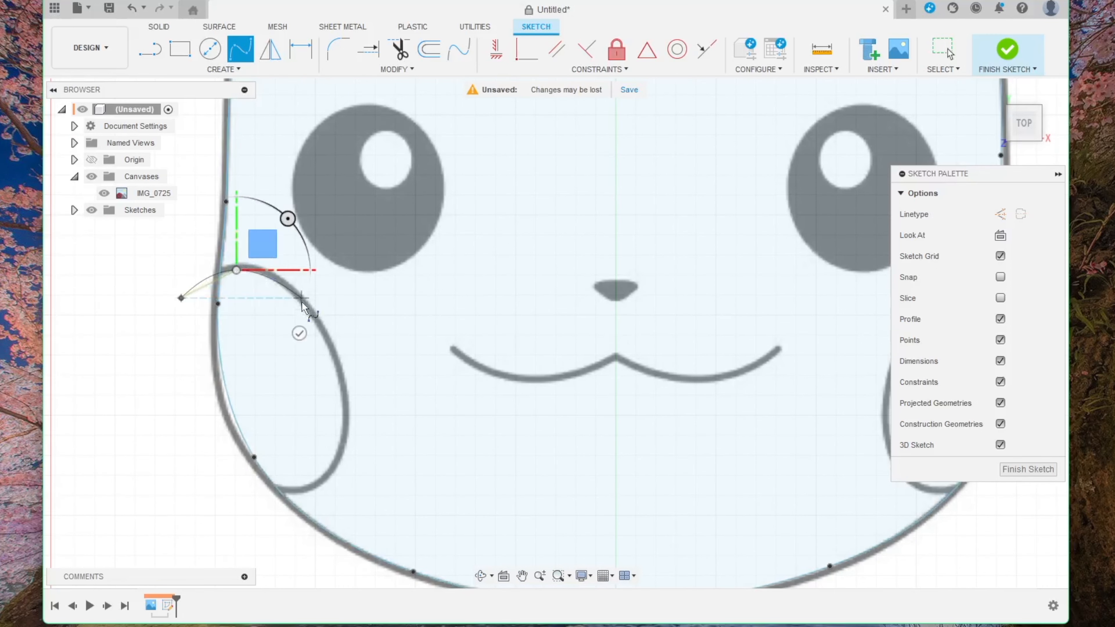
left_click(313, 323)
left_click(339, 449)
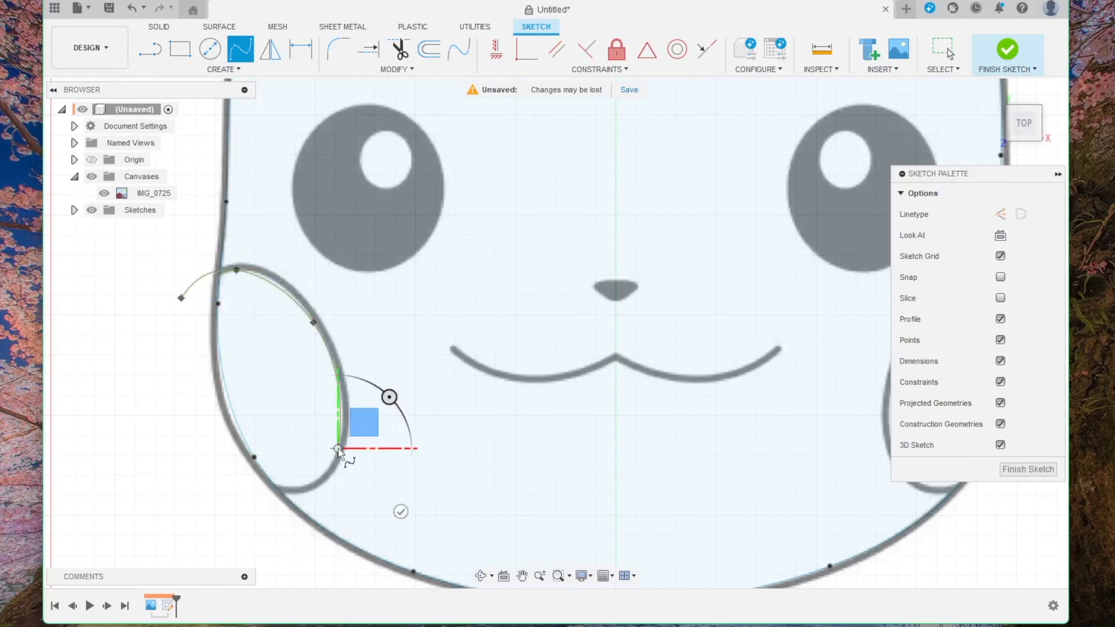
left_click(298, 488)
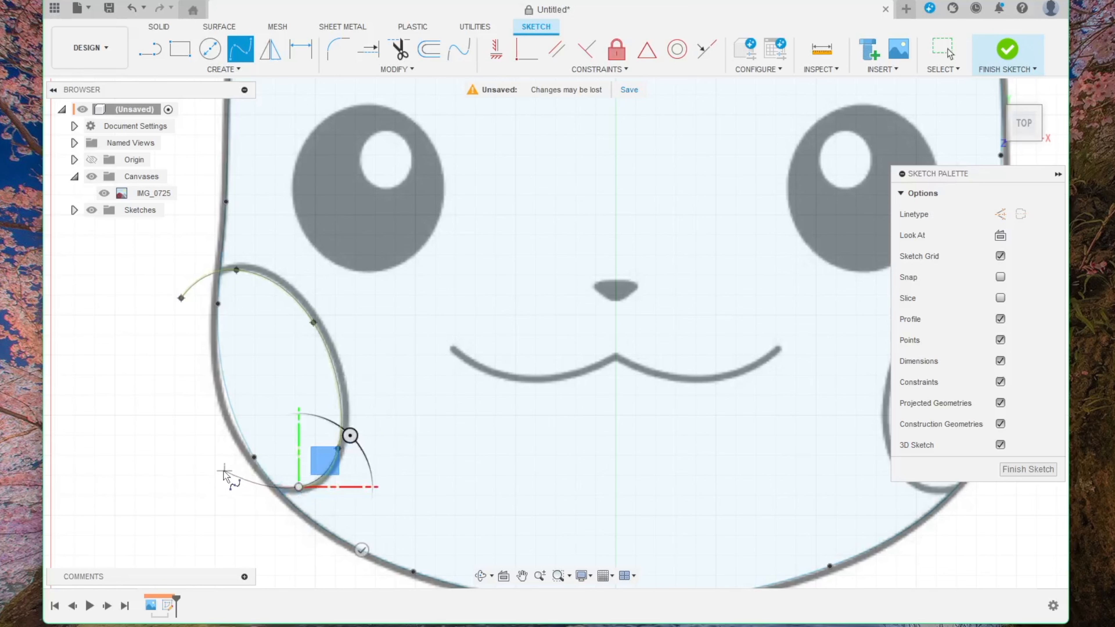
key("Escape")
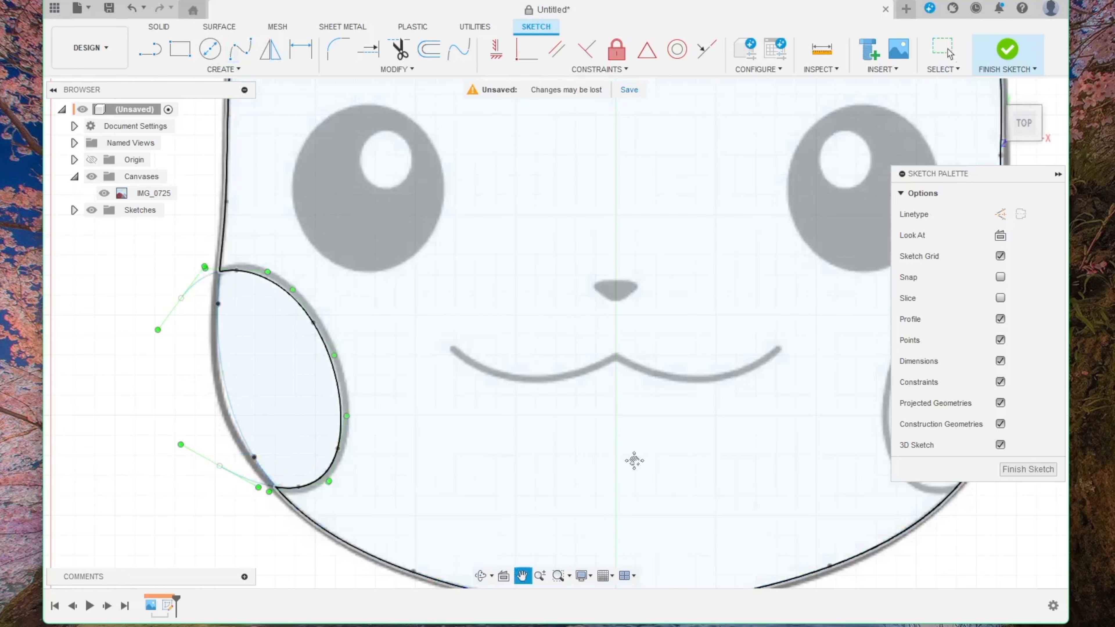
- Trace the right cheek's inner curve with a fit point spline whose two ends extend past the face outline
middle_click_drag(635, 461, 207, 435)
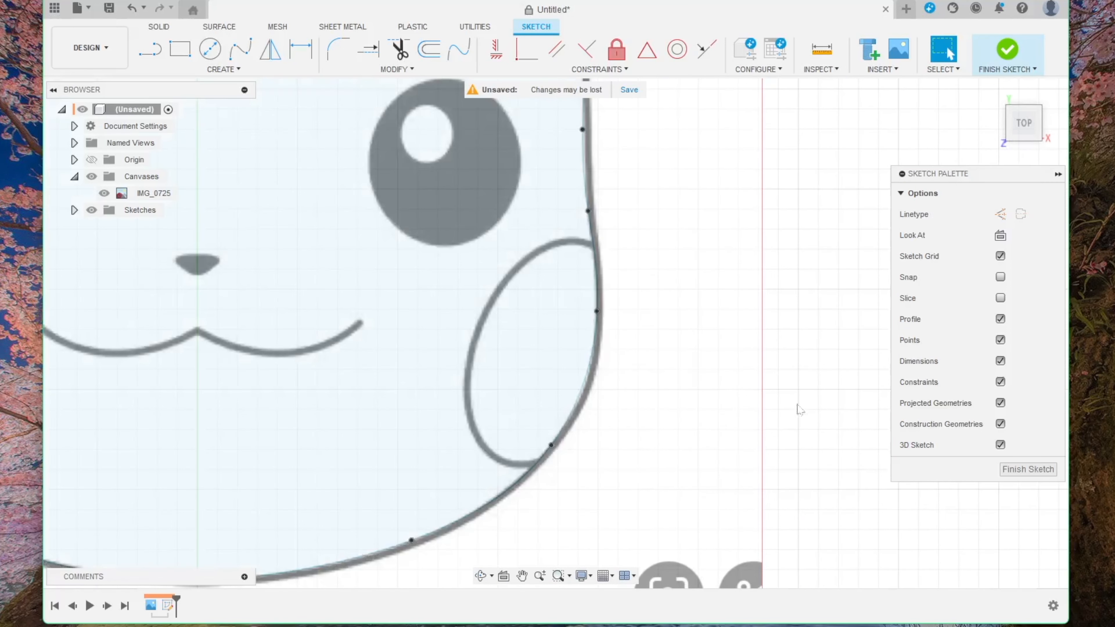
left_click(240, 49)
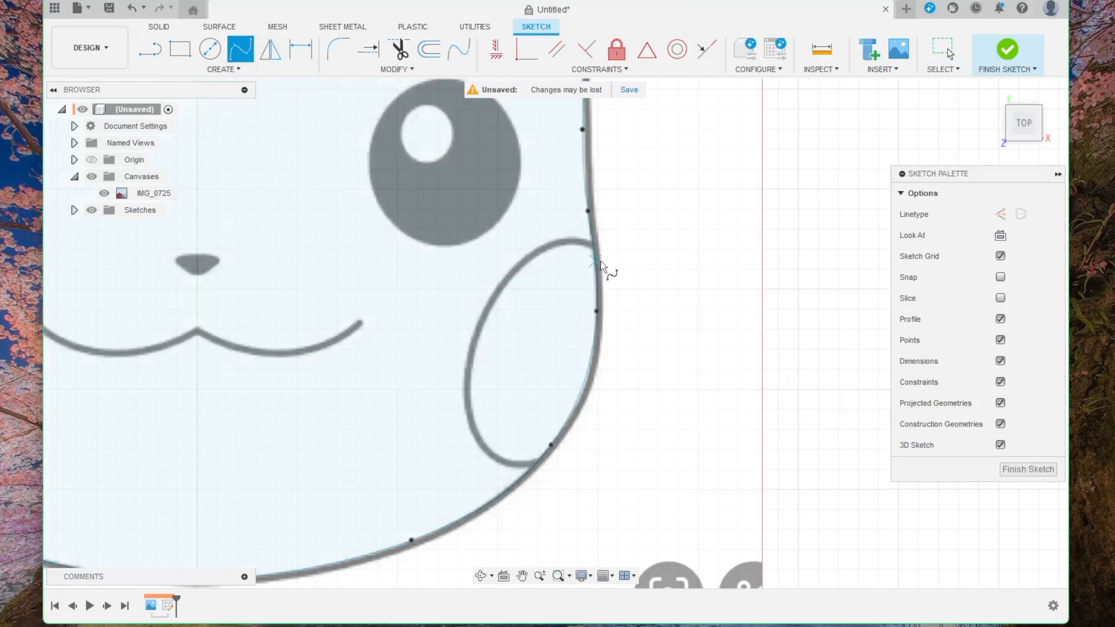
left_click(616, 259)
left_click(572, 244)
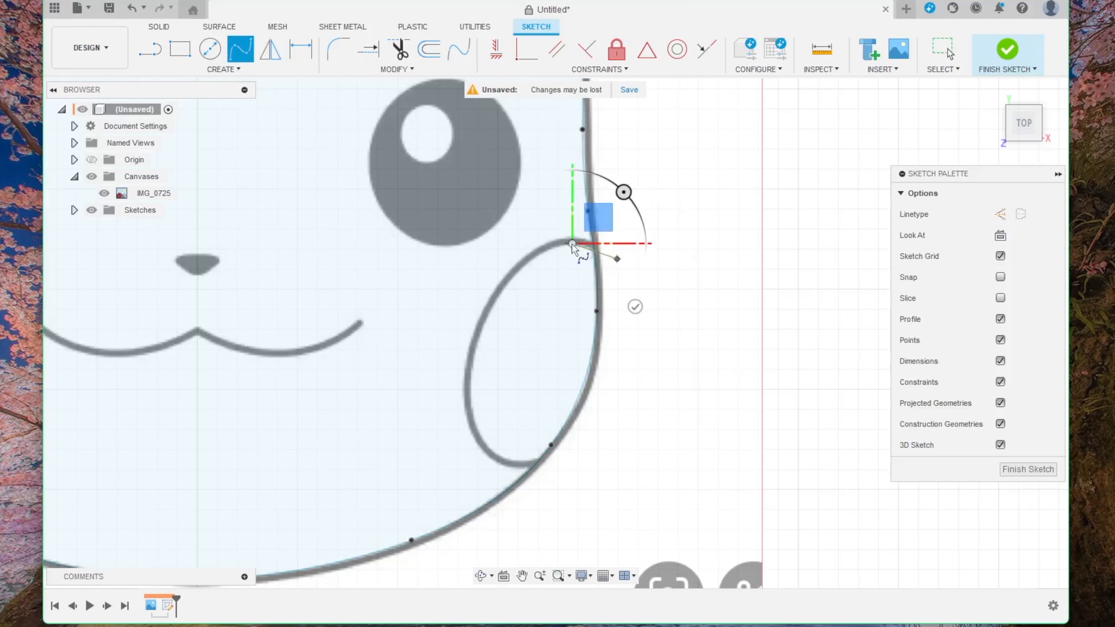
left_click(496, 302)
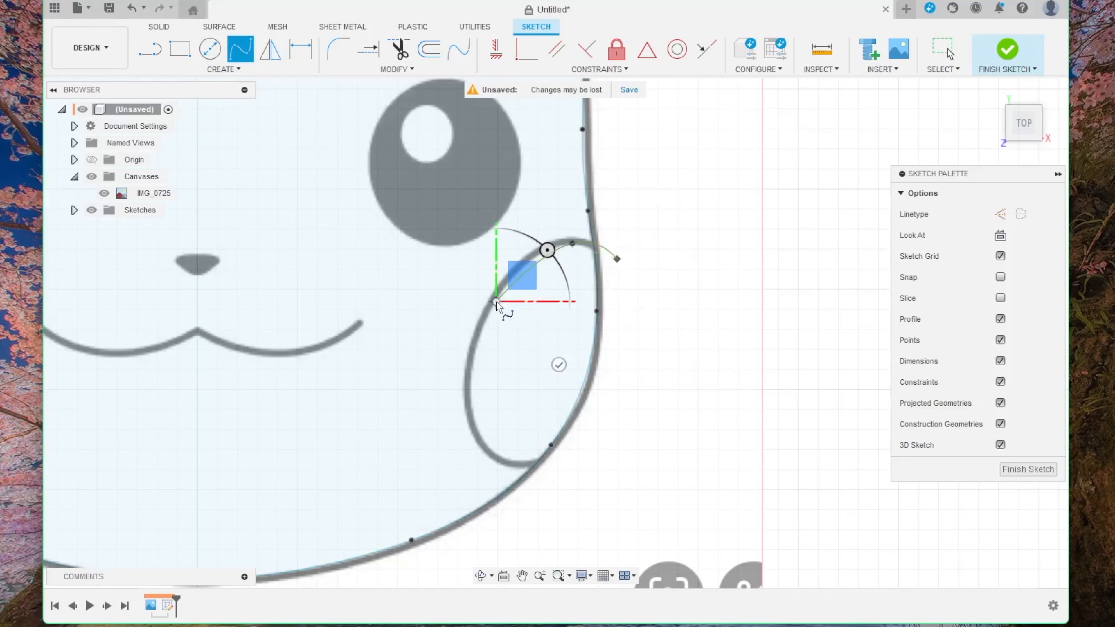
left_click(472, 413)
left_click(507, 459)
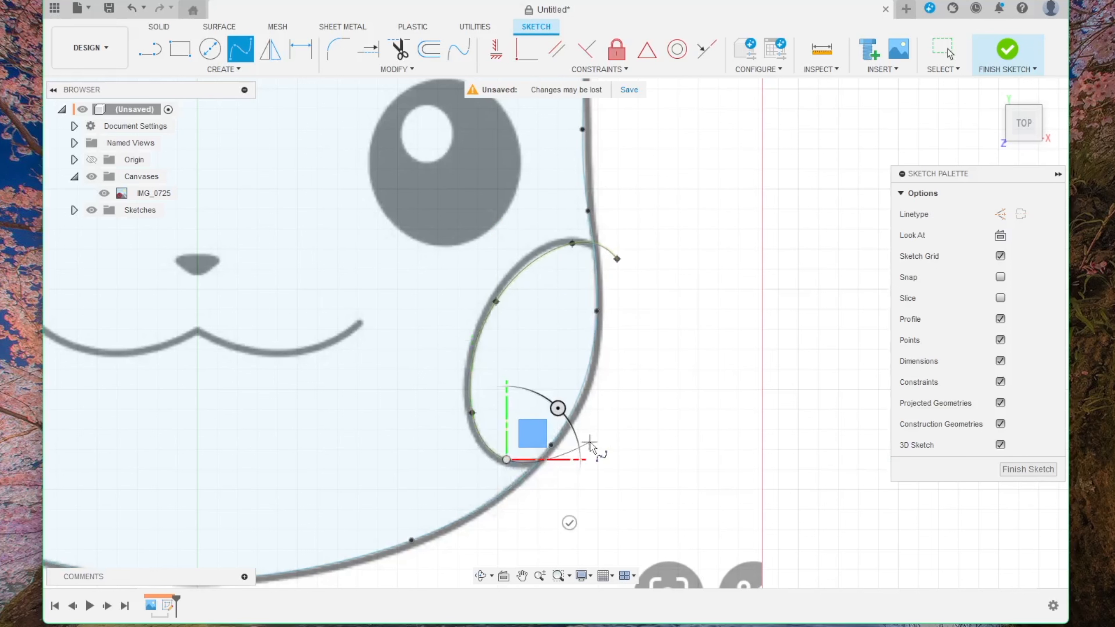
double_click(617, 429)
key("Escape")
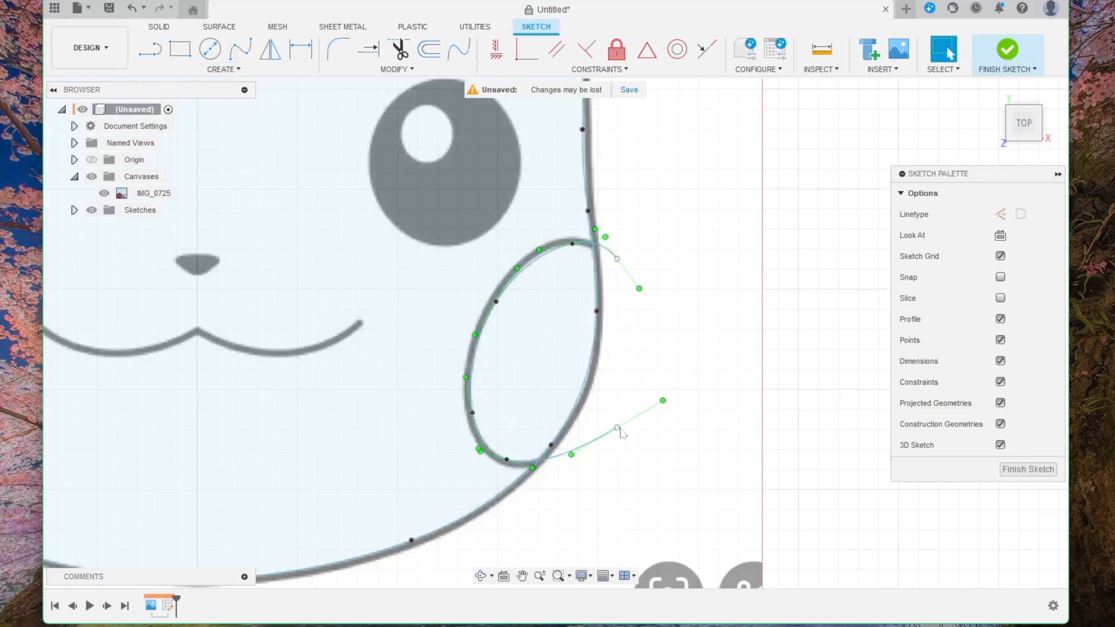
- Trace the left half of the mouth with a fit point spline from its outer corner to the center peak
middle_click_drag(390, 397, 577, 391)
scroll(578, 390, "up", 2)
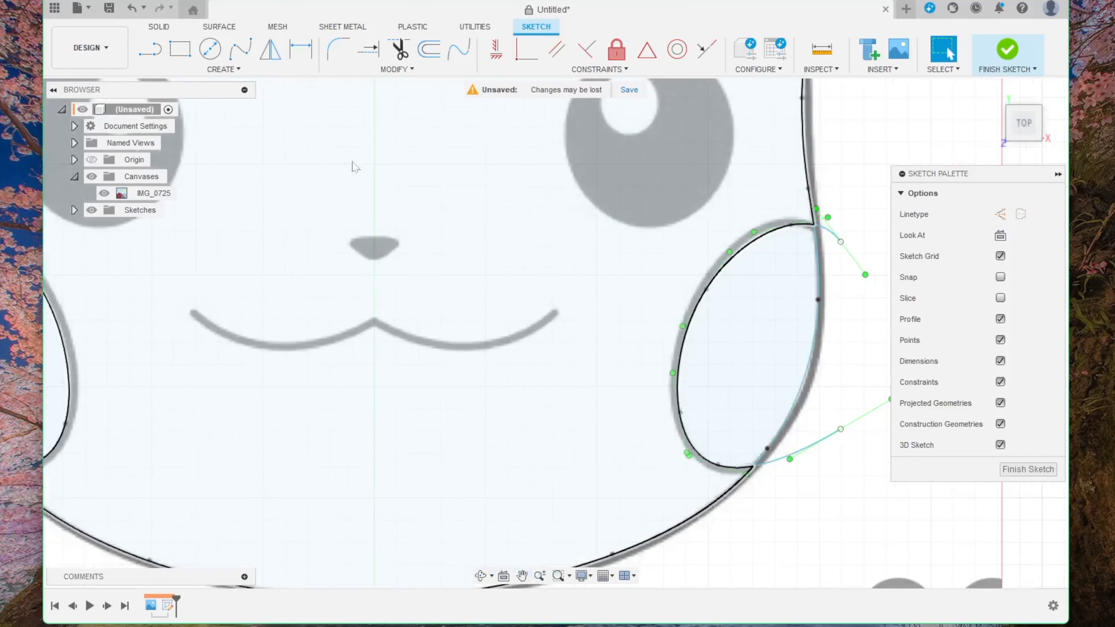
left_click(248, 55)
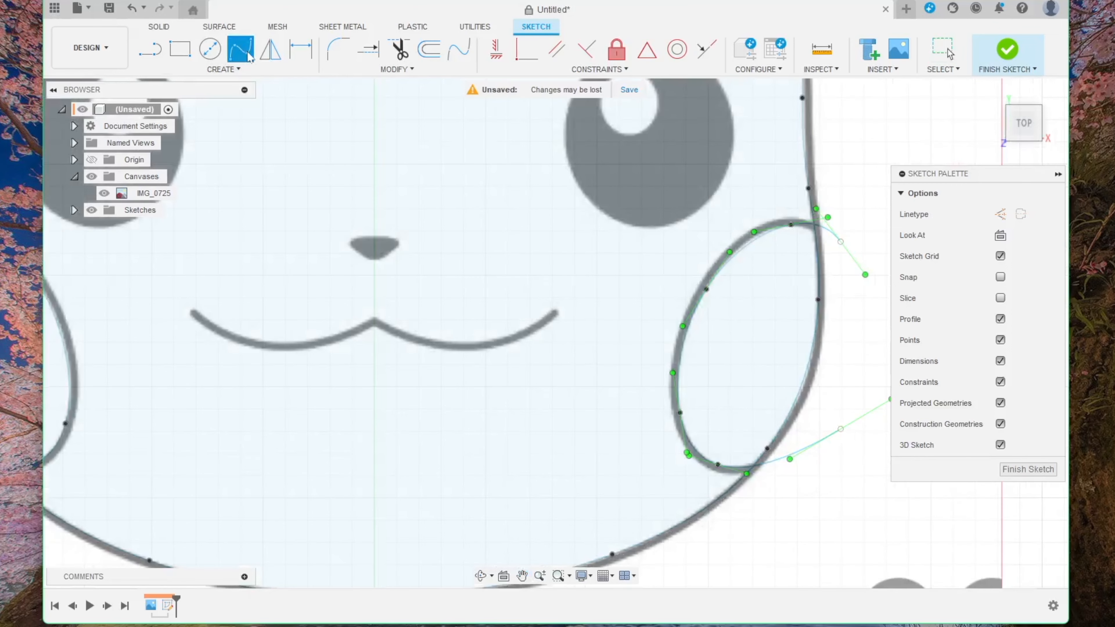
left_click(194, 310)
left_click(261, 342)
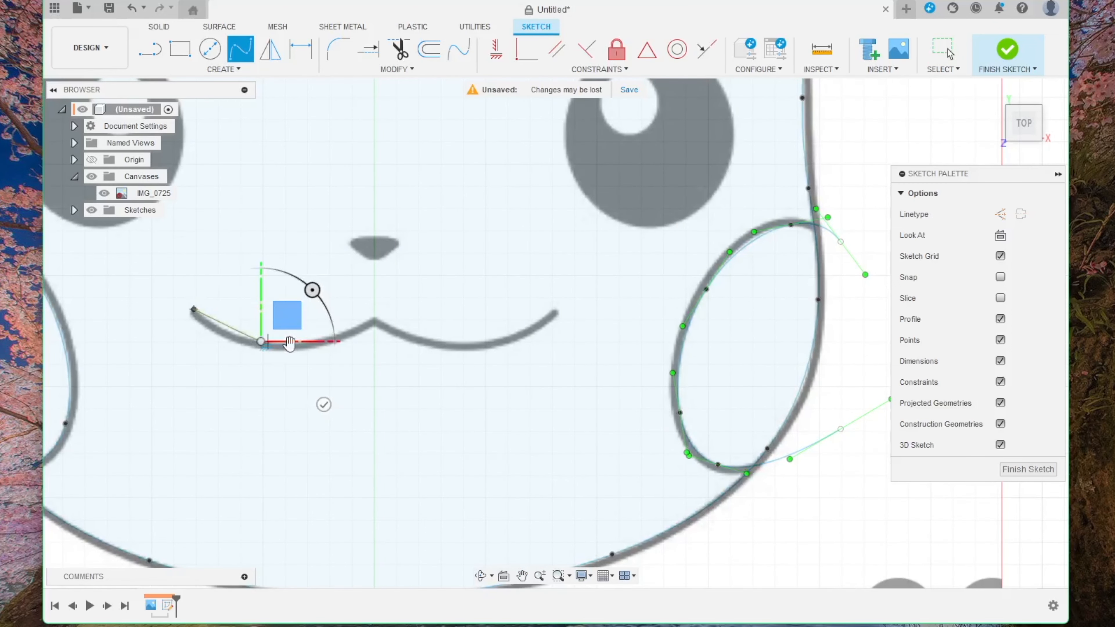
left_click(348, 331)
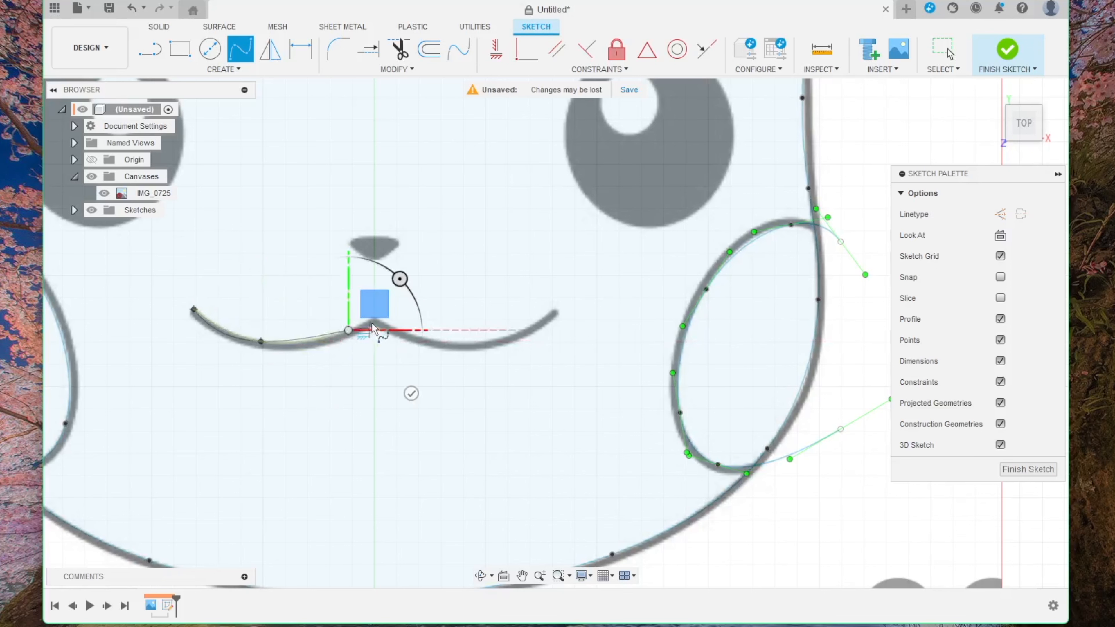
scroll(368, 320, "up", 2)
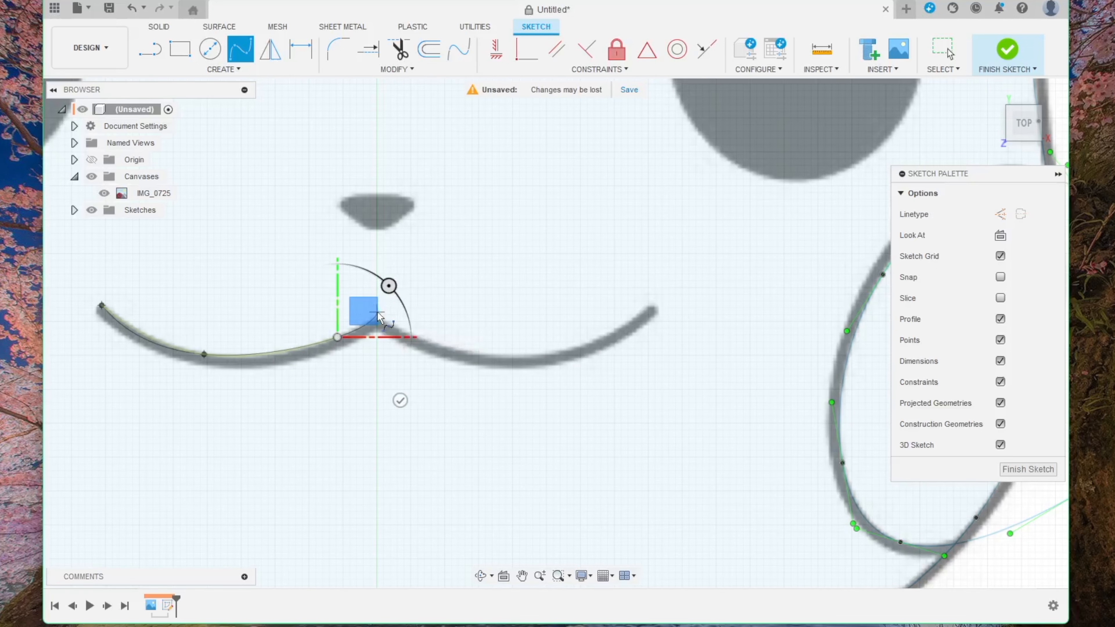
left_click(378, 321)
key("Escape")
- Move the fit point near the middle of the left mouth spline onto the lowest part of the reference curve
scroll(323, 309, "down", 2)
scroll(292, 351, "up", 2)
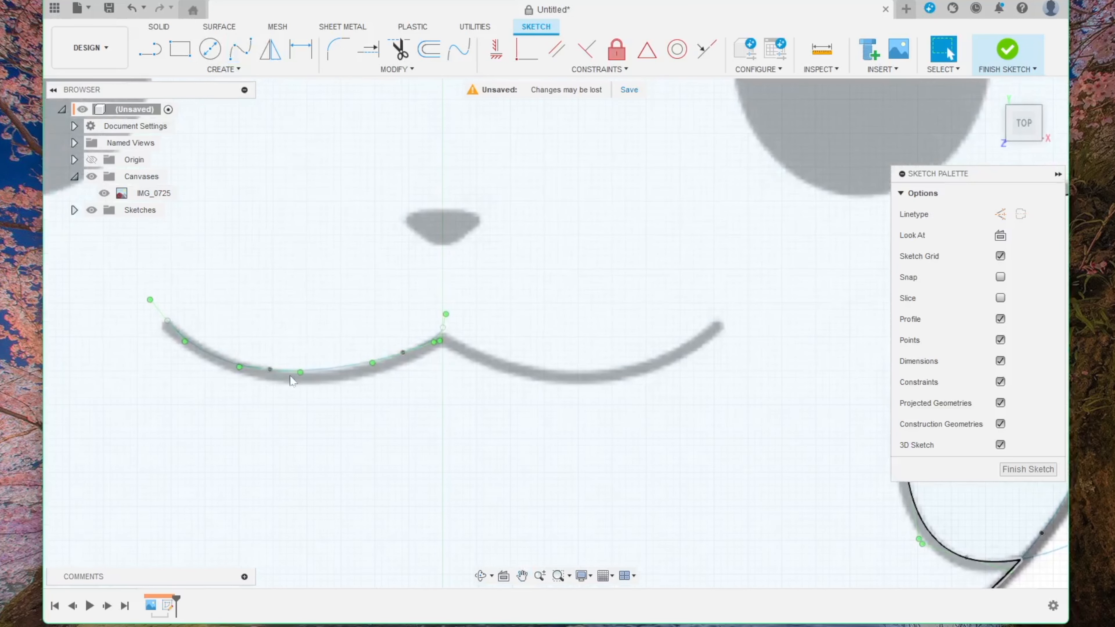
left_click(271, 372)
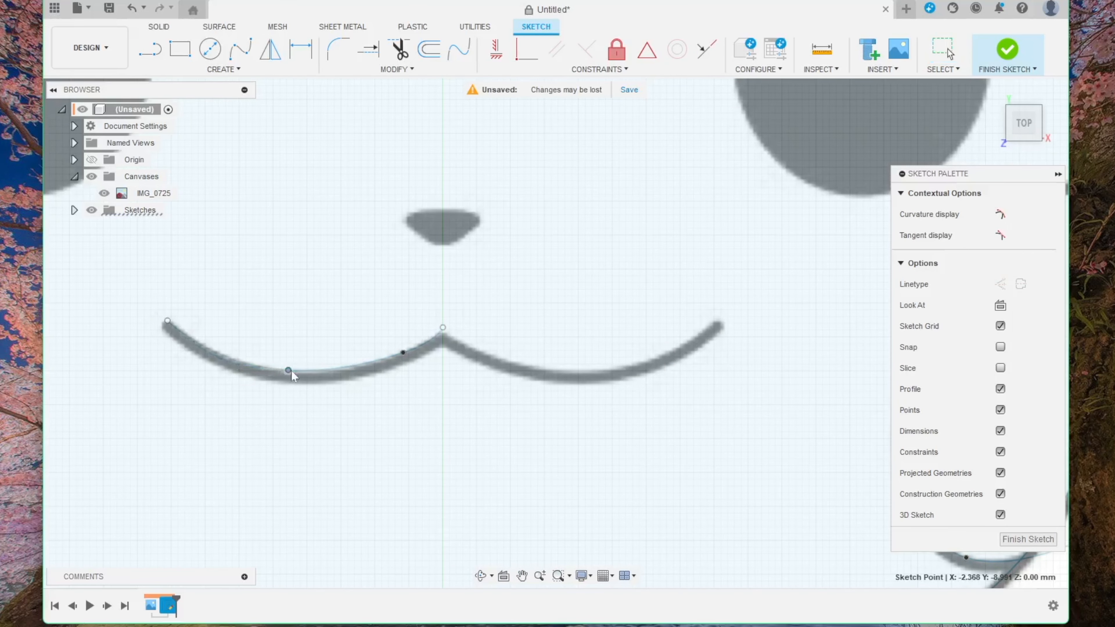
left_click(273, 249)
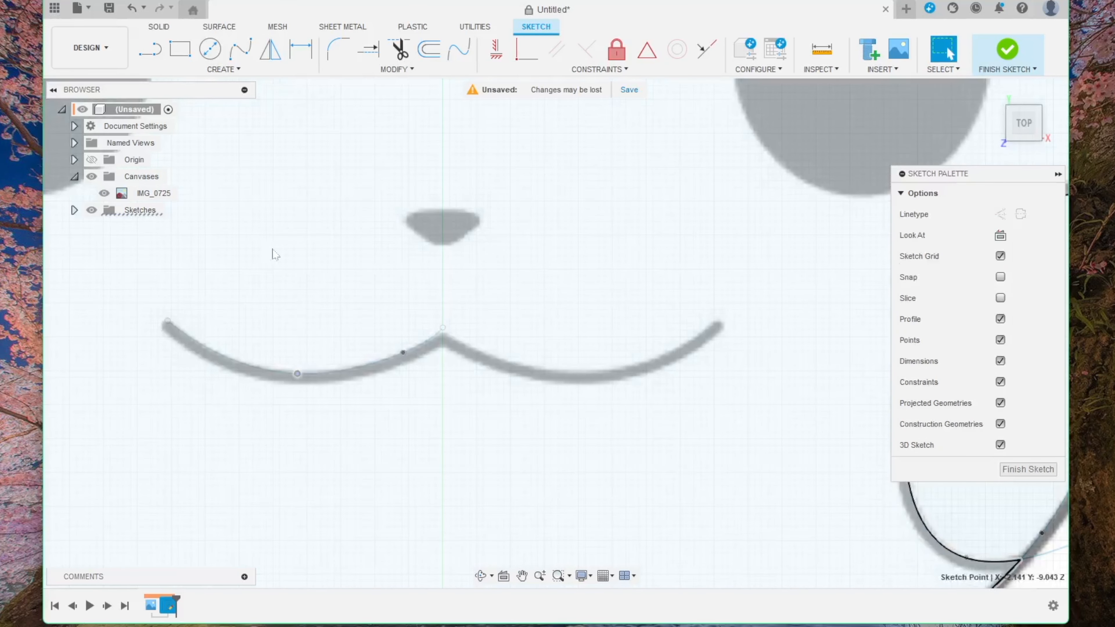
key("Escape")
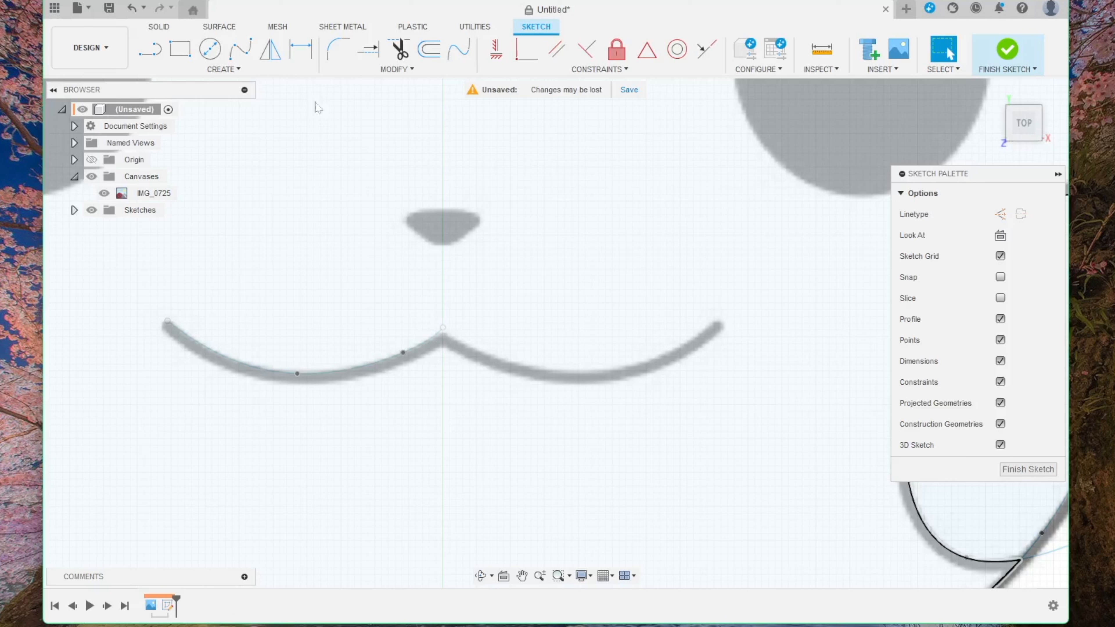
- Trace the right half of the mouth with a fit point spline from its outer corner to the left spline's center endpoint
left_click(241, 49)
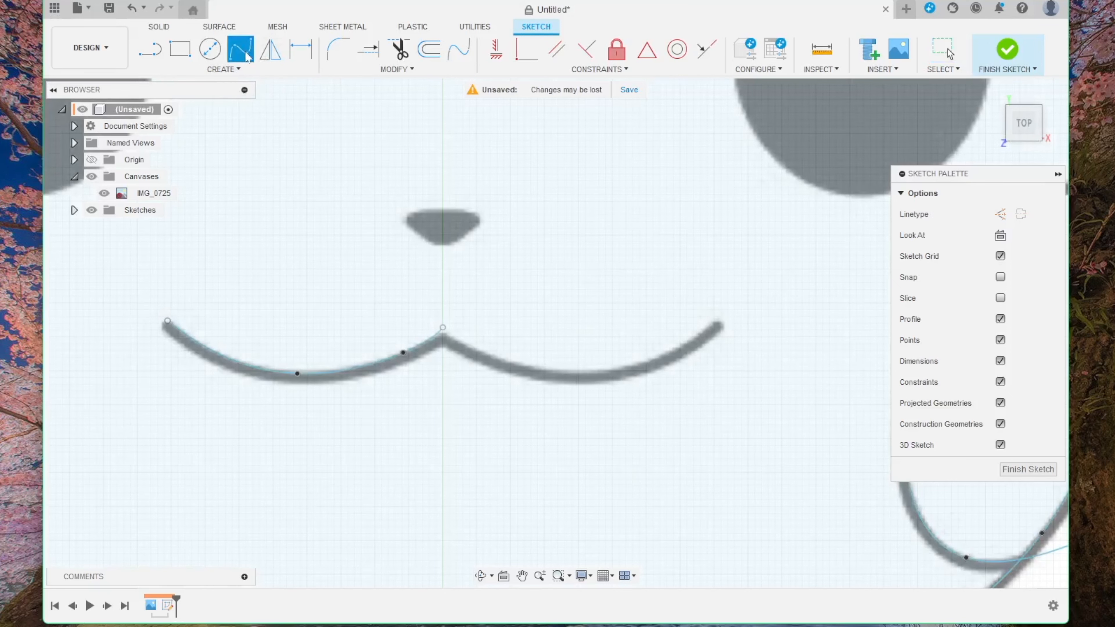
left_click(717, 322)
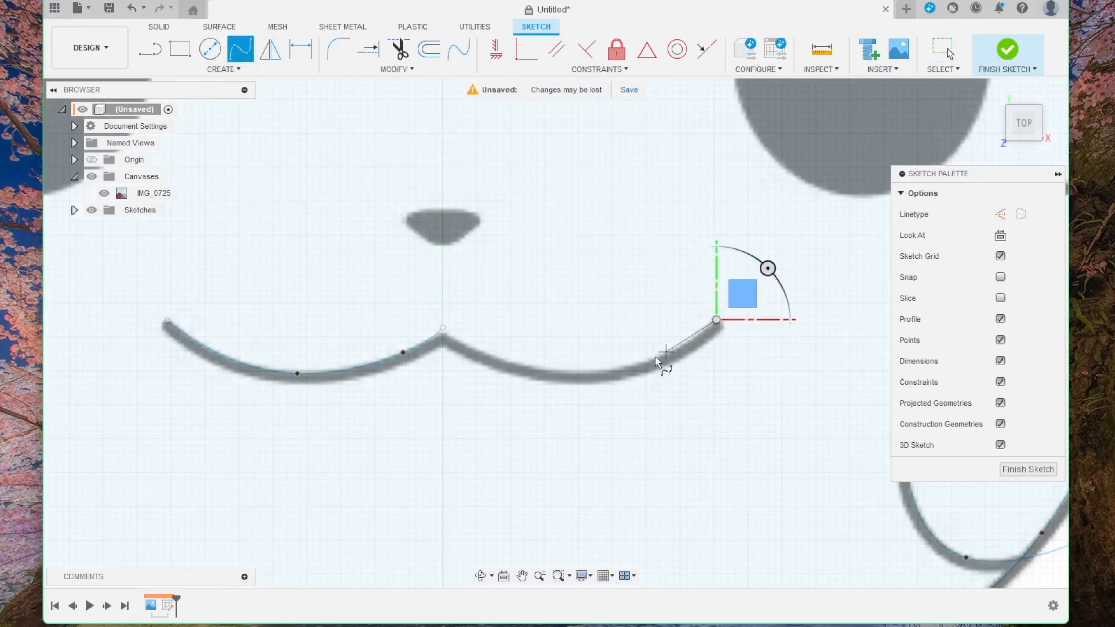
left_click(635, 365)
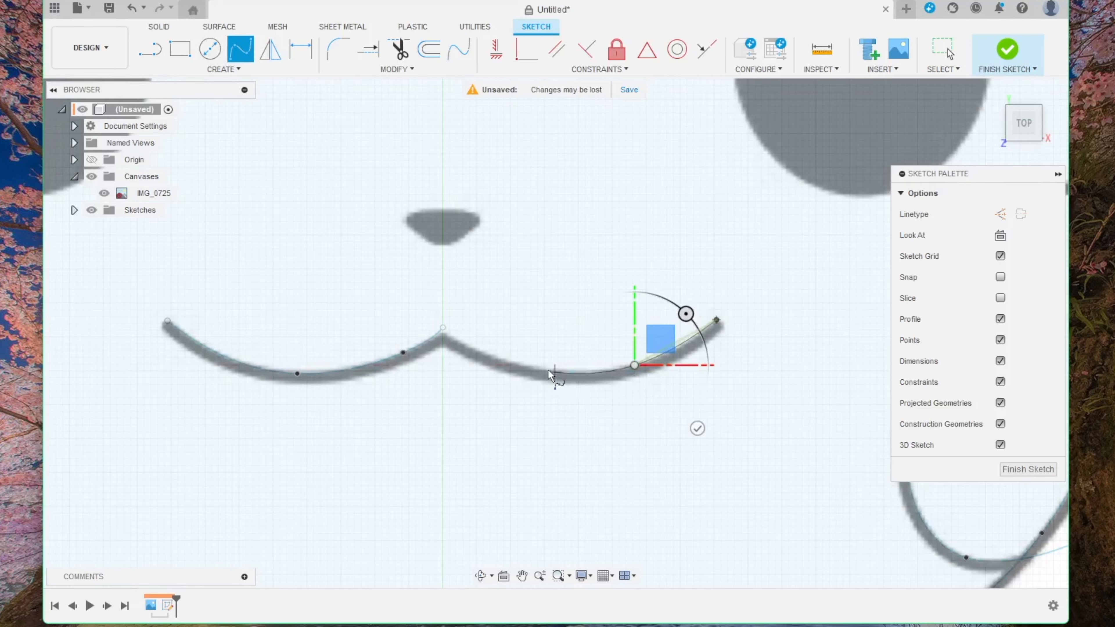
left_click(517, 365)
left_click(443, 327)
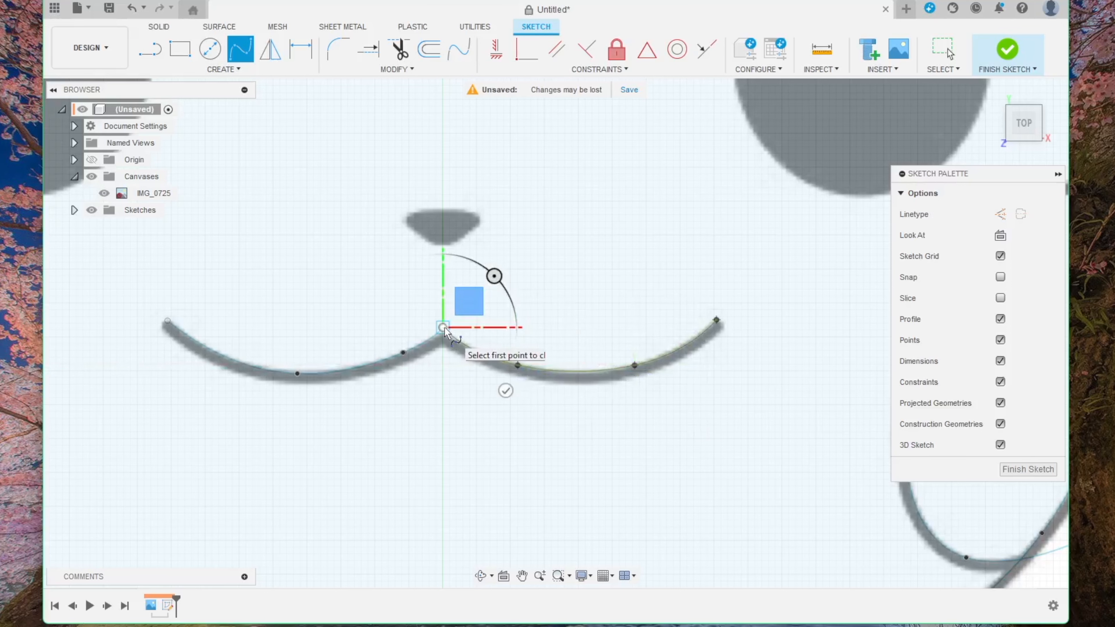
key("Escape")
- Outline the nose with a closed fit point spline through its left corner, top center, right corner and bottom center
scroll(408, 272, "up", 3)
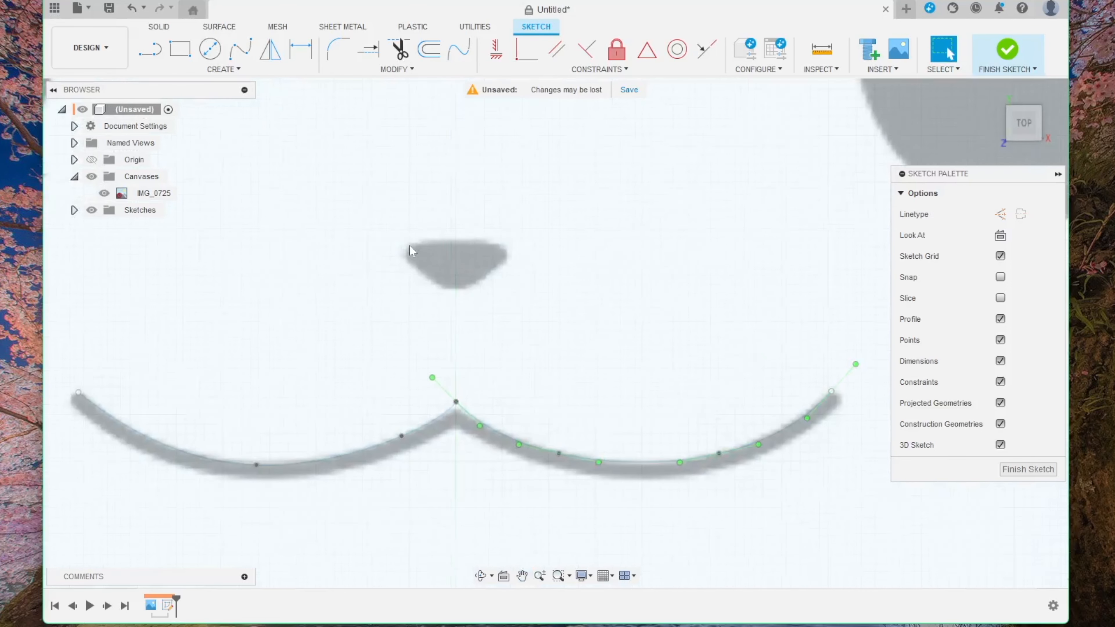
left_click(241, 48)
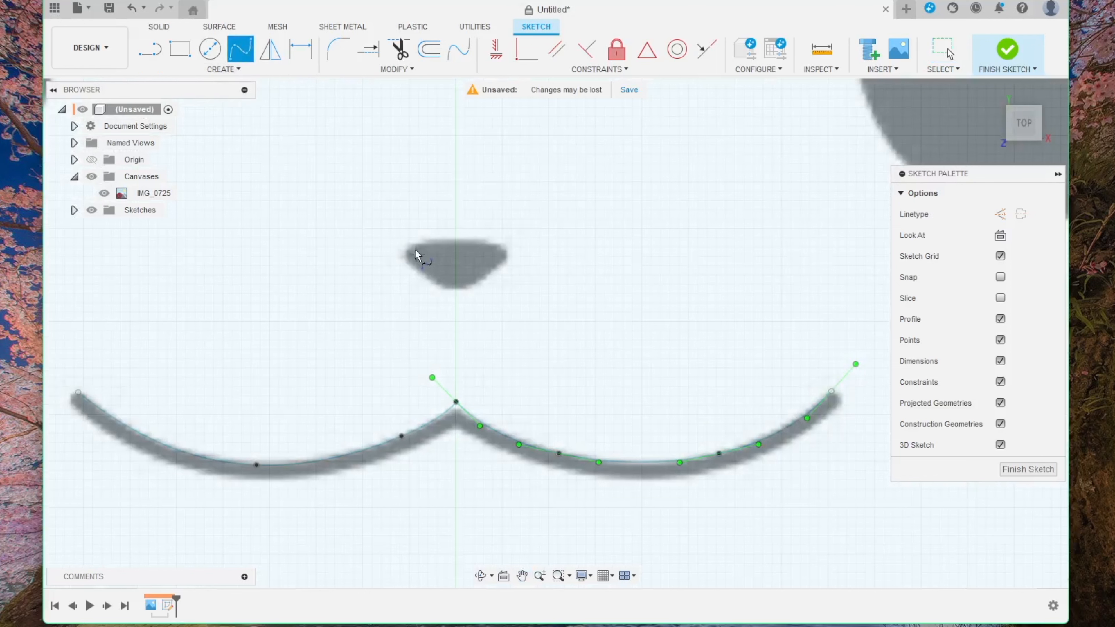
left_click(400, 245)
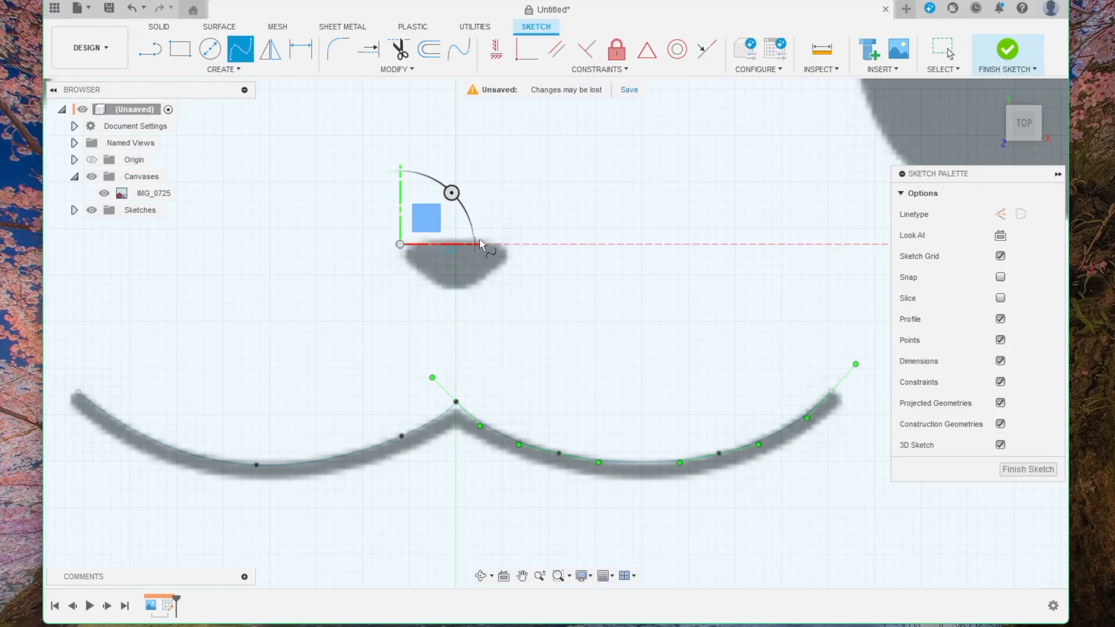
left_click(455, 238)
left_click(509, 251)
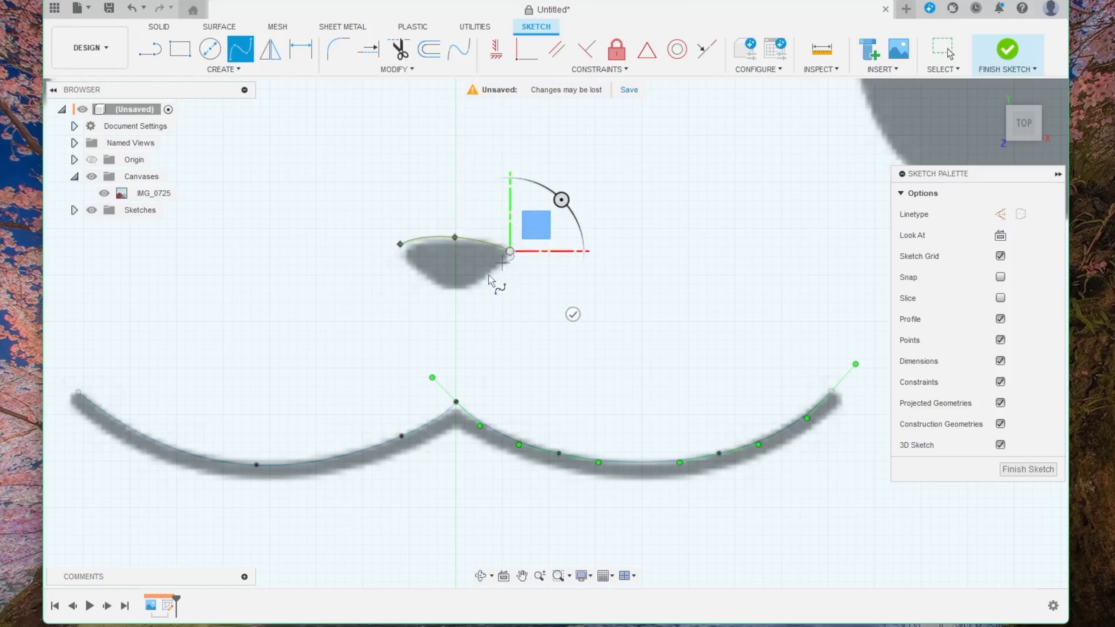
left_click(456, 293)
left_click(400, 245)
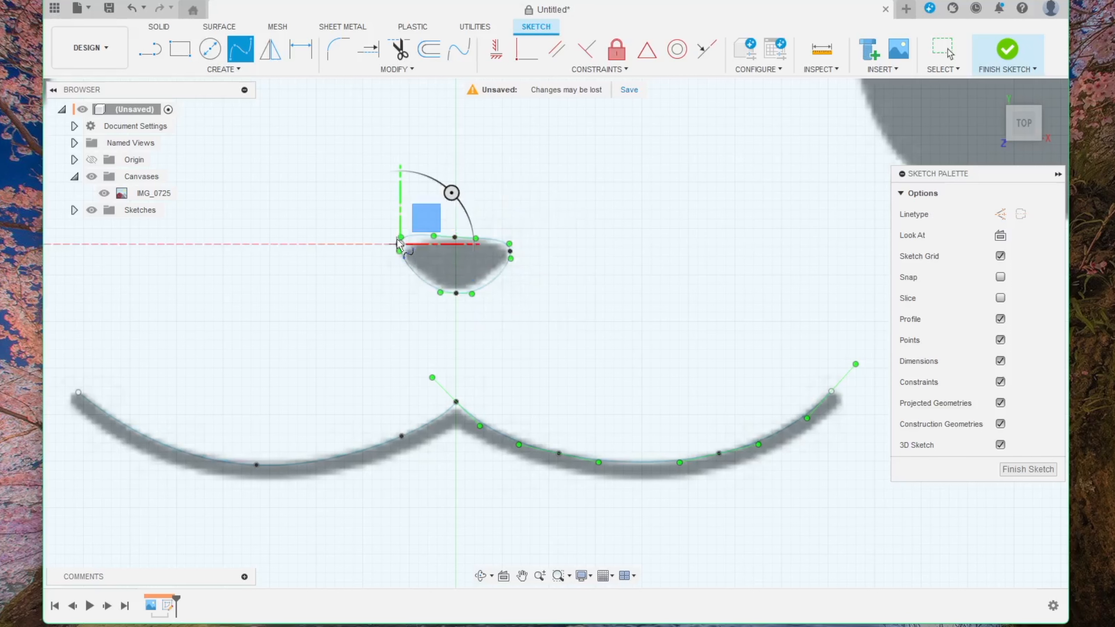
key("Escape")
- Lower the nose spline's left fit point and shift its right fit point slightly outward to even out the outline
scroll(425, 258, "down", 2)
scroll(426, 259, "up", 5)
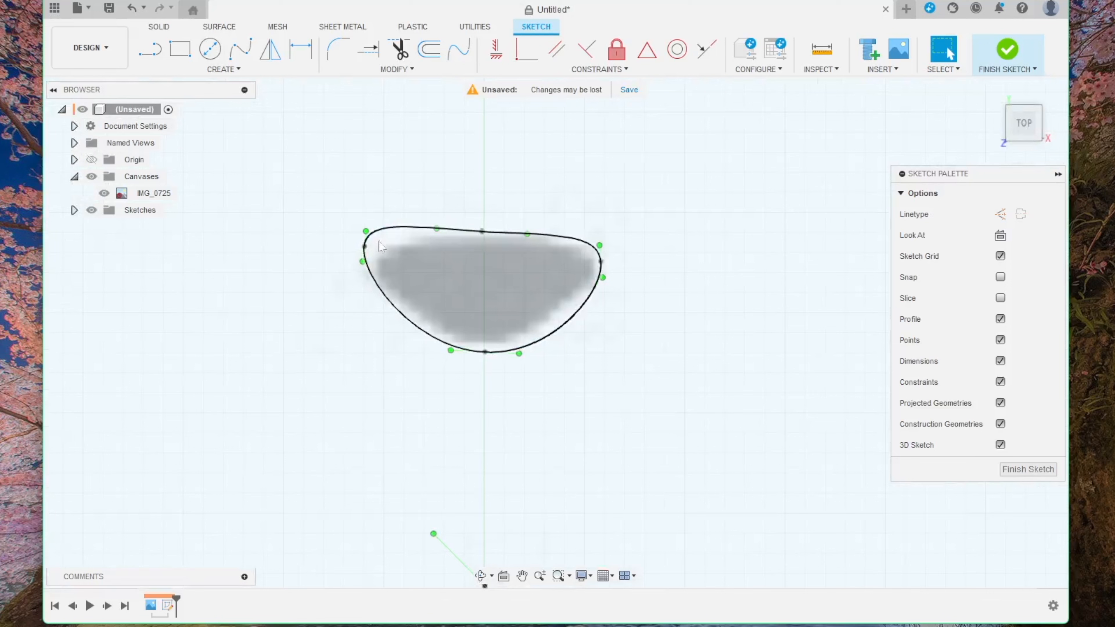
left_click(364, 248)
left_click_drag(365, 247, 362, 262)
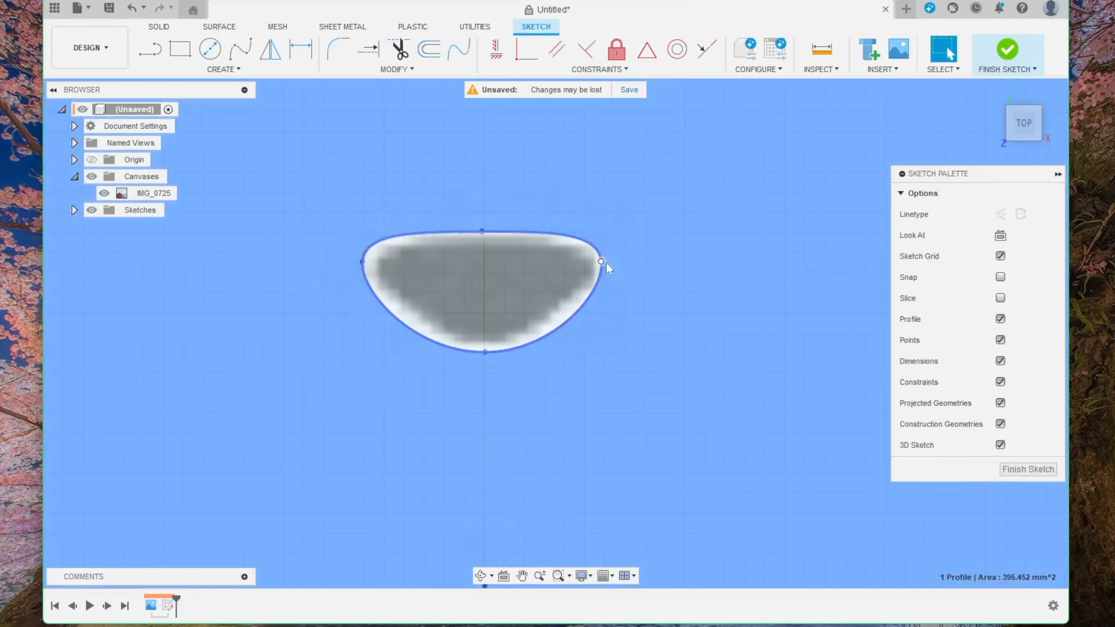
left_click(602, 262)
left_click_drag(602, 262, 608, 265)
left_click(611, 280)
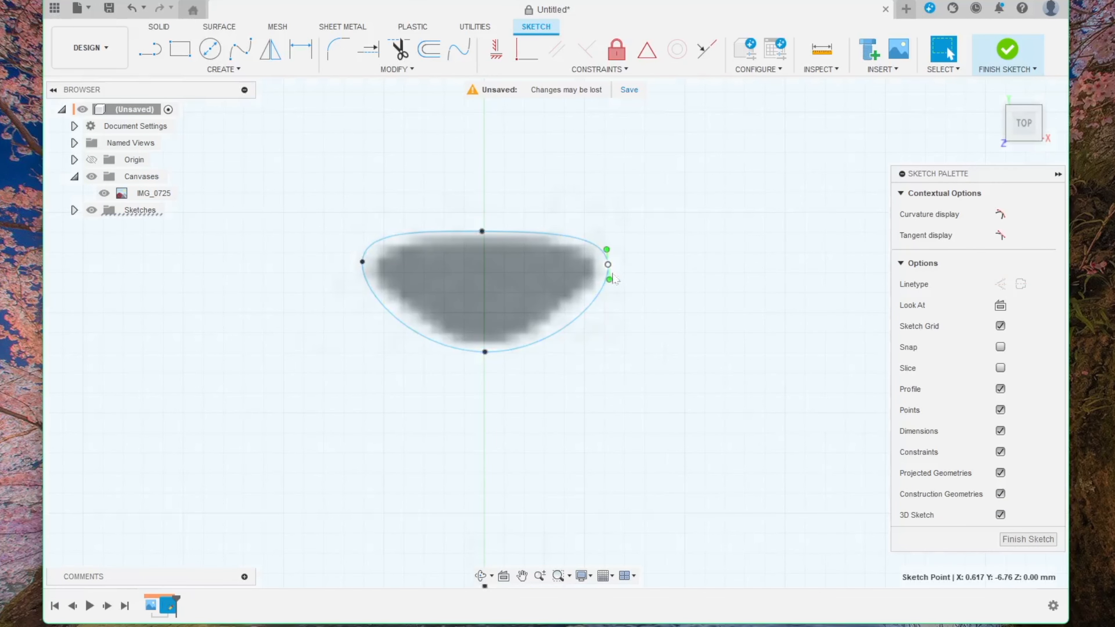
left_click(610, 280)
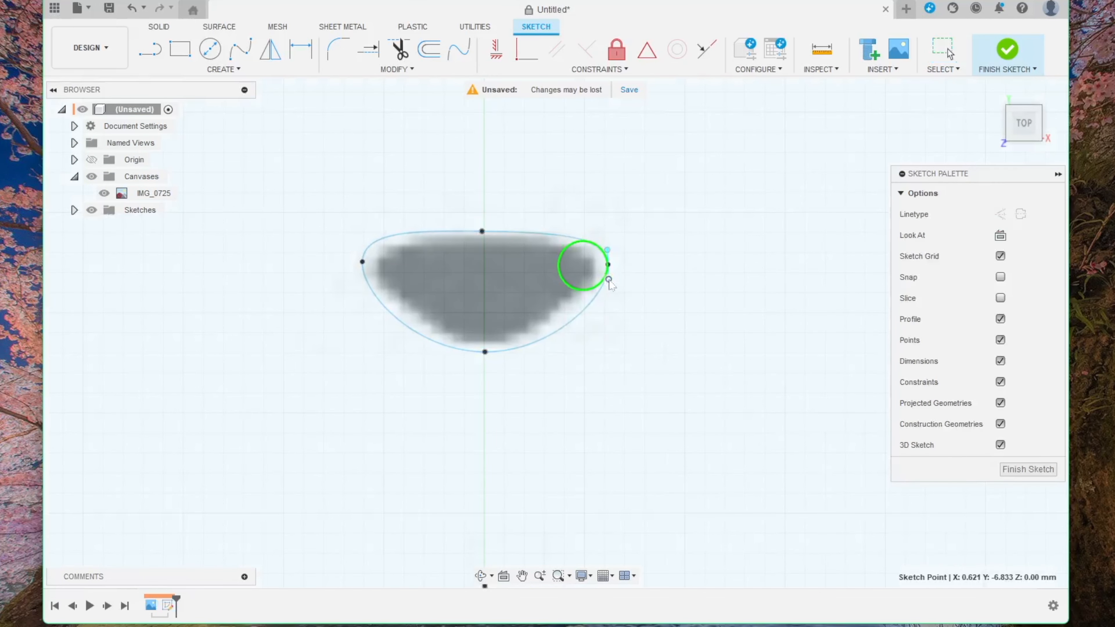
left_click(634, 289)
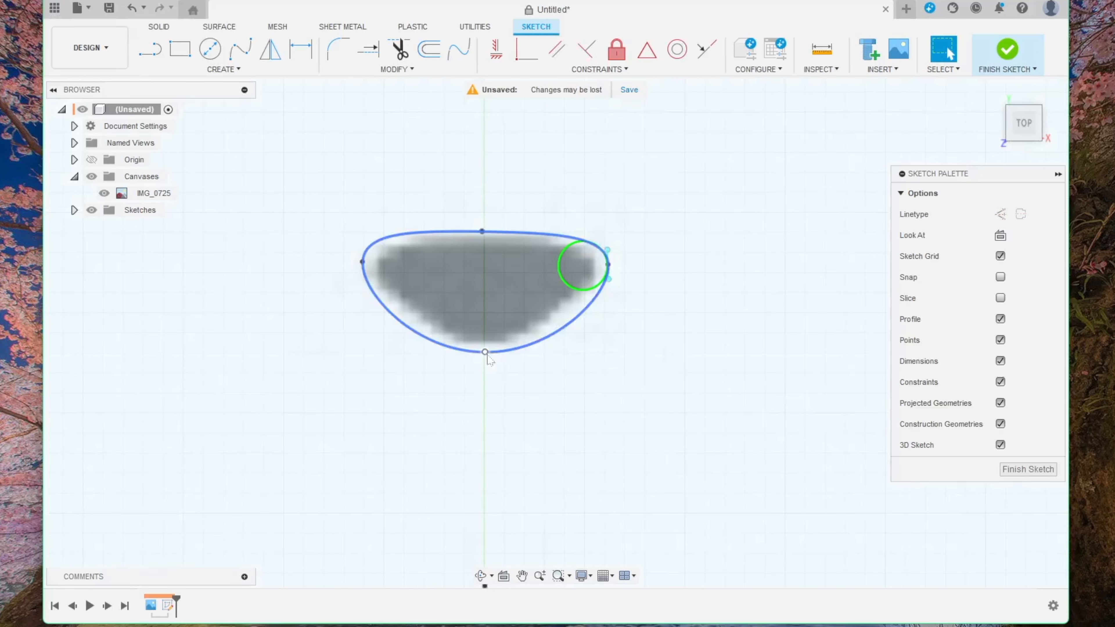
- Lower the nose spline's bottom center fit point and shorten its tangent handle to make the lower end more pointed
left_click_drag(486, 352, 487, 367)
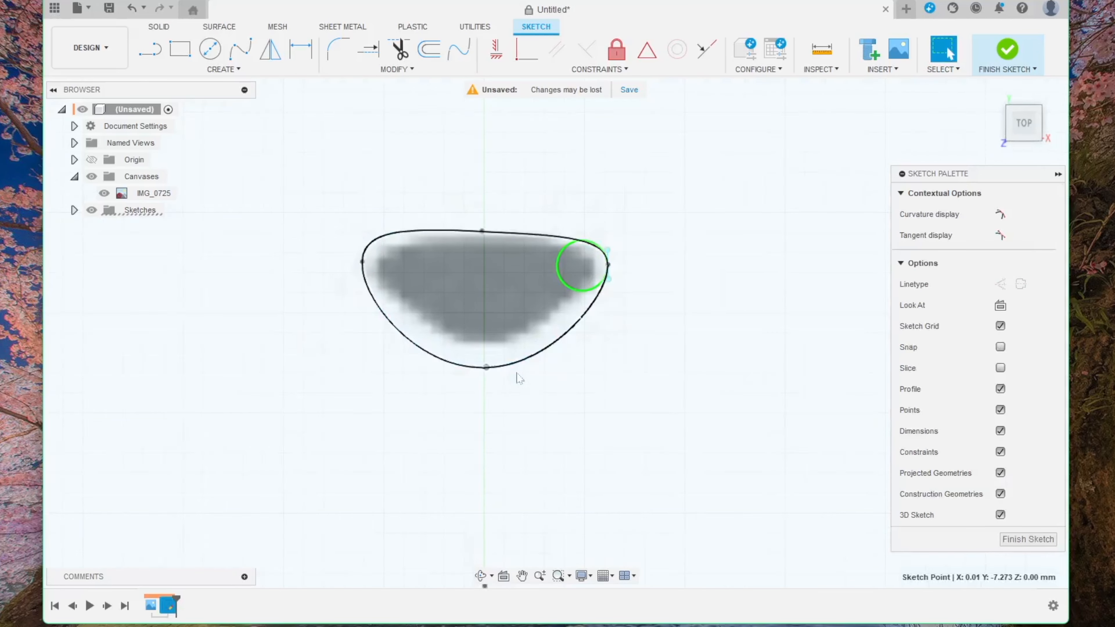
left_click(486, 367)
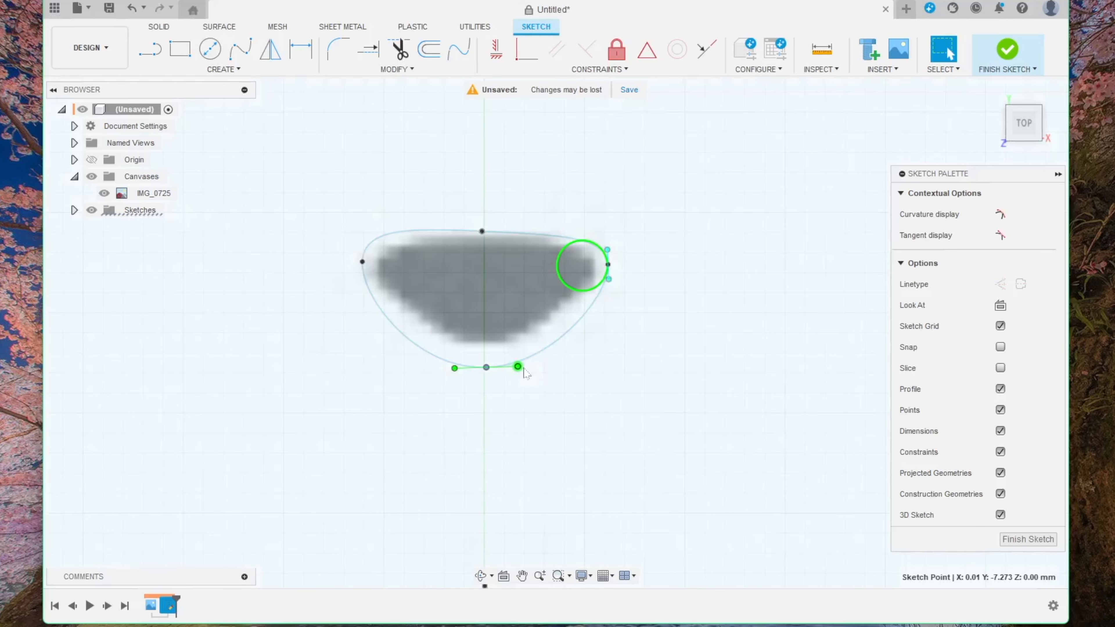
left_click(526, 377)
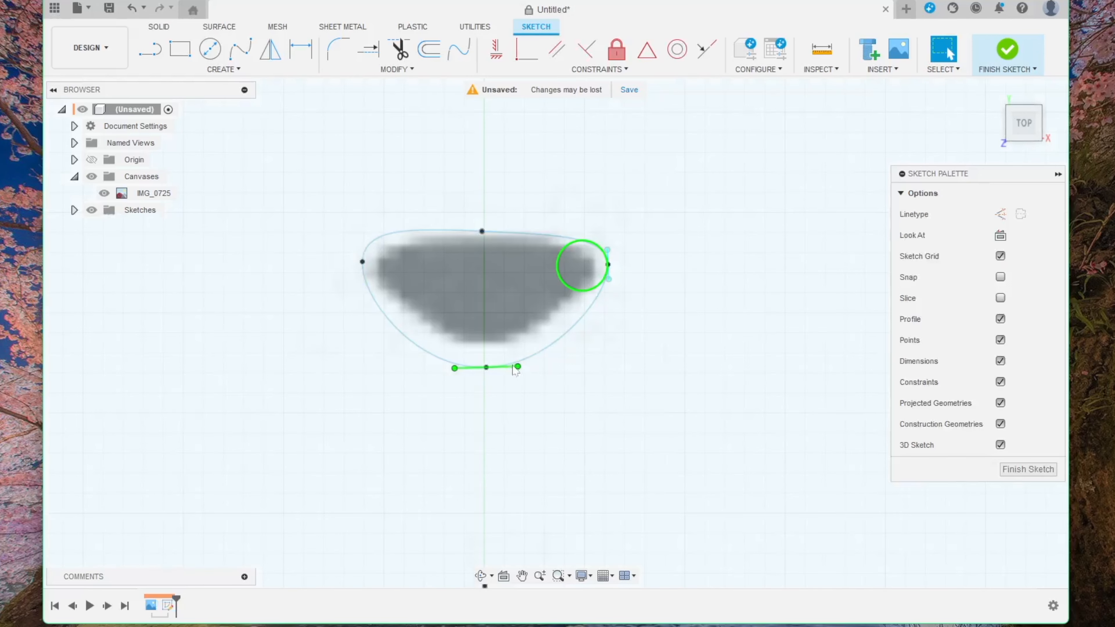
left_click_drag(517, 366, 509, 367)
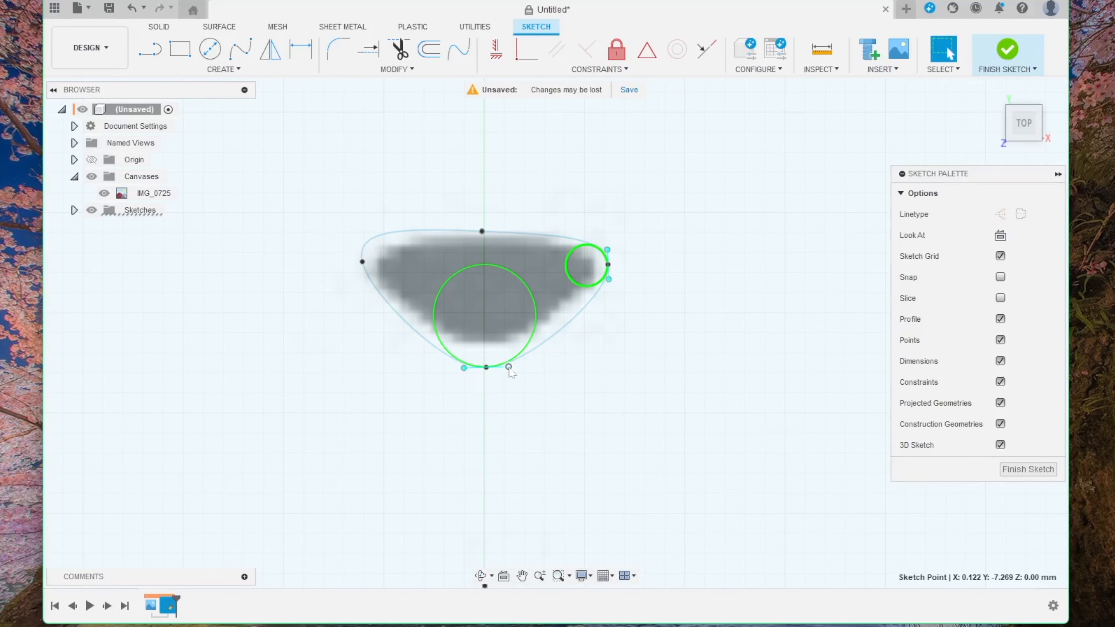
left_click(510, 373)
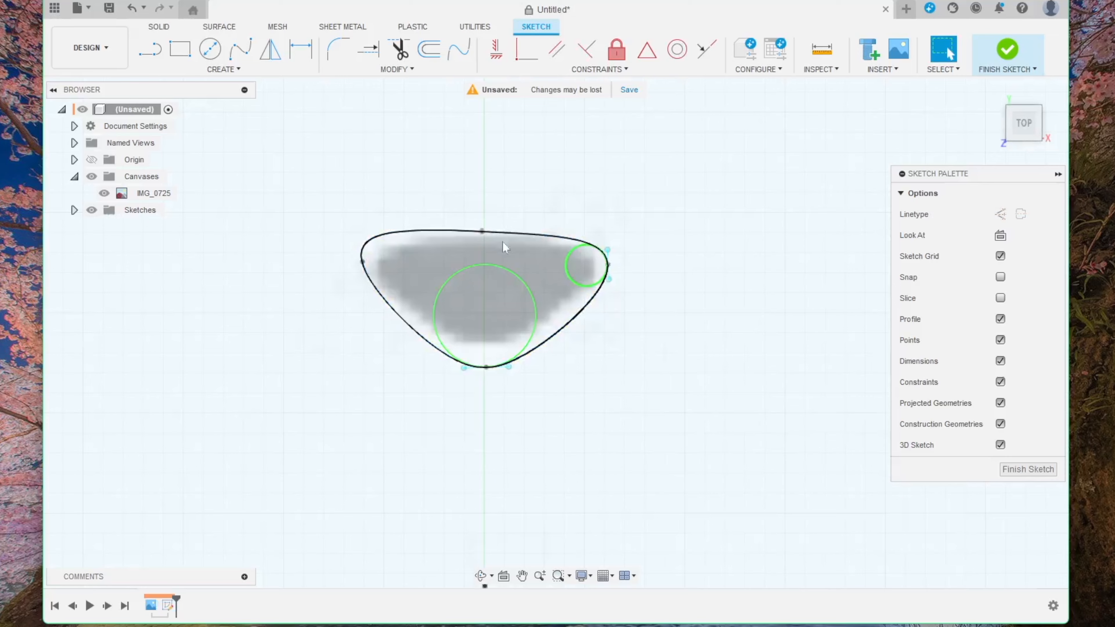
scroll(502, 370, "down", 10)
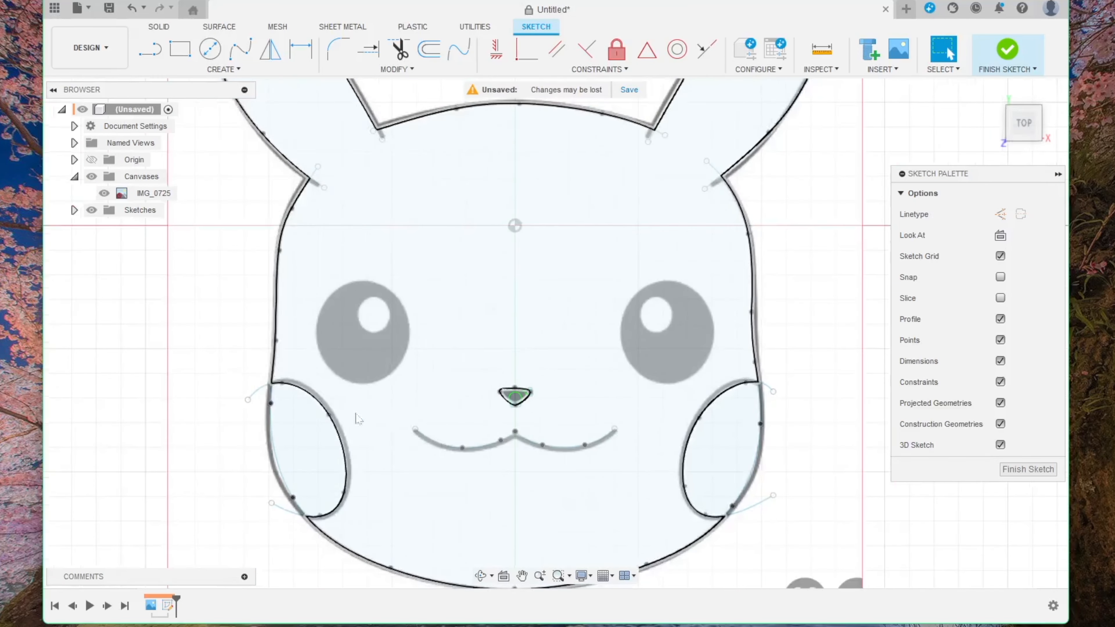
- Raise the nose spline's top center fit point slightly and level its tangent handle to even out the upper edge
scroll(522, 389, "up", 10)
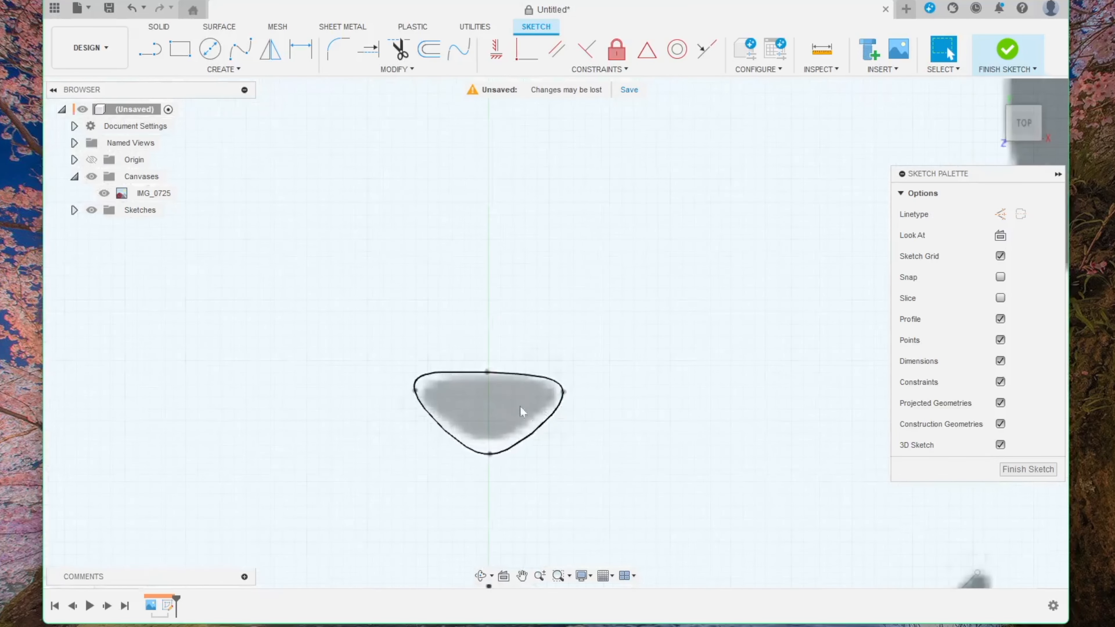
left_click_drag(489, 372, 491, 369)
left_click(552, 378)
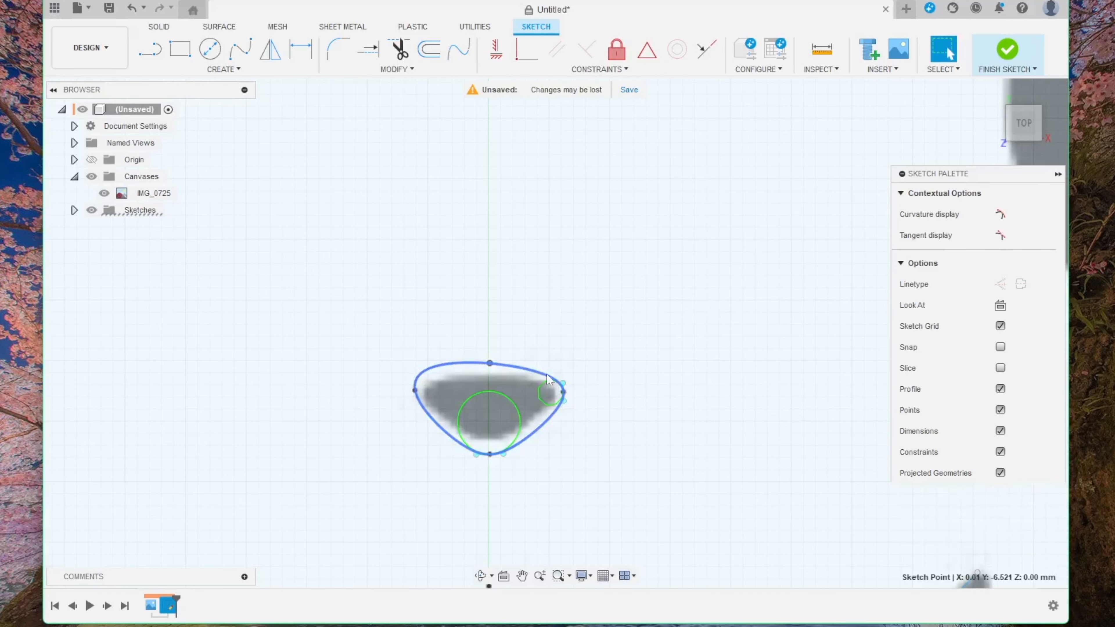
left_click(489, 364)
left_click(516, 366)
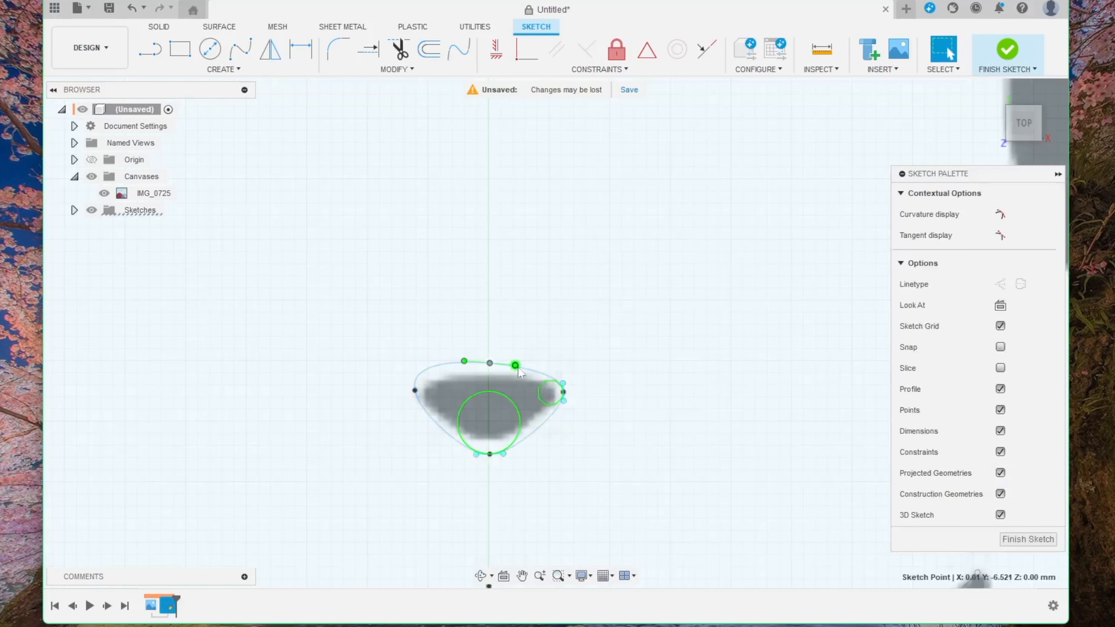
left_click_drag(517, 368, 520, 367)
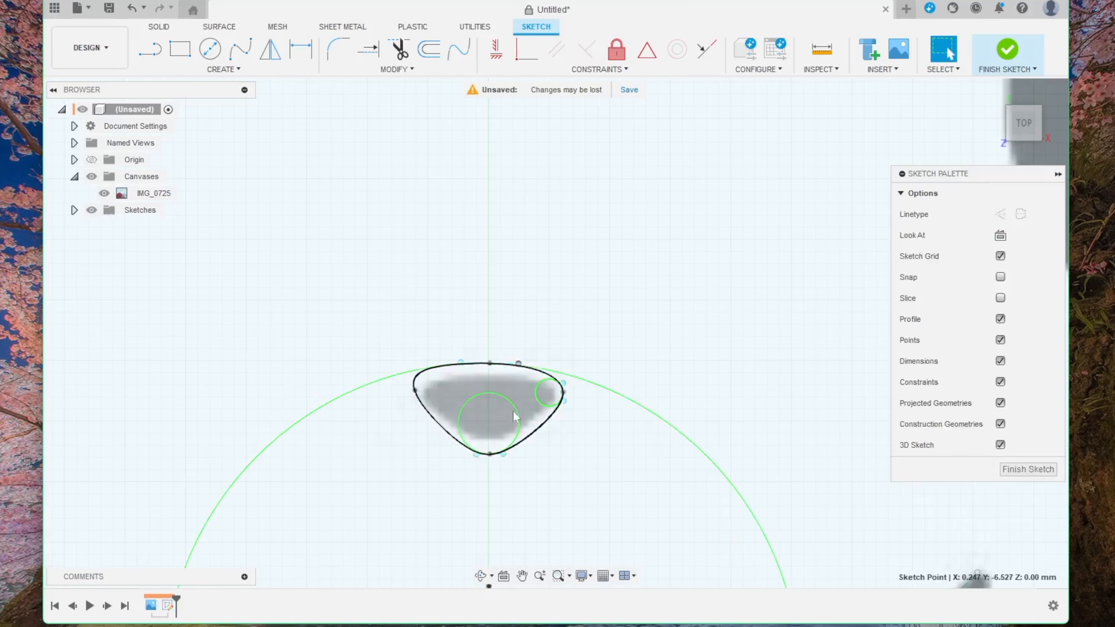
scroll(511, 449, "down", 8)
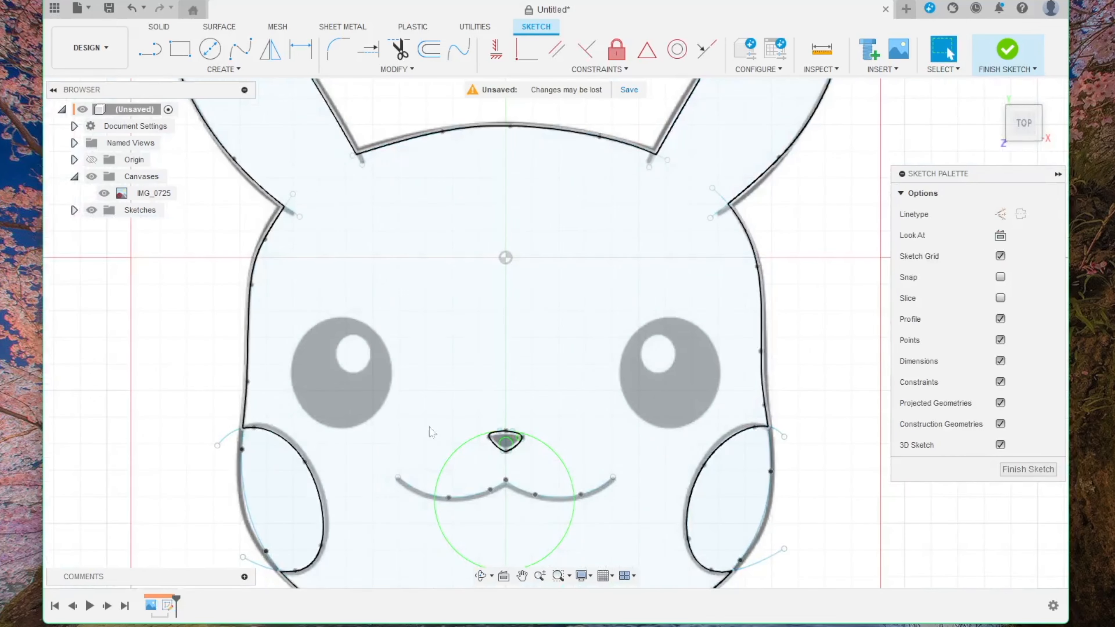
- Trace the left eye with an ellipse centered on the reference eye, setting its vertical axis first and then its width
mouse_move(473, 474)
middle_mouse_down()
mouse_move(470, 355)
mouse_move(488, 427)
middle_mouse_up()
scroll(501, 362, "up", 5)
scroll(500, 363, "down", 5)
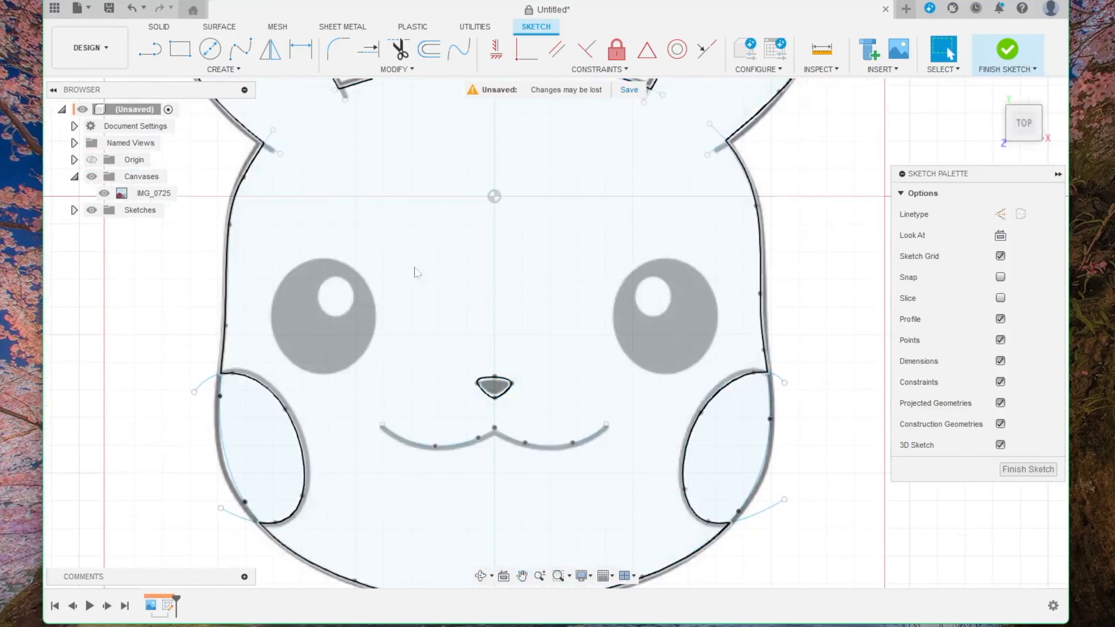
left_click(227, 70)
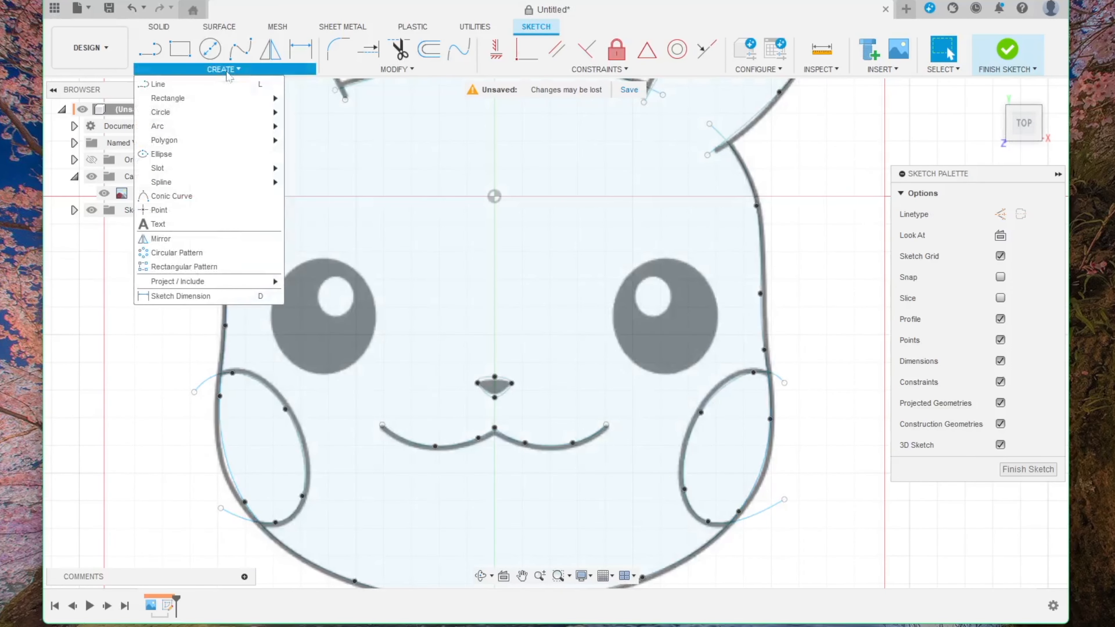
left_click(168, 155)
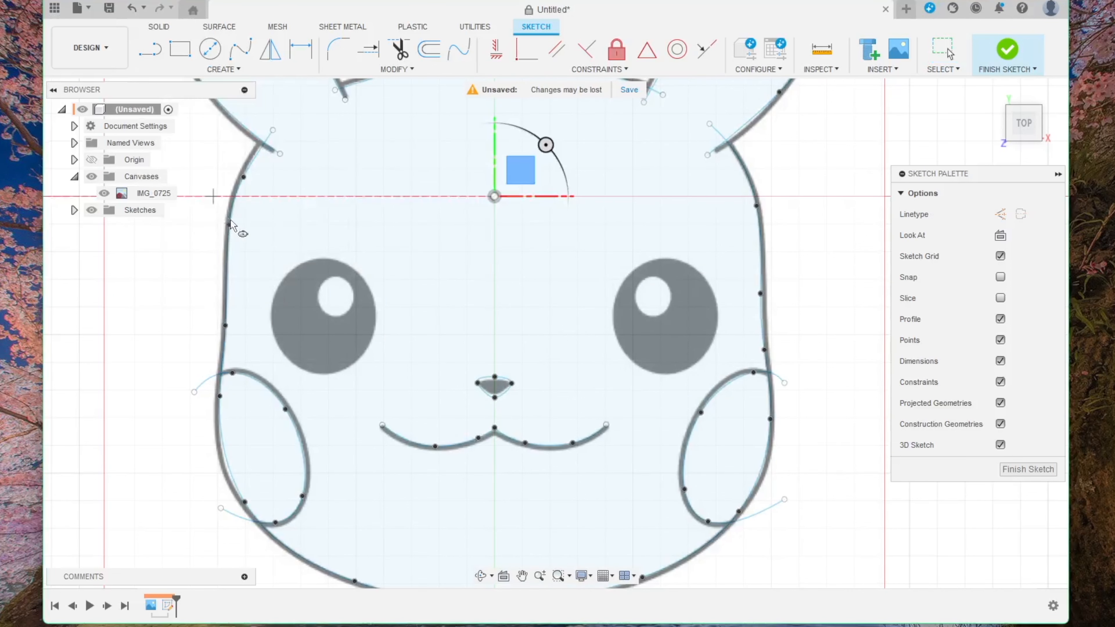
left_click(321, 318)
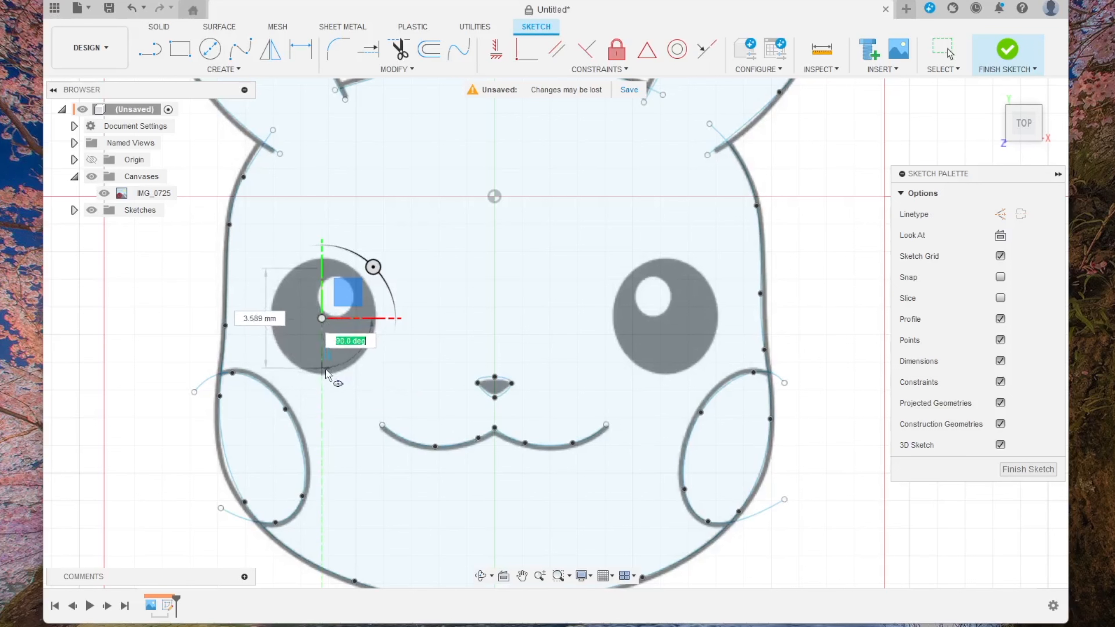
left_click(324, 374)
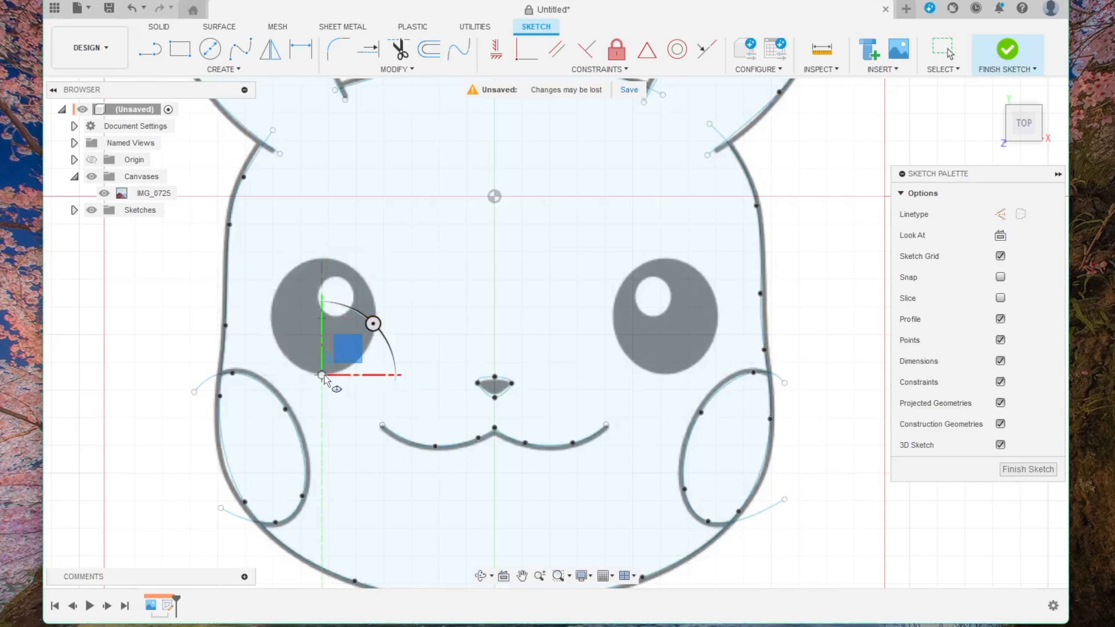
left_click(368, 345)
left_click(369, 345)
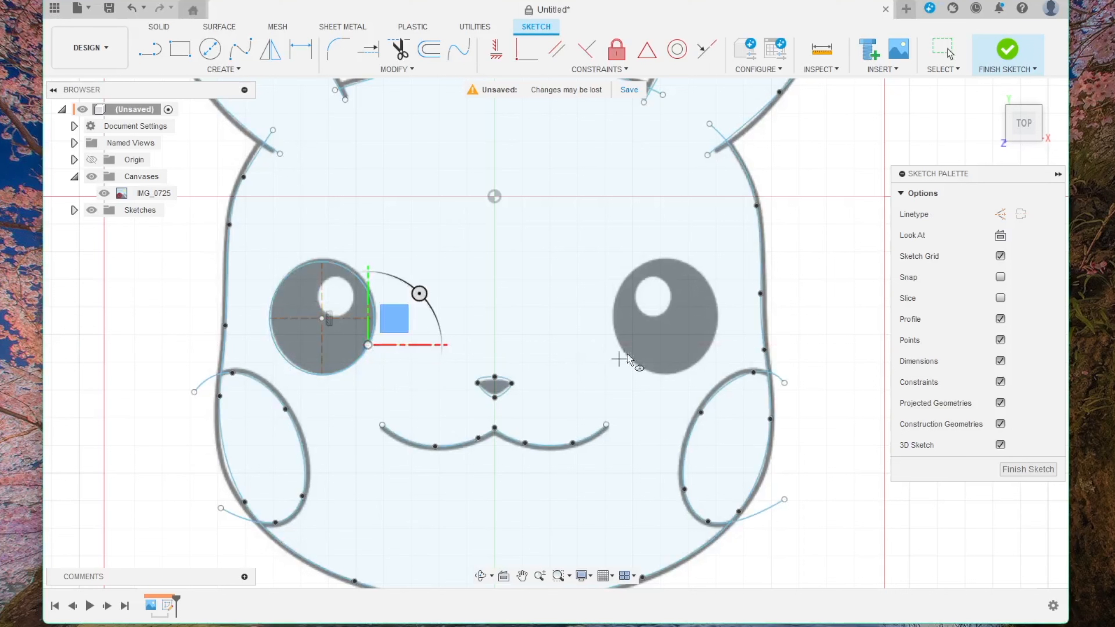
- Trace the right eye with an ellipse from its center to the lower edge and out to its side
left_click(666, 321)
left_click(667, 375)
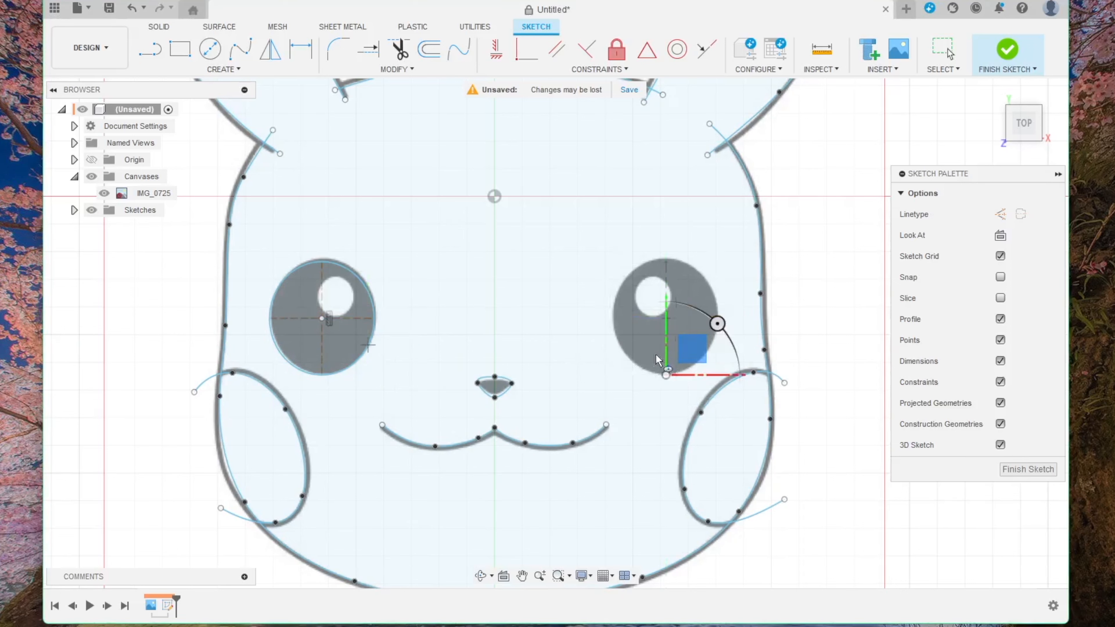
left_click(617, 335)
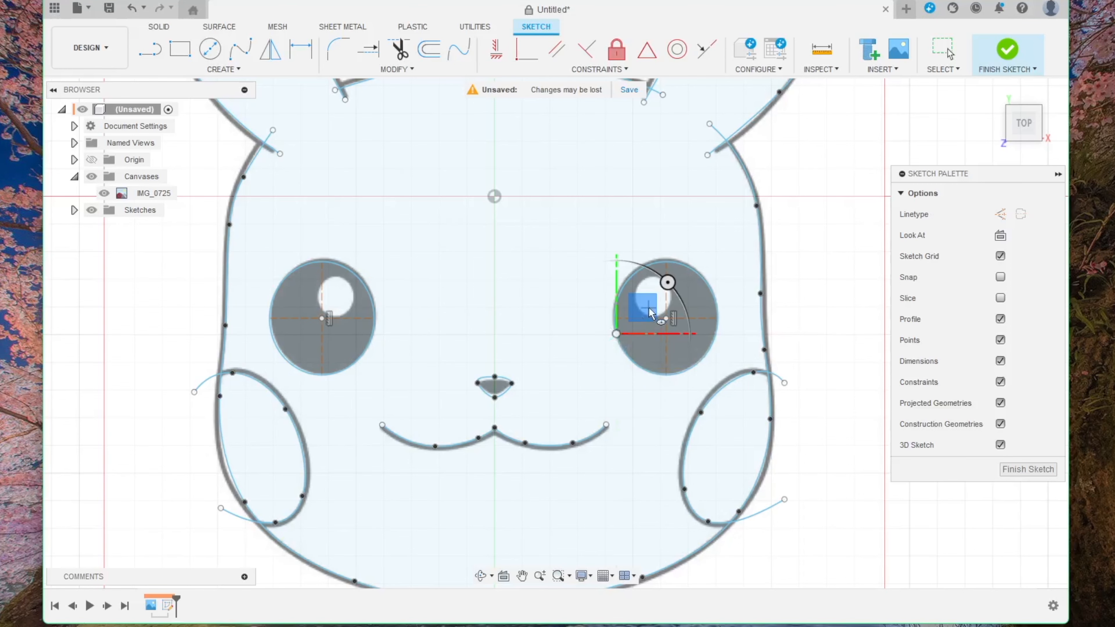
- Trace the white highlight inside the right eye with an ellipse about 1.3 mm high and 1.1 mm wide
scroll(668, 281, "down", 2)
scroll(654, 300, "up", 6)
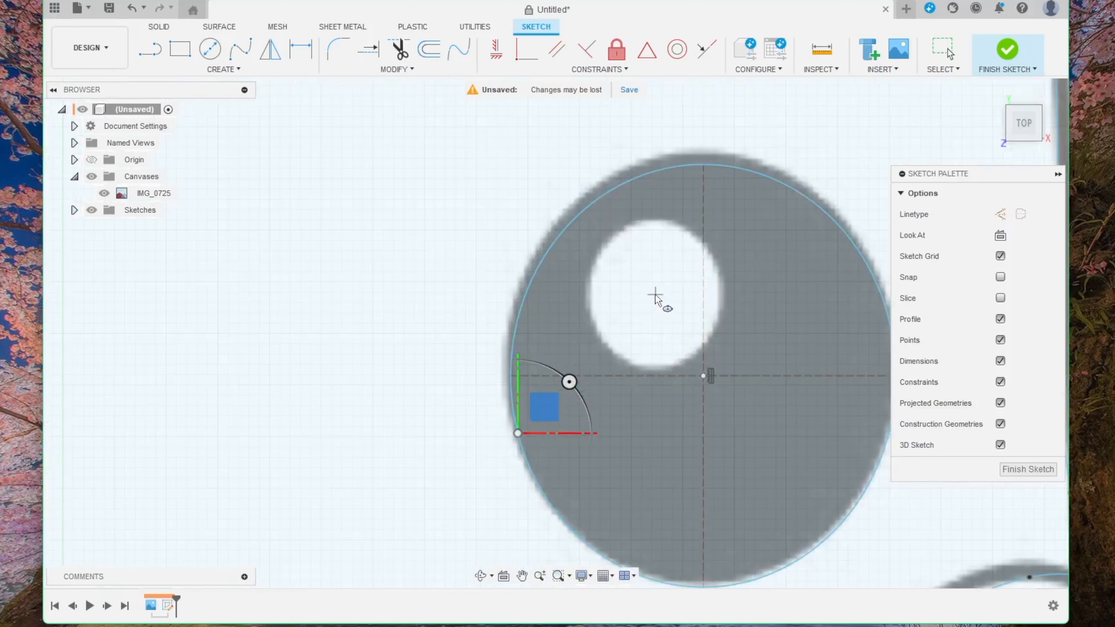
left_click(655, 299)
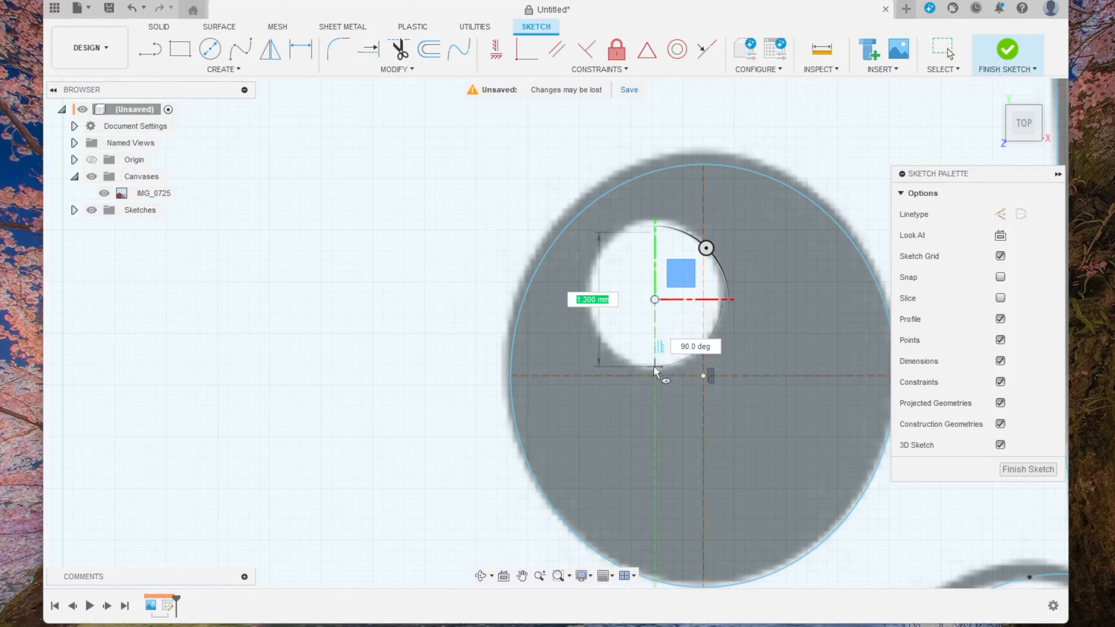
left_click(654, 369)
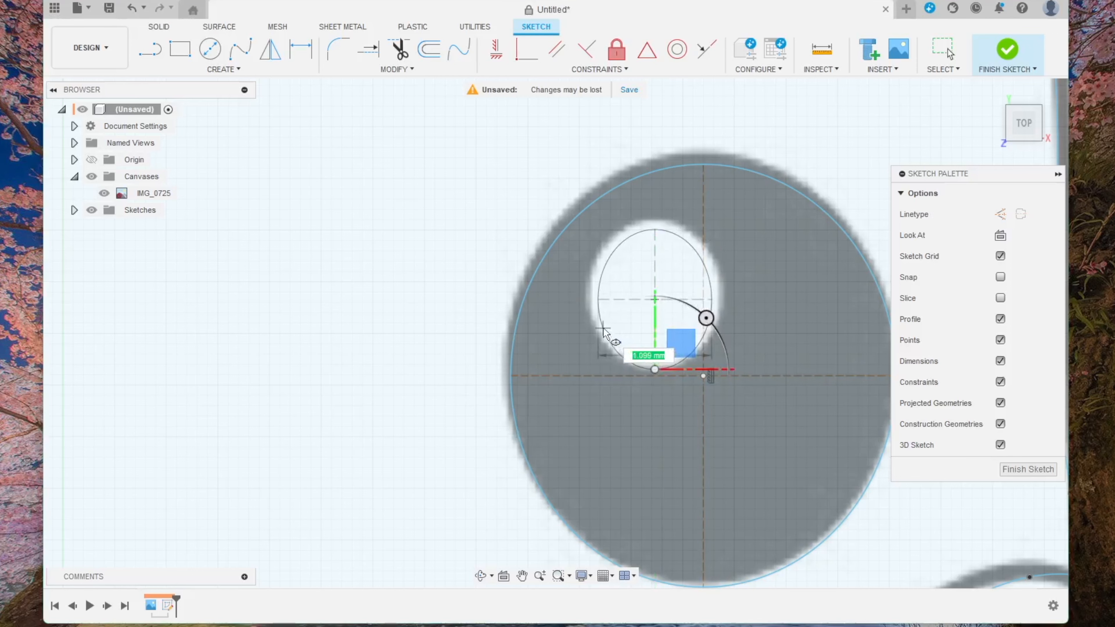
left_click(603, 330)
scroll(566, 356, "down", 3)
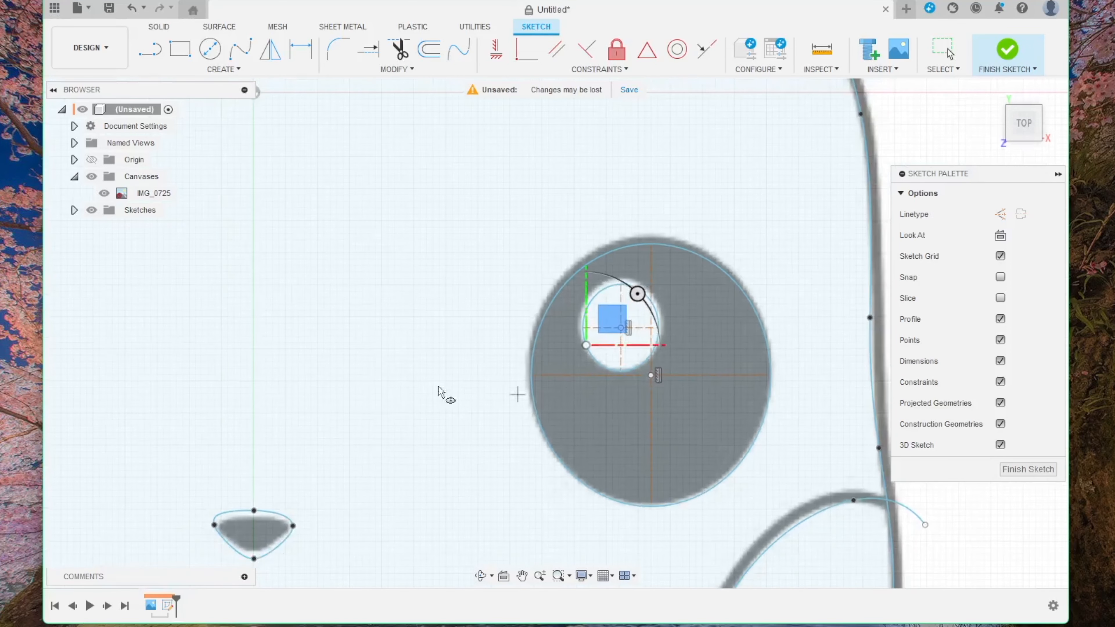
- Trace the white highlight inside the left eye with an ellipse about 1.3 mm high and 1.1 mm wide
middle_click_drag(439, 393, 684, 373)
middle_click_drag(376, 371, 528, 366)
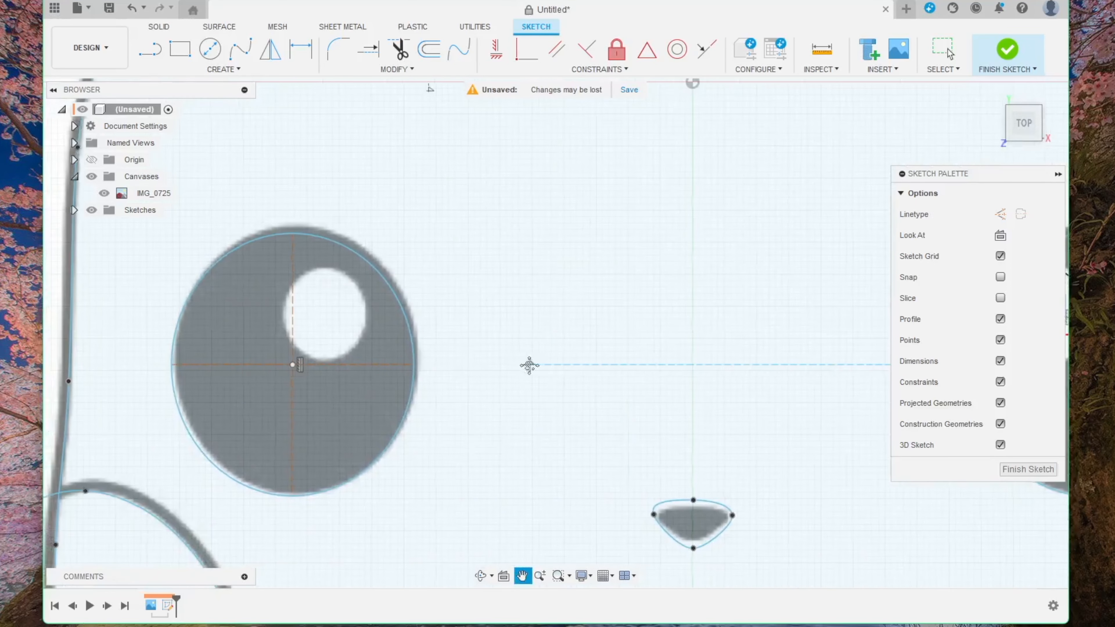
left_click(324, 316)
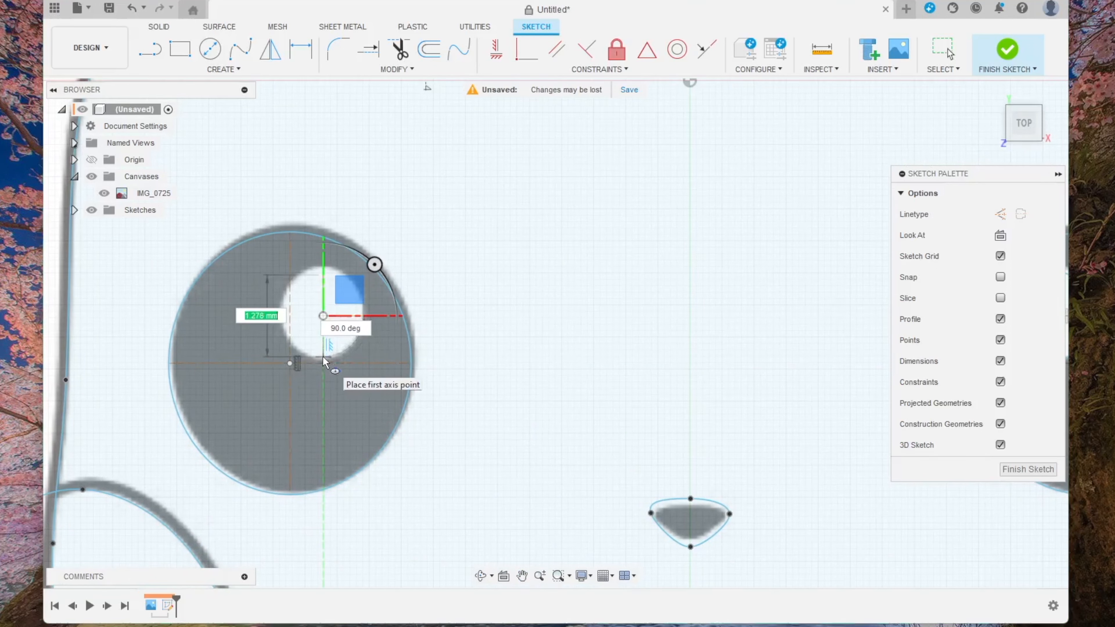
left_click(323, 356)
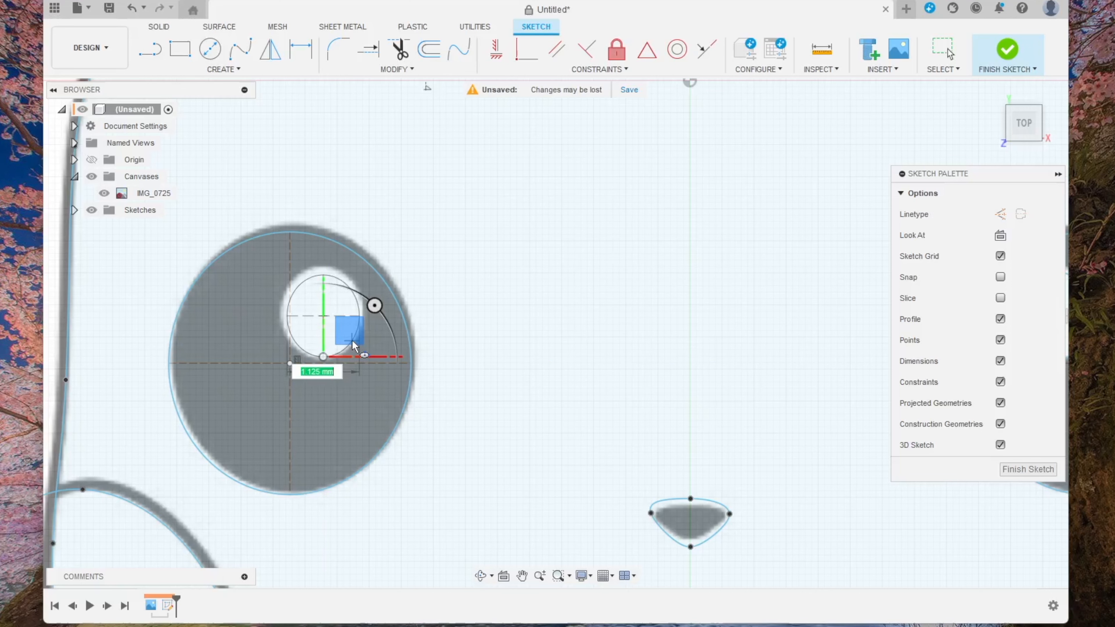
scroll(361, 359, "down", 6)
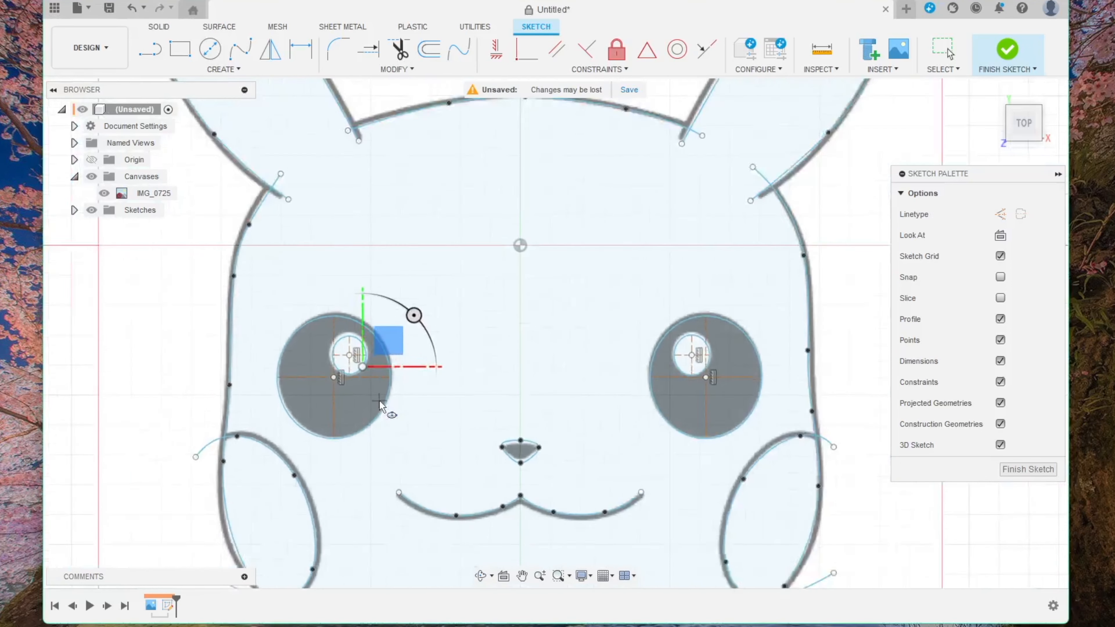
scroll(380, 402, "down", 4)
key("Escape")
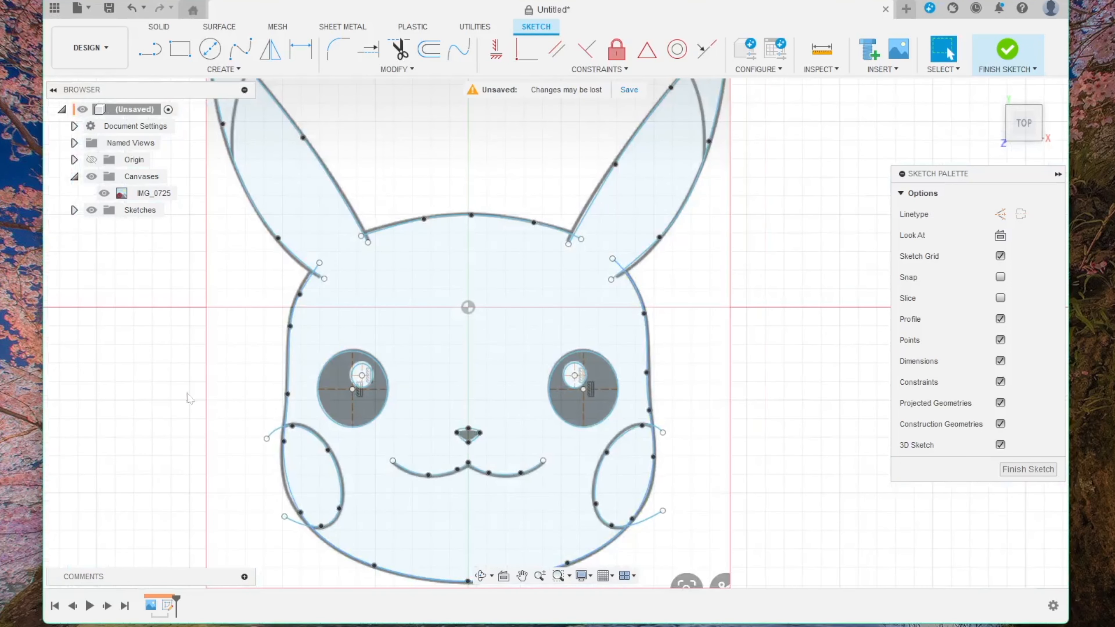
- Hide the reference canvas and offset the left ear's spline outward by 0.4 mm
middle_click_drag(140, 393, 176, 334)
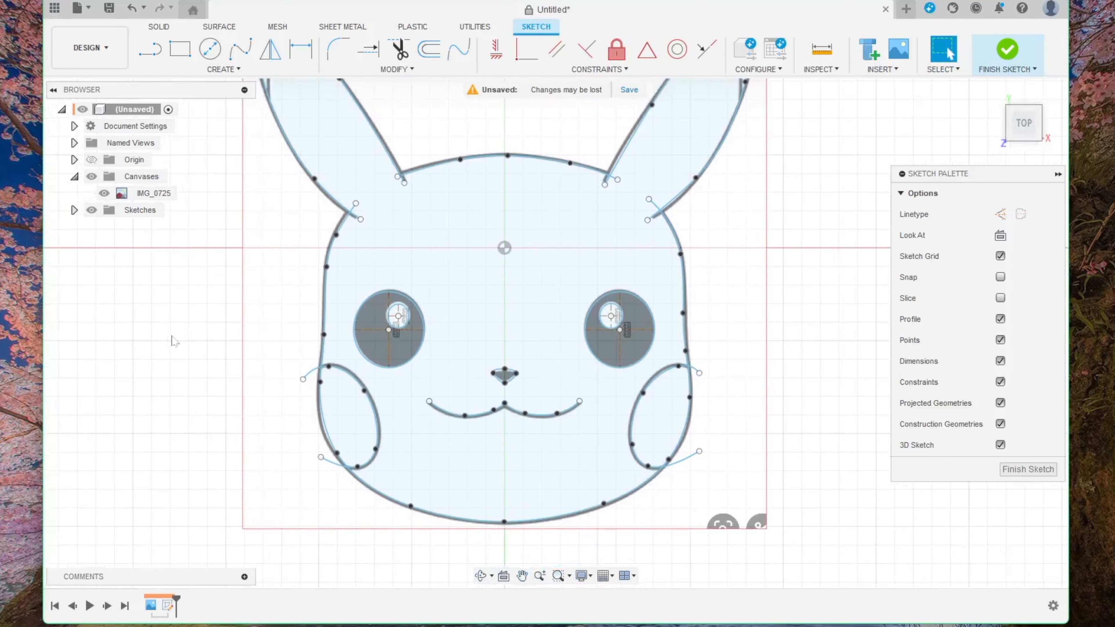
left_click(92, 177)
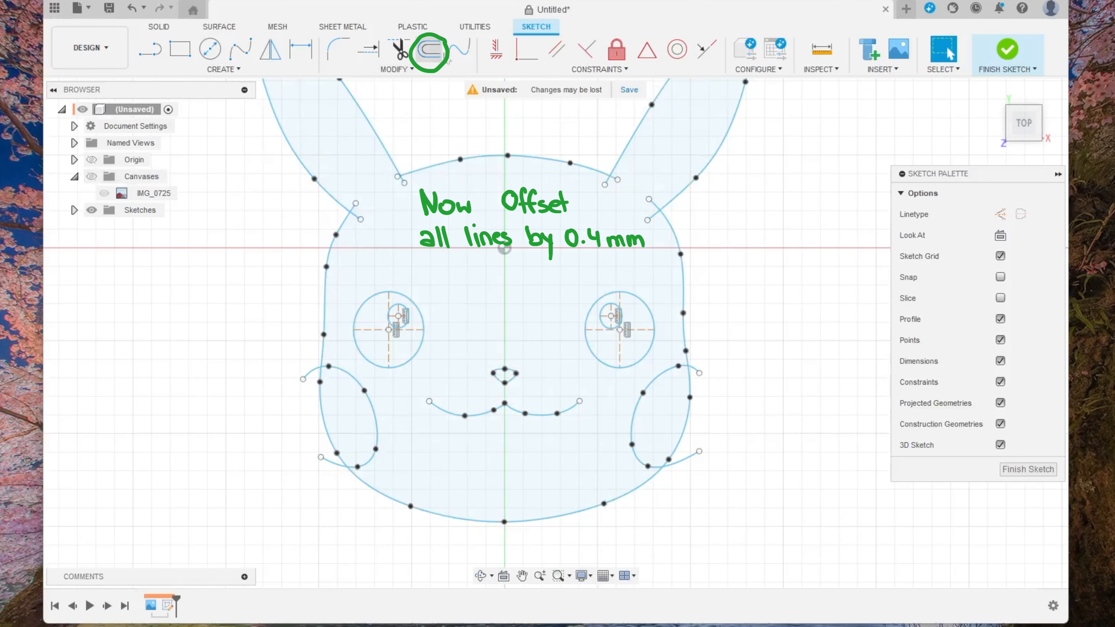
left_click(429, 54)
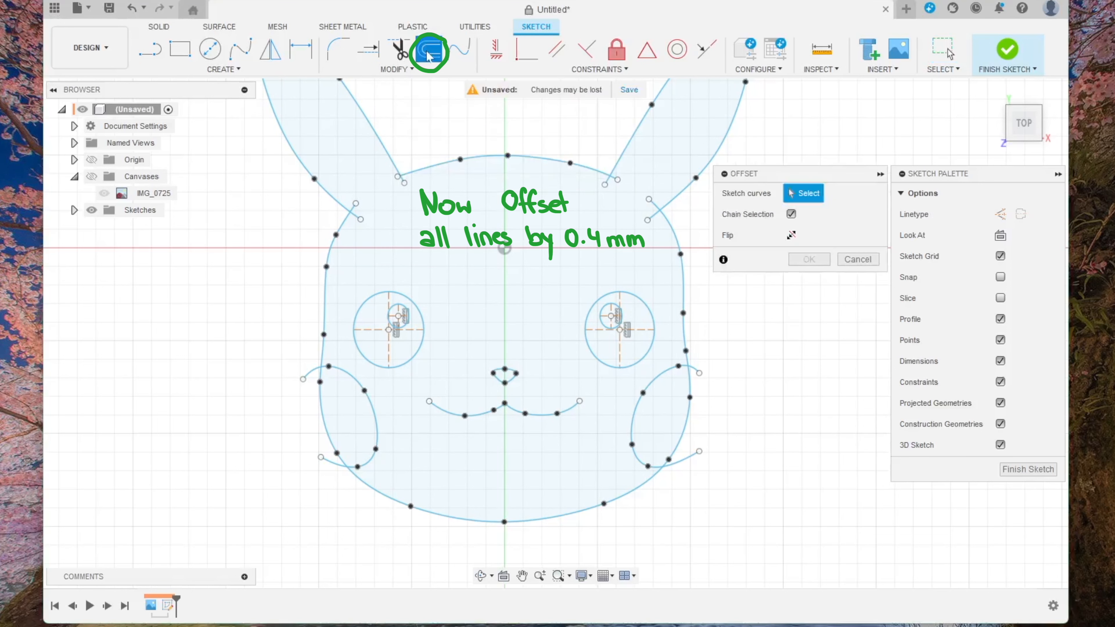
middle_click_drag(423, 129, 408, 280)
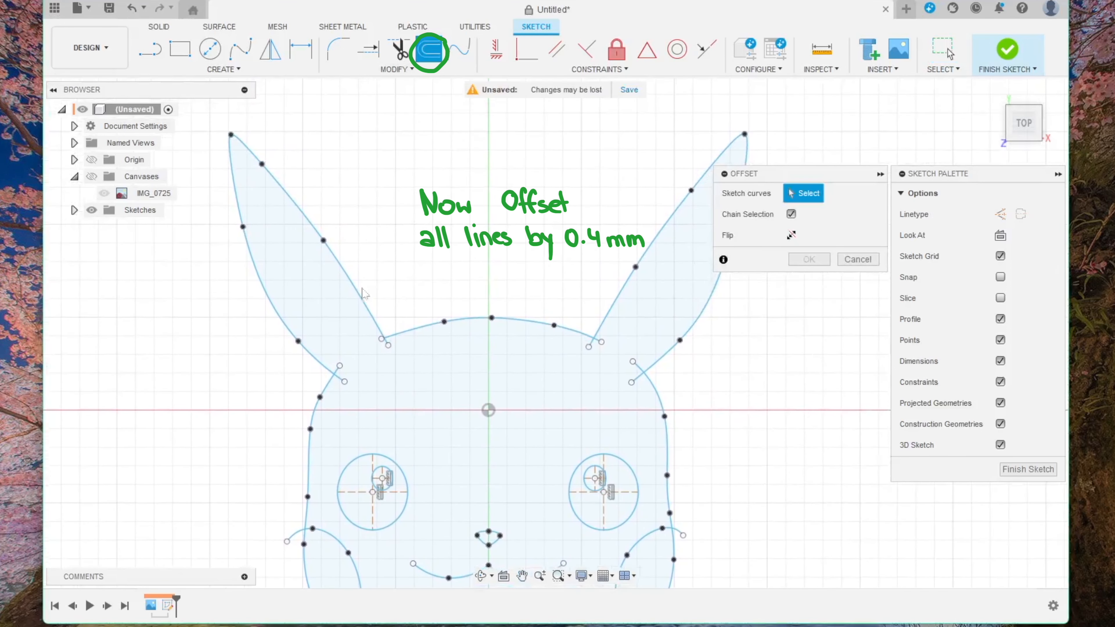
left_click(359, 288)
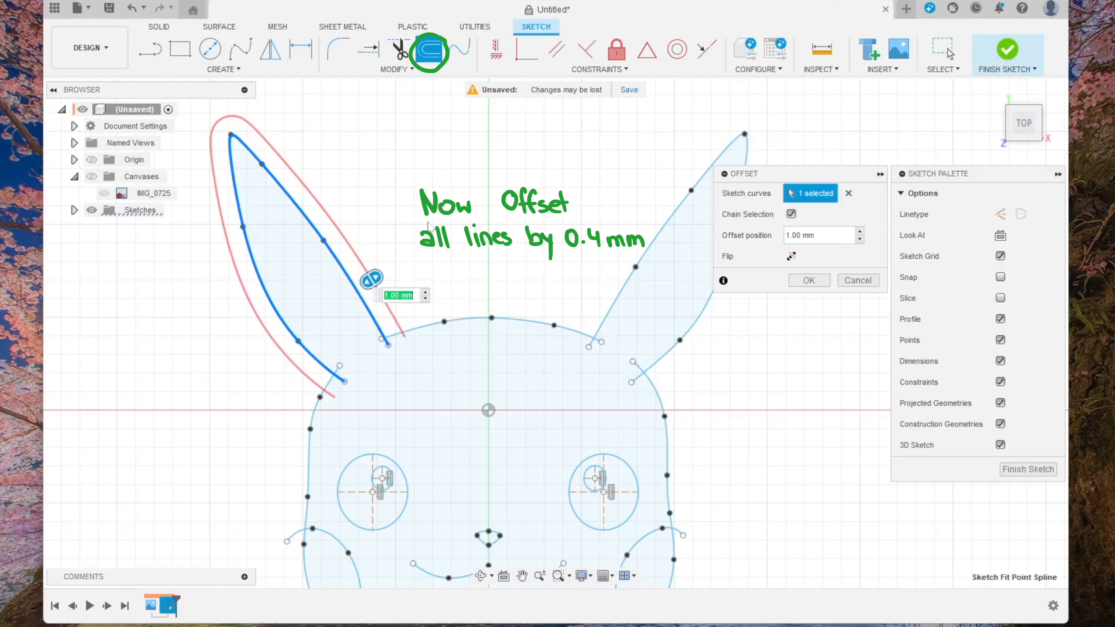
type("0.4")
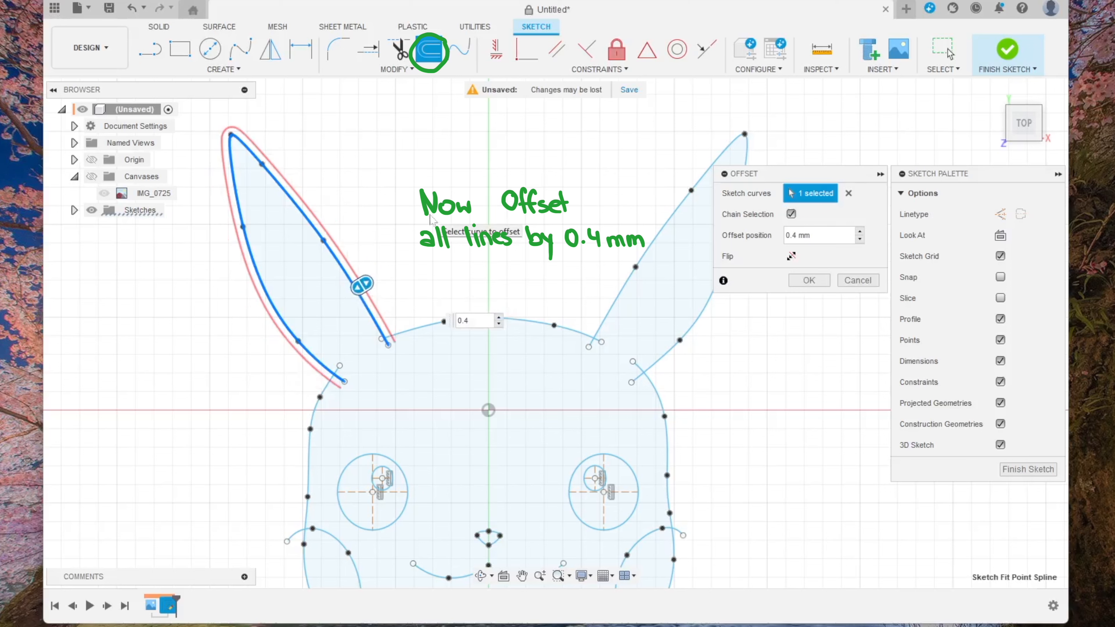
key("Return")
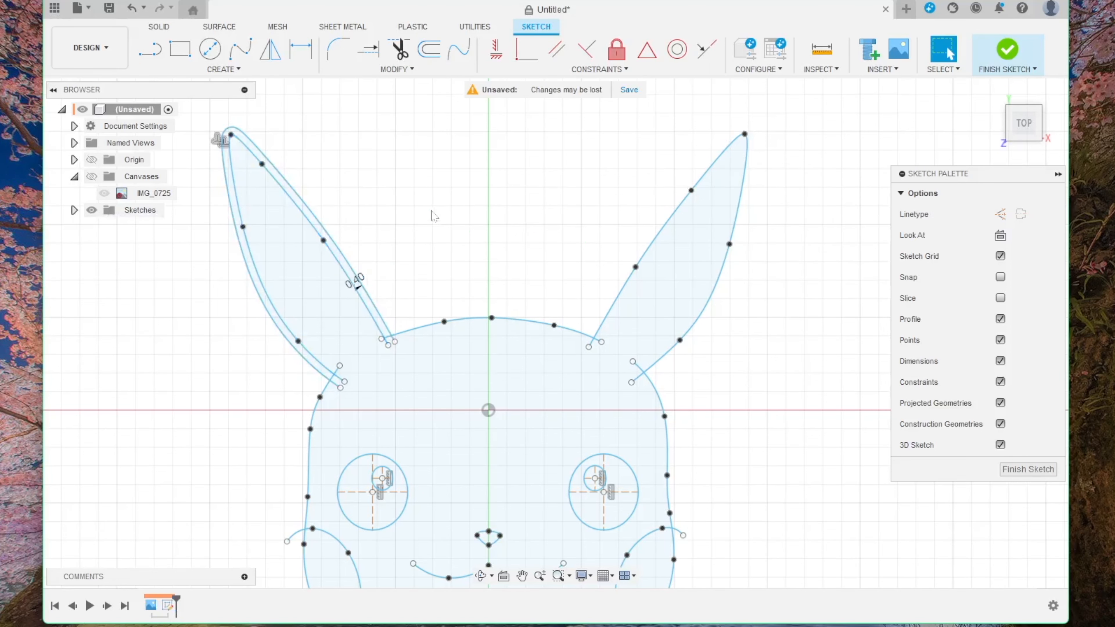
- Offset the curve along the top of the head outward by 0.4 mm
left_click(432, 56)
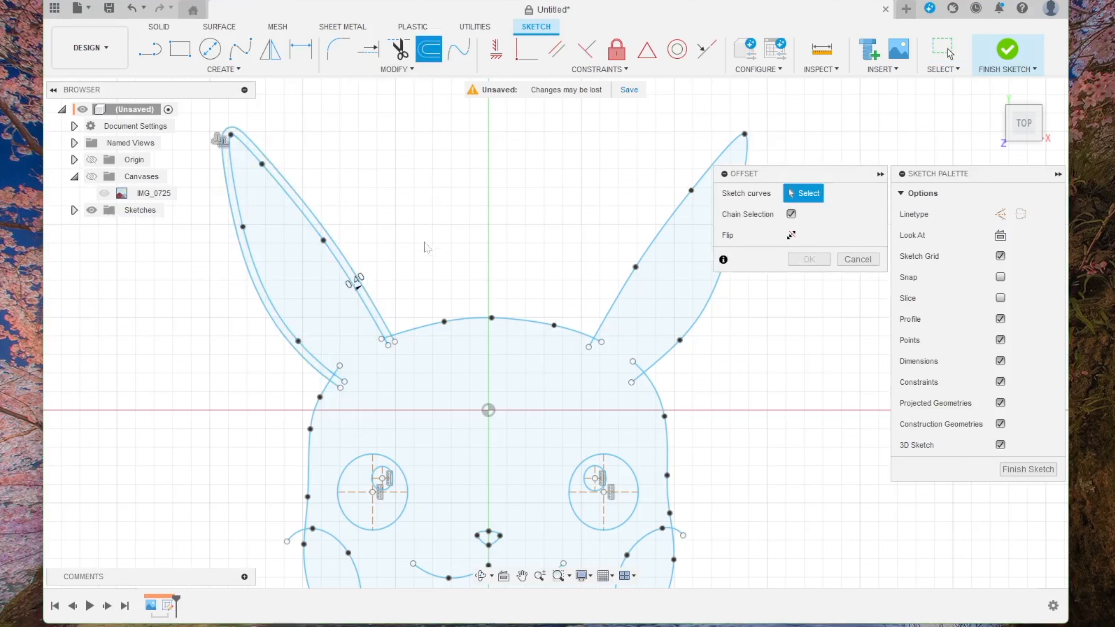
left_click(430, 325)
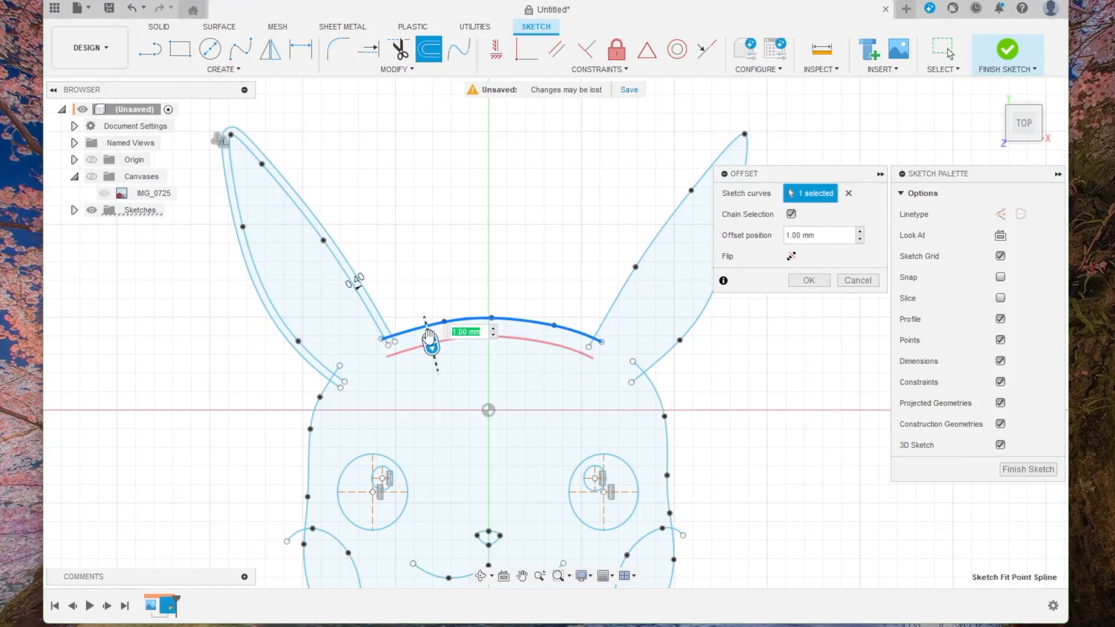
left_click_drag(428, 336, 421, 302)
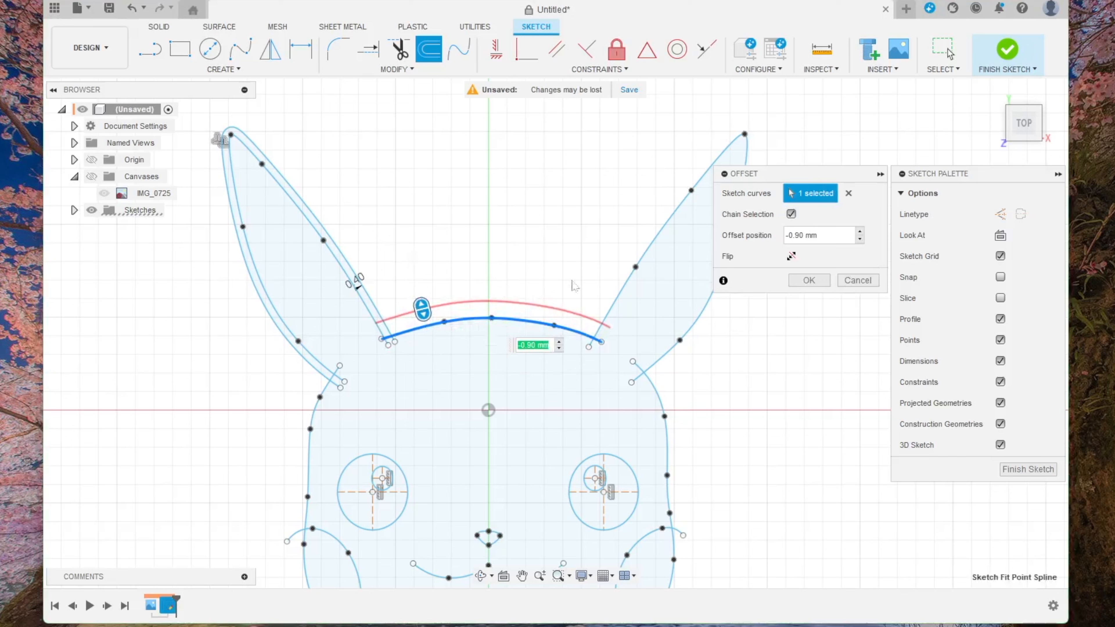
left_click(805, 236)
key("Return")
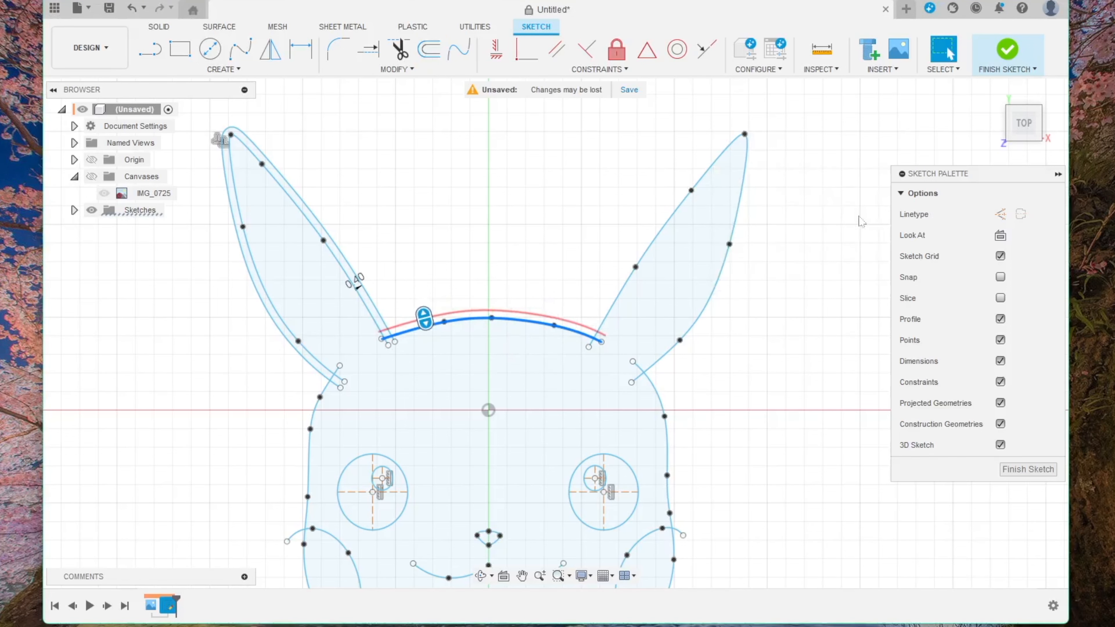
- Offset the right ear's spline outward by 0.4 mm
left_click(431, 49)
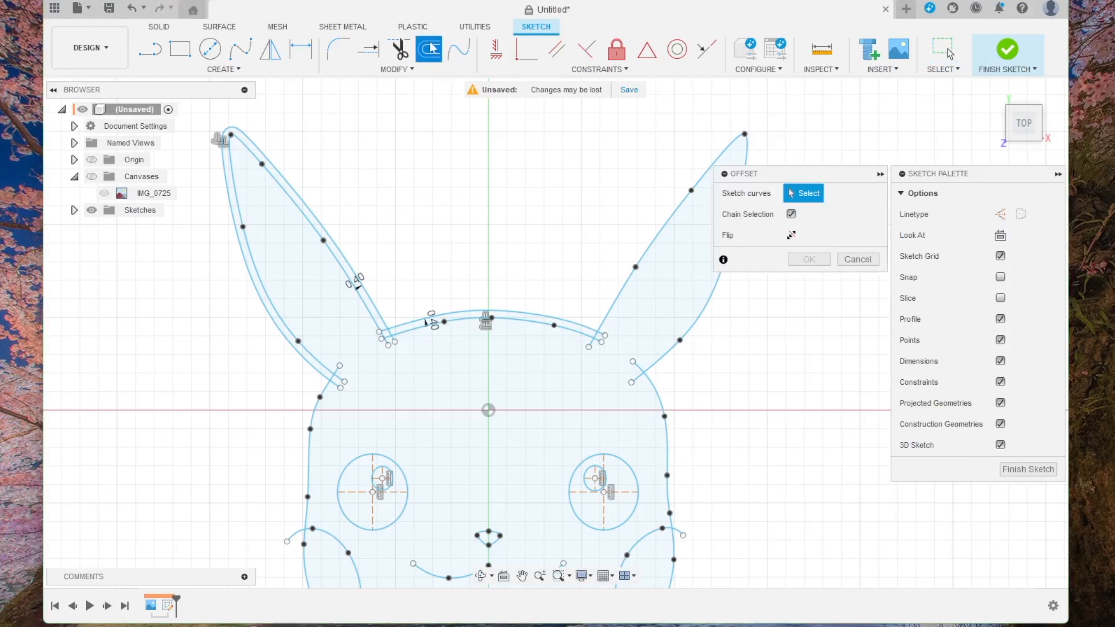
left_click(647, 252)
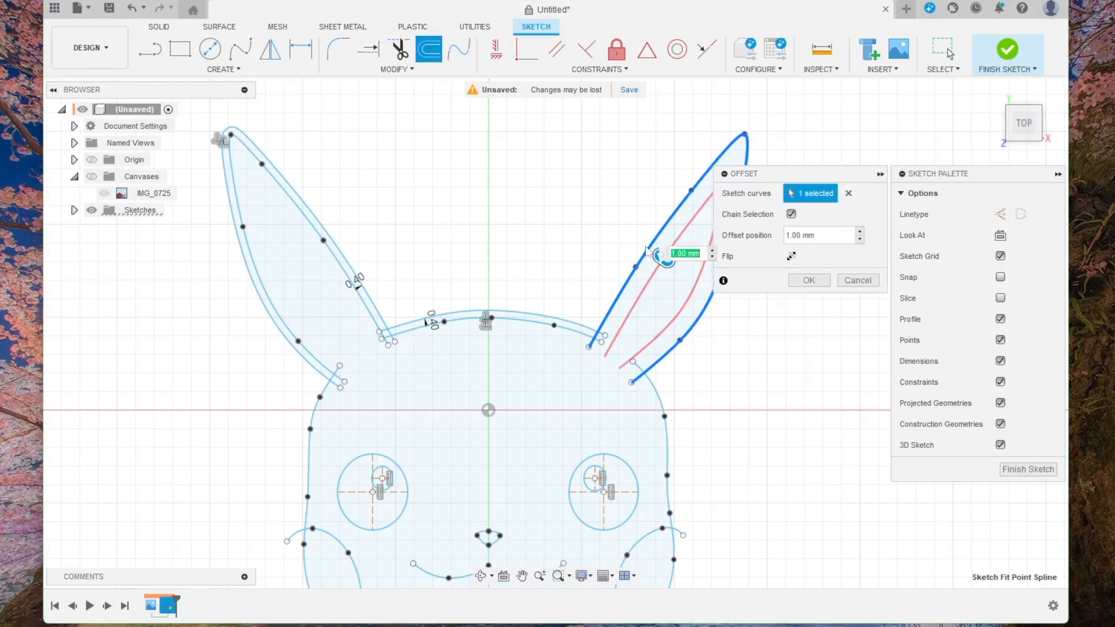
left_click_drag(656, 254, 631, 236)
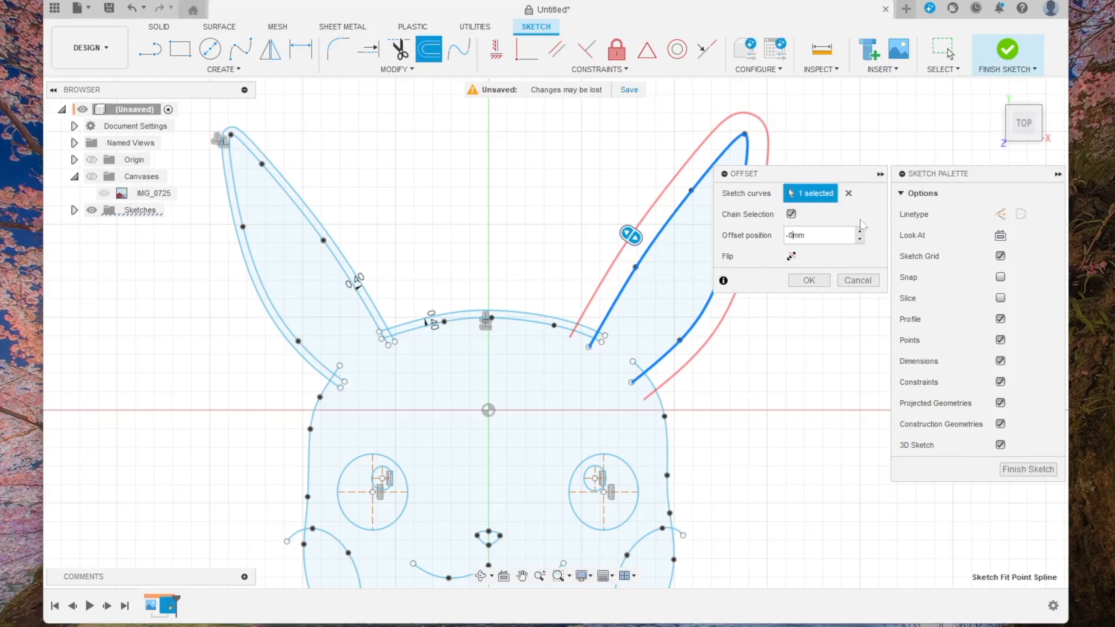
key("Return")
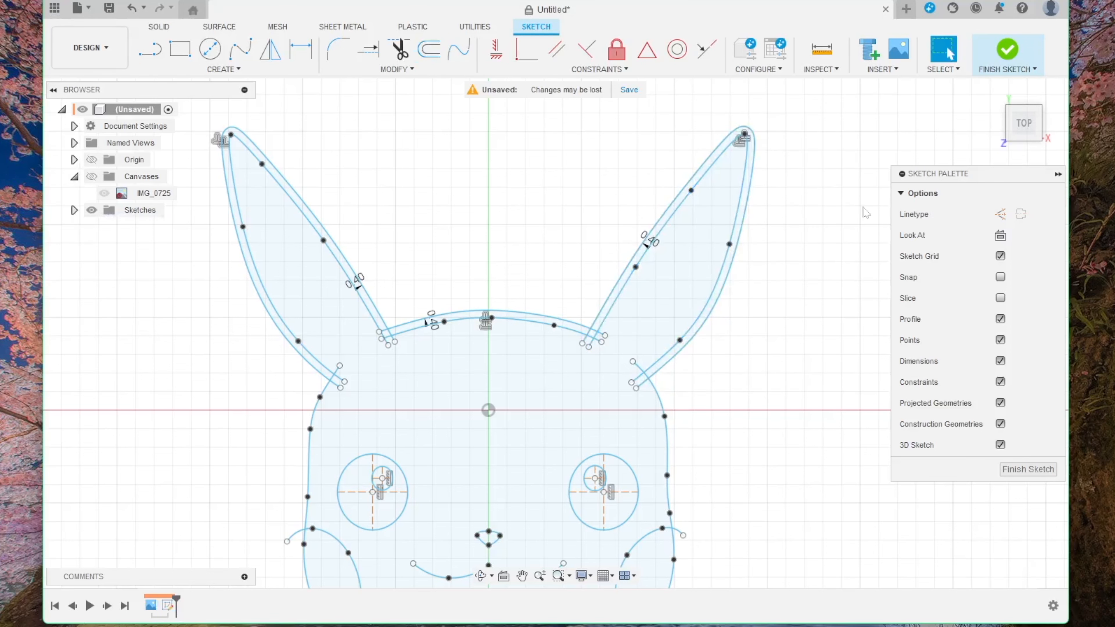
- Offset the spline forming the sides and chin of the face outward by 0.4 mm
middle_click_drag(736, 444, 736, 336)
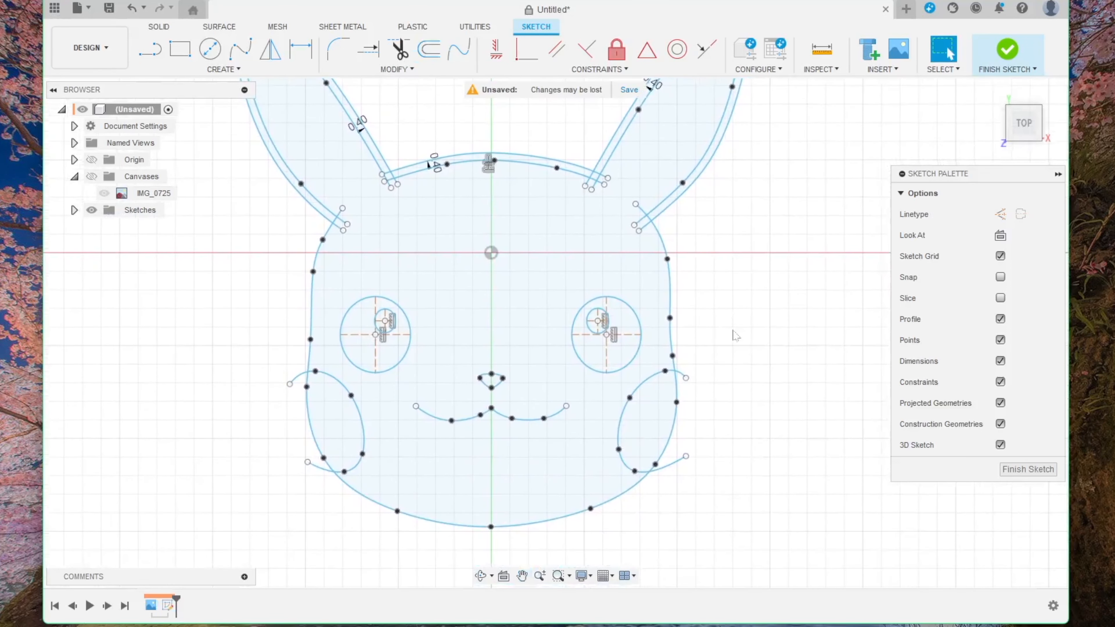
left_click(429, 49)
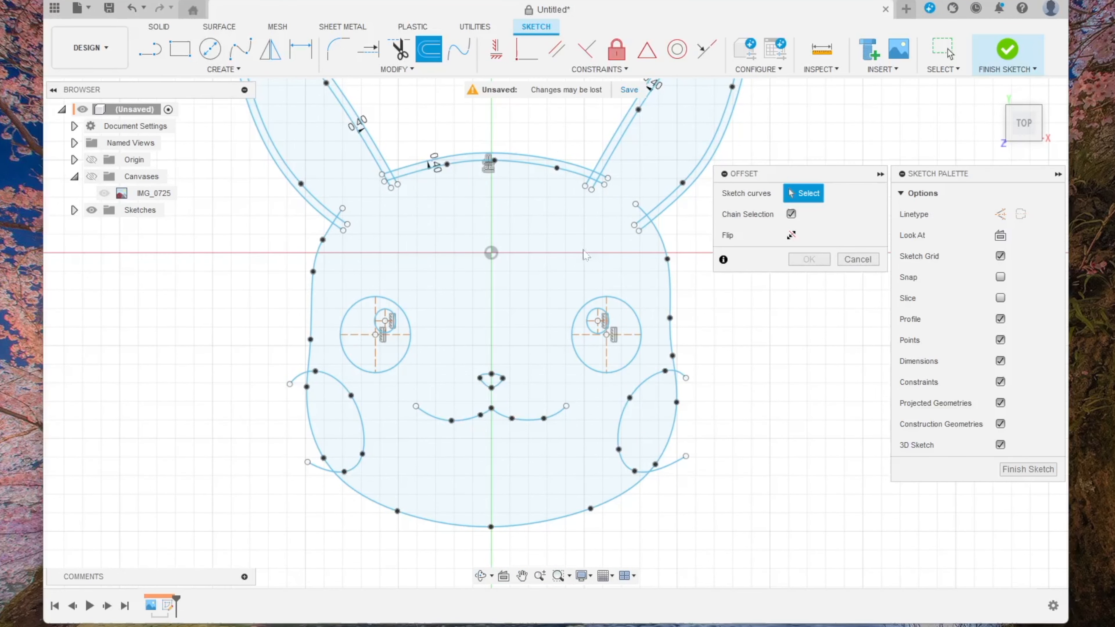
left_click(671, 299)
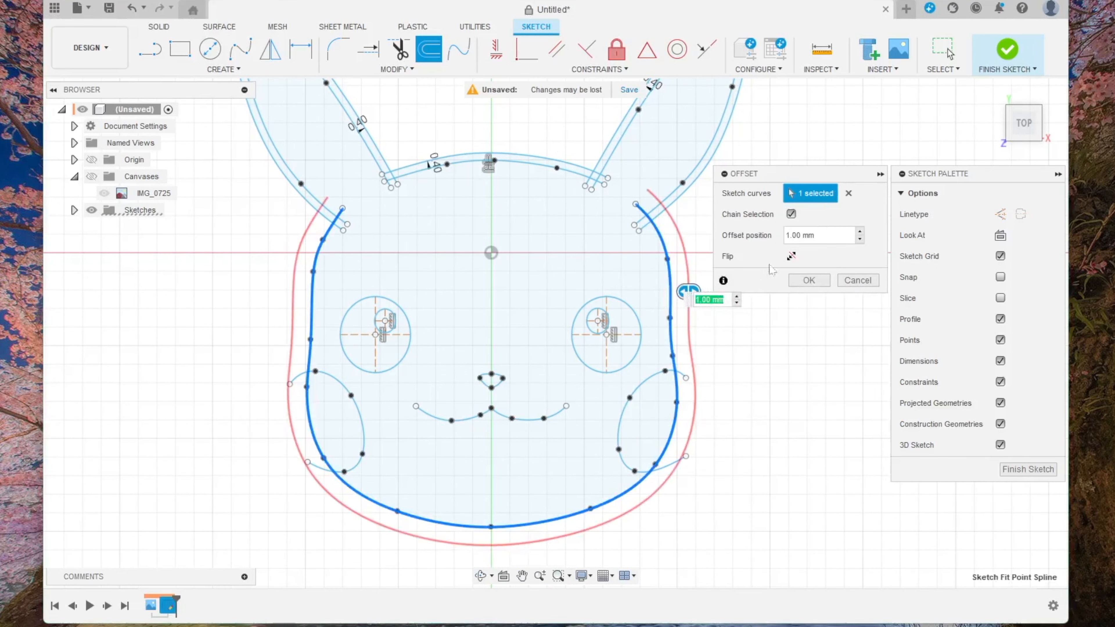
left_click(801, 235)
key("Return")
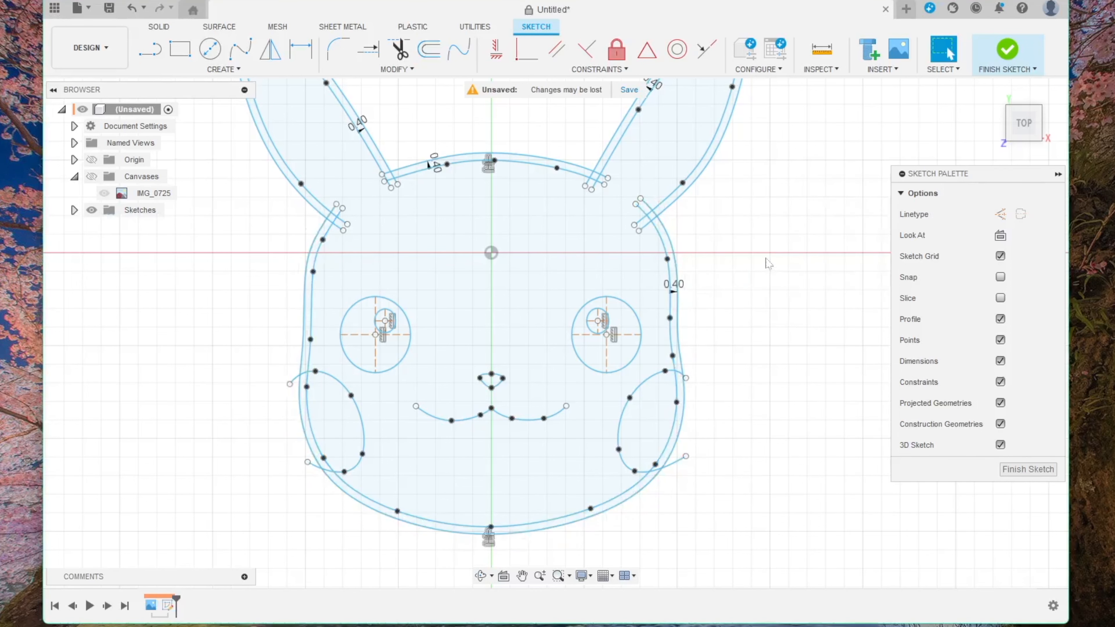
- Offset the left cheek's spline outward by 0.4 mm, toward the middle of the face
left_click(429, 49)
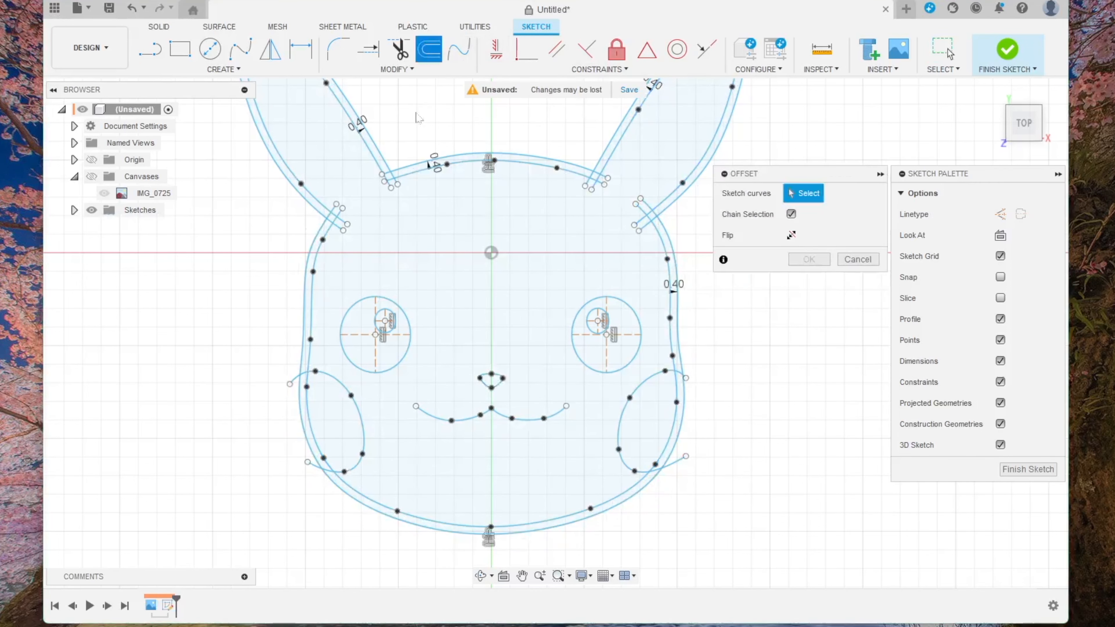
left_click(354, 395)
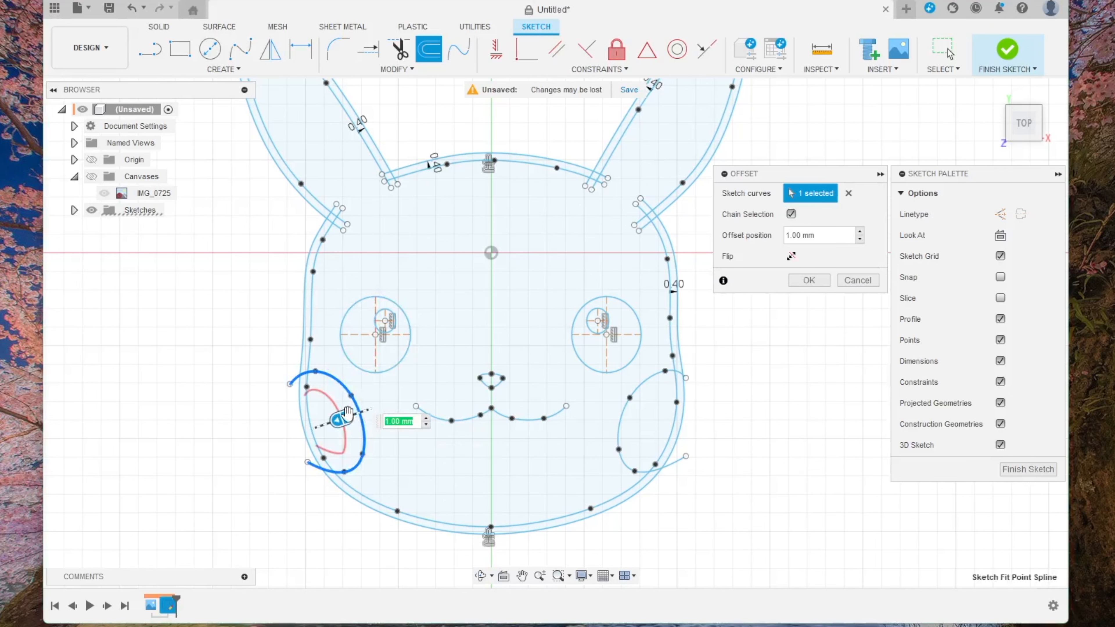
left_click_drag(369, 413, 374, 411)
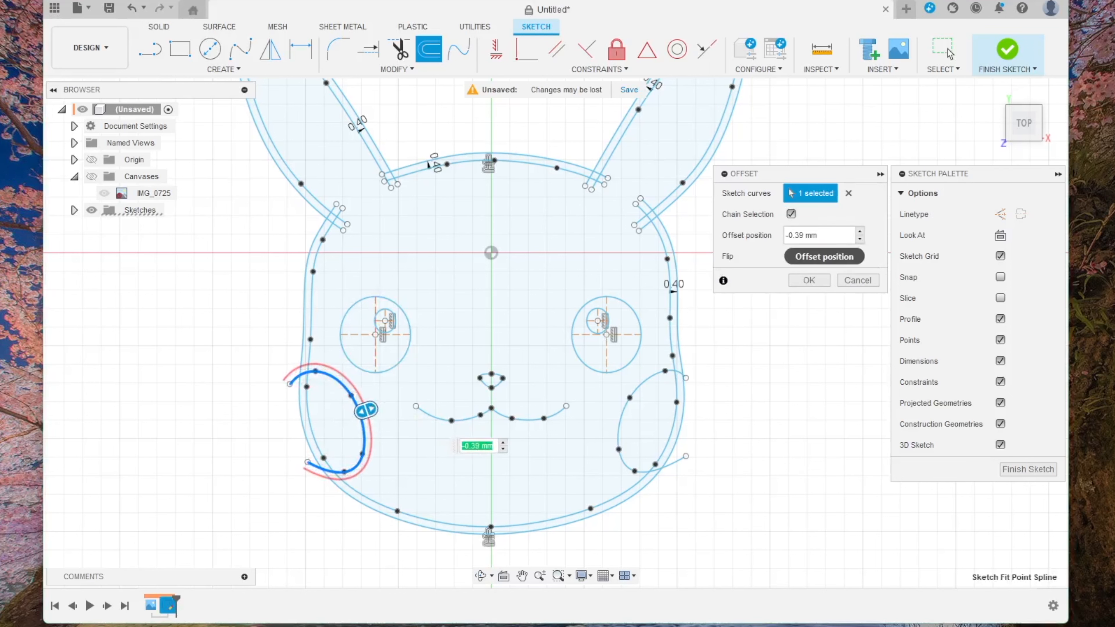
left_click_drag(804, 236, 799, 236)
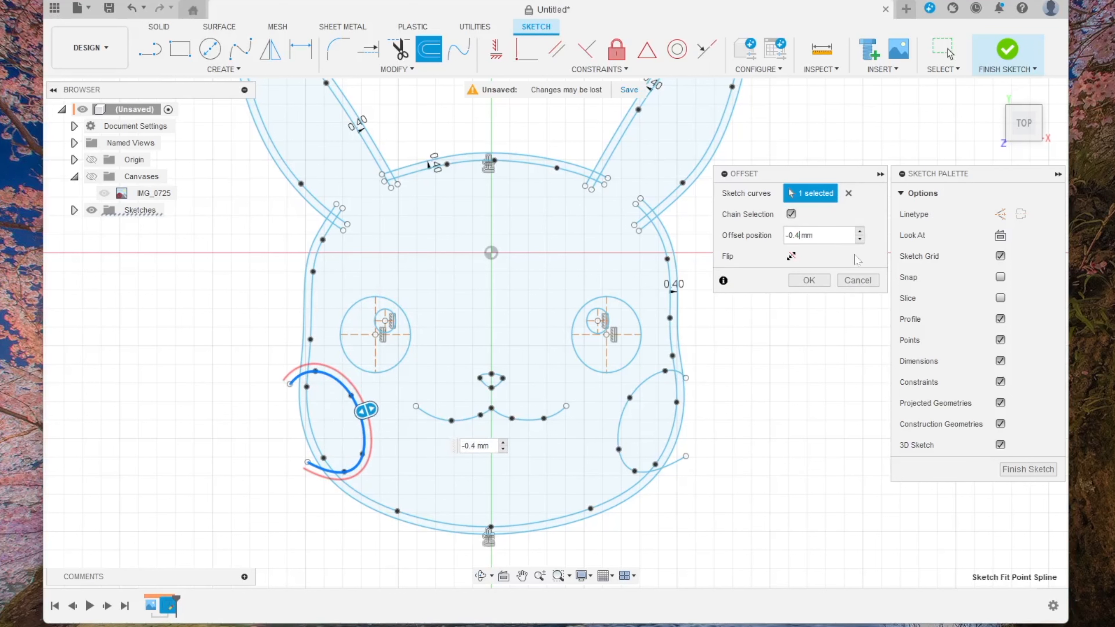
key("Return")
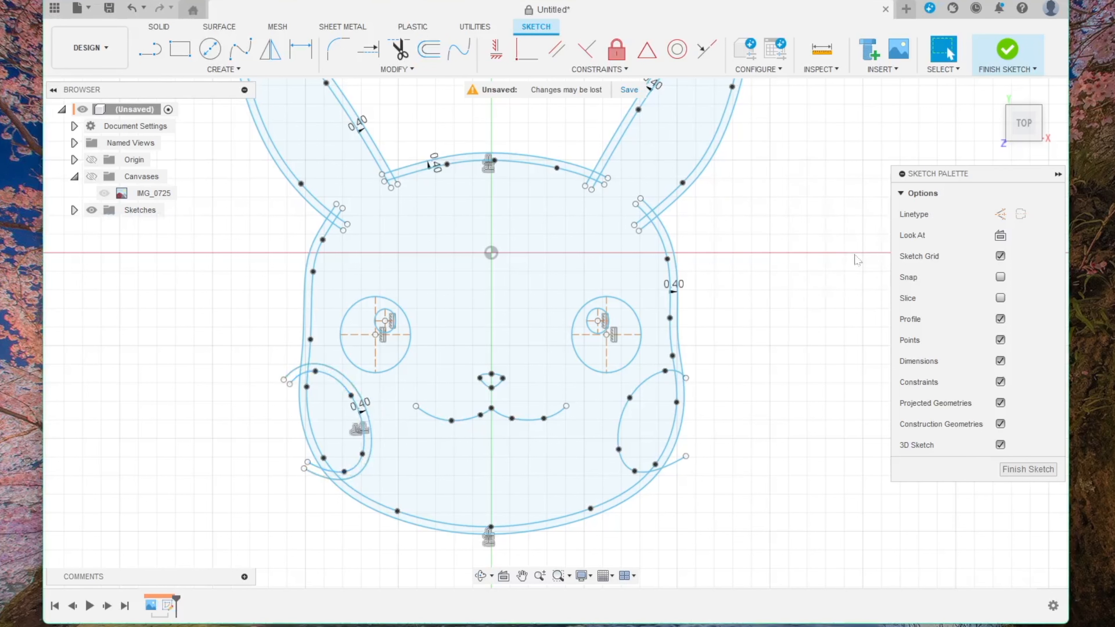
- Offset the right cheek's spline outward by 0.4 mm, toward the middle of the face
left_click(438, 59)
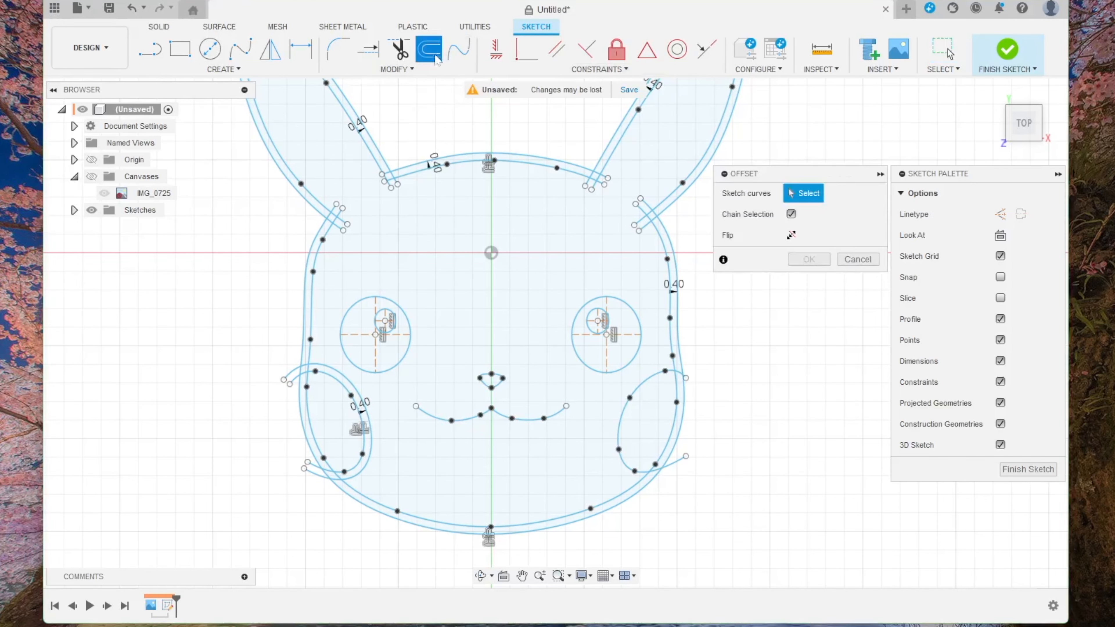
left_click(625, 414)
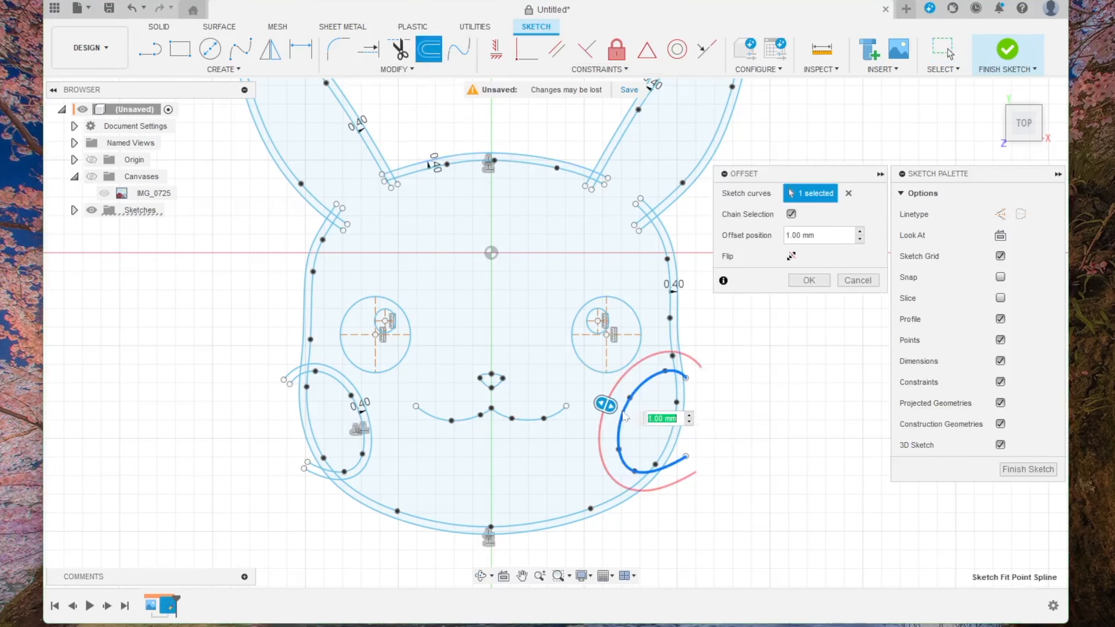
key("Tab")
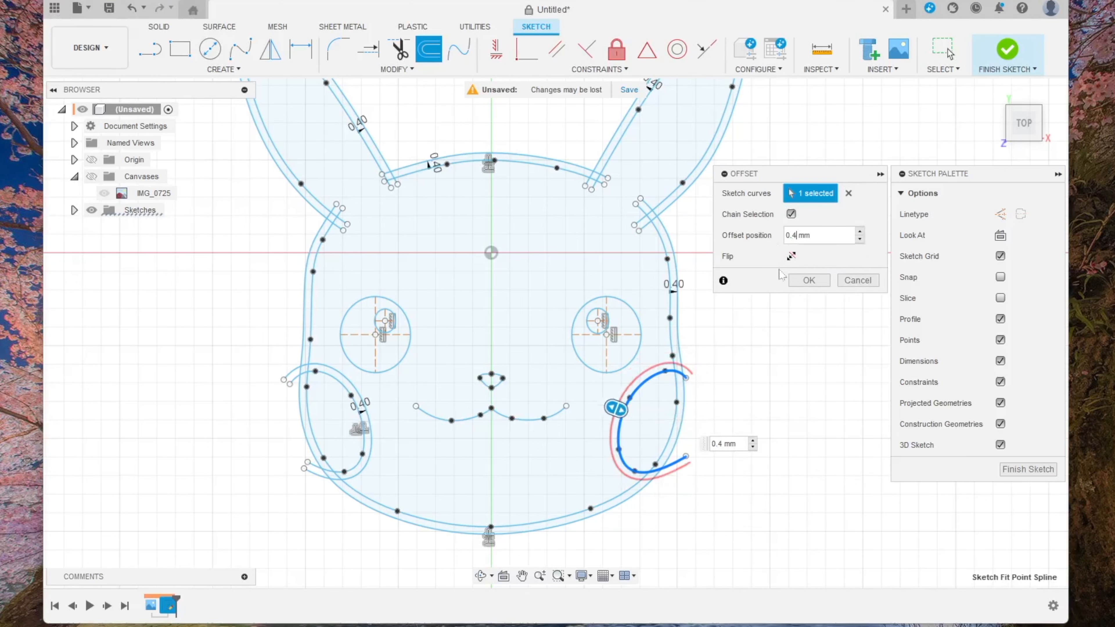
left_click(808, 281)
- Offset the whole mouth curve chain downward by 0.4 mm
scroll(468, 437, "up", 5)
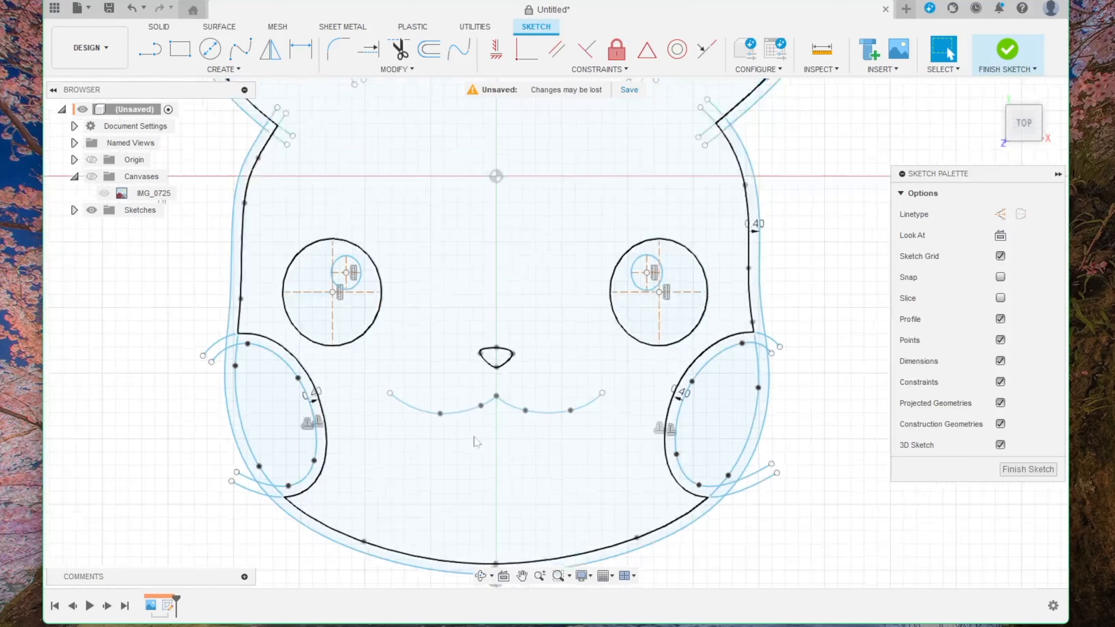
left_click(429, 48)
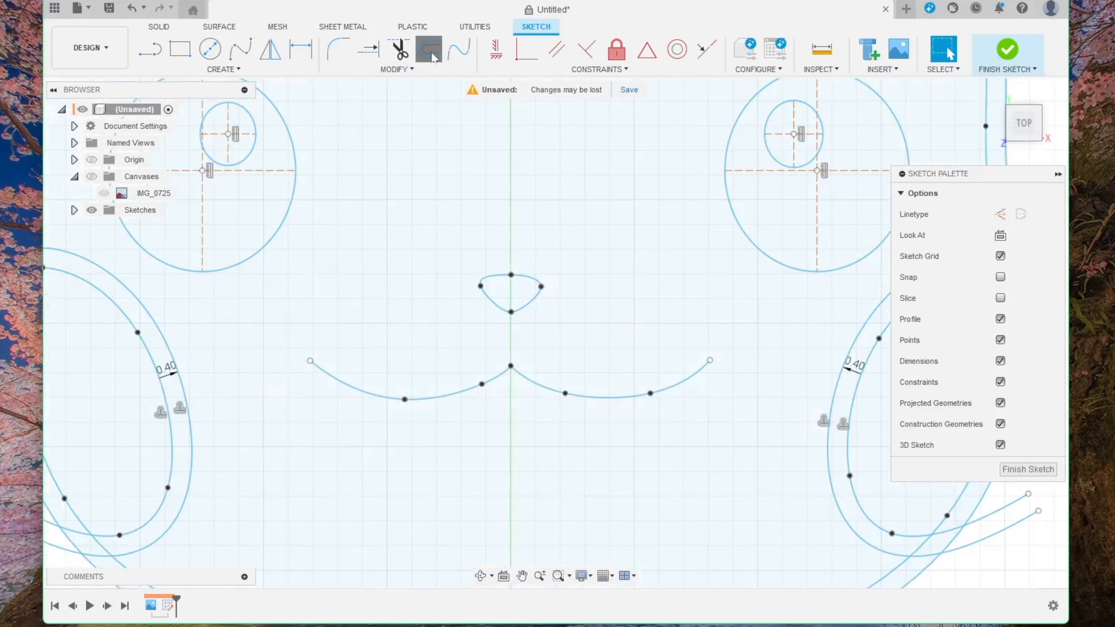
left_click(445, 393)
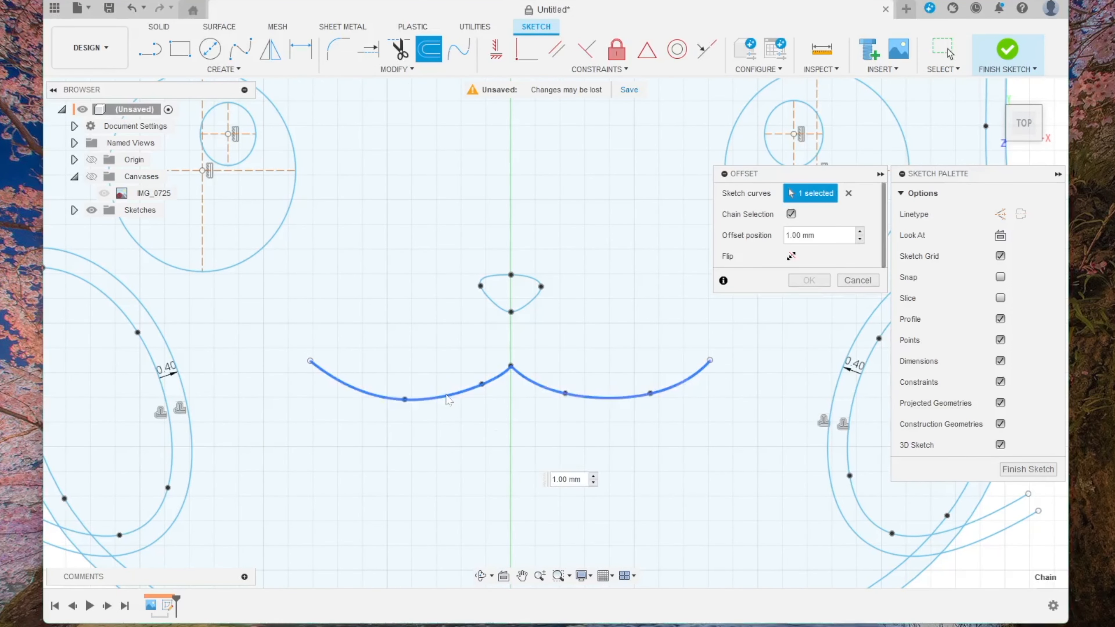
left_click_drag(447, 398, 452, 422)
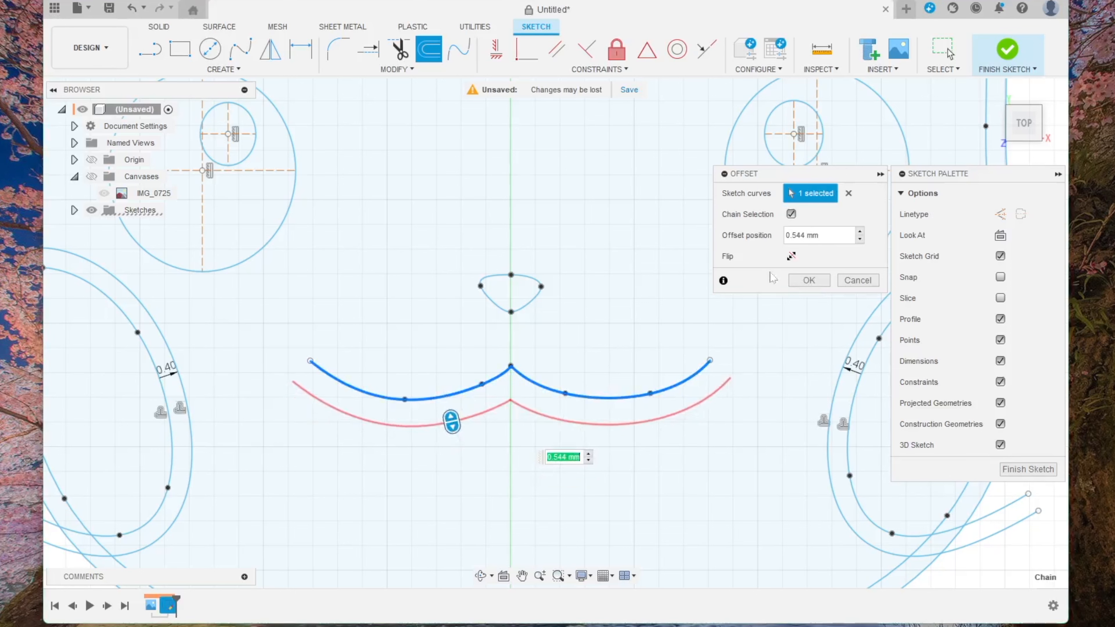
double_click(798, 236)
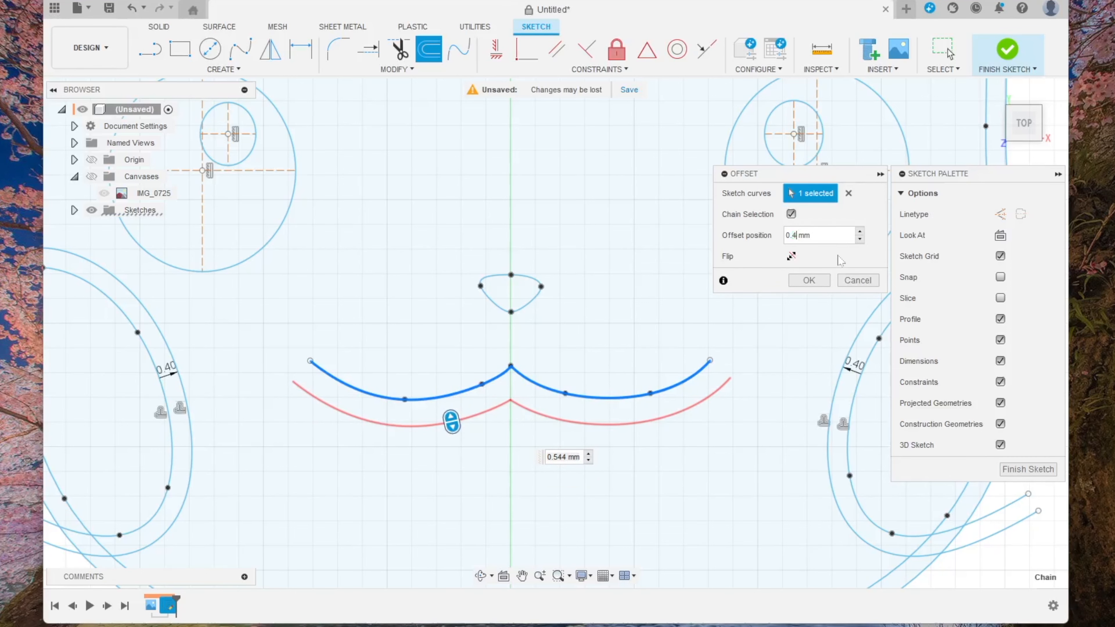
key("Return")
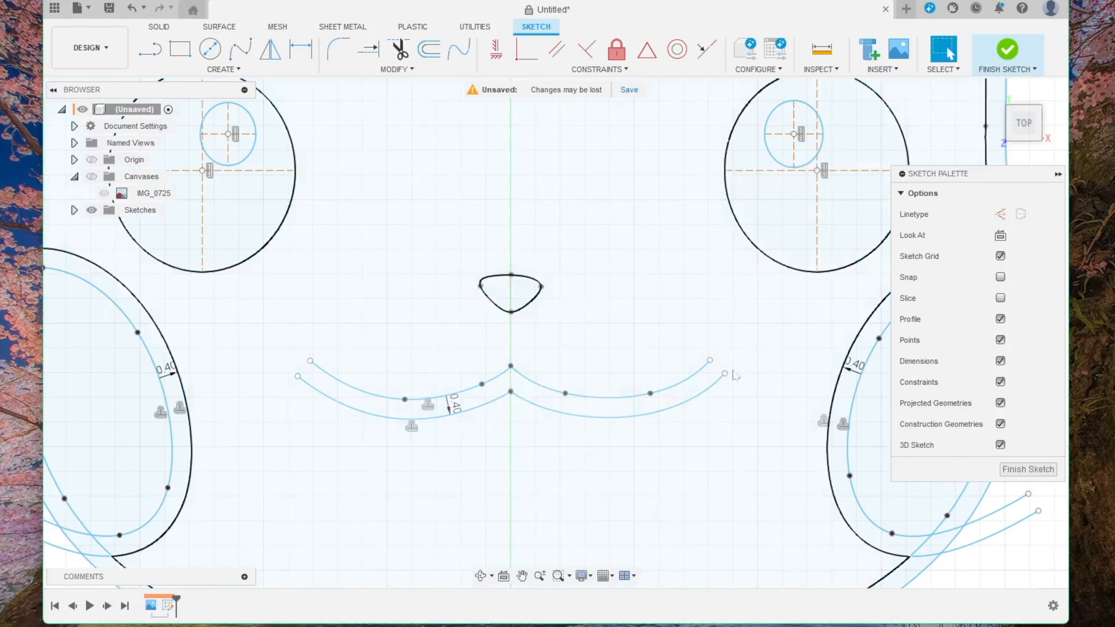
- Close the right end of the mouth with a rounded 3-point arc between the endpoints of the original and offset curves
scroll(722, 381, "up", 4)
middle_click_drag(734, 356, 676, 354)
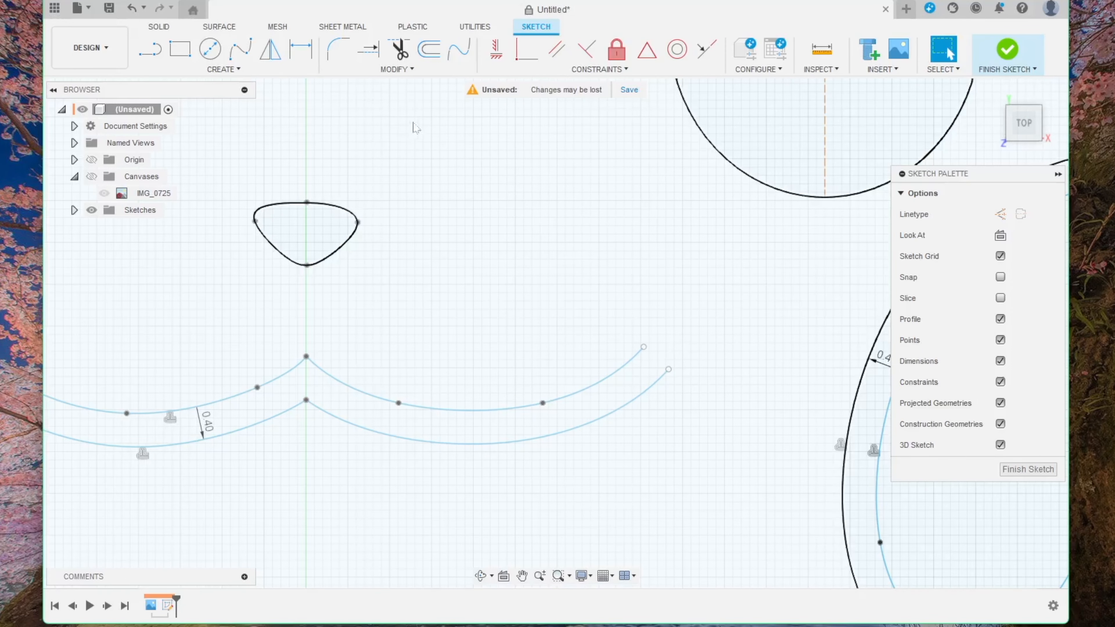
left_click(234, 70)
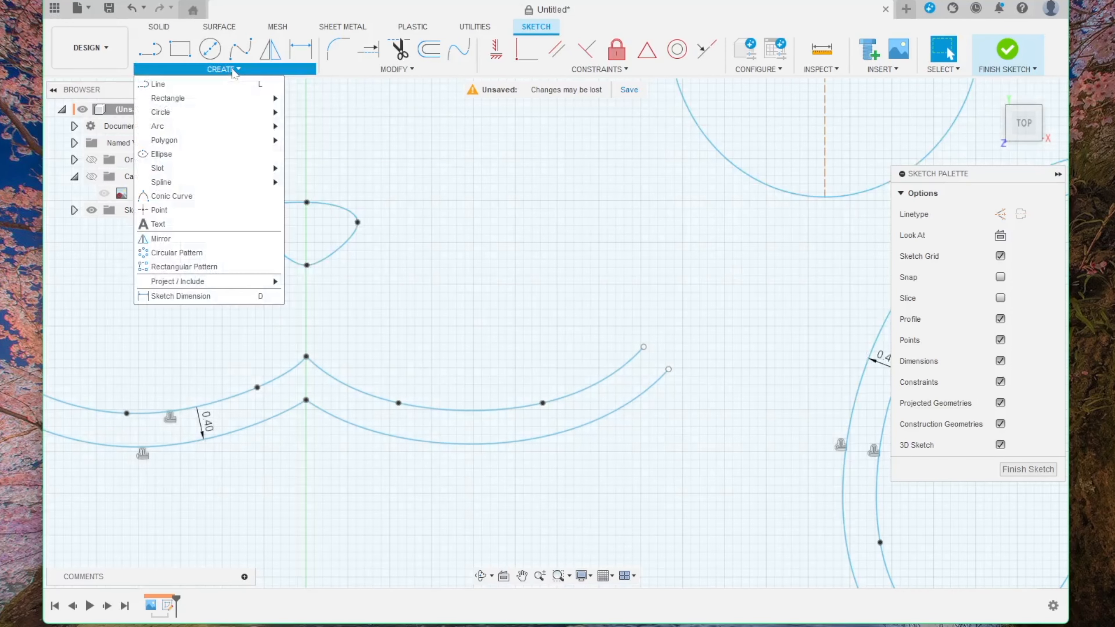
mouse_move(184, 131)
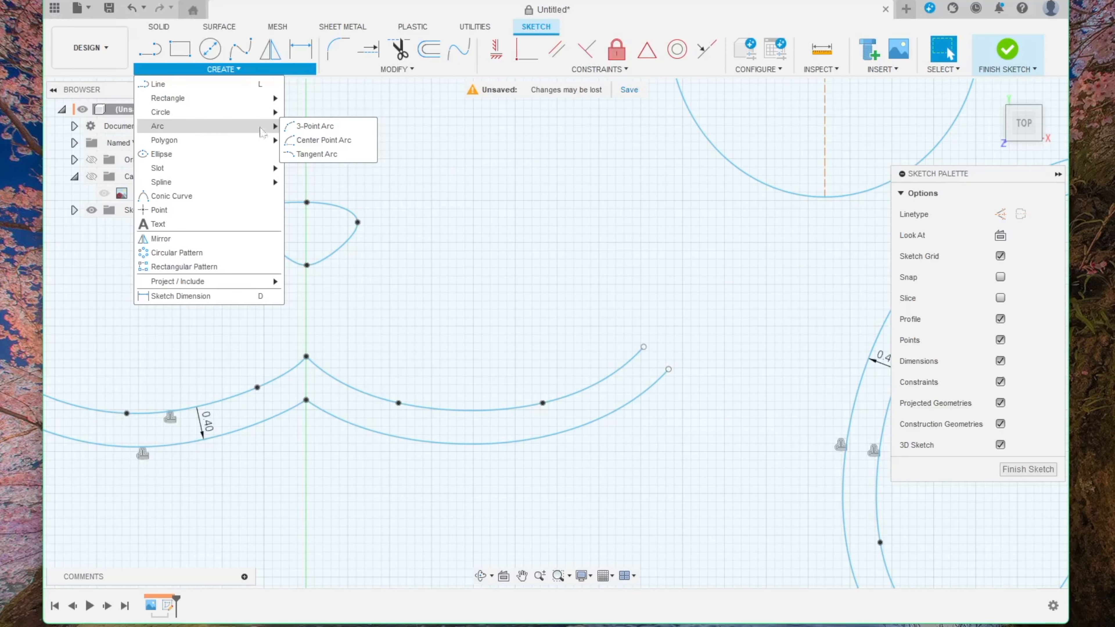
left_click(321, 127)
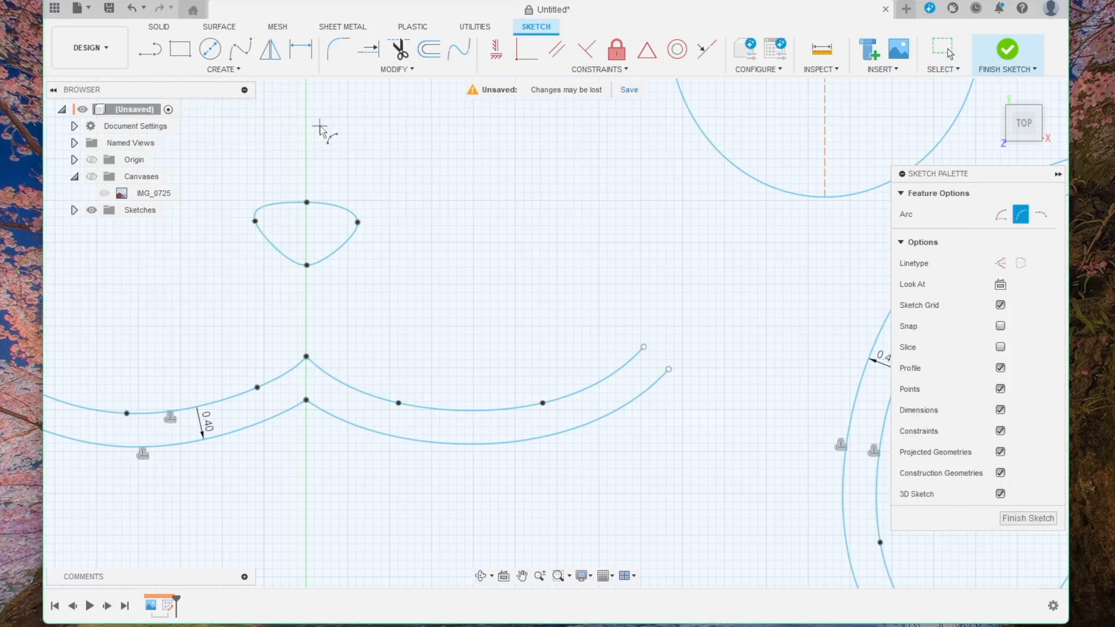
left_click(644, 347)
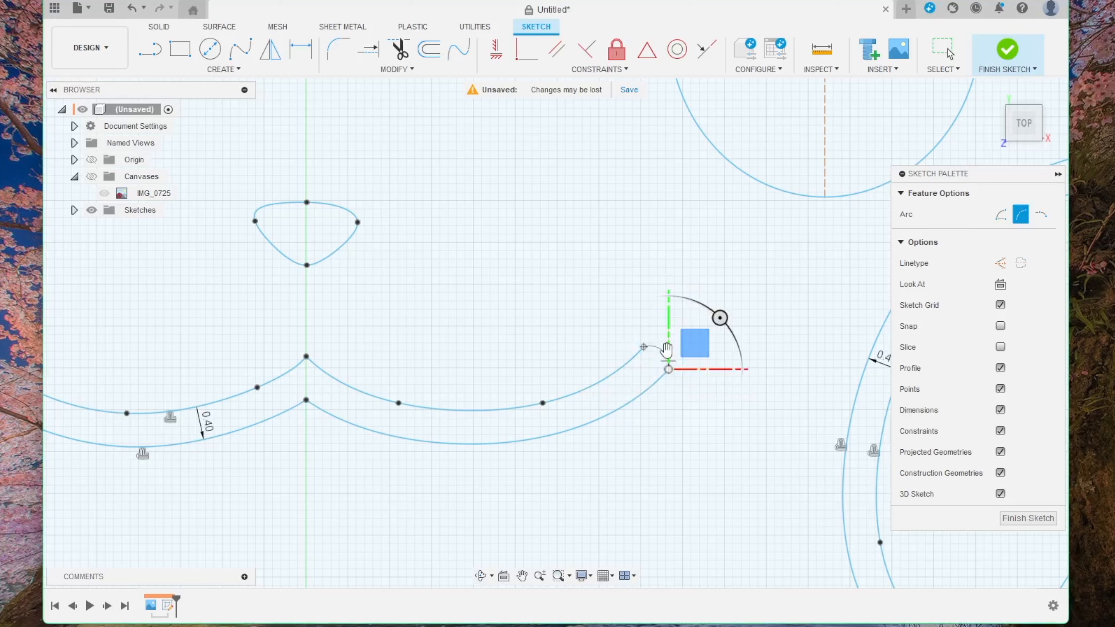
scroll(666, 351, "up", 3)
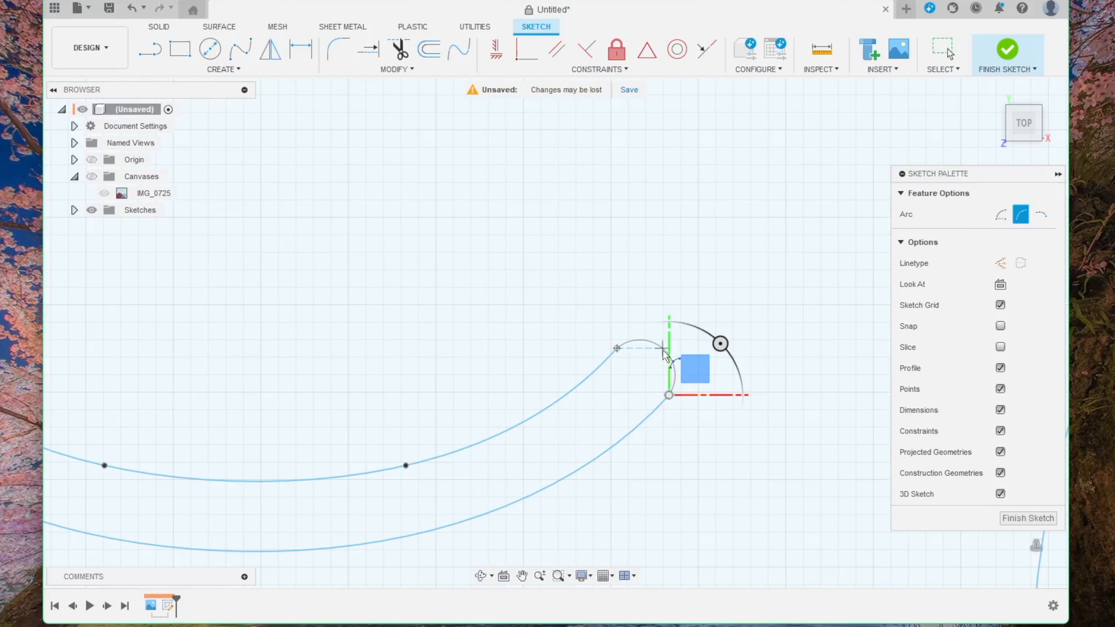
left_click(662, 350)
- Close the left end of the mouth with a 3-point arc joining the endpoints of its two curves
middle_click_drag(371, 379, 763, 368)
middle_click_drag(246, 354, 781, 339)
middle_click_drag(347, 347, 510, 342)
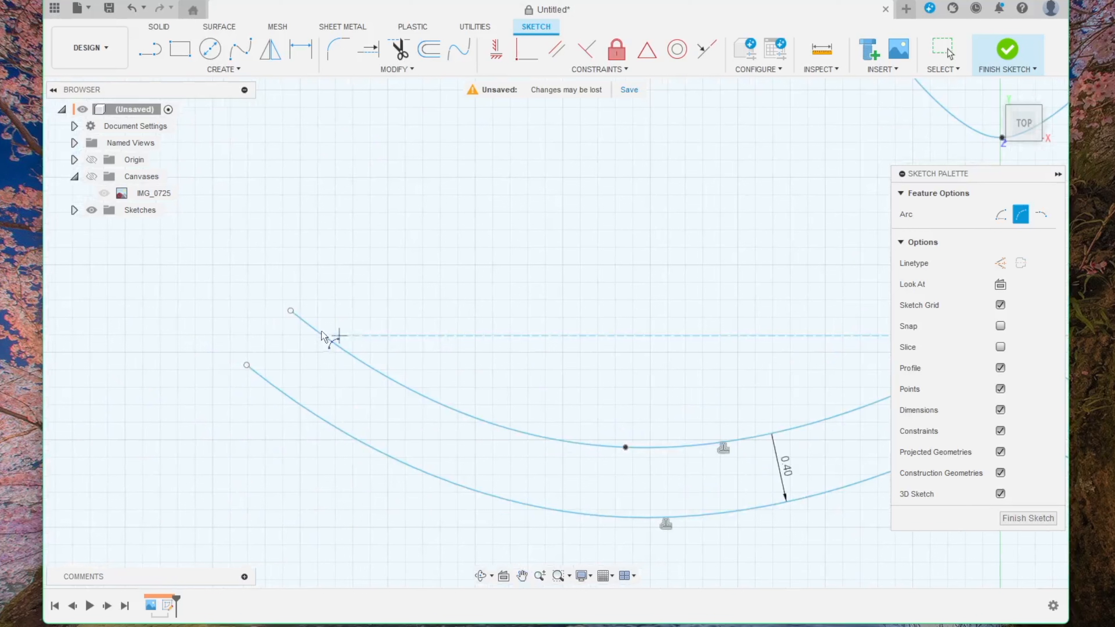
left_click(291, 311)
left_click(247, 365)
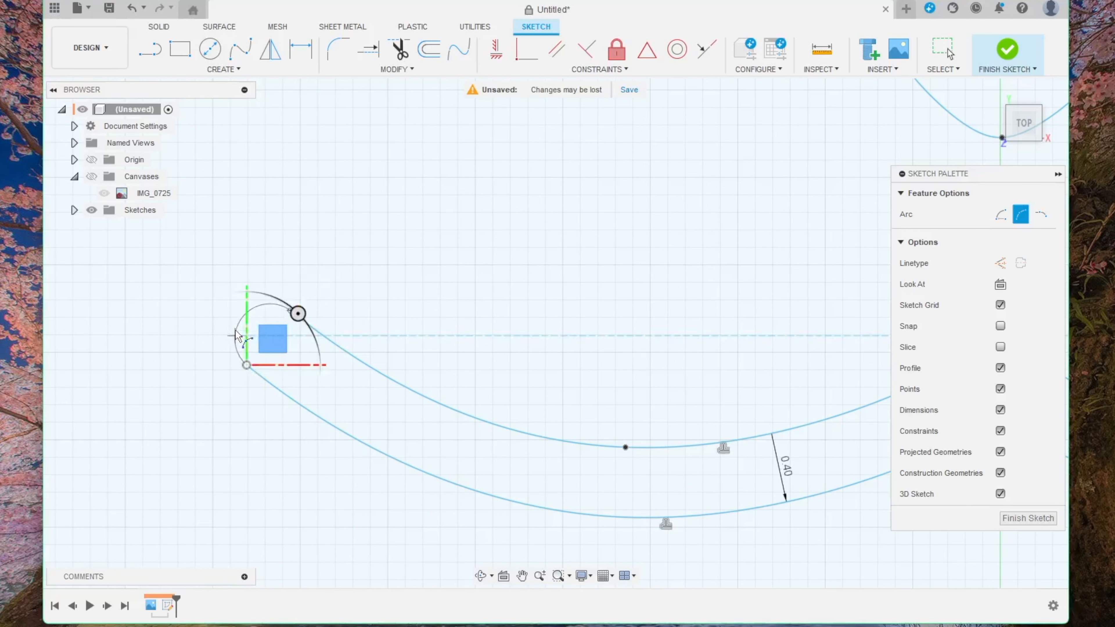
scroll(243, 352, "down", 3)
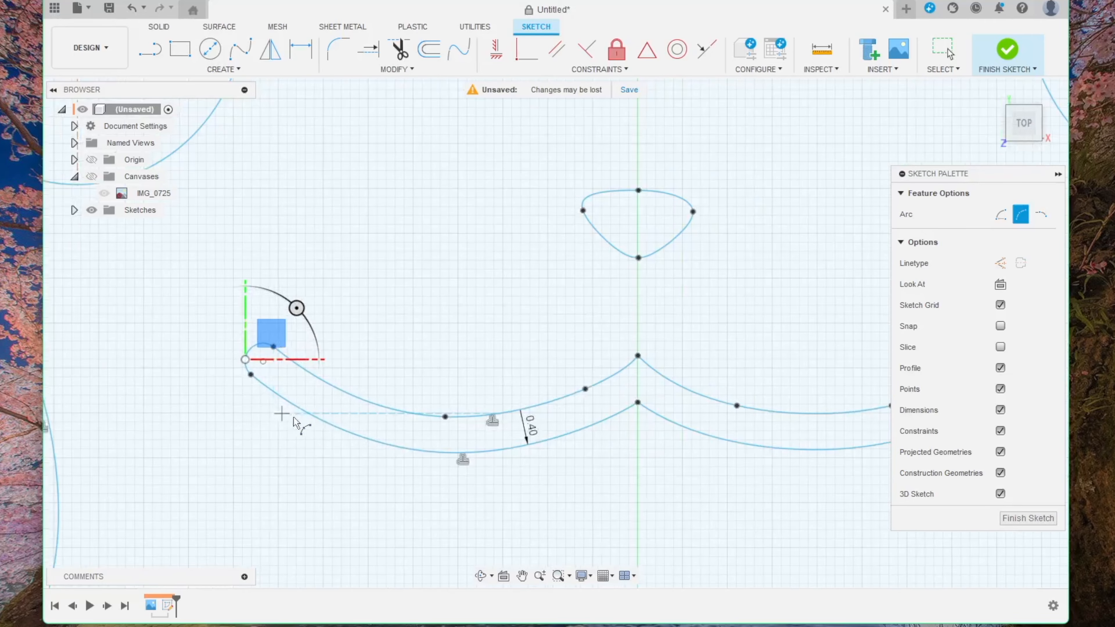
- Leave the arc command and show the reference canvas again
left_click(325, 426)
scroll(316, 435, "down", 6)
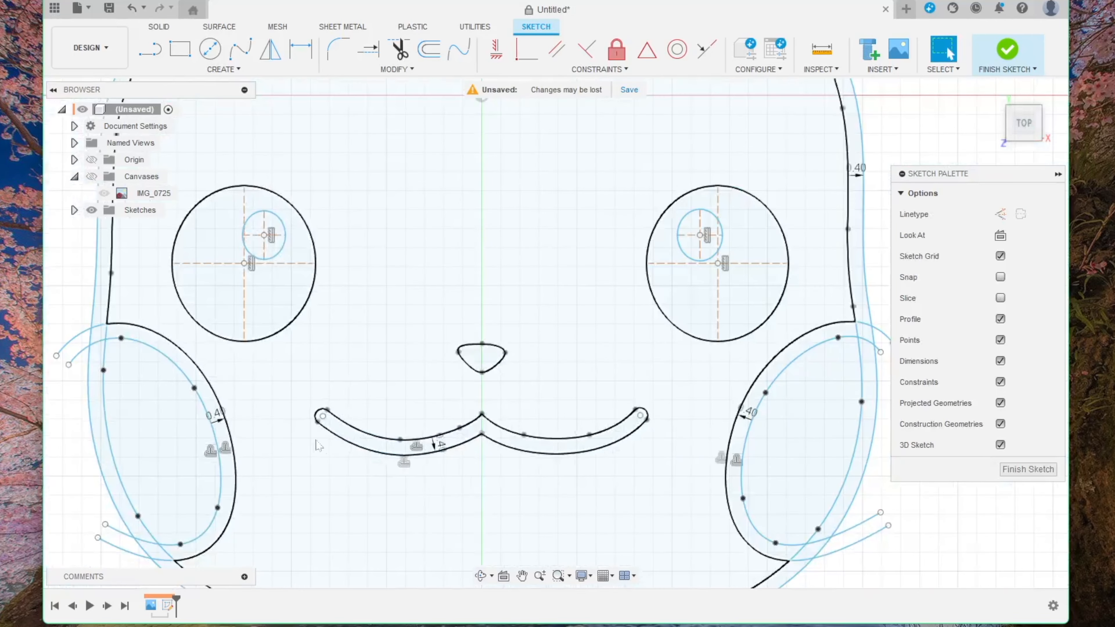
key("Escape")
scroll(309, 442, "down", 5)
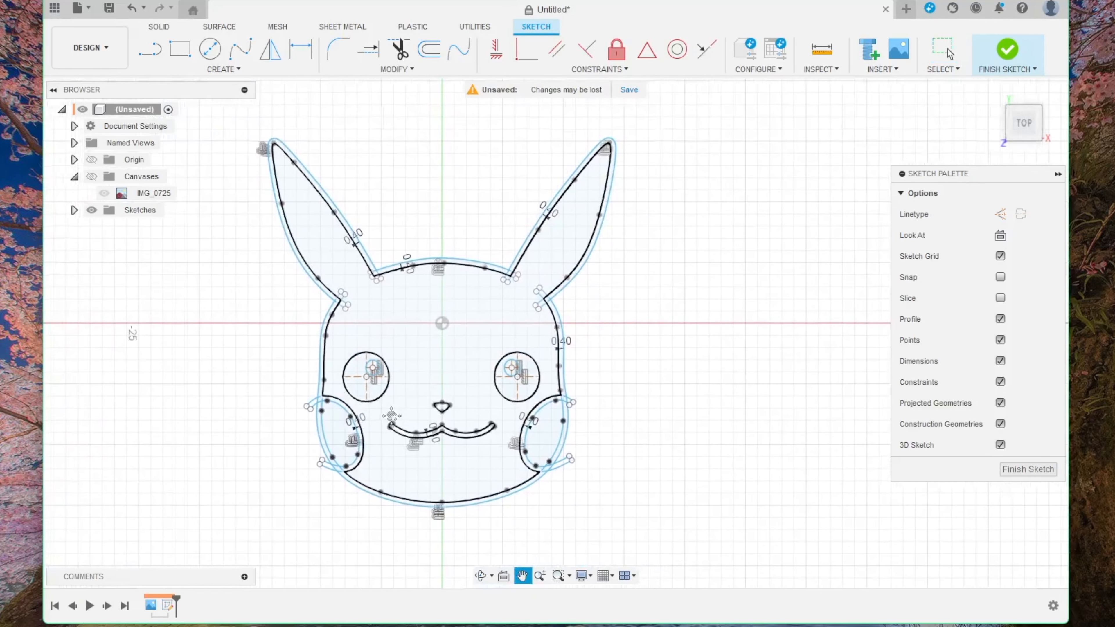
scroll(249, 308, "up", 5)
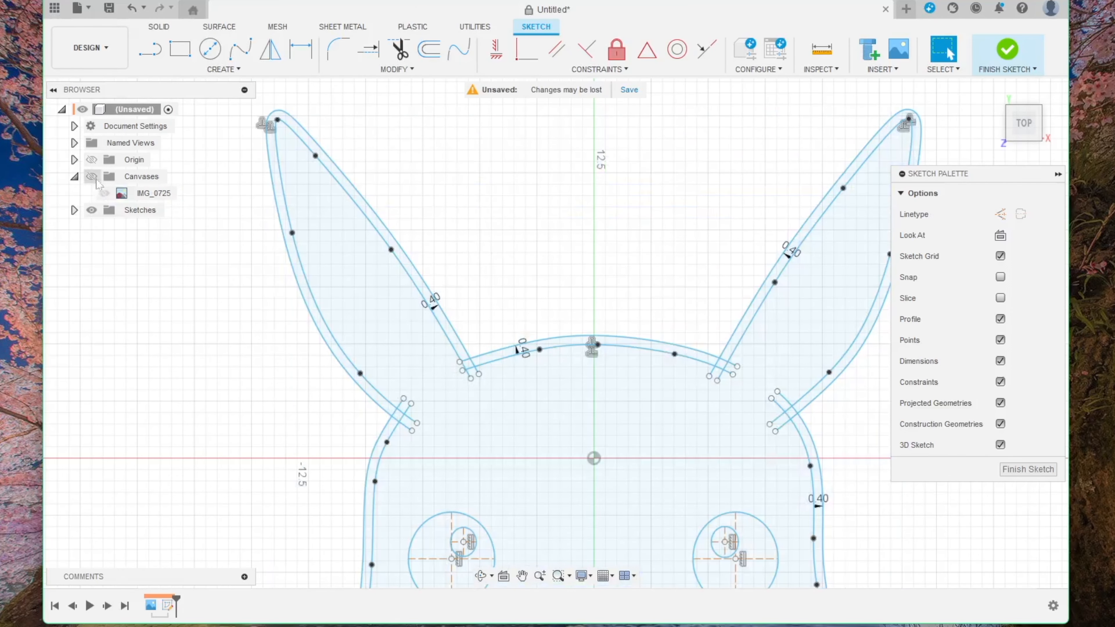
left_click(91, 176)
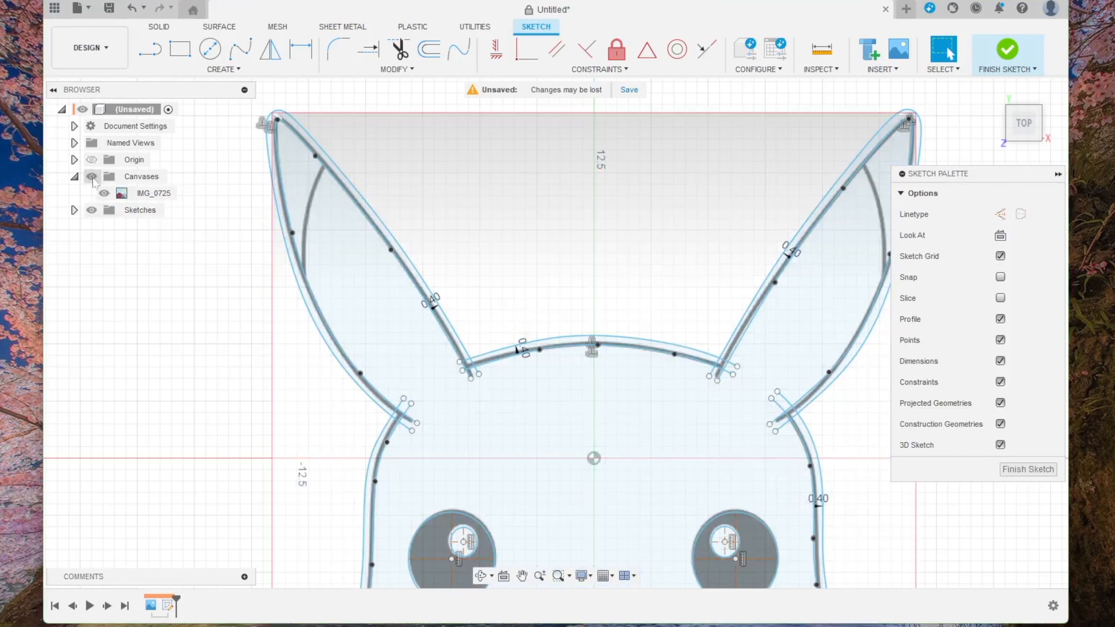
- Draw a three-point fit point spline across the left ear, slightly below the reference's ear-tip line and extending past both ear edges
middle_click_drag(228, 227, 237, 302)
scroll(237, 303, "up", 1)
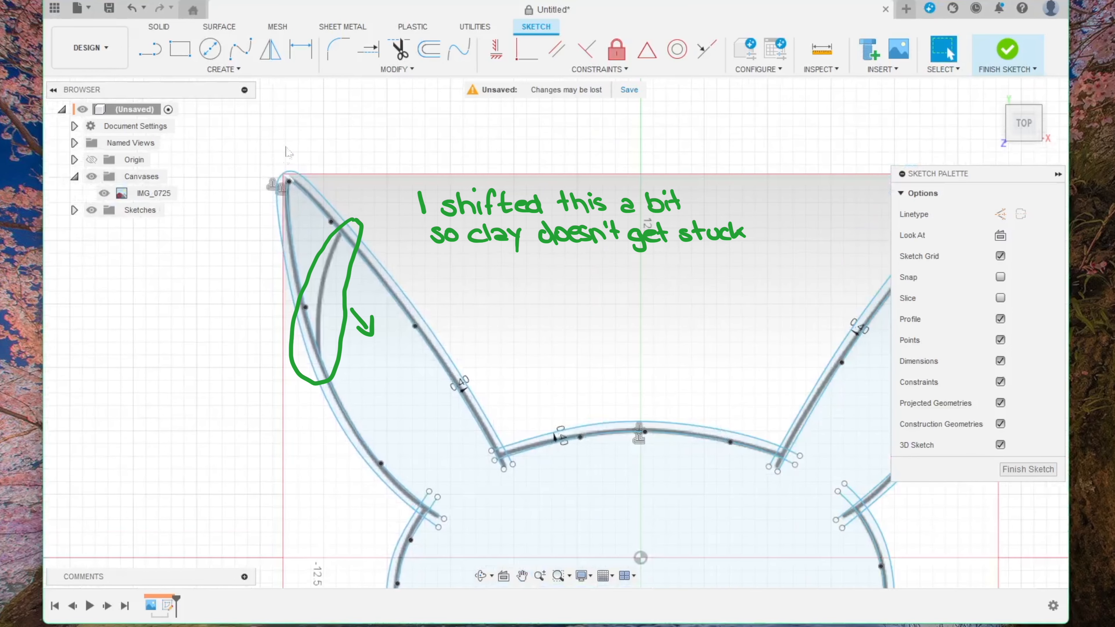
left_click(240, 49)
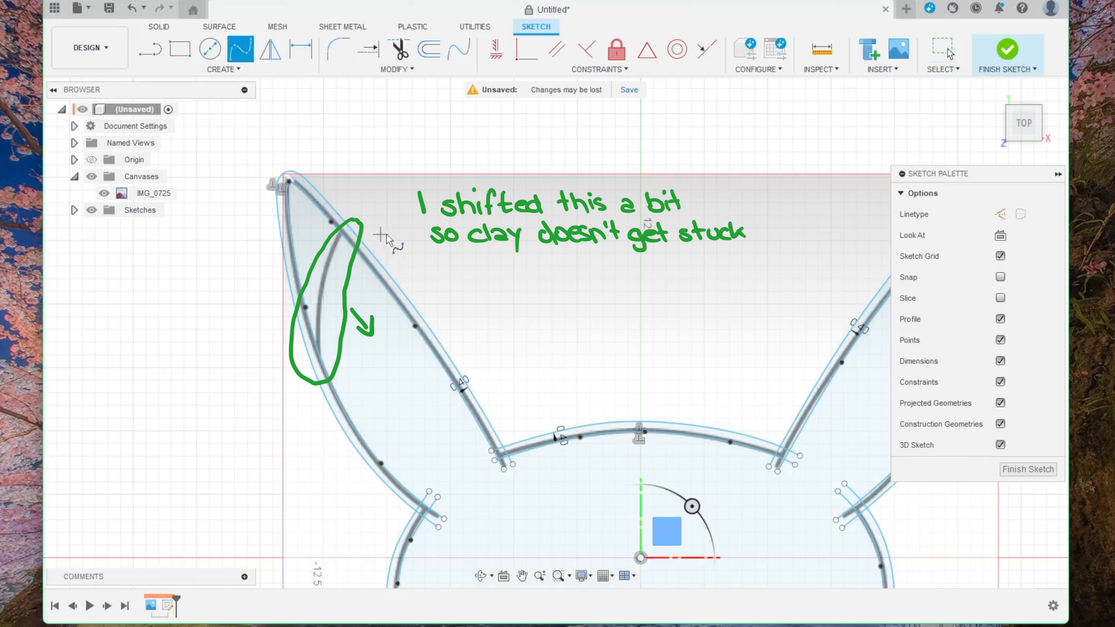
left_click(384, 223)
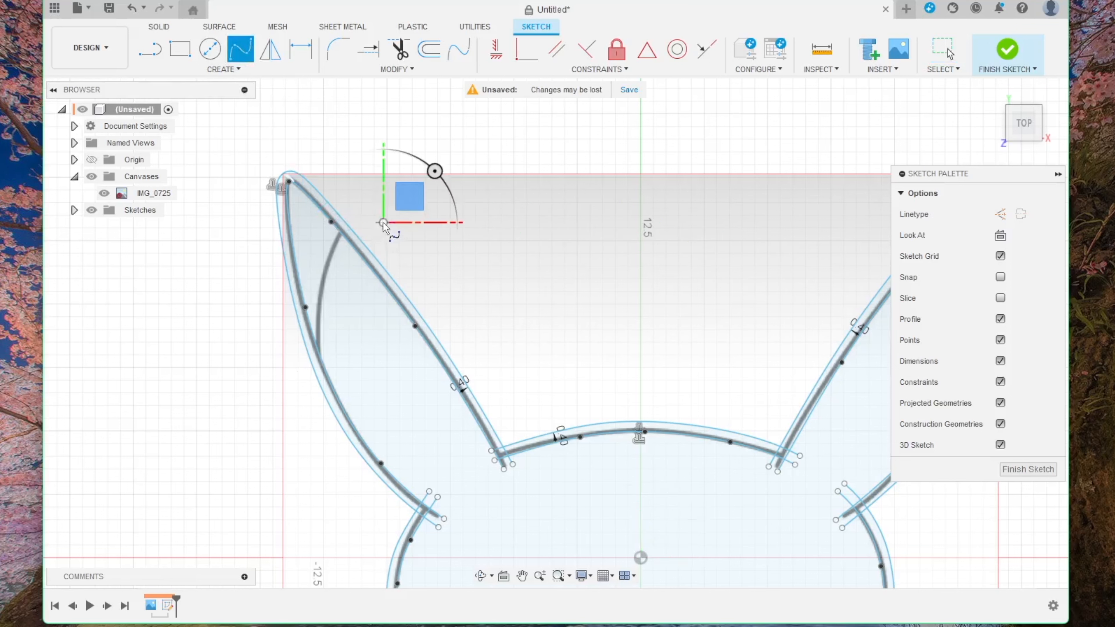
left_click(344, 317)
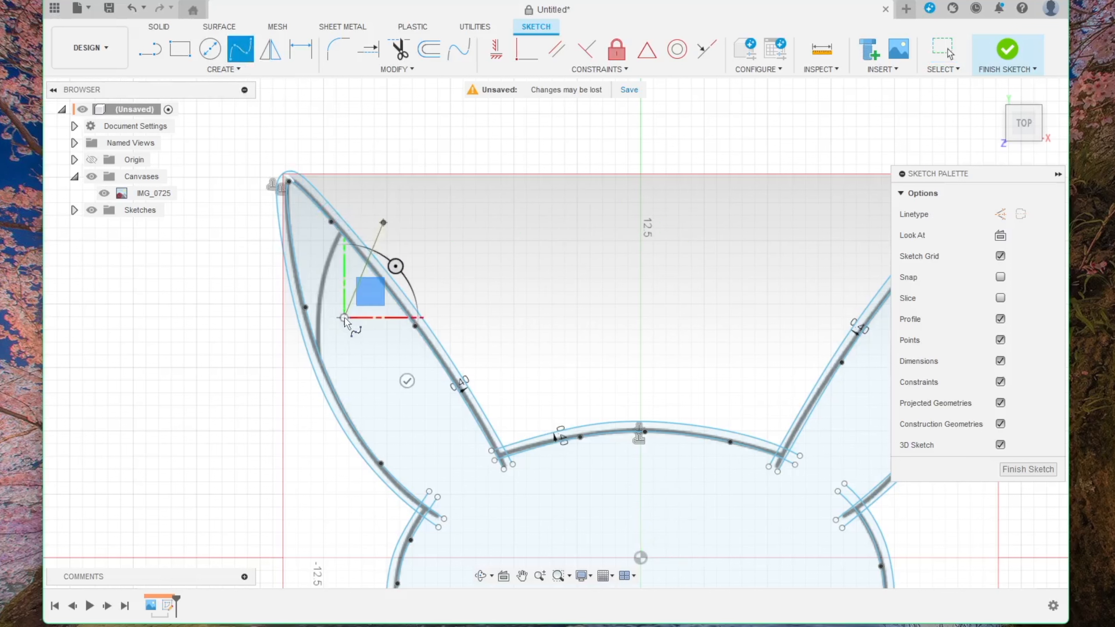
left_click(319, 448)
key("Escape")
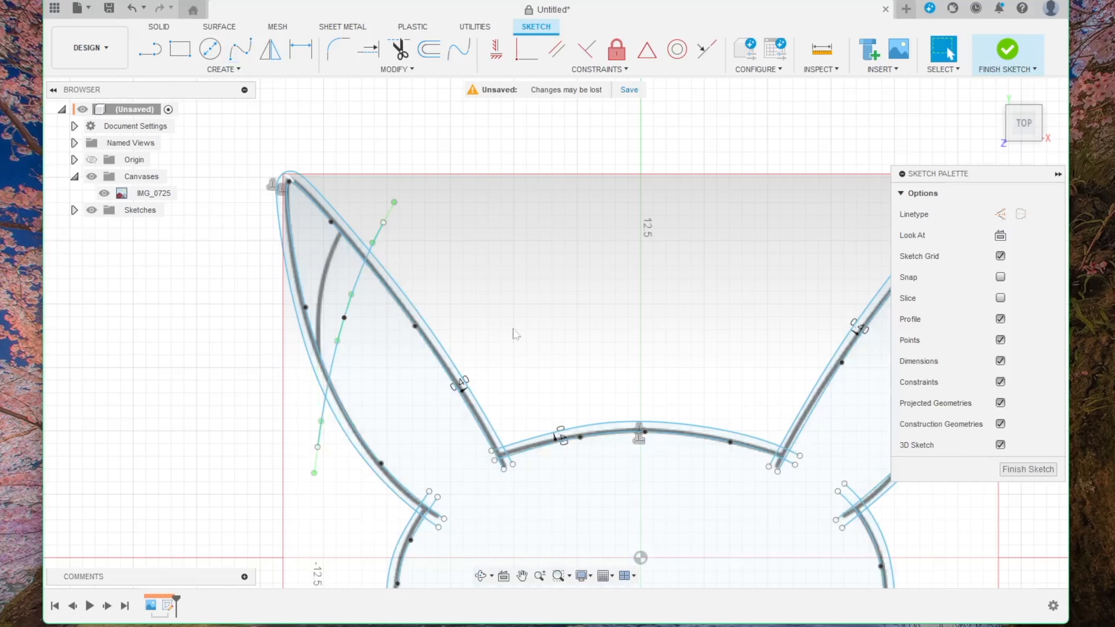
- Draw a matching three-point spline across the right ear, slightly below its ear-tip line and extending past both ear edges
middle_click_drag(515, 333, 350, 305)
left_click(241, 52)
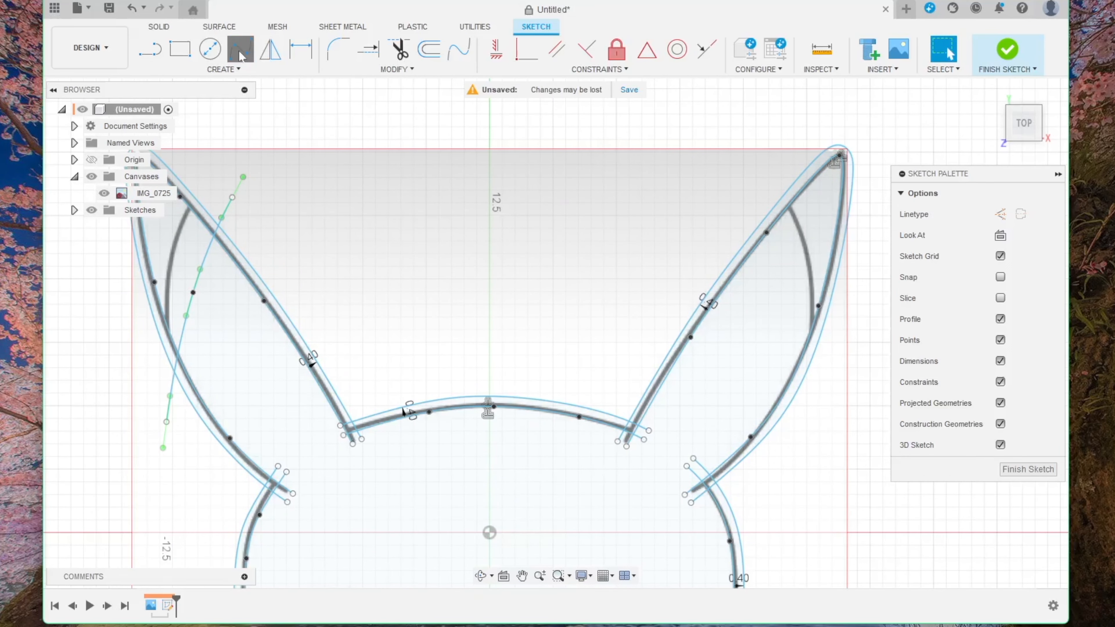
left_click(718, 201)
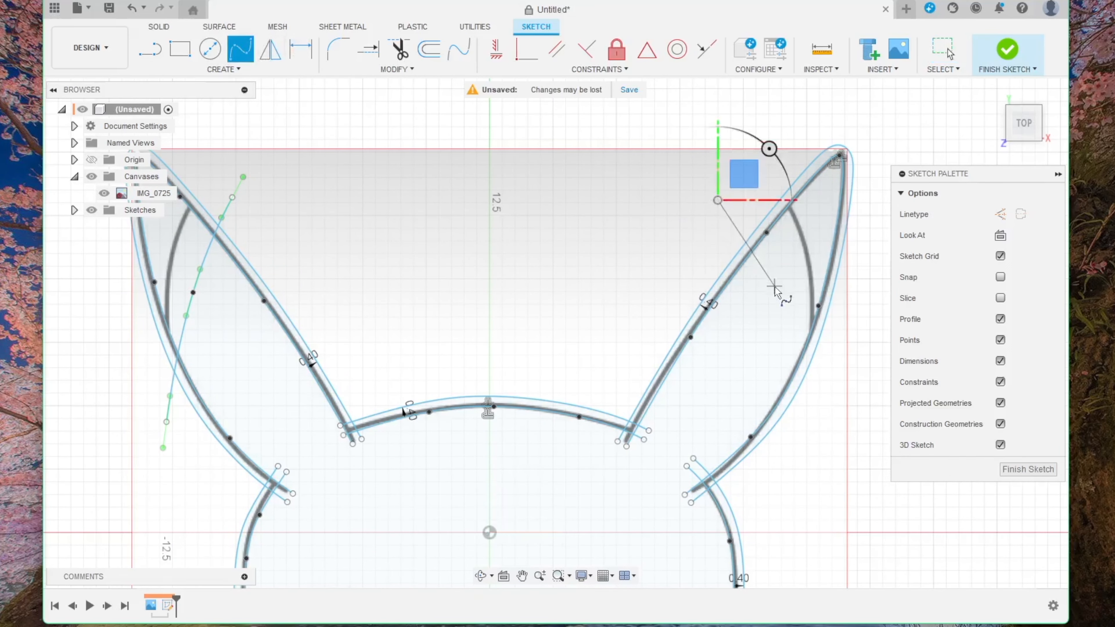
left_click(775, 287)
left_click(806, 418)
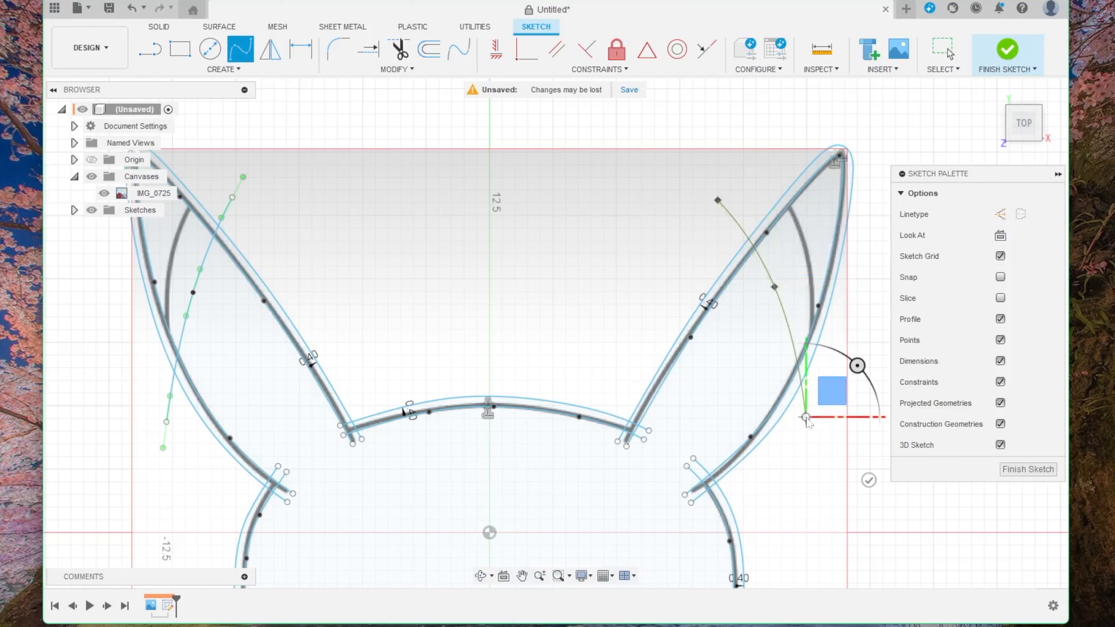
key("Escape")
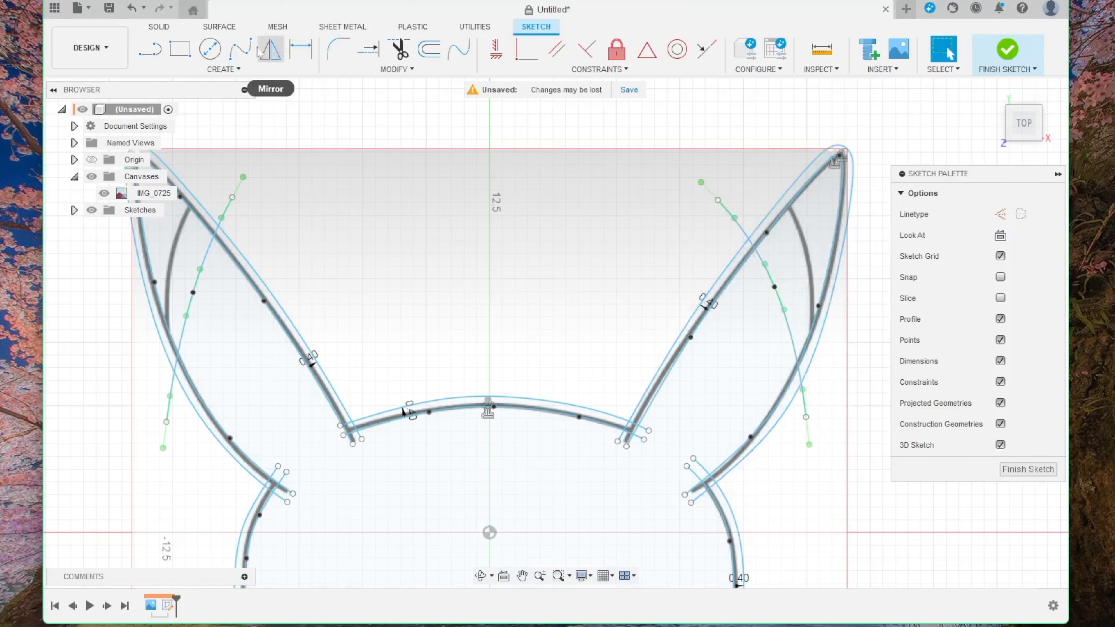
- Offset the left ear's crossing spline by 0.4 mm toward the ear tip
left_click(428, 49)
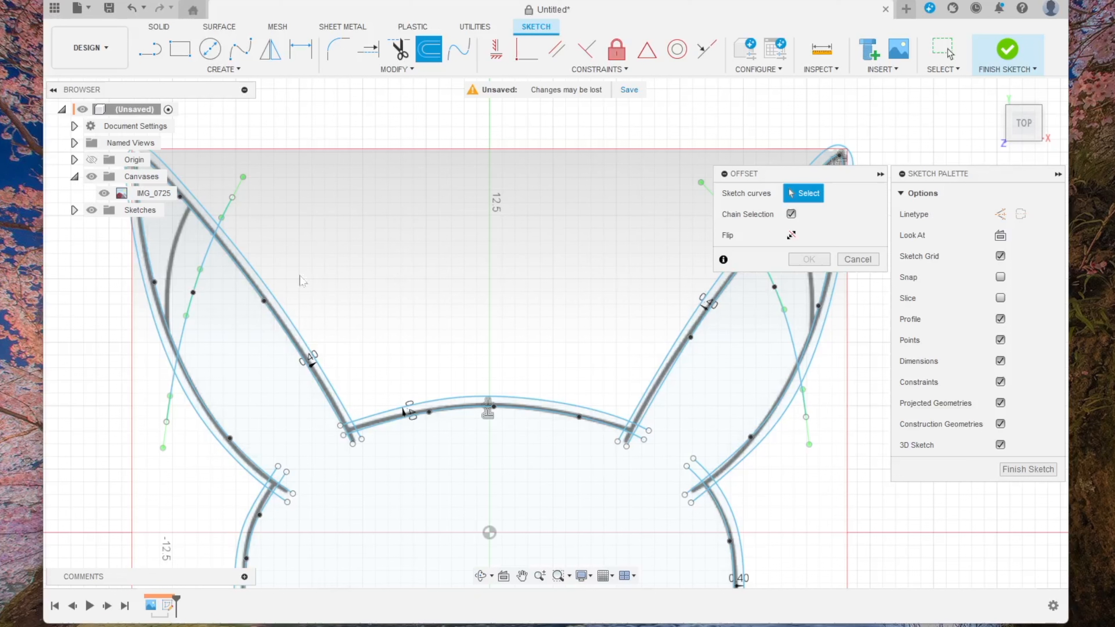
left_click(204, 263)
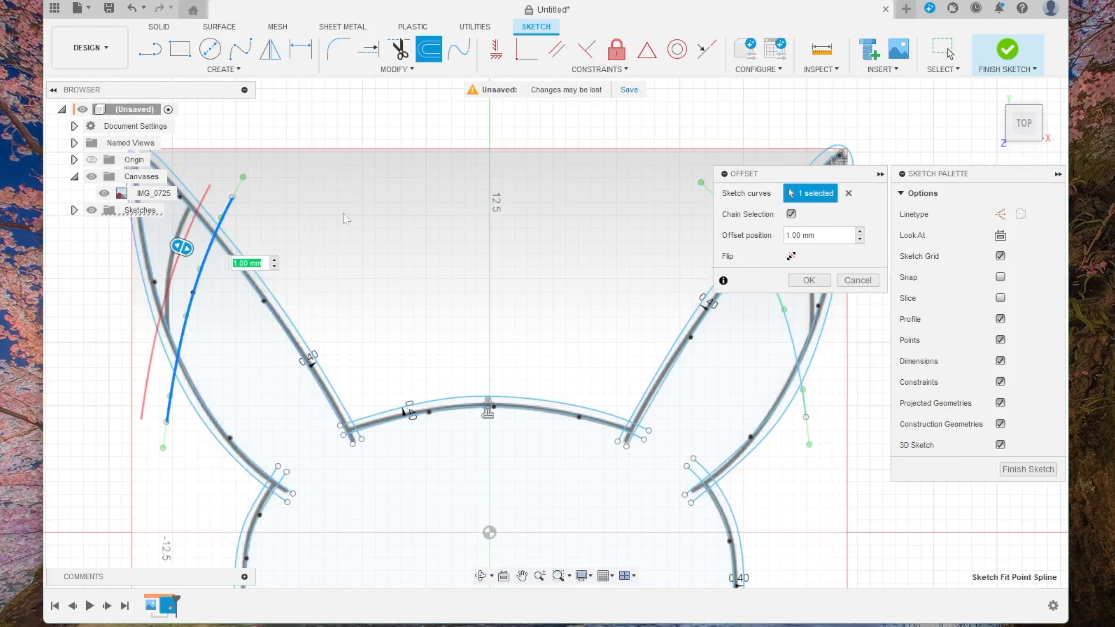
type("0.4")
key("Return")
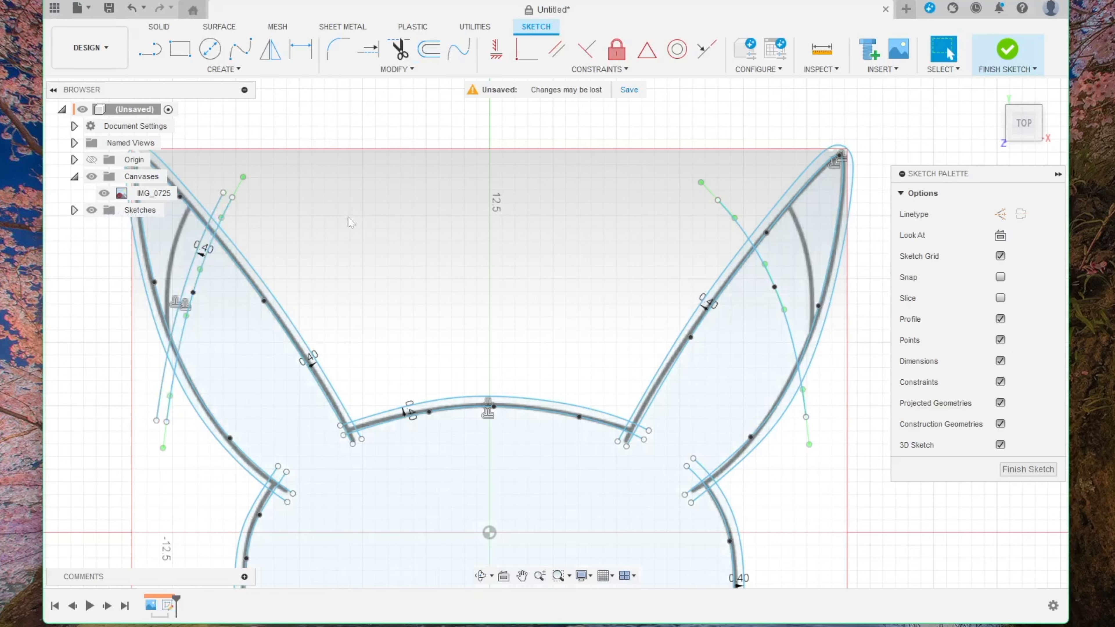
- Offset the right ear's crossing spline by -0.4 mm, toward the ear tip
middle_click_drag(568, 230, 450, 234)
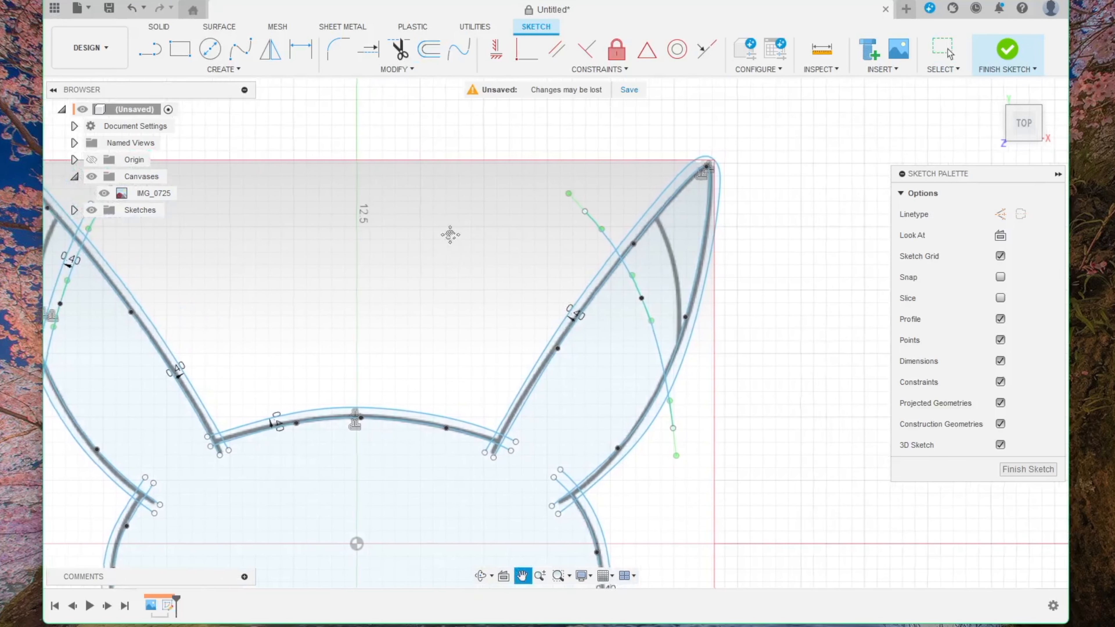
left_click(429, 48)
left_click(609, 244)
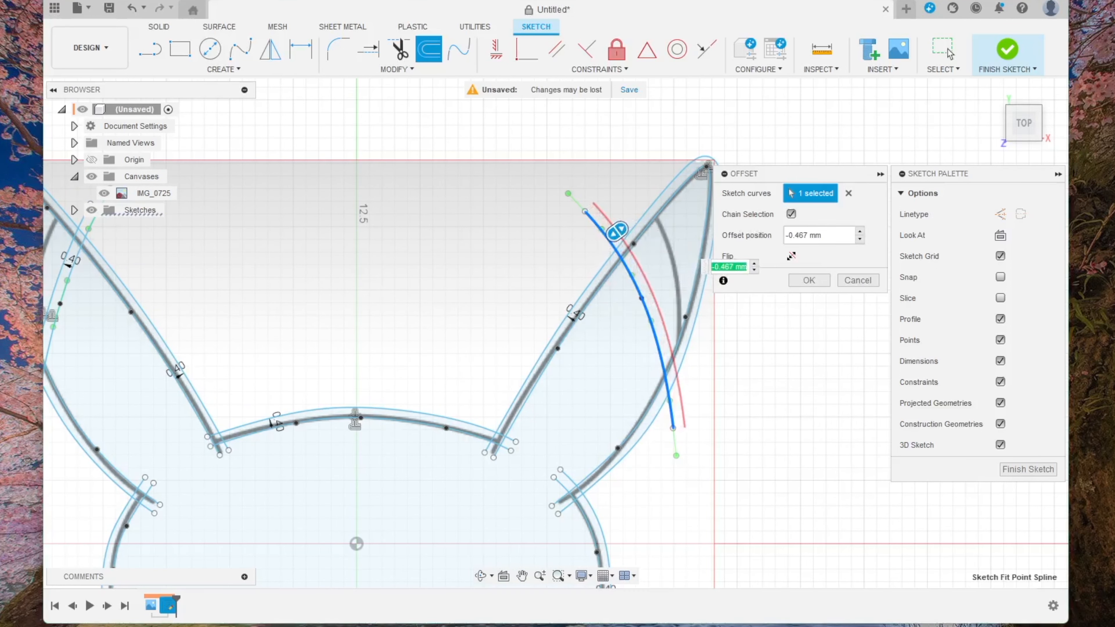
left_click(808, 236)
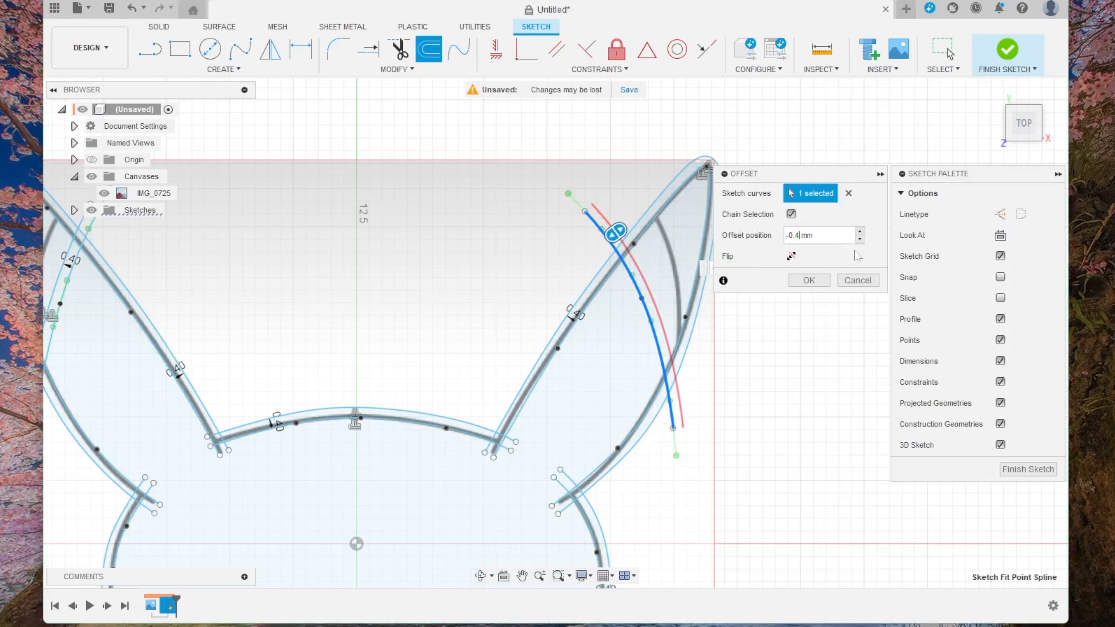
key("Return")
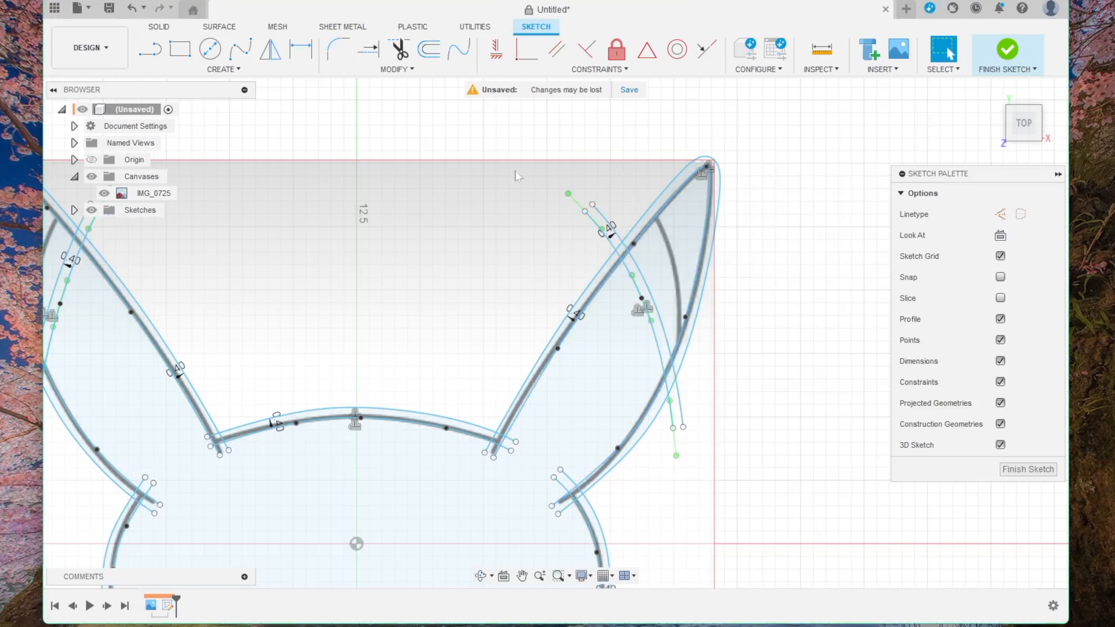
- Hide the reference canvas and turn off the display of the sketch's constraints, dimensions and points
left_click(91, 176)
scroll(439, 377, "down", 2)
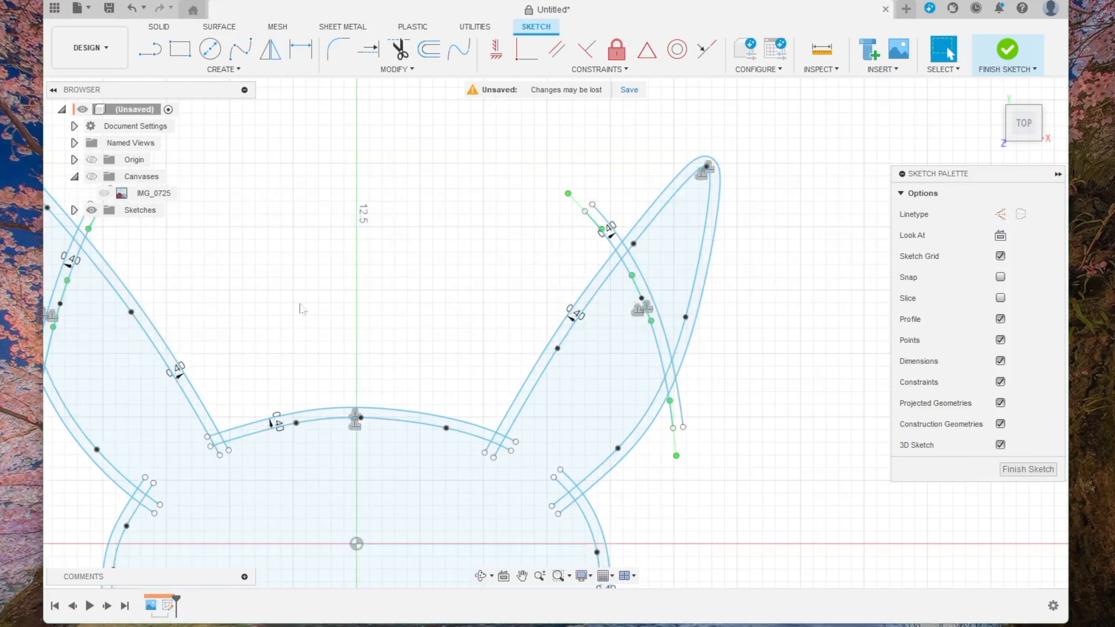
scroll(442, 380, "down", 2)
middle_click_drag(510, 418, 612, 273)
scroll(697, 329, "down", 1)
middle_click_drag(697, 330, 682, 334)
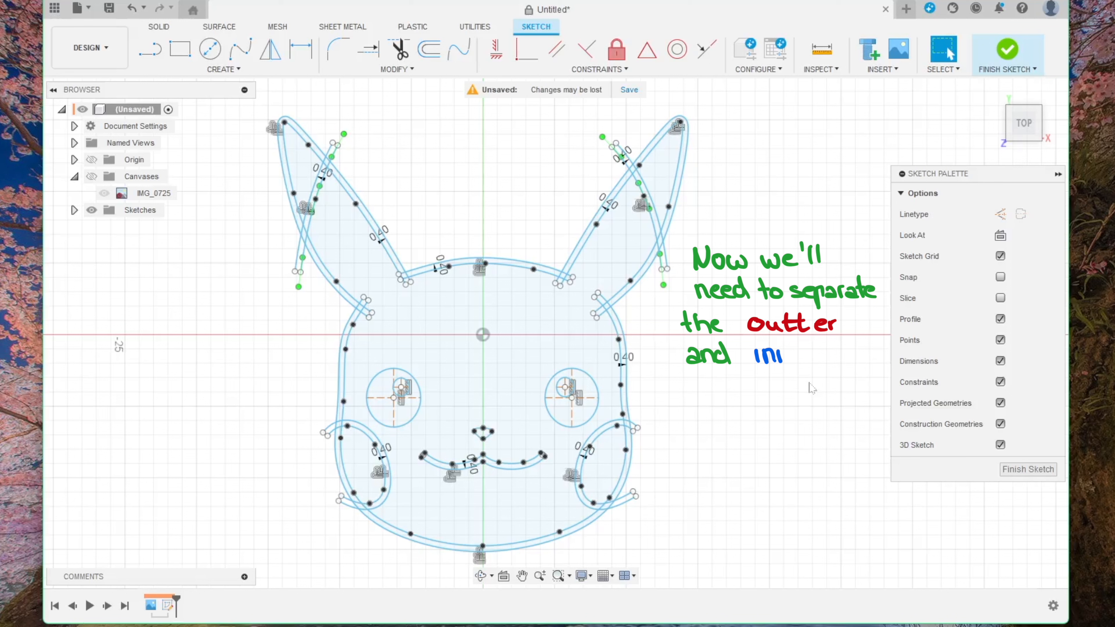
left_click(1000, 382)
left_click(1000, 360)
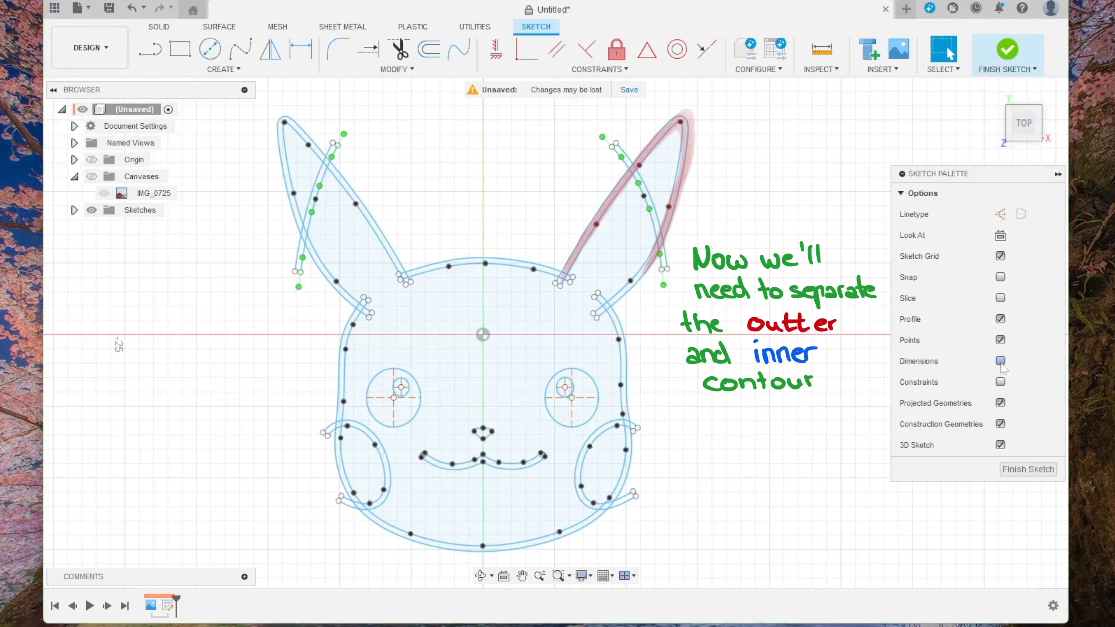
left_click(1000, 339)
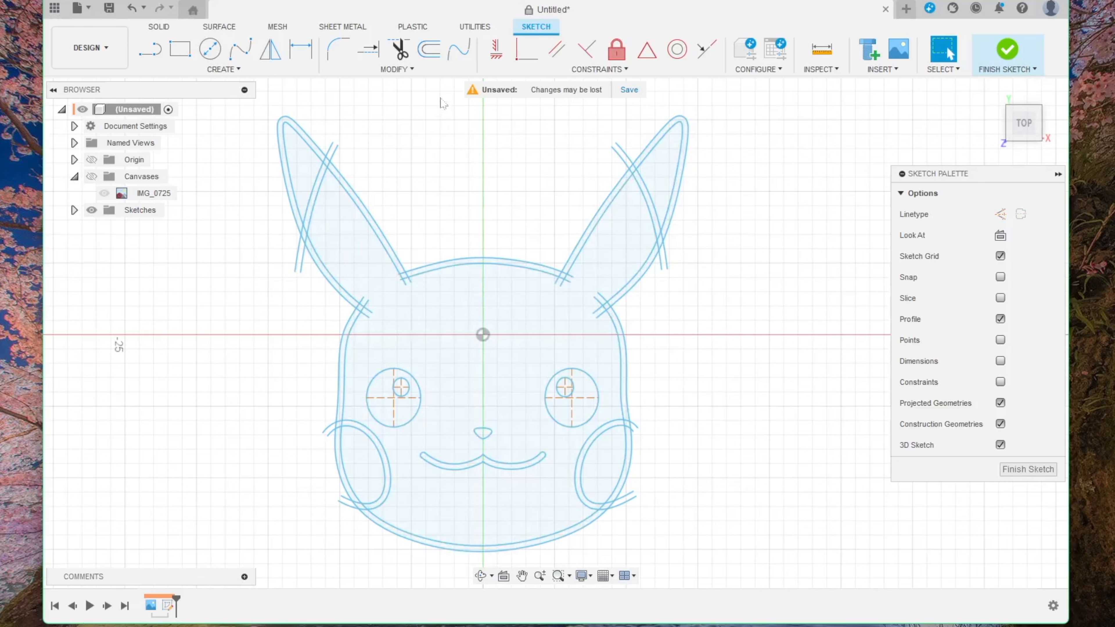
- Trim the ends of the left ear's two crossing splines that stick out past the ear's inner contour
left_click(399, 49)
scroll(288, 124, "up", 5)
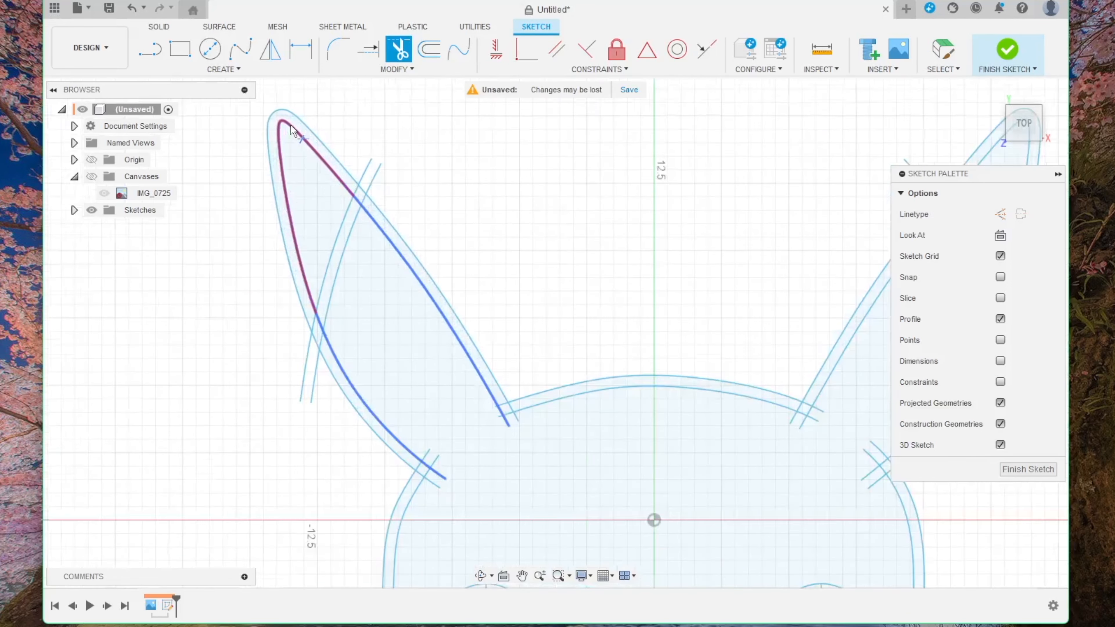
scroll(291, 125, "up", 1)
left_click(291, 124)
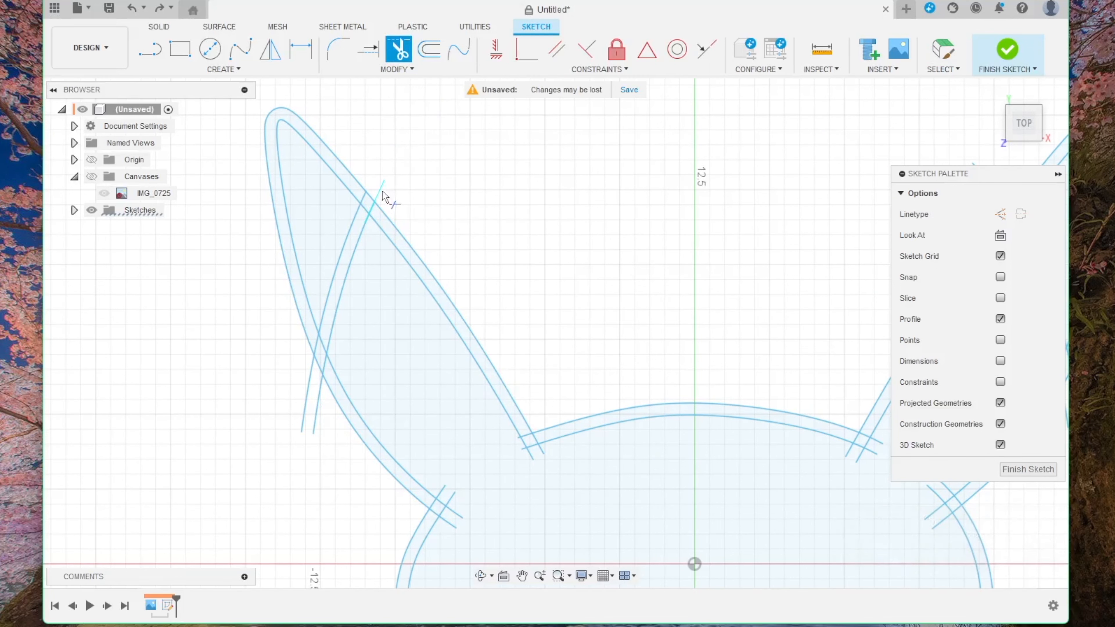
left_click(370, 208)
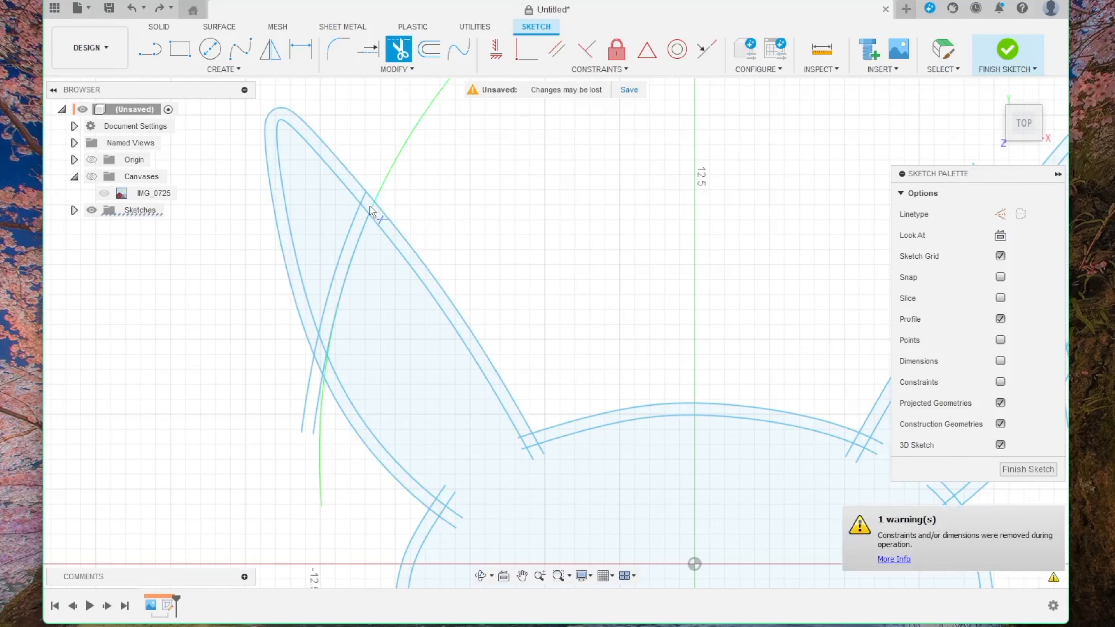
left_click(365, 200)
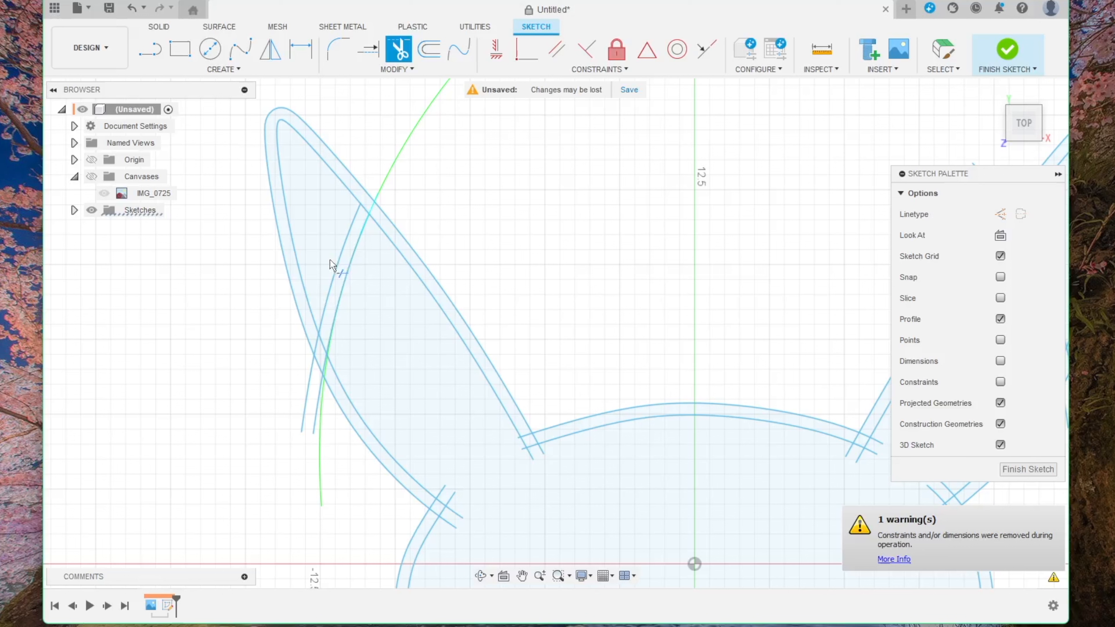
left_click(307, 396)
left_click(318, 408)
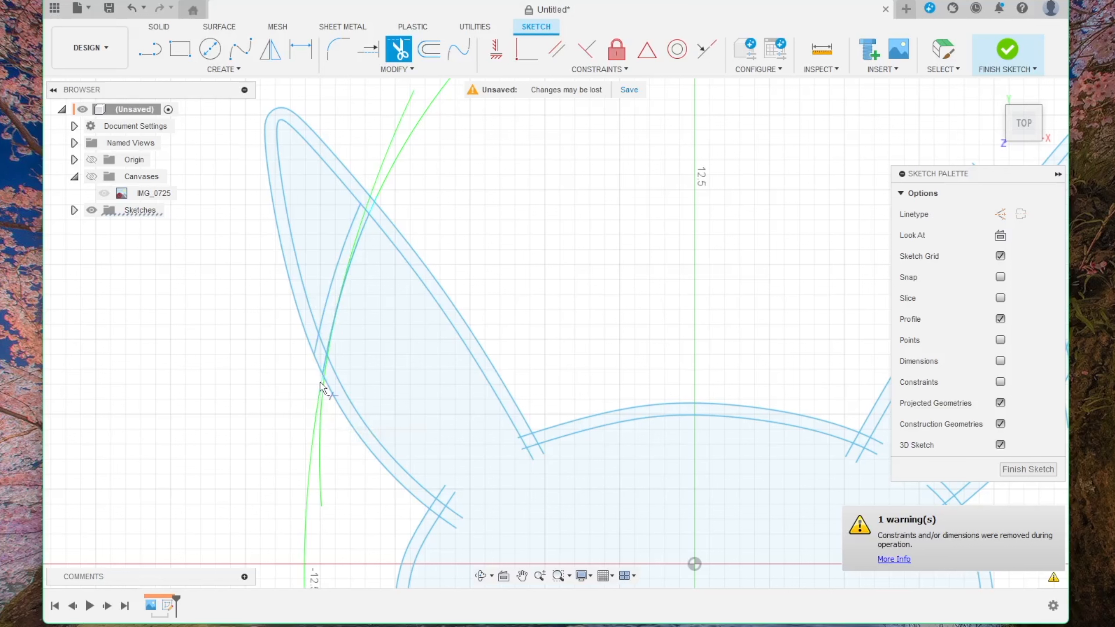
left_click(325, 361)
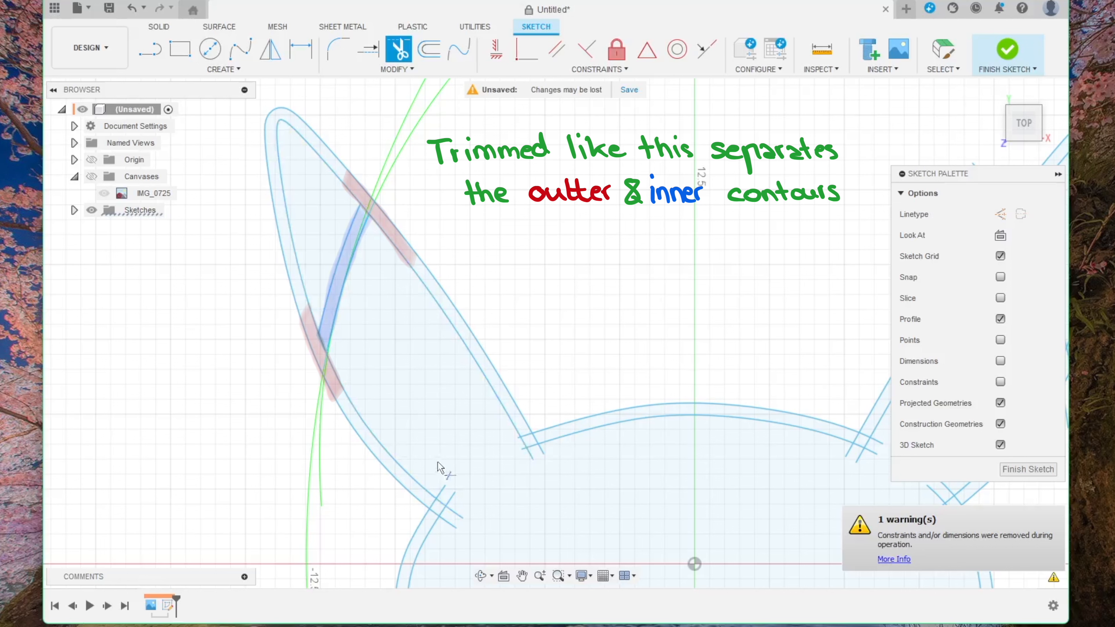
- Trim the overlapping ends of the inner and outer contours where the left ear meets the head's top and side
scroll(440, 468, "up", 5)
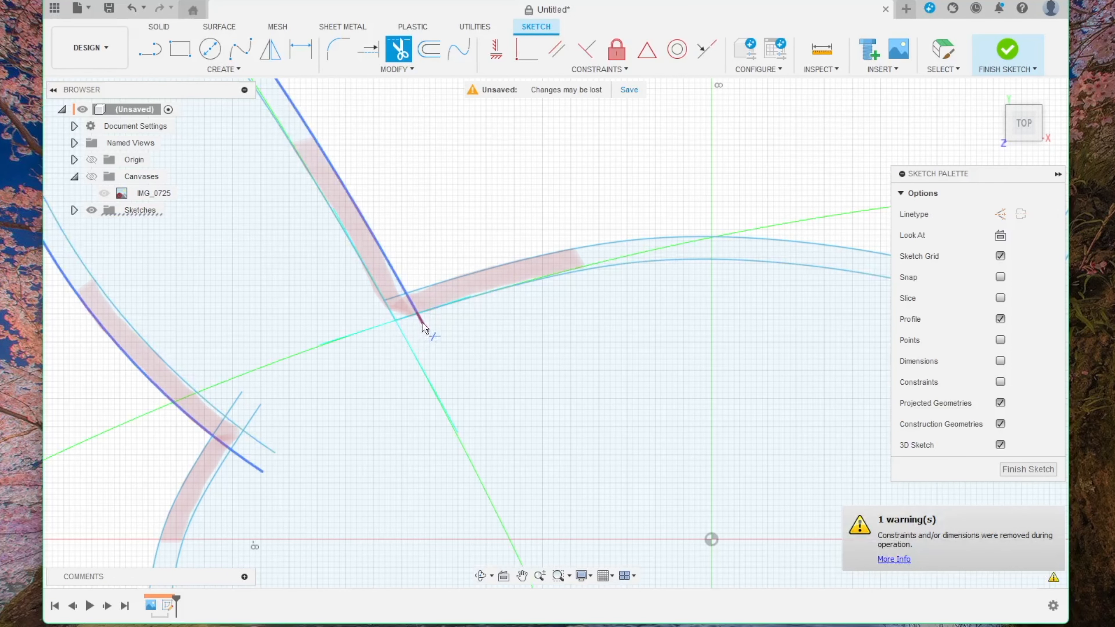
left_click(399, 305)
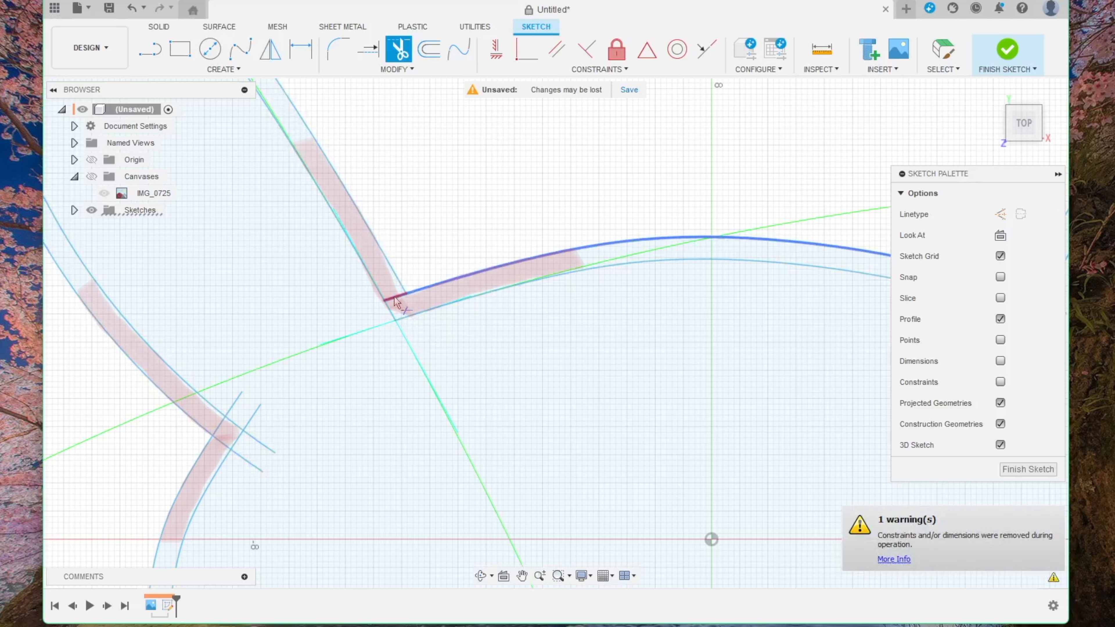
left_click(239, 407)
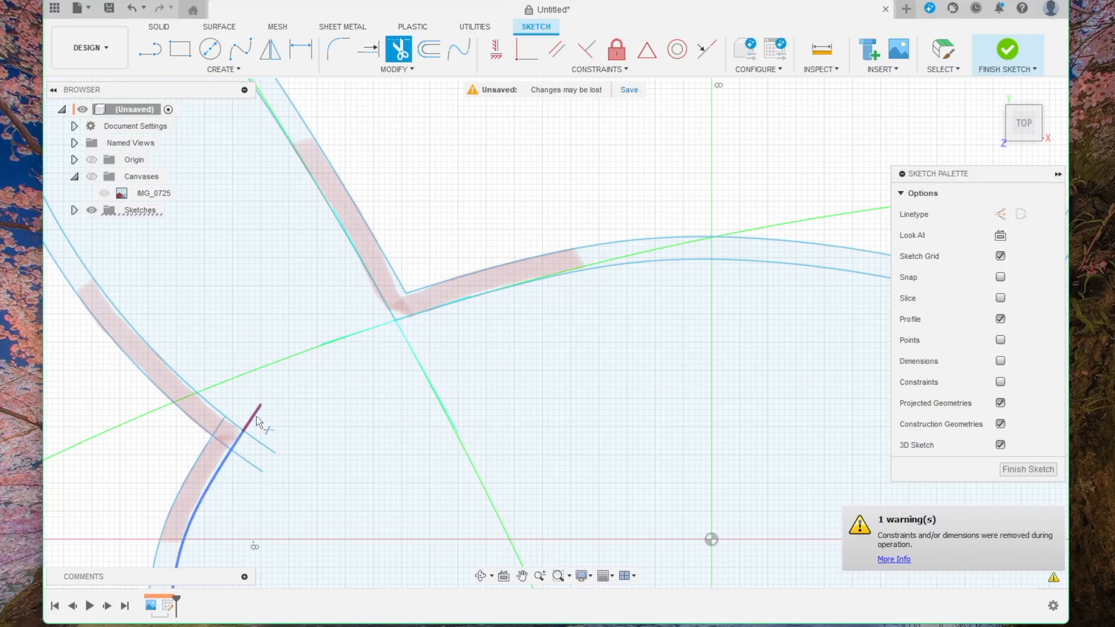
left_click(255, 420)
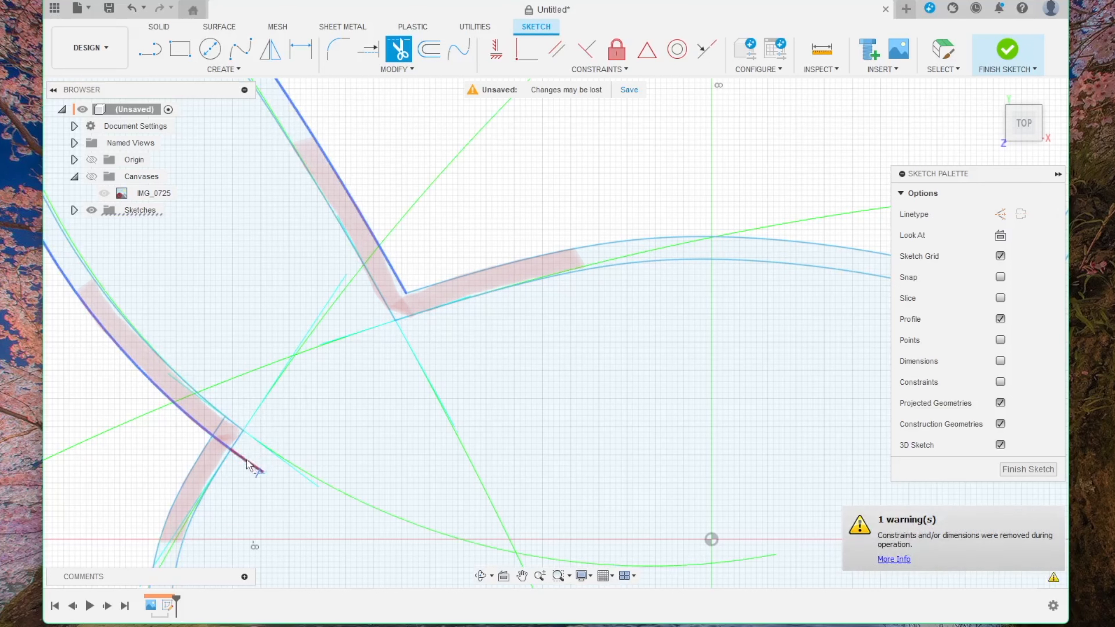
left_click(243, 453)
left_click(220, 440)
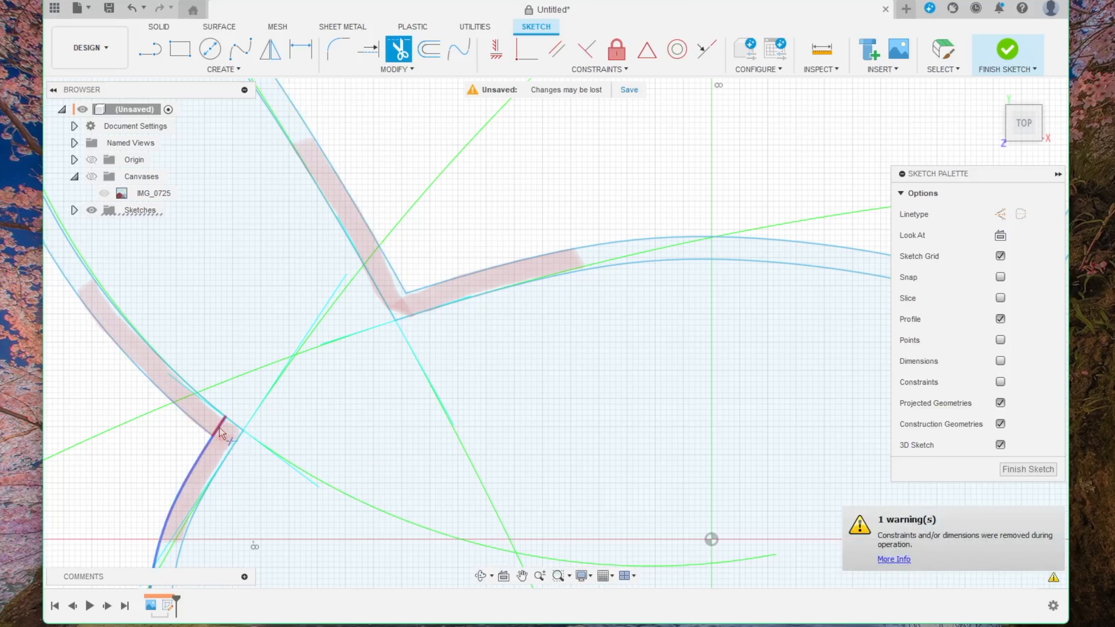
left_click(220, 427)
middle_click_drag(293, 422, 447, 222)
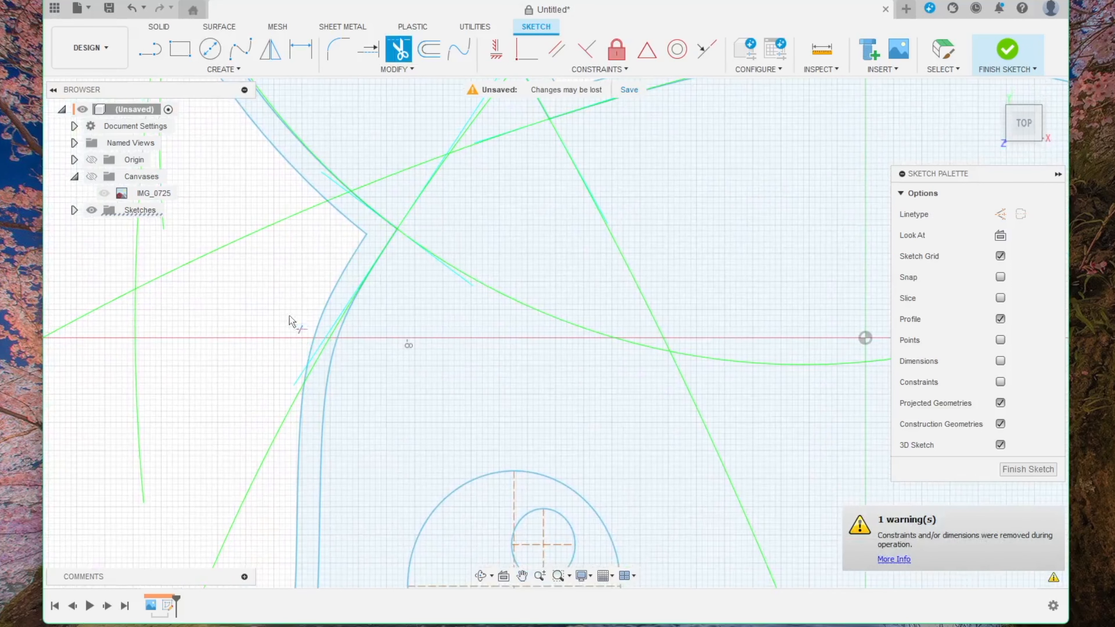
key("Escape")
left_click(253, 391)
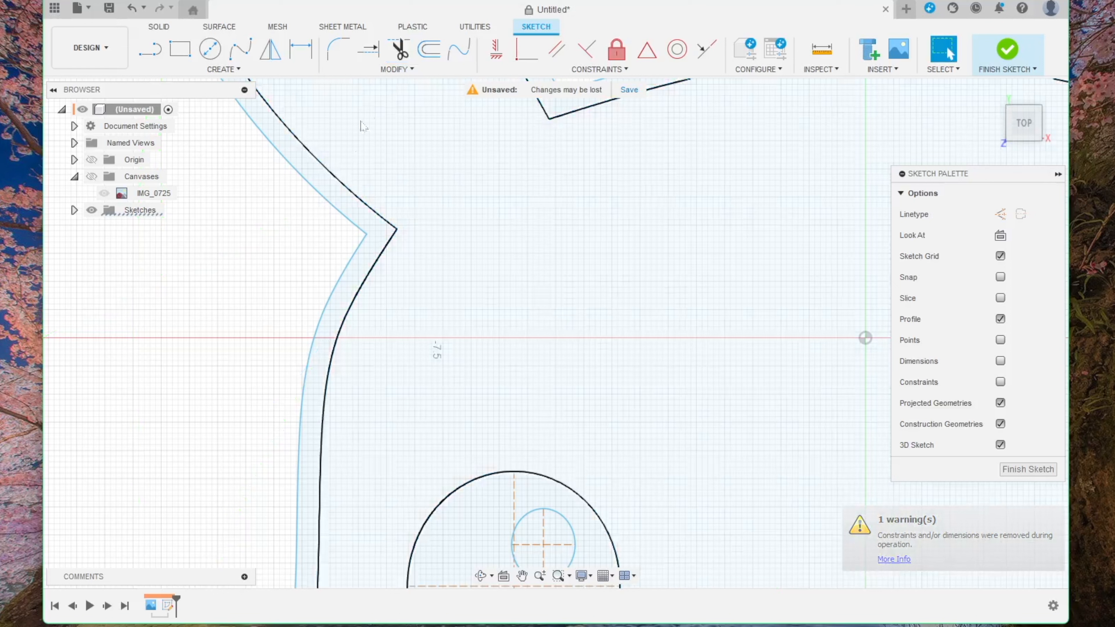
- Trim the ends of the left cheek's two curves that stick out past the face's inner contour
left_click(412, 55)
mouse_move(373, 304)
middle_mouse_down()
mouse_move(399, 346)
mouse_move(376, 113)
middle_mouse_up()
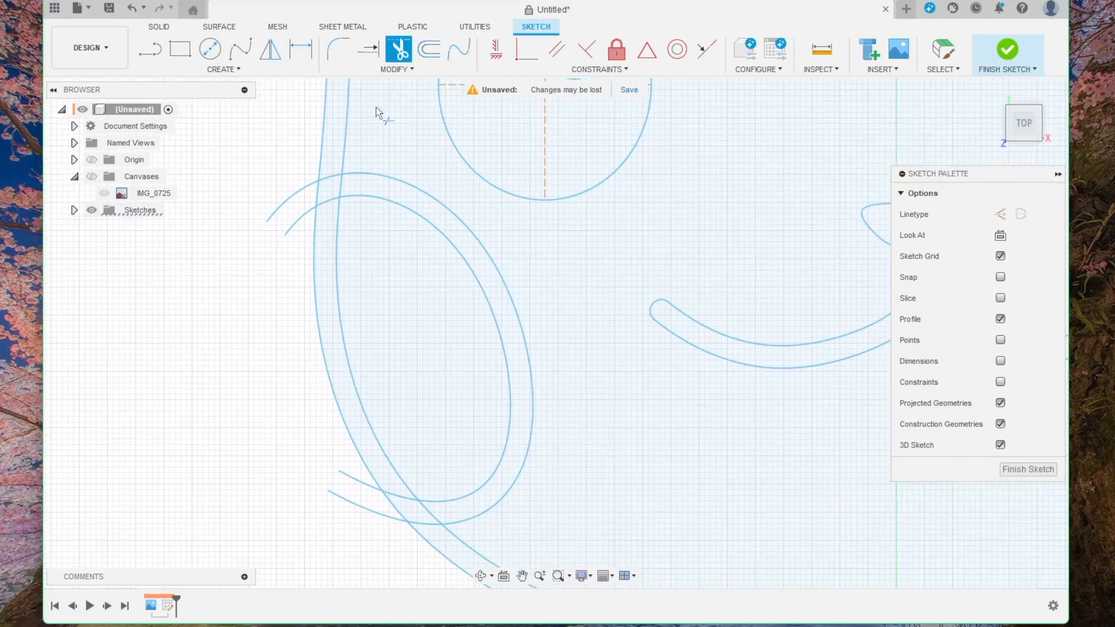
left_click(290, 198)
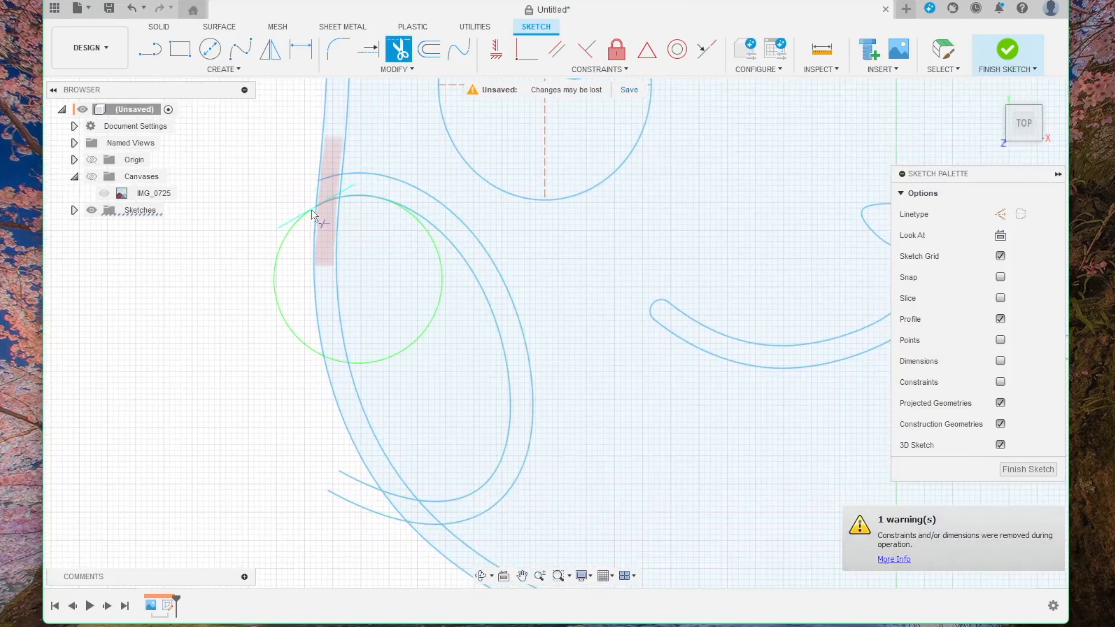
left_click(325, 203)
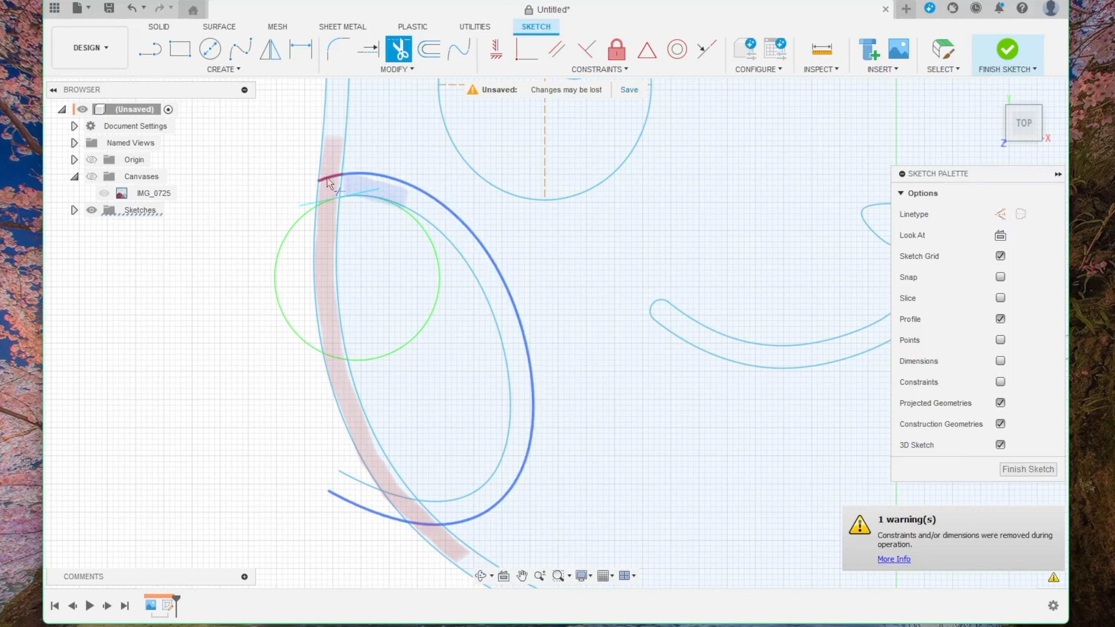
left_click(330, 183)
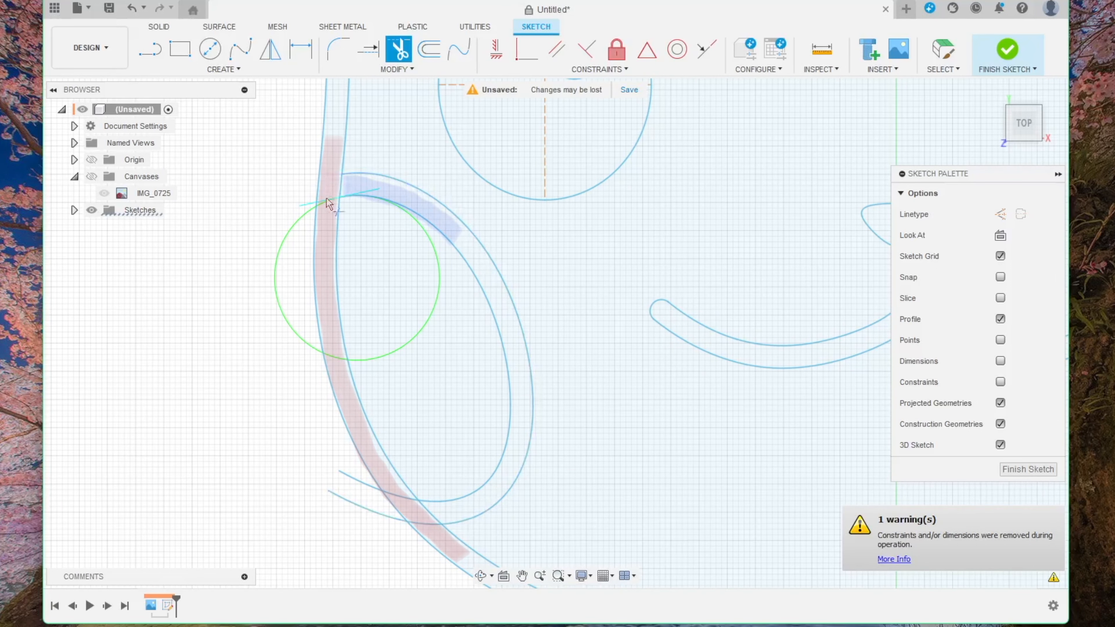
left_click(355, 510)
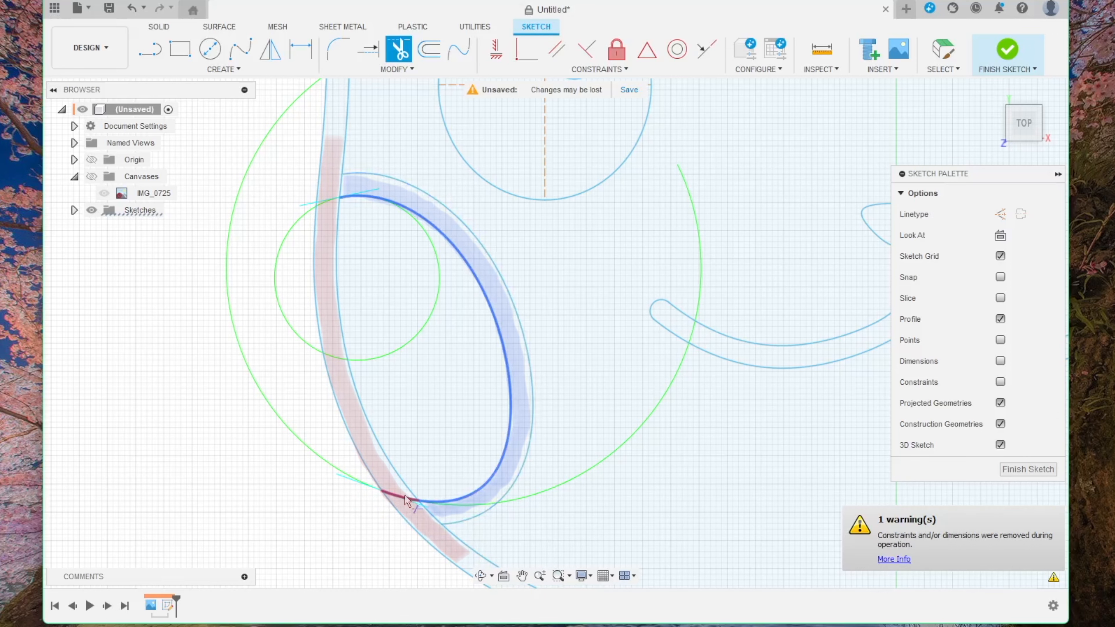
left_click(403, 497)
- Trim the ends of the right cheek's two curves back to the face's inner contour
mouse_move(678, 491)
middle_mouse_down()
mouse_move(589, 376)
mouse_move(320, 275)
middle_mouse_up()
mouse_move(698, 335)
middle_mouse_down()
mouse_move(555, 386)
mouse_move(299, 446)
middle_mouse_up()
middle_click_drag(663, 284, 537, 393)
left_click(603, 485)
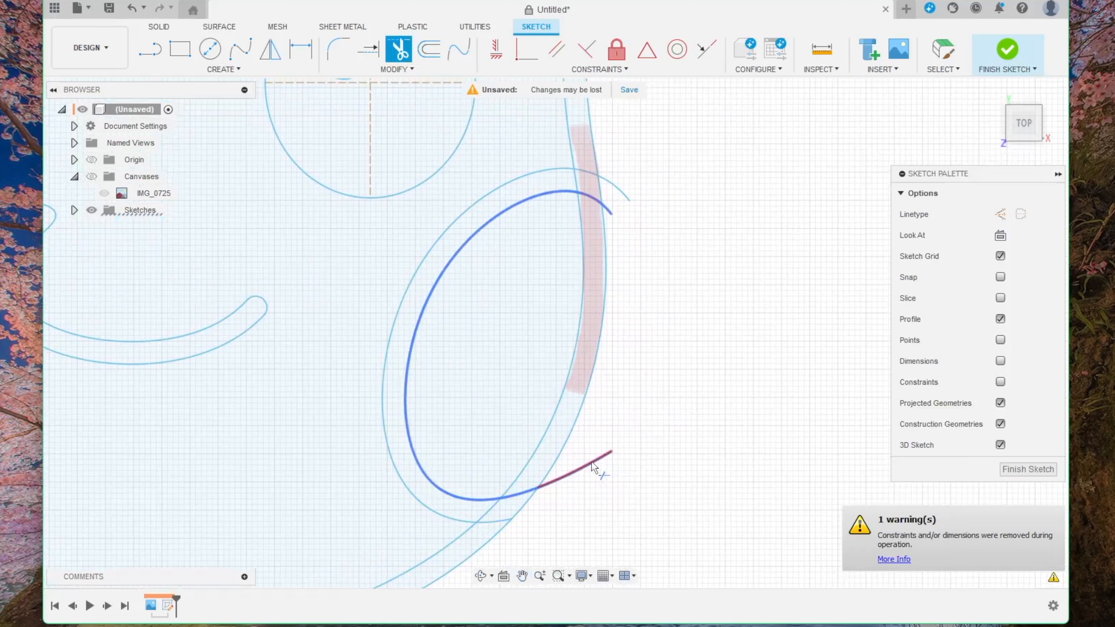
left_click(591, 463)
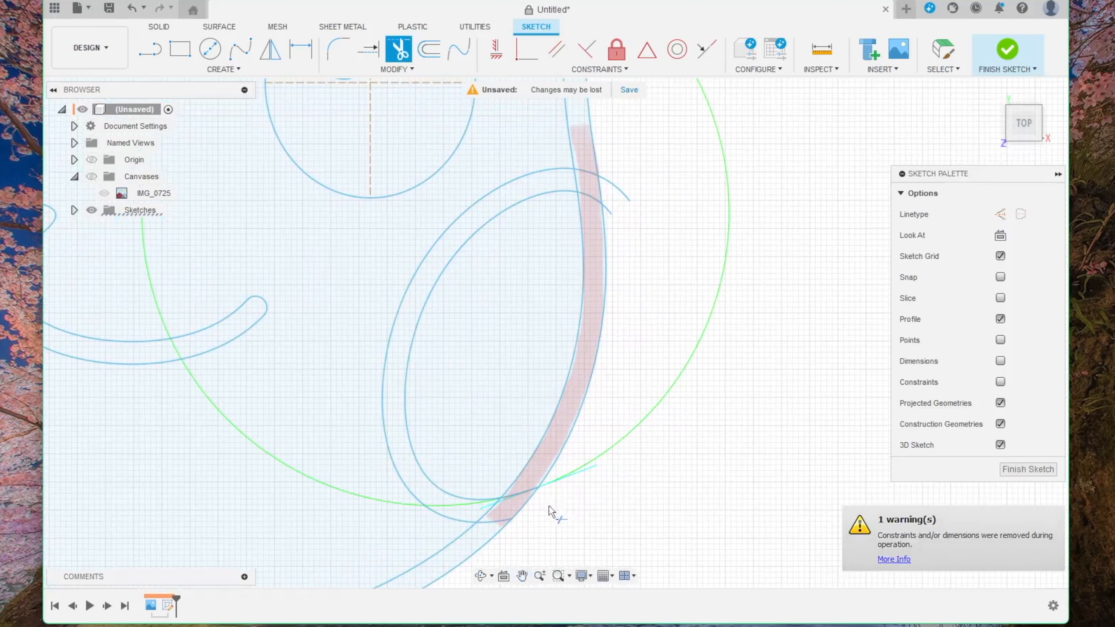
left_click(518, 496)
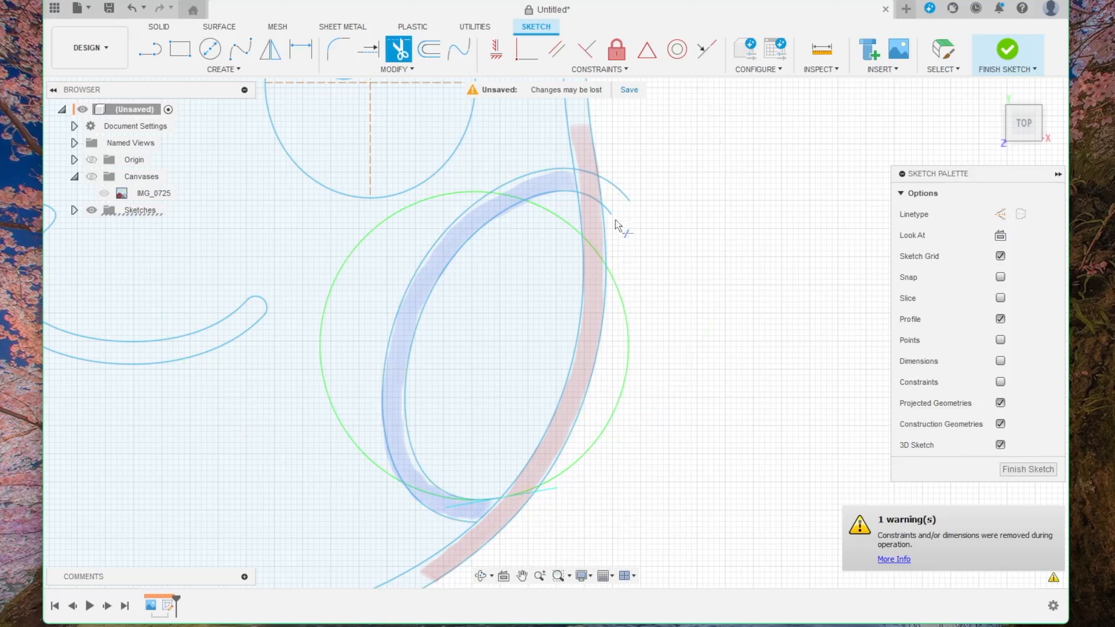
left_click(615, 192)
left_click(590, 176)
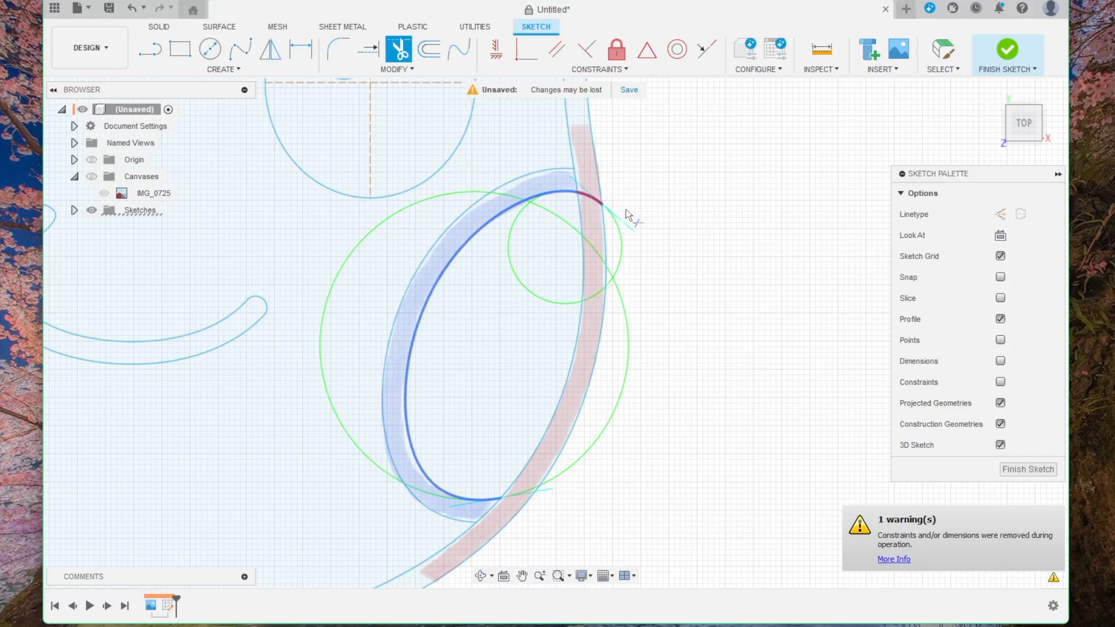
- Trim the overlapping contour ends at the right ear's base, where it meets the head's side and top
middle_click_drag(683, 167, 675, 335)
middle_click_drag(664, 210, 657, 425)
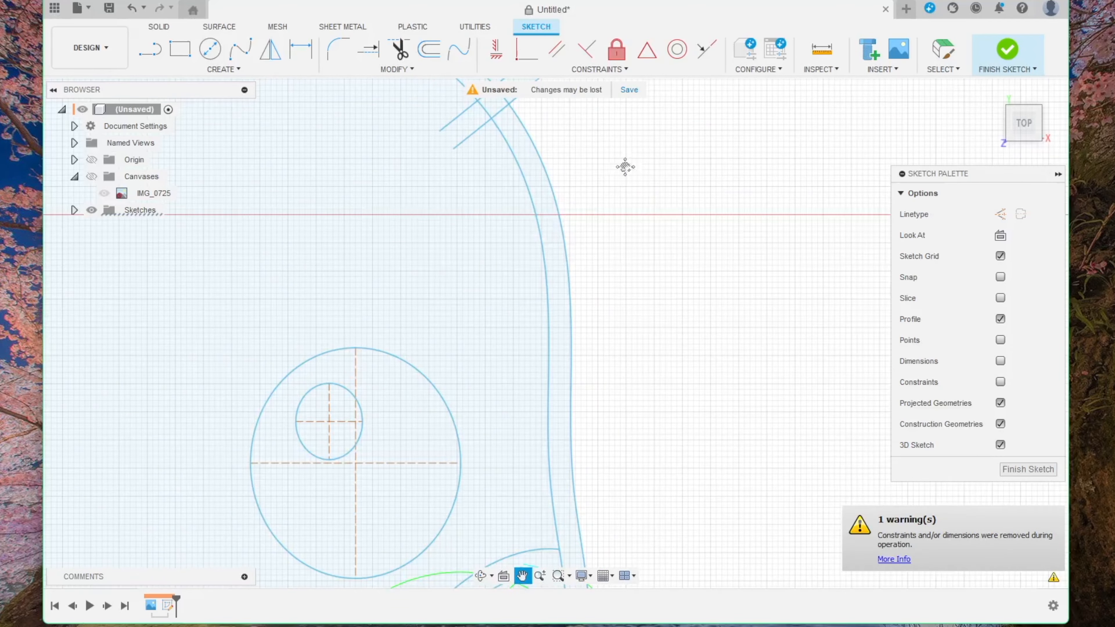
middle_click_drag(625, 167, 670, 409)
middle_click_drag(656, 335, 651, 404)
key("t")
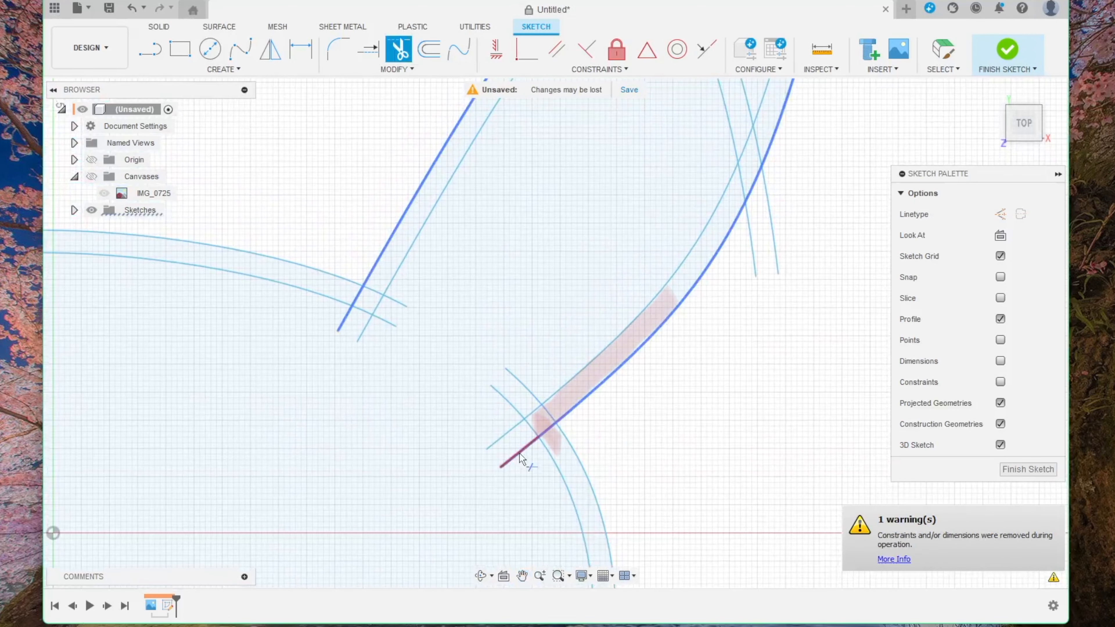
left_click(513, 430)
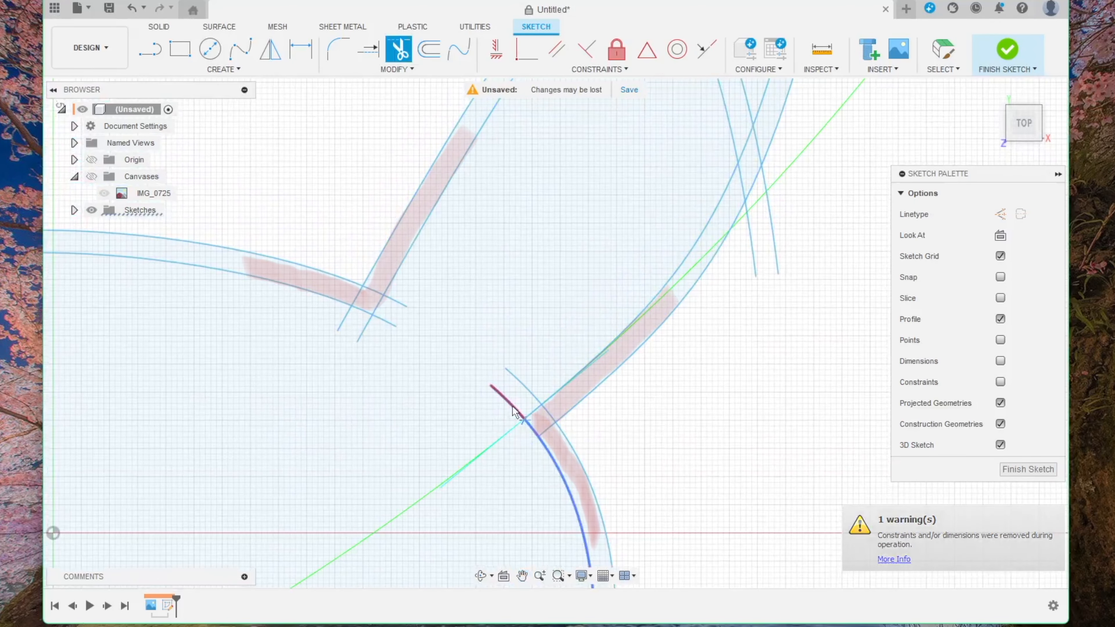
left_click(549, 416)
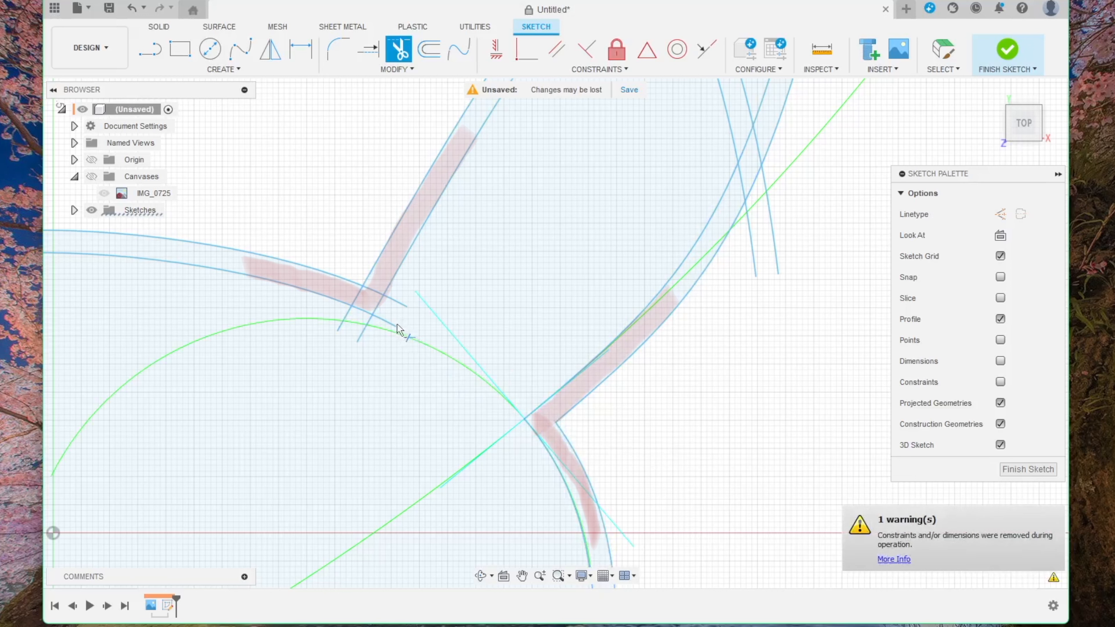
left_click(394, 303)
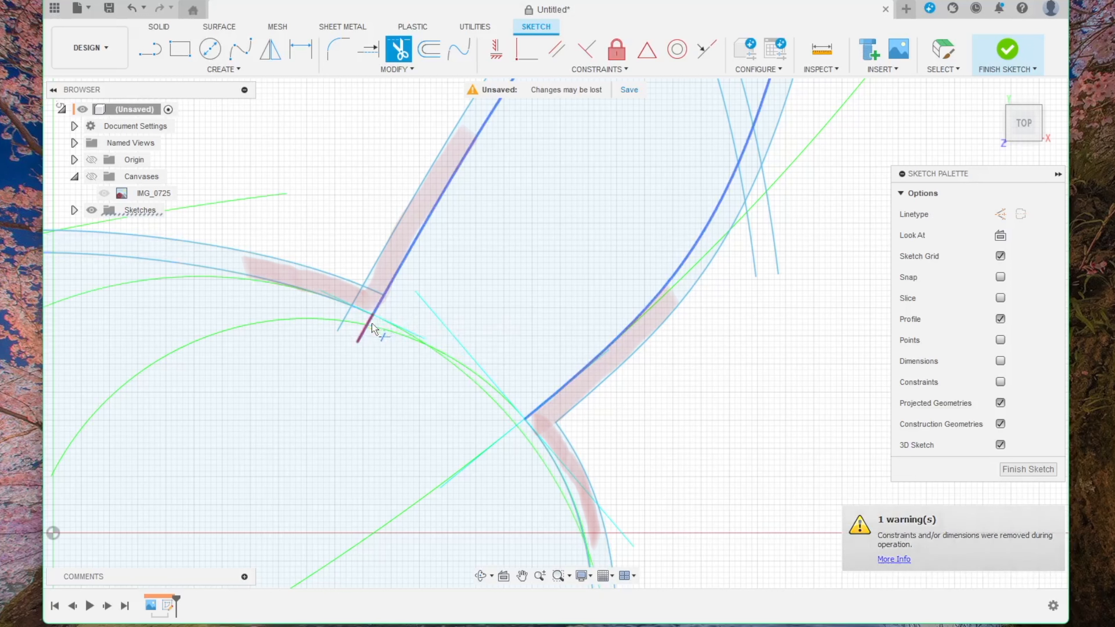
left_click(368, 323)
left_click(346, 313)
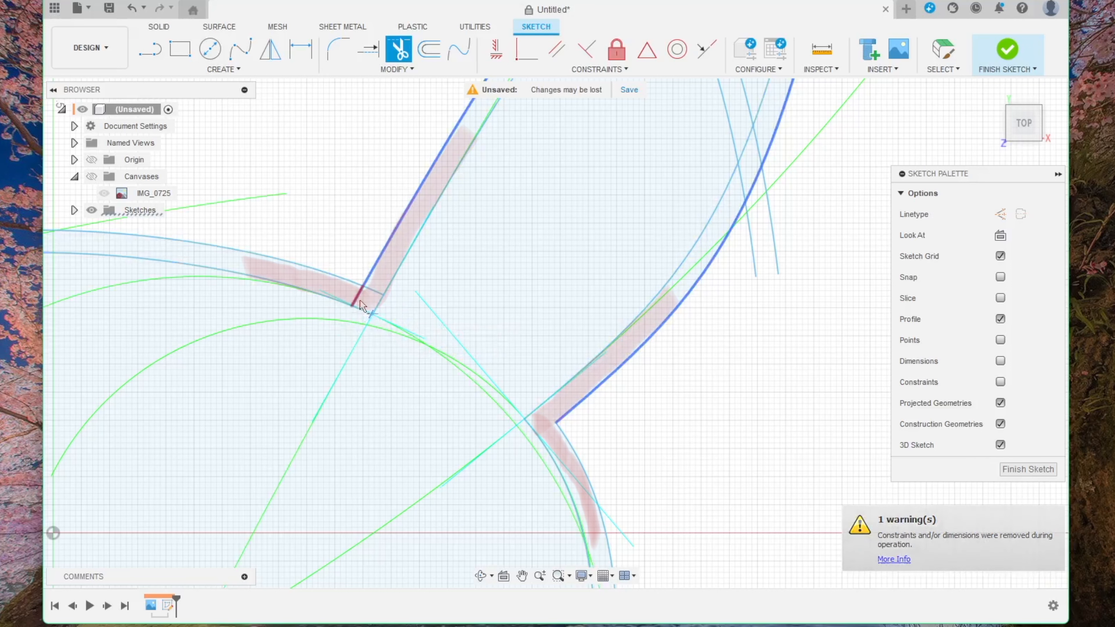
left_click(372, 293)
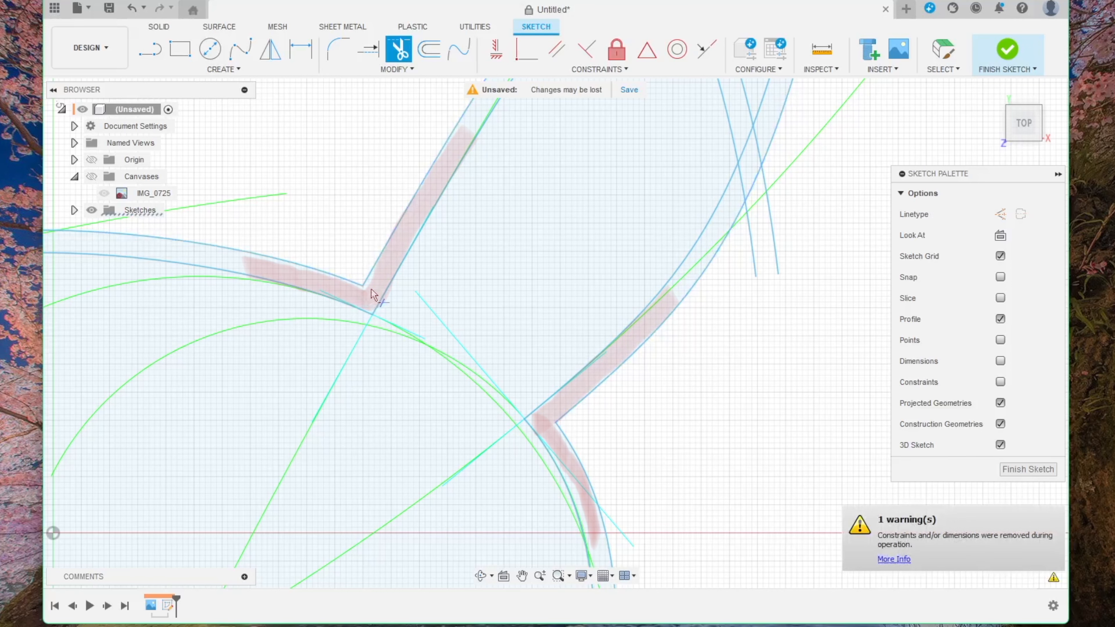
- Trim both ends of the right ear's two crossing splines back to the ear's inner contour
middle_click_drag(659, 180, 544, 441)
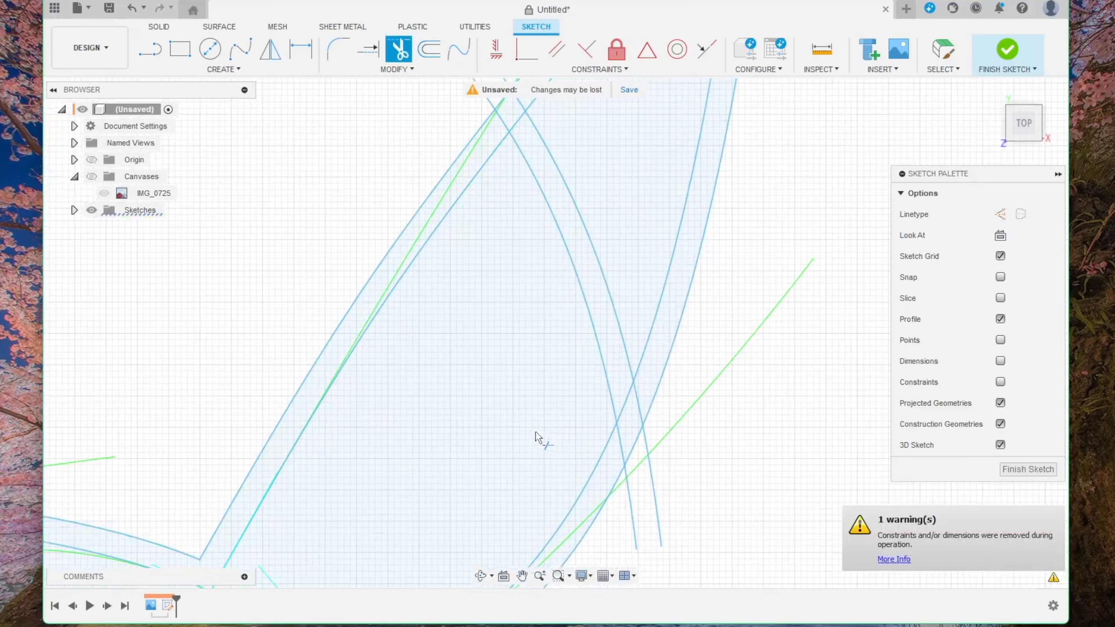
scroll(564, 457, "up", 5)
left_click(612, 502)
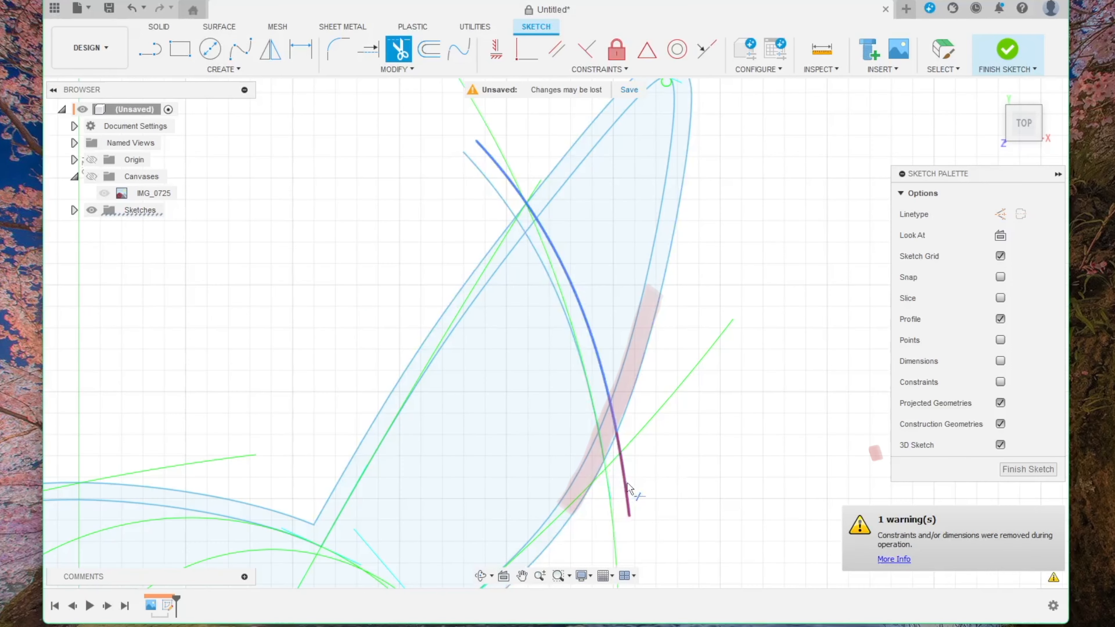
left_click(614, 425)
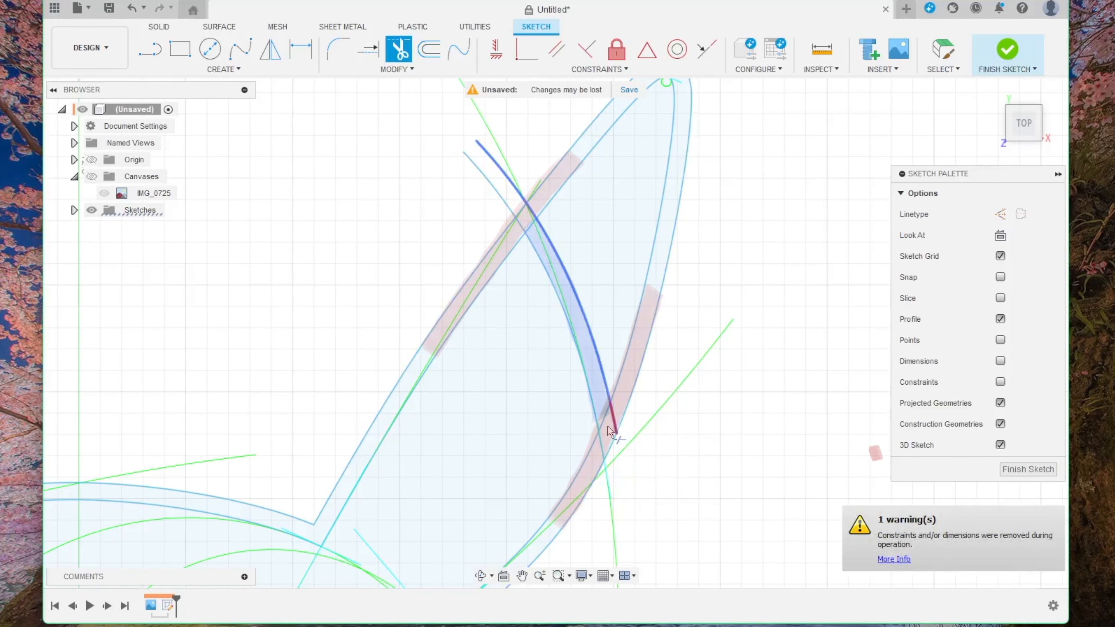
left_click(602, 449)
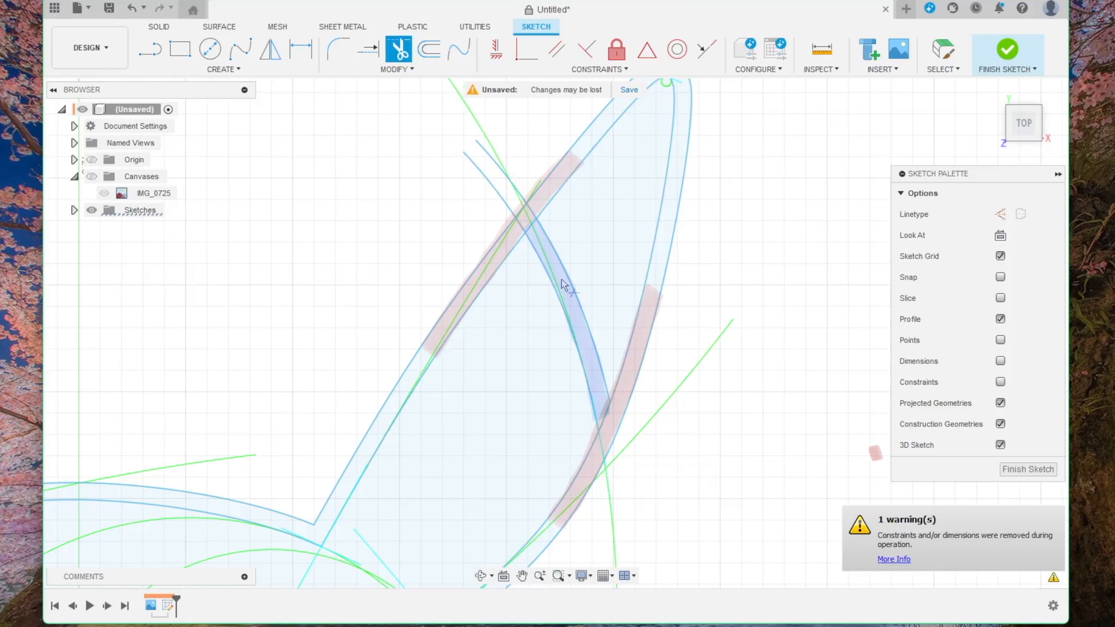
left_click(502, 202)
left_click(527, 221)
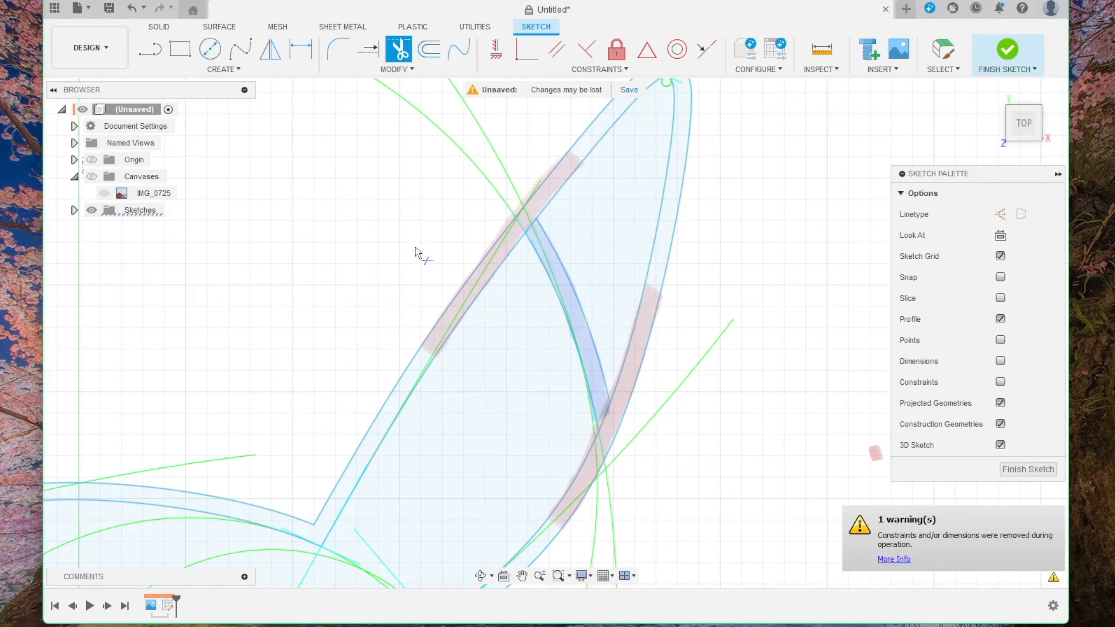
key("Escape")
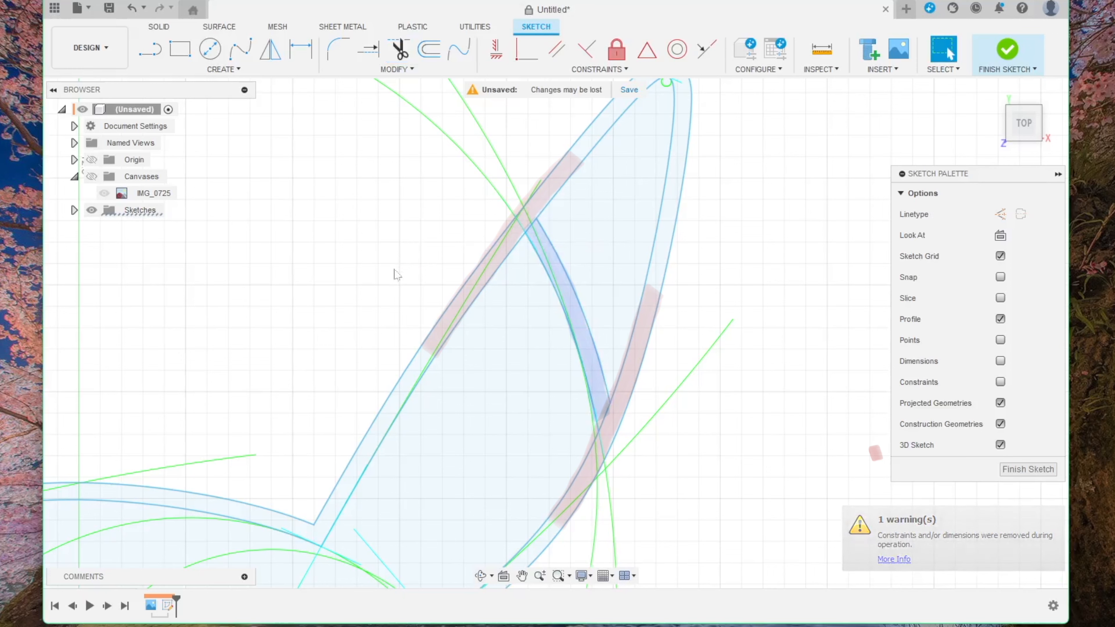
- Offset the head's outer contour, including the ears, 0.4 mm outward to create the support outline
scroll(396, 275, "down", 8)
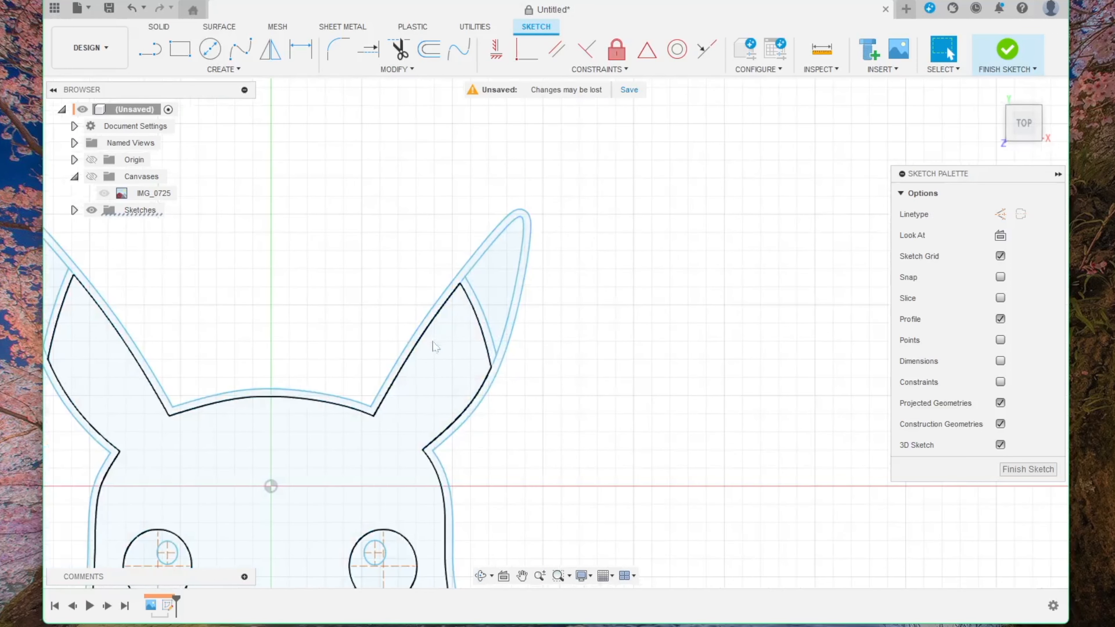
middle_click_drag(436, 349, 637, 270)
scroll(637, 270, "down", 2)
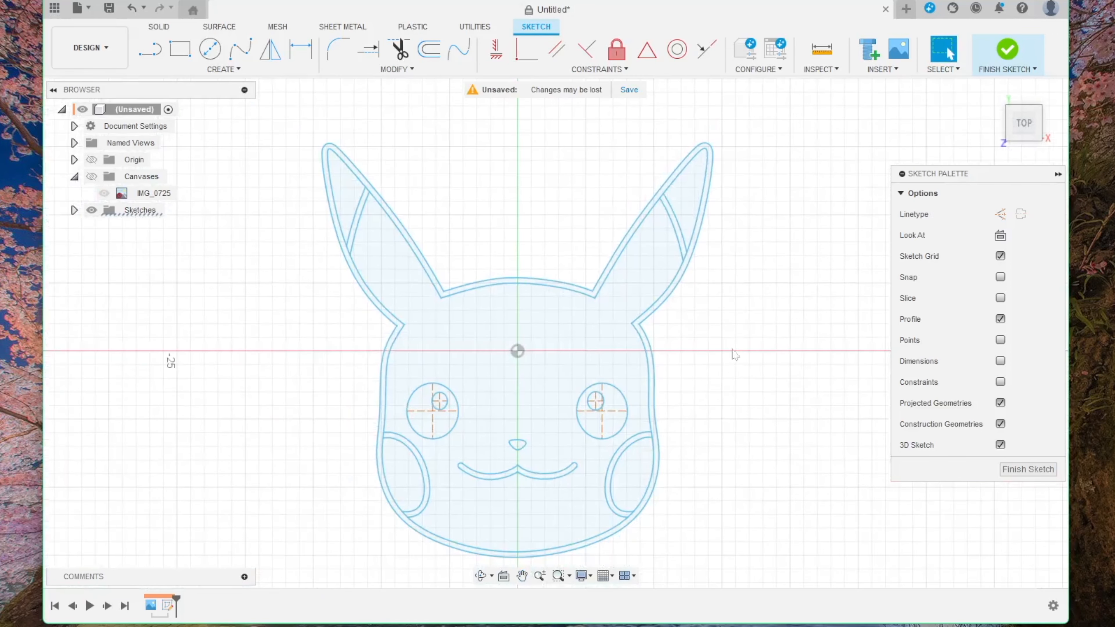
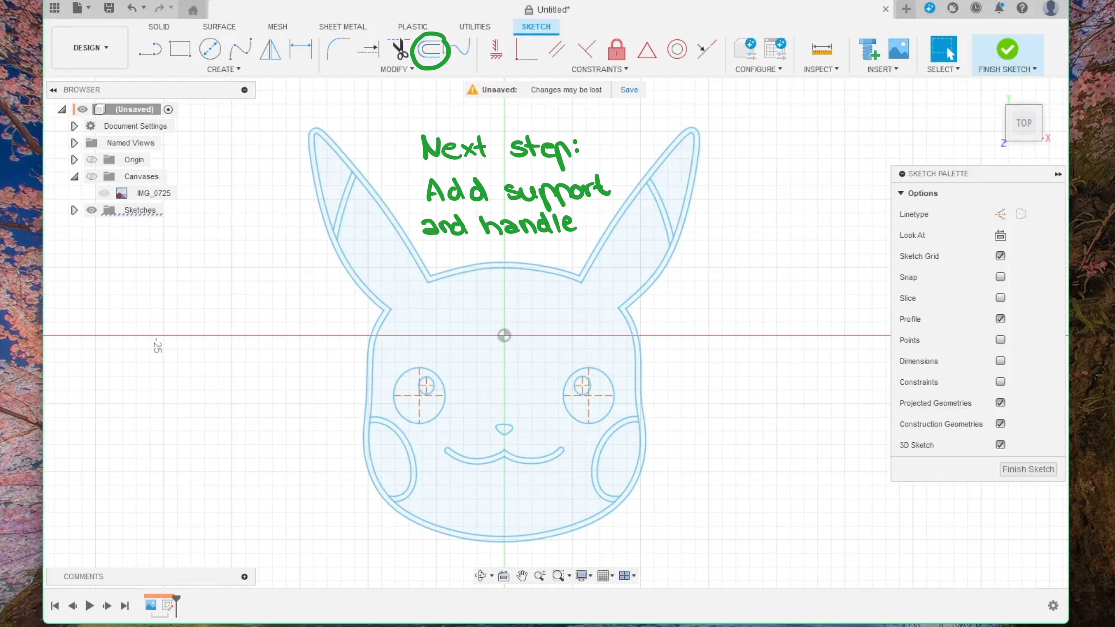
left_click(436, 49)
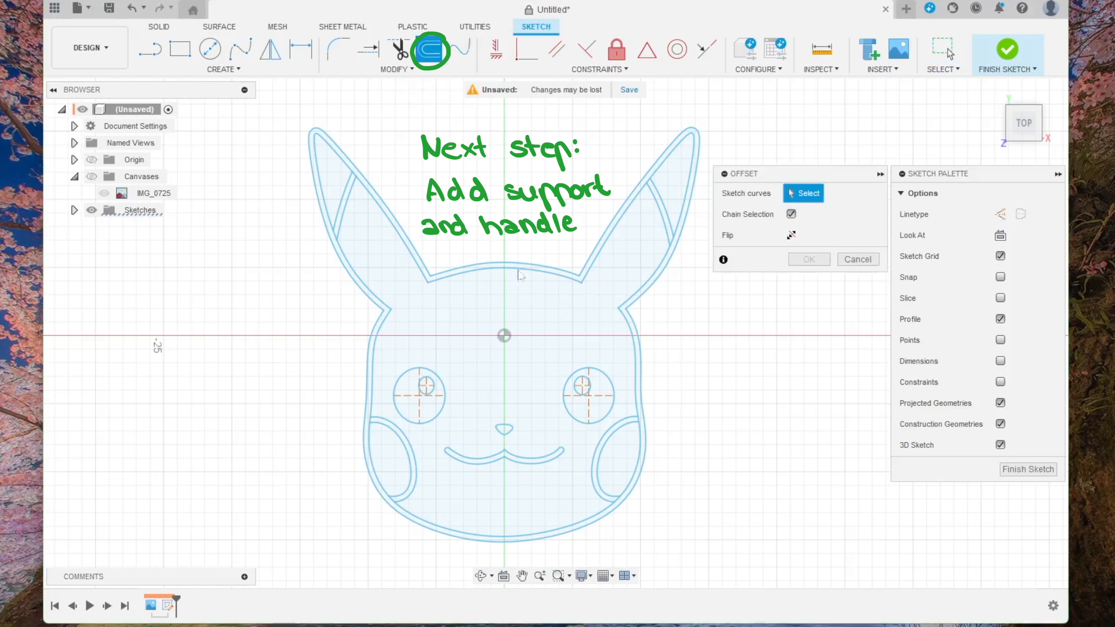
left_click(643, 336)
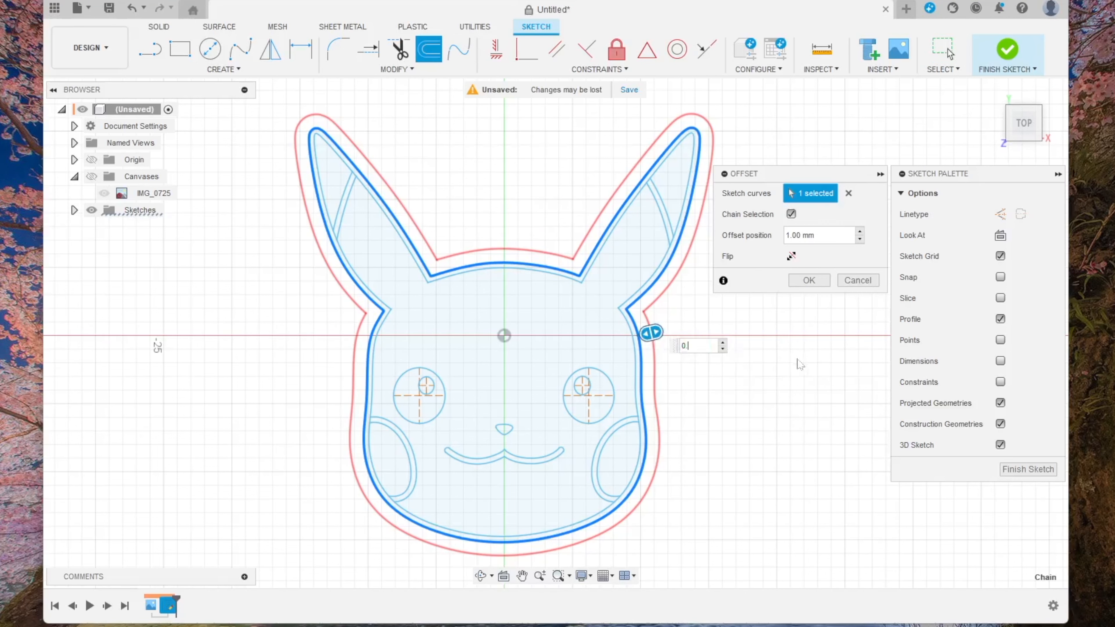
type("0.4")
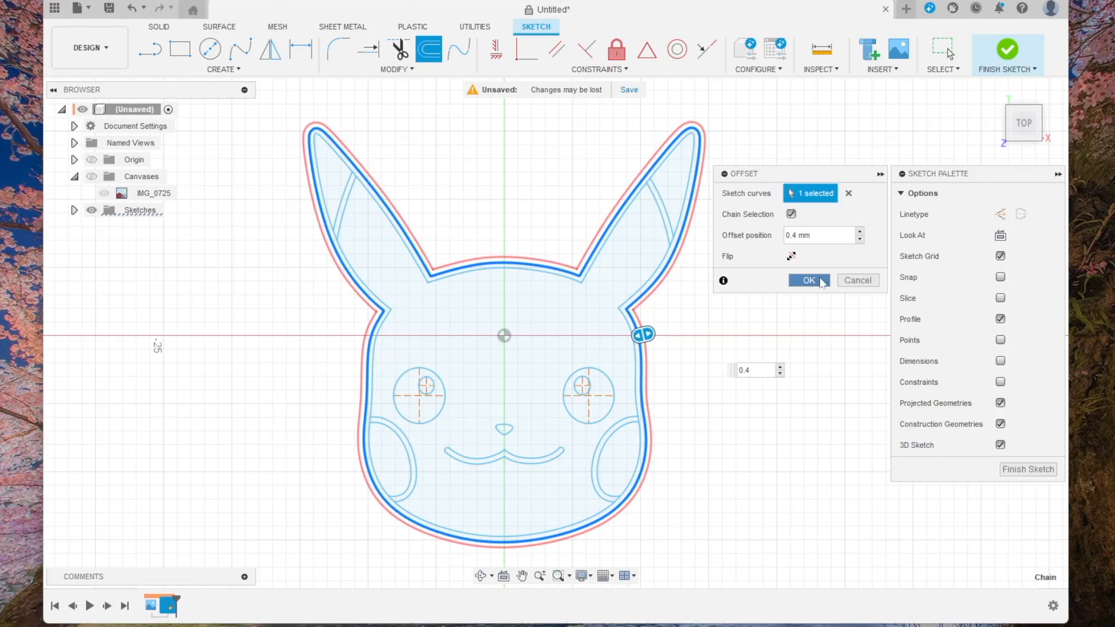
left_click(809, 280)
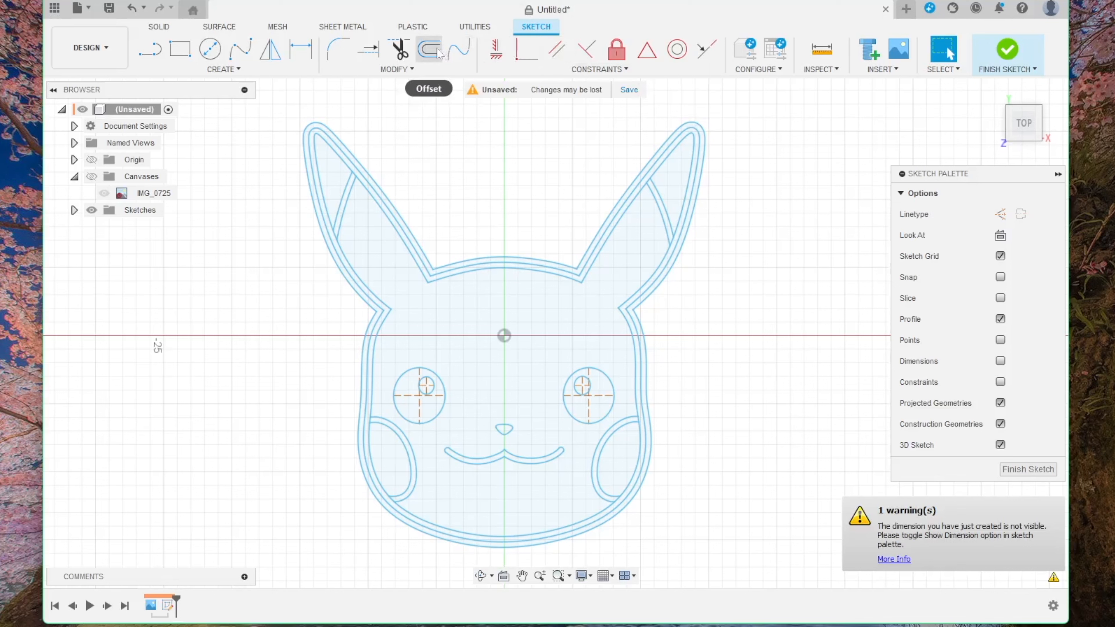
- Offset the same original outer head contour 3 mm outward for the handle outline, and finish the sketch
left_click(426, 50)
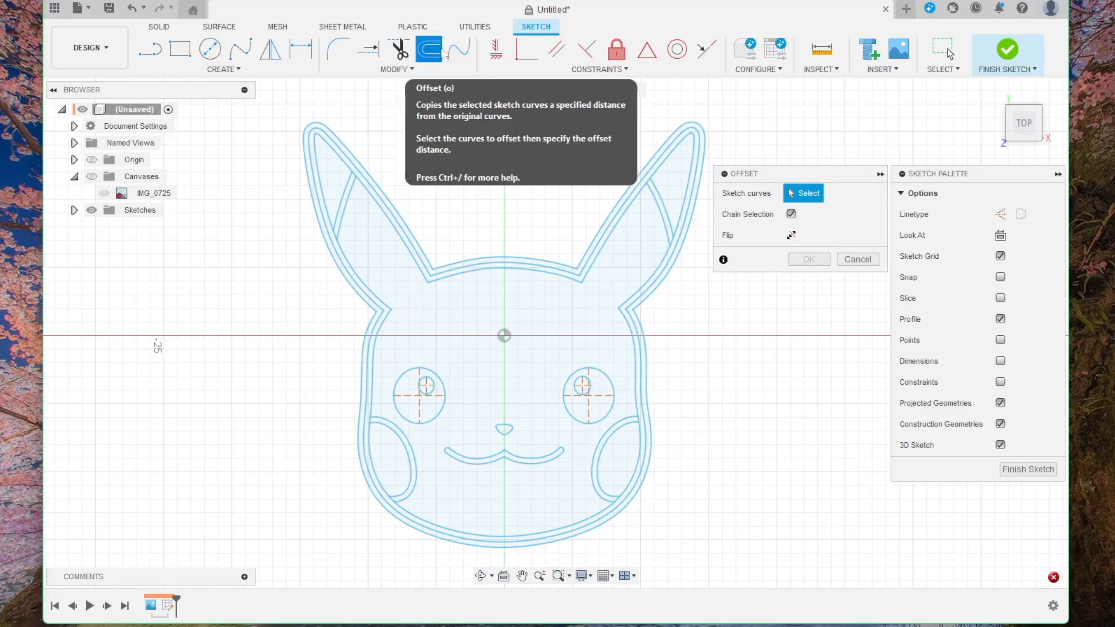
left_click(667, 275)
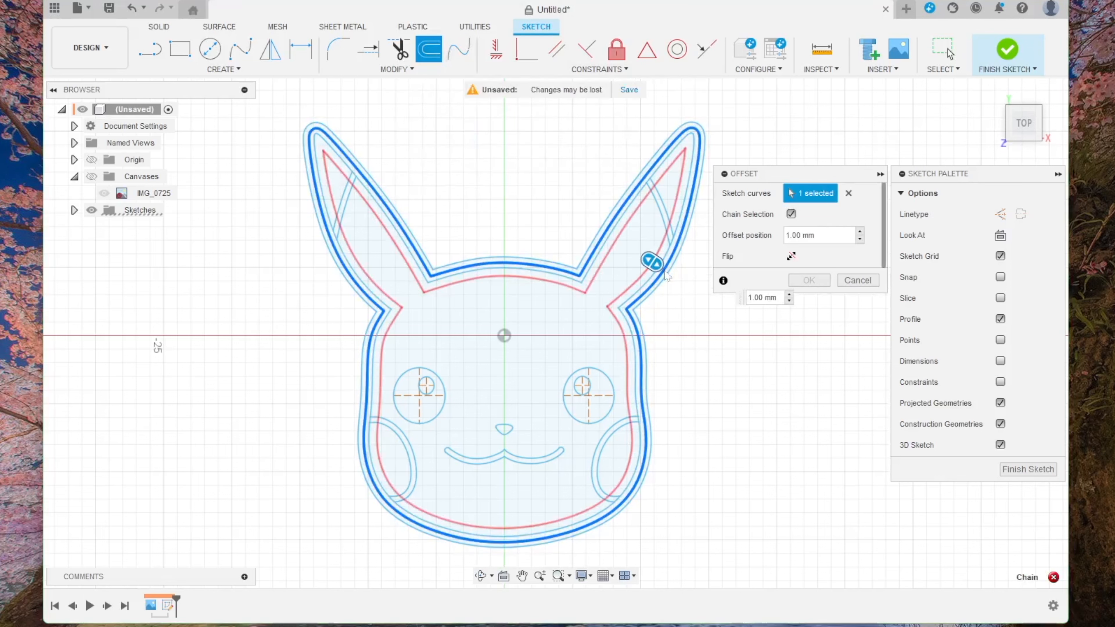
left_click_drag(652, 259, 681, 283)
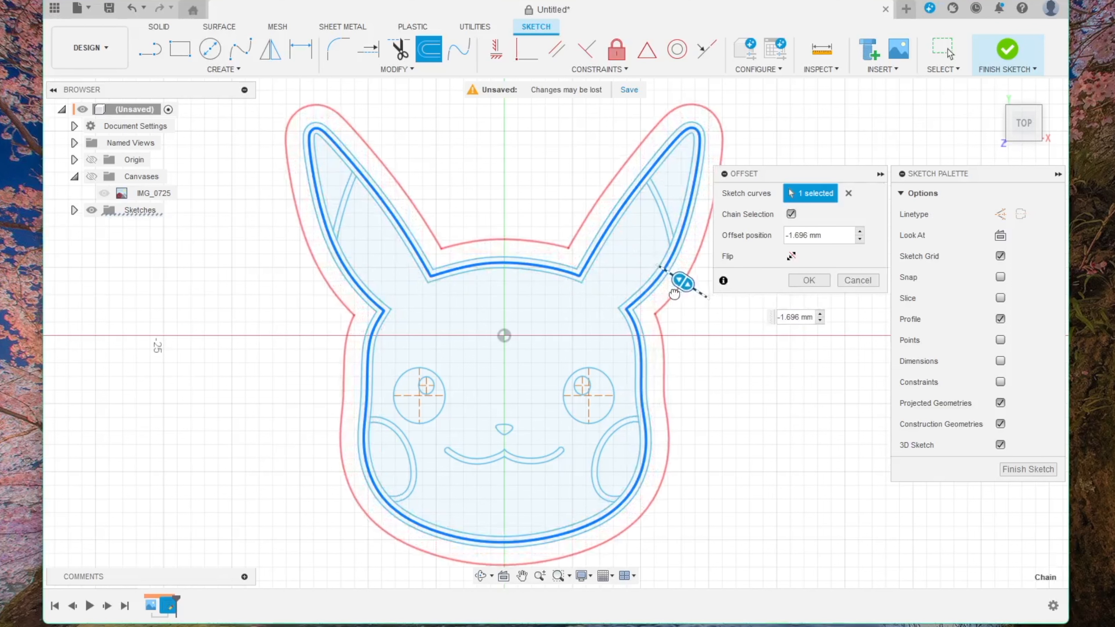
left_click(804, 235)
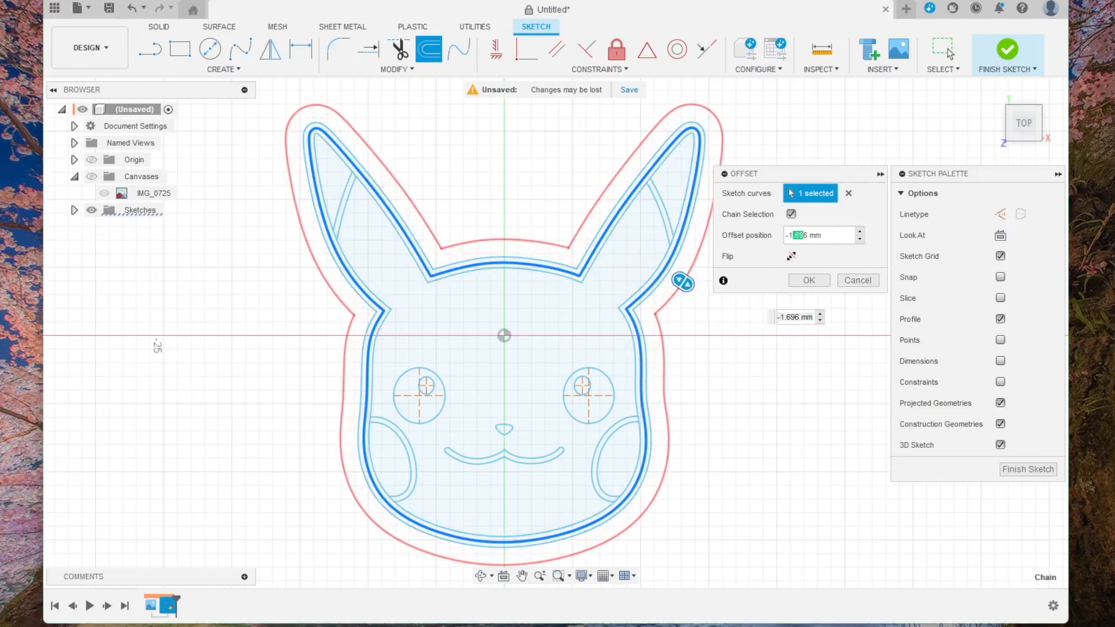
left_click(808, 236)
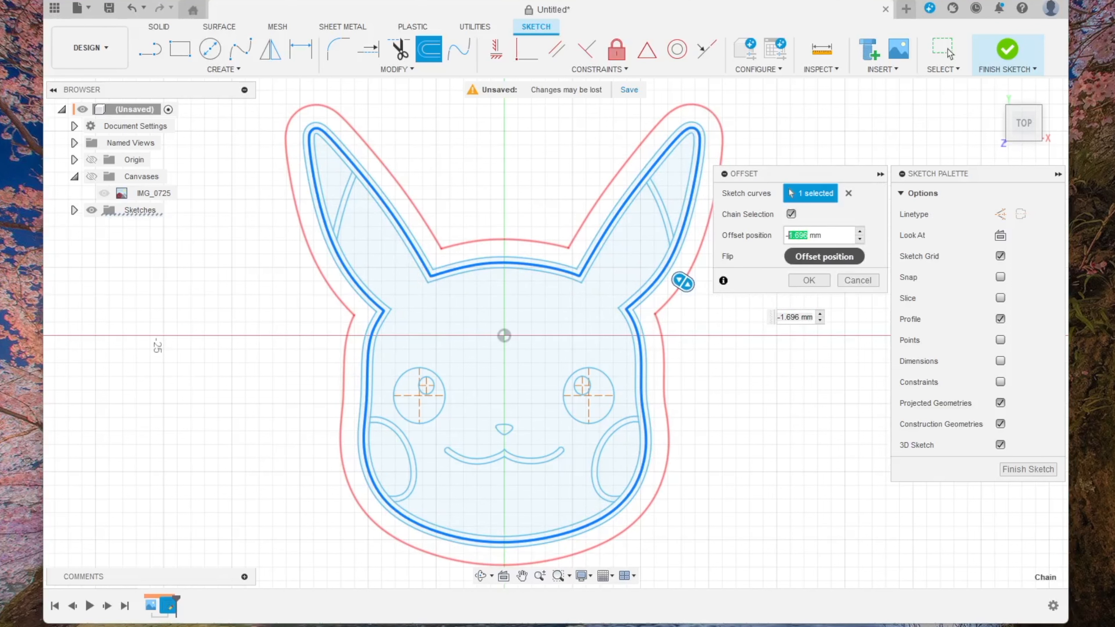
type("3")
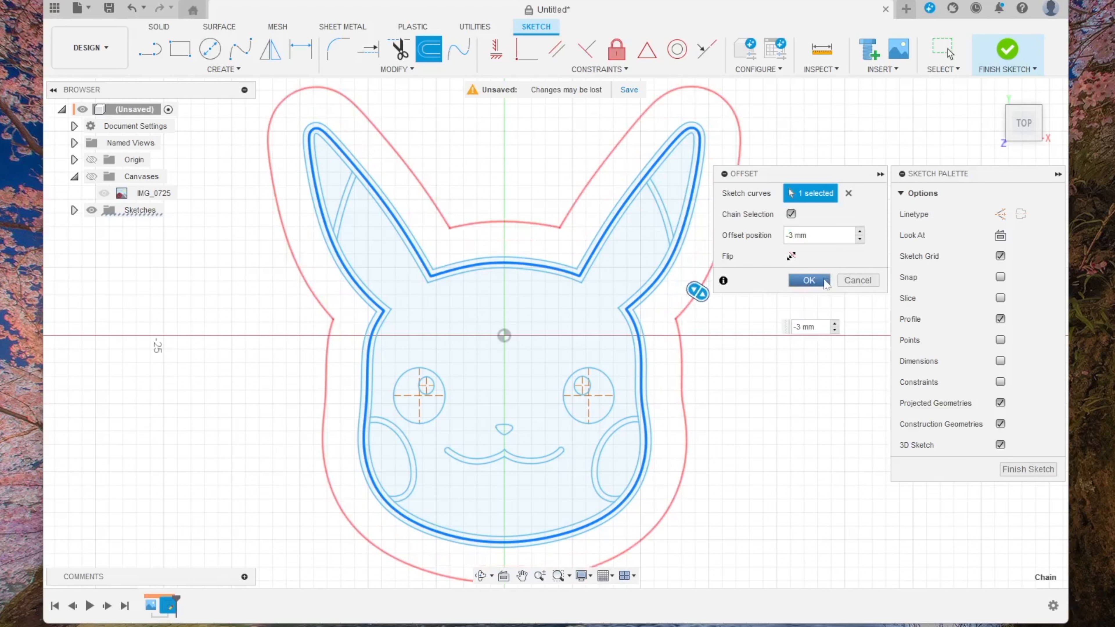
left_click(809, 280)
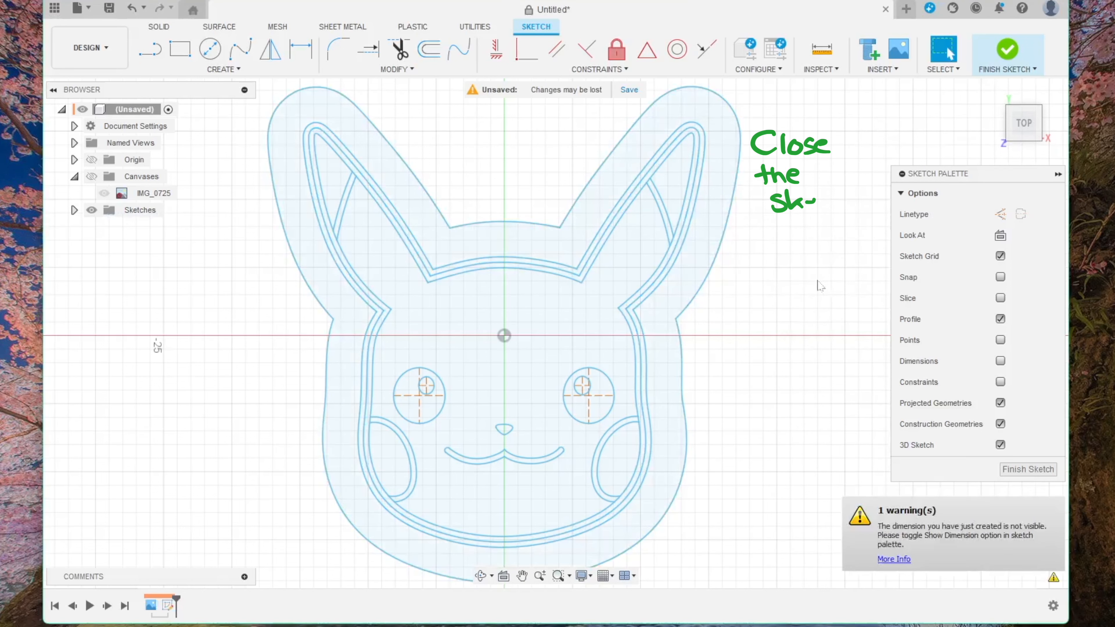
middle_click_drag(812, 281, 780, 279)
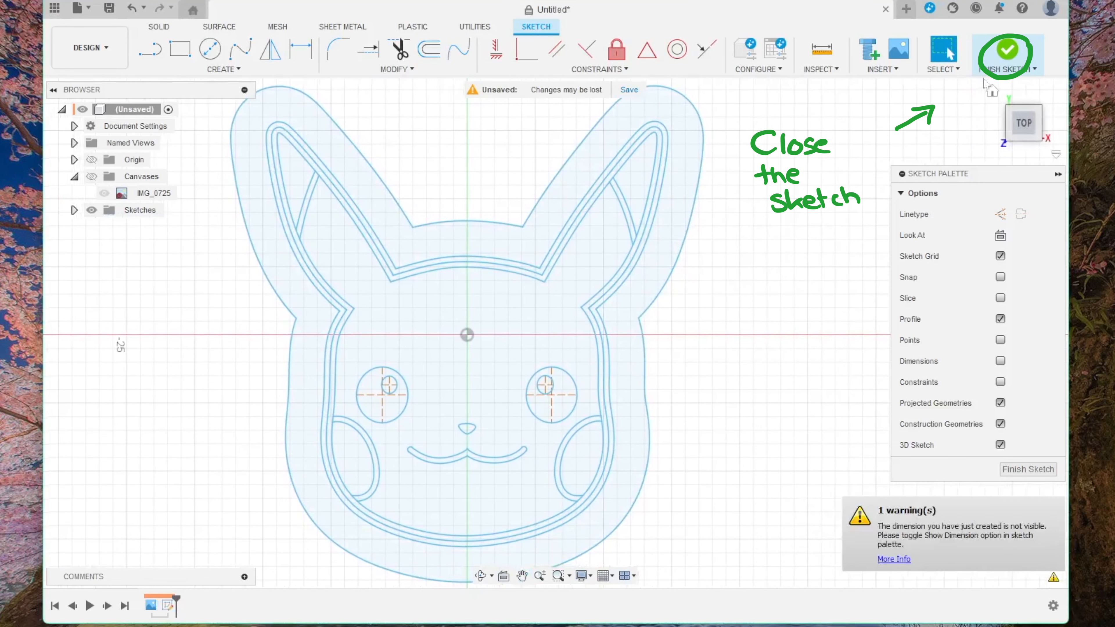
left_click(1012, 55)
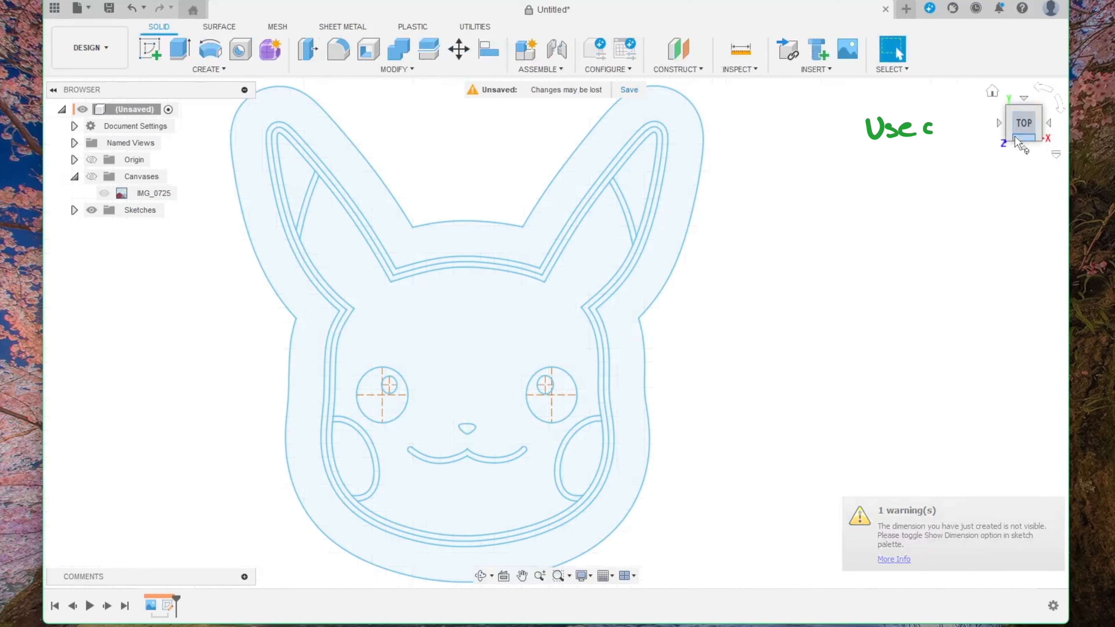
- Extrude the innermost thin ring around the head and ears 15 mm as a new body for the cutting wall
mouse_move(1022, 143)
left_mouse_down()
mouse_move(998, 118)
mouse_move(971, 219)
left_mouse_up()
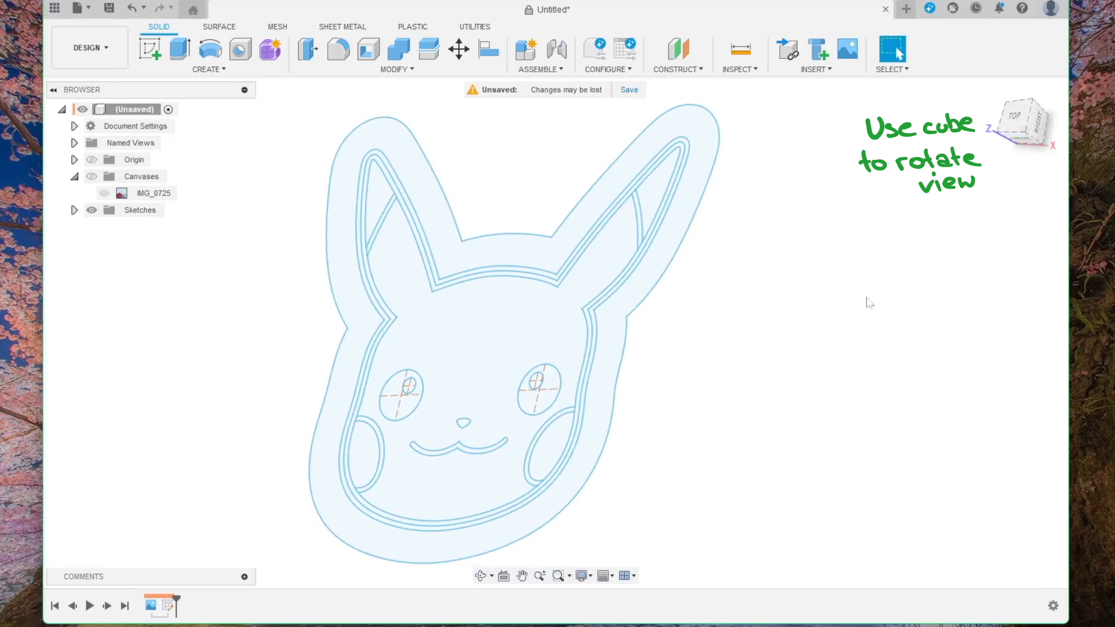
left_click(181, 52)
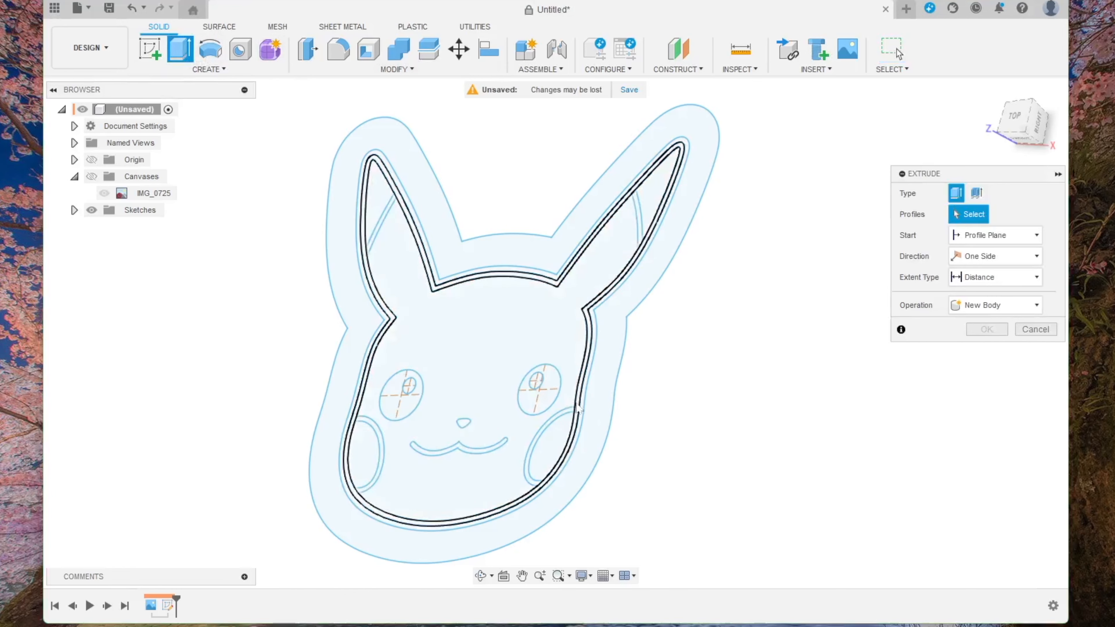
scroll(578, 408, "up", 2)
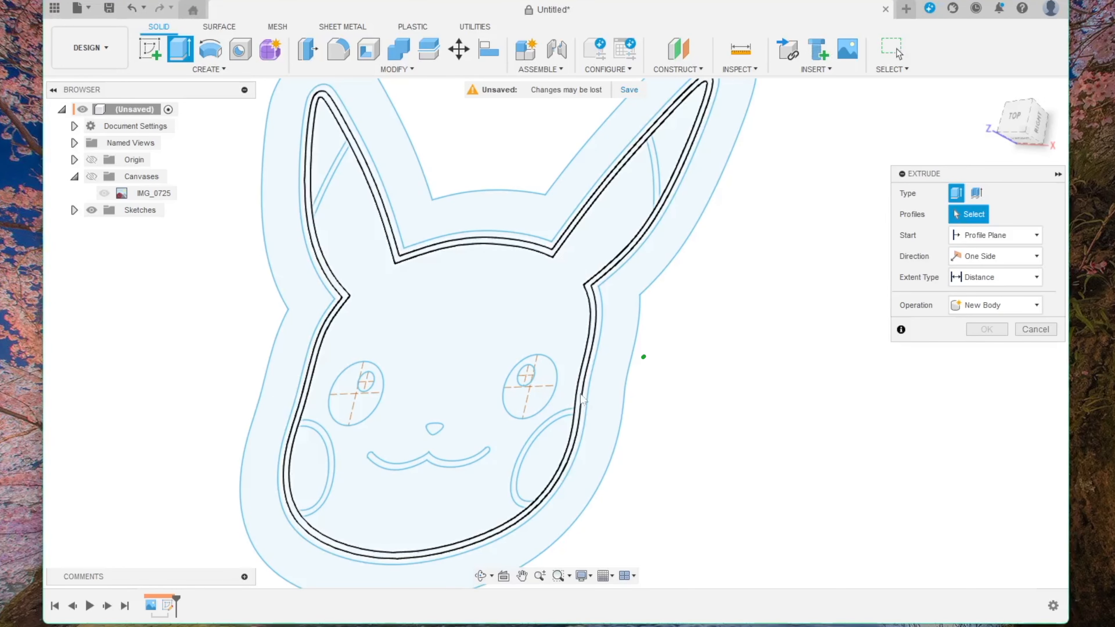
left_click(581, 398)
type("15")
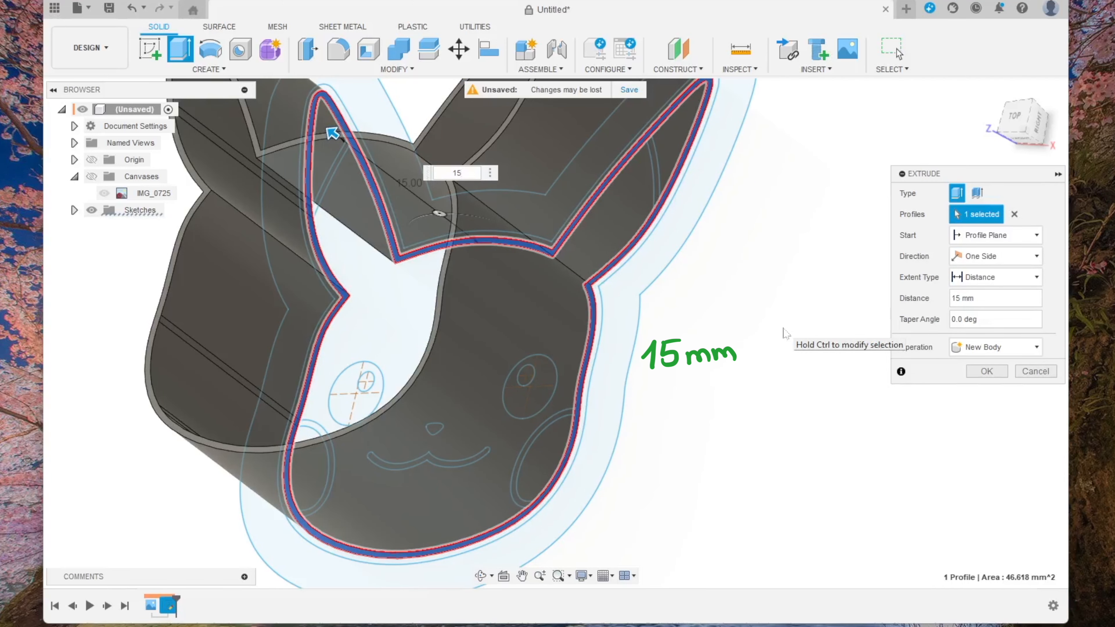
key("Return")
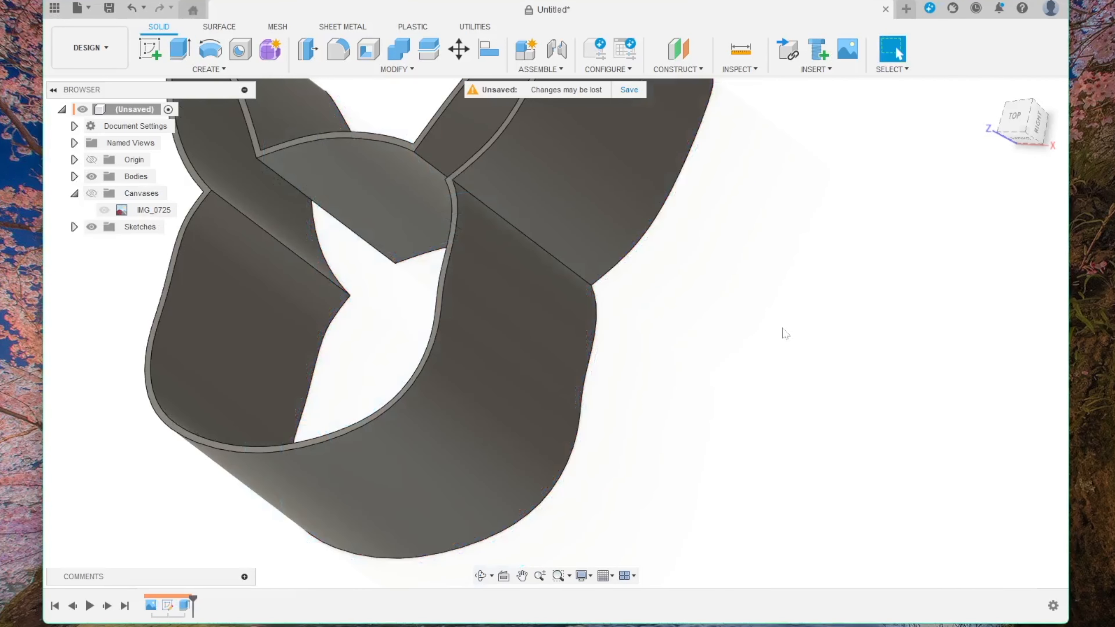
- Show Sketch1 again and extrude the thin support ring just outside the cutting wall 10 mm, joined to the body
left_click(73, 227)
left_click(104, 243)
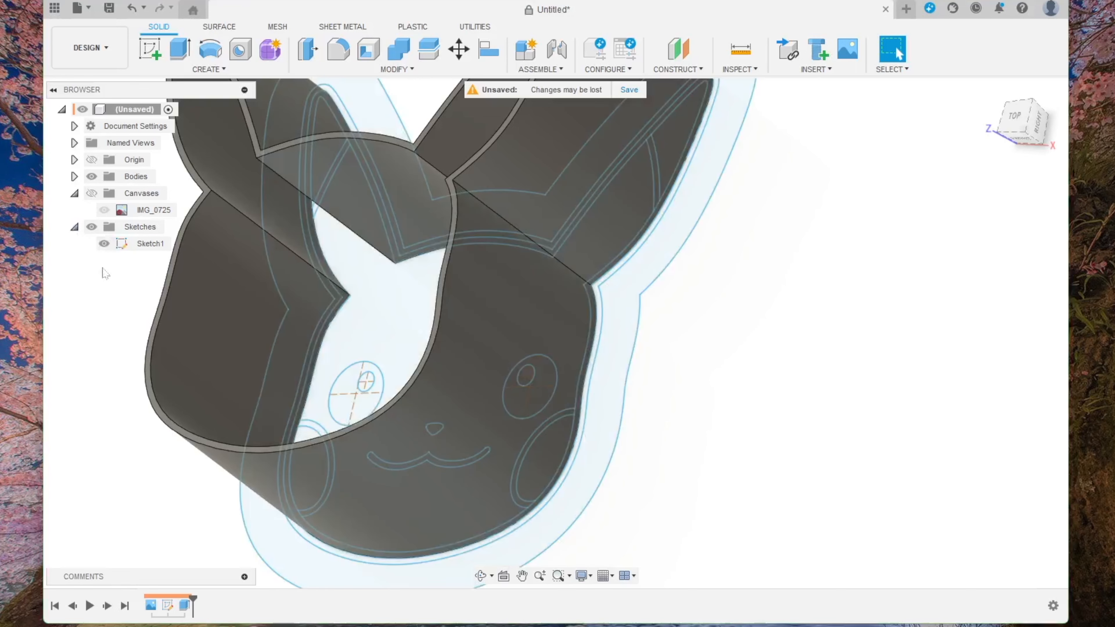
left_click(180, 49)
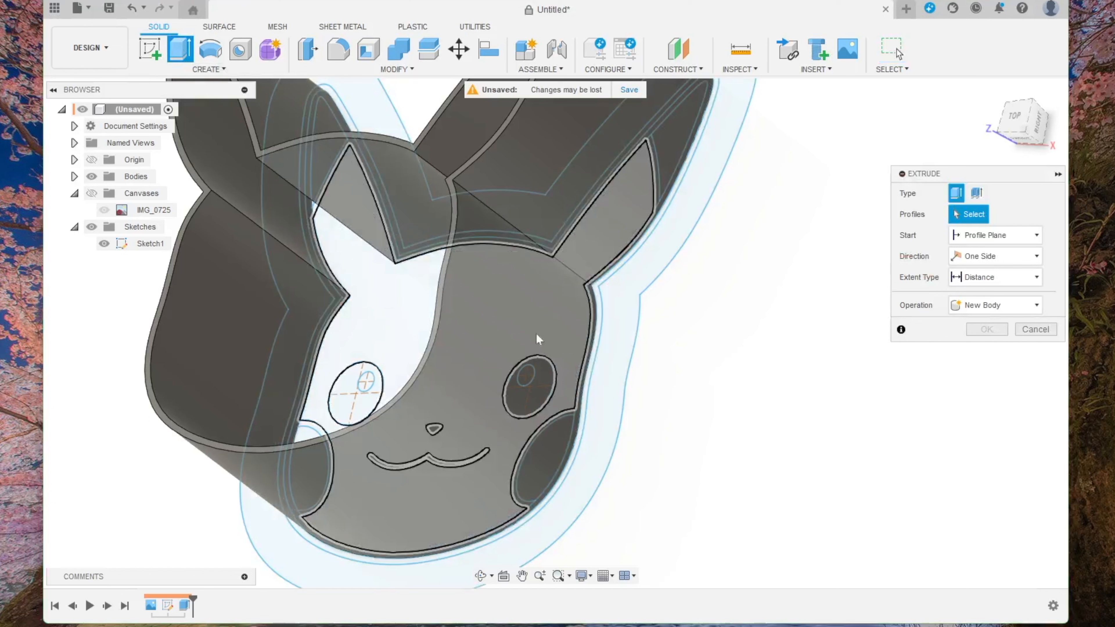
left_click(600, 311)
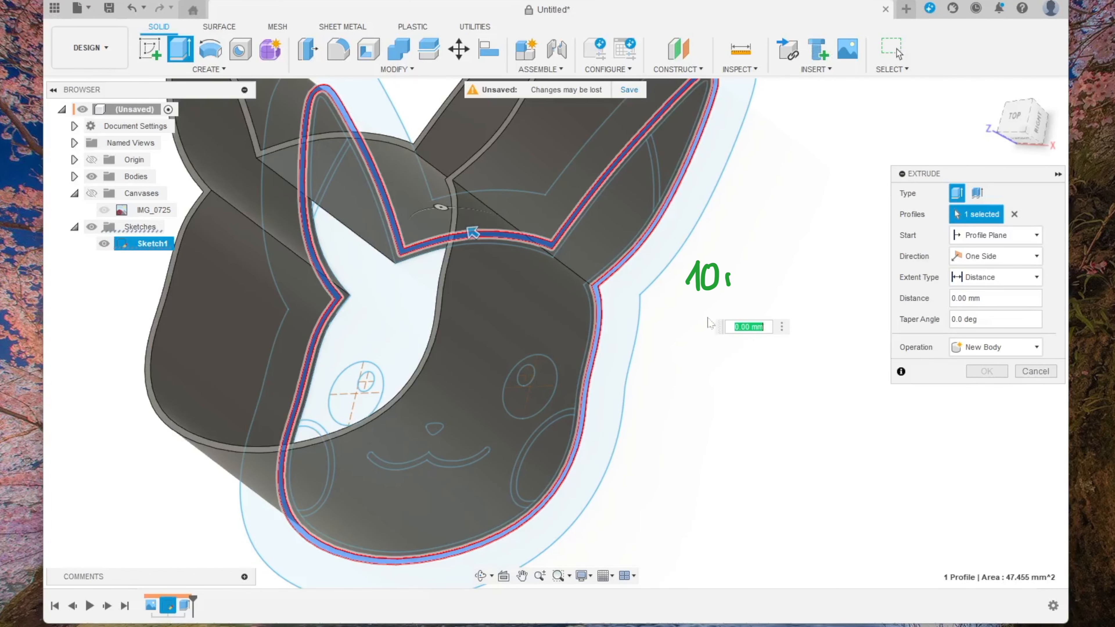
type("10")
key("Return")
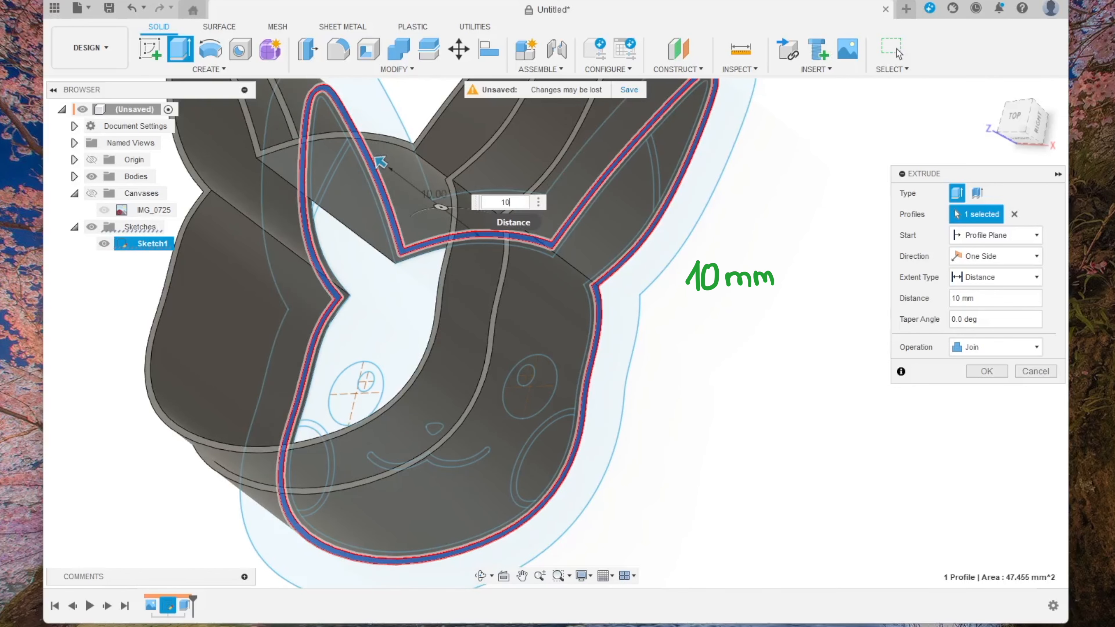
key("Return")
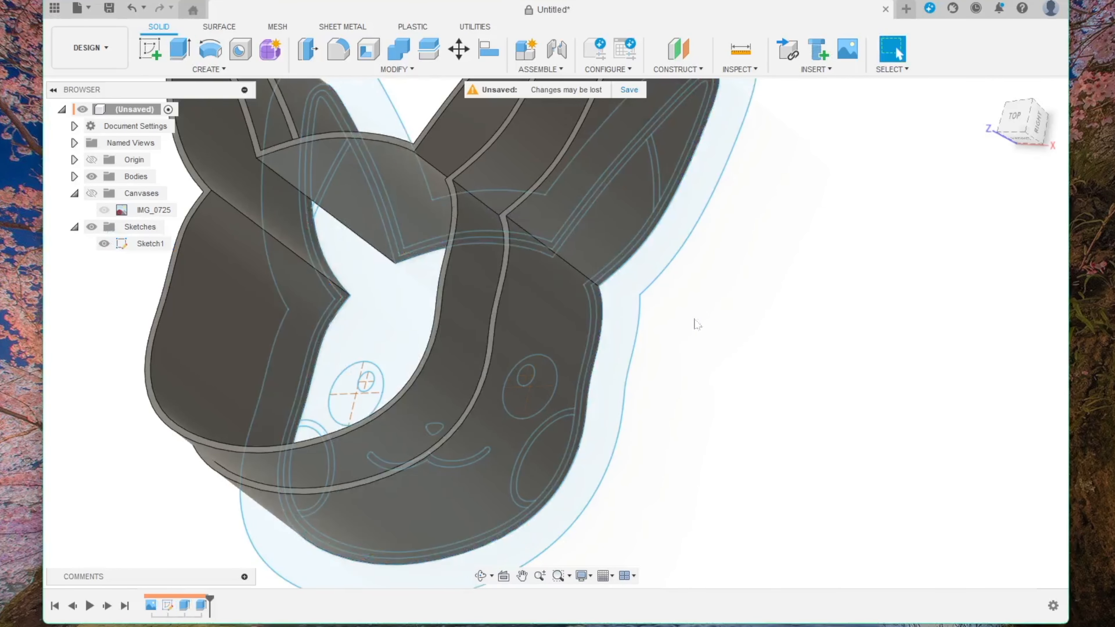
- Extrude the wide outermost handle ring 3 mm, joined to the cutter body
scroll(695, 356, "up", 3)
scroll(695, 357, "down", 2)
scroll(695, 363, "down", 3)
middle_click_drag(696, 368, 721, 391, "shift")
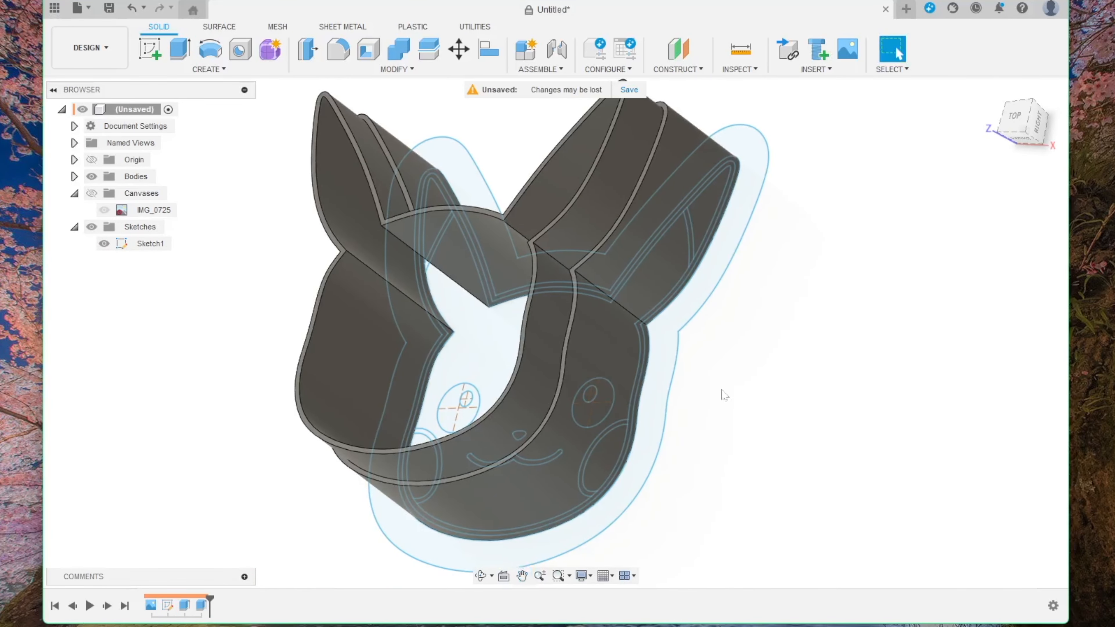
left_click(180, 51)
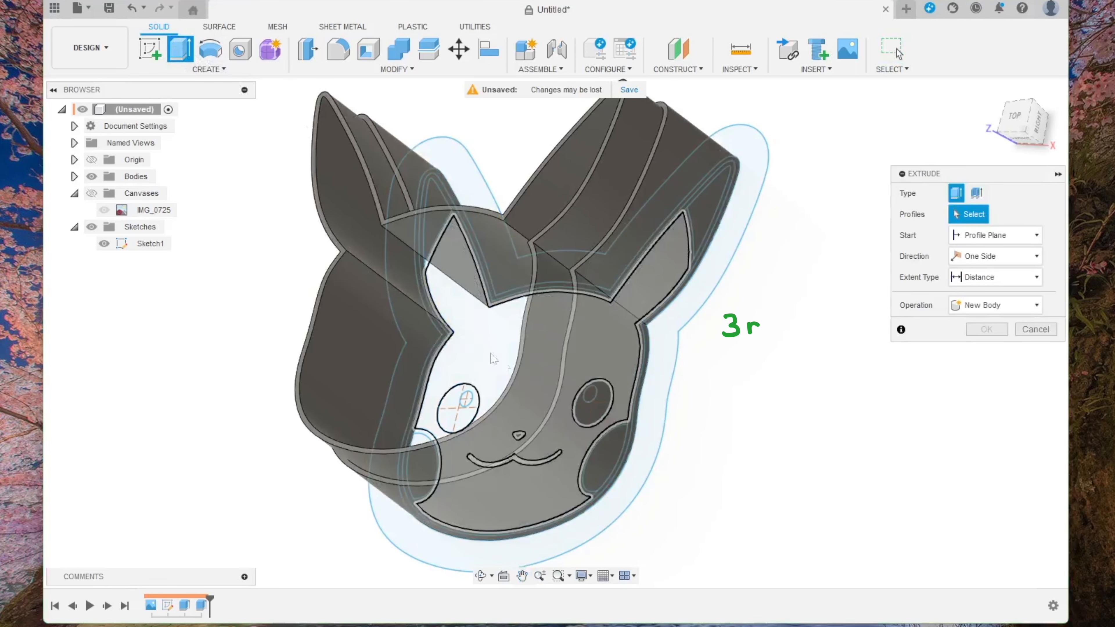
left_click(666, 399)
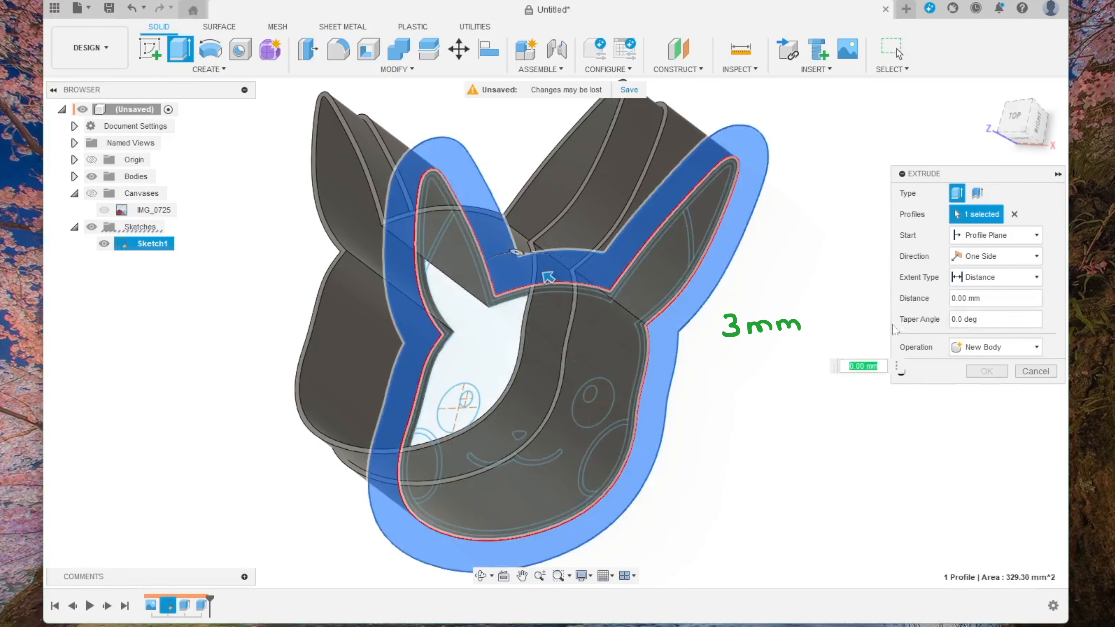
type("3")
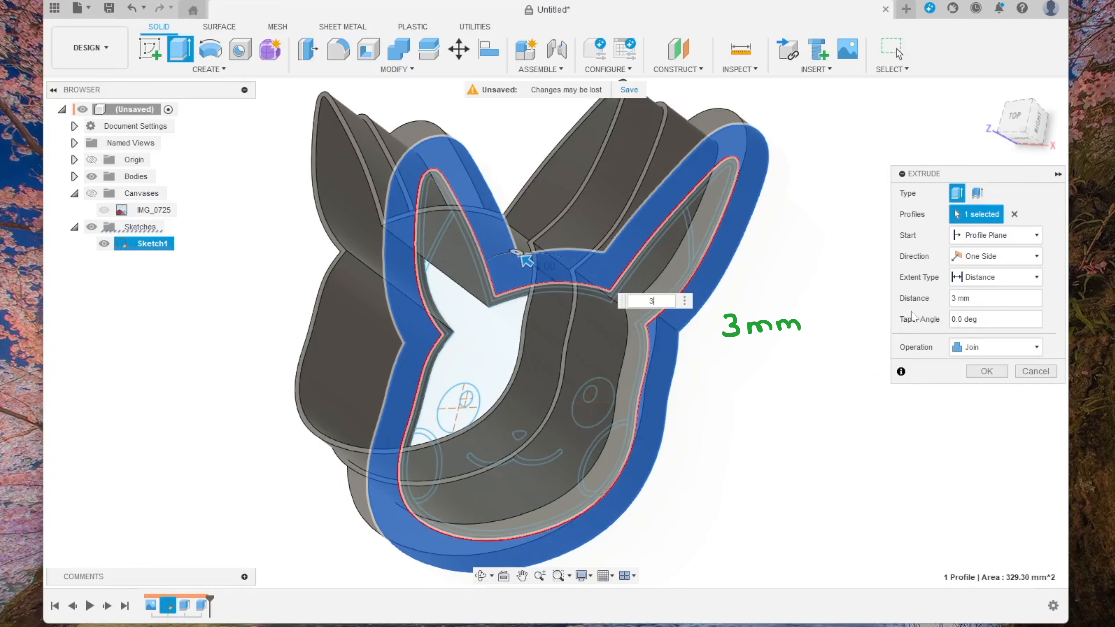
key("Return")
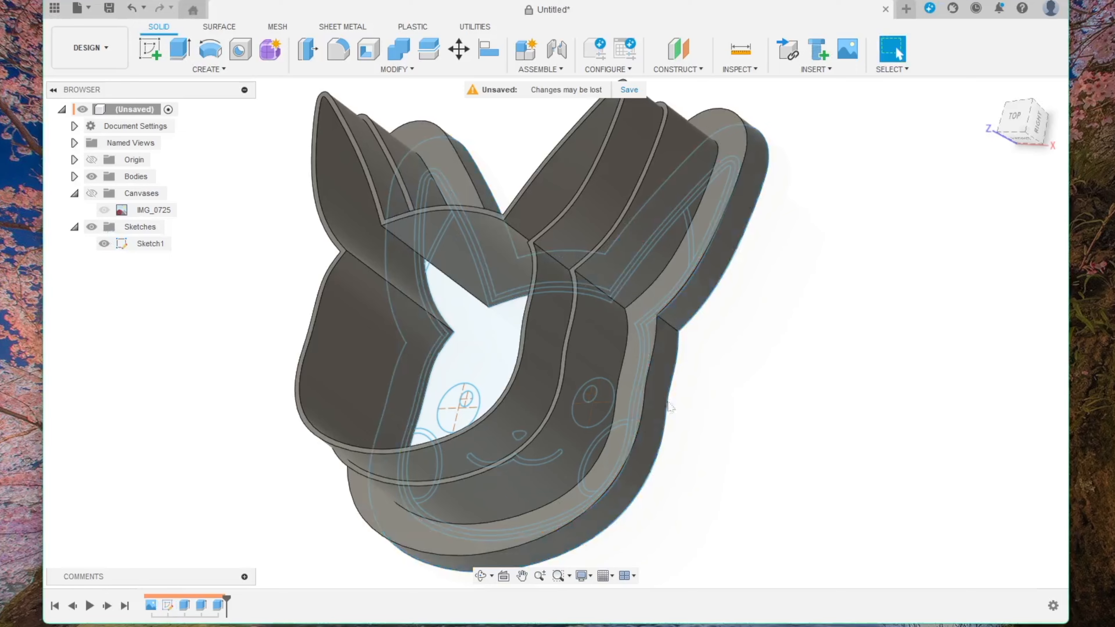
- Extrude the ear bands, cheek arcs, eyes without their highlights, mouth and nose 13.5 mm, joined to the cutter body
middle_click_drag(472, 393, 502, 432, "shift")
scroll(344, 196, "down", 2)
scroll(316, 181, "up", 5)
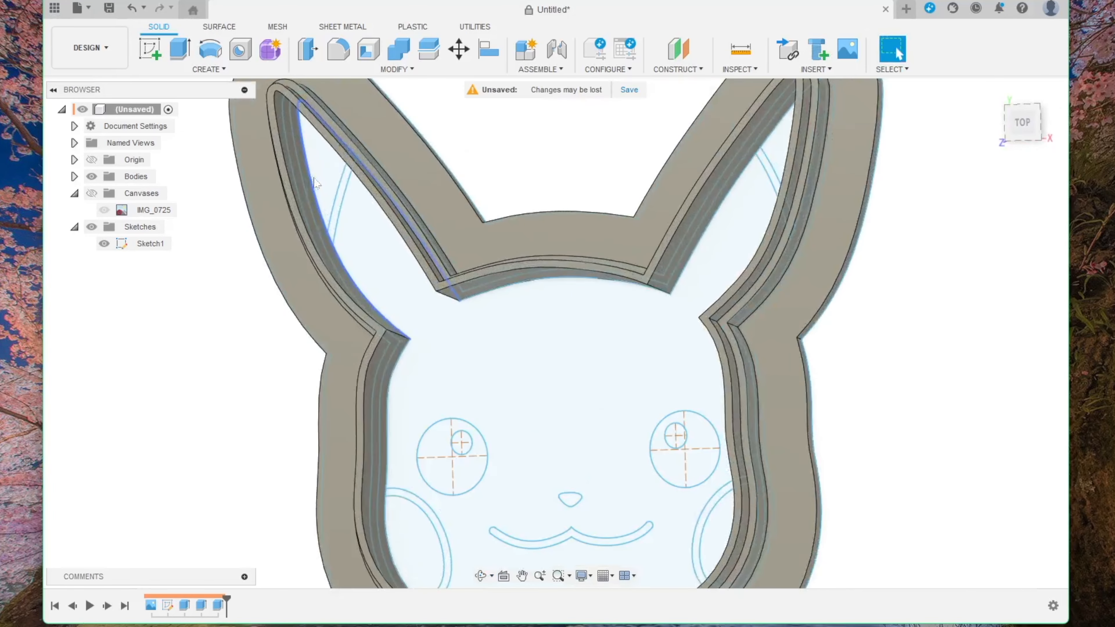
scroll(503, 88, "up", 3)
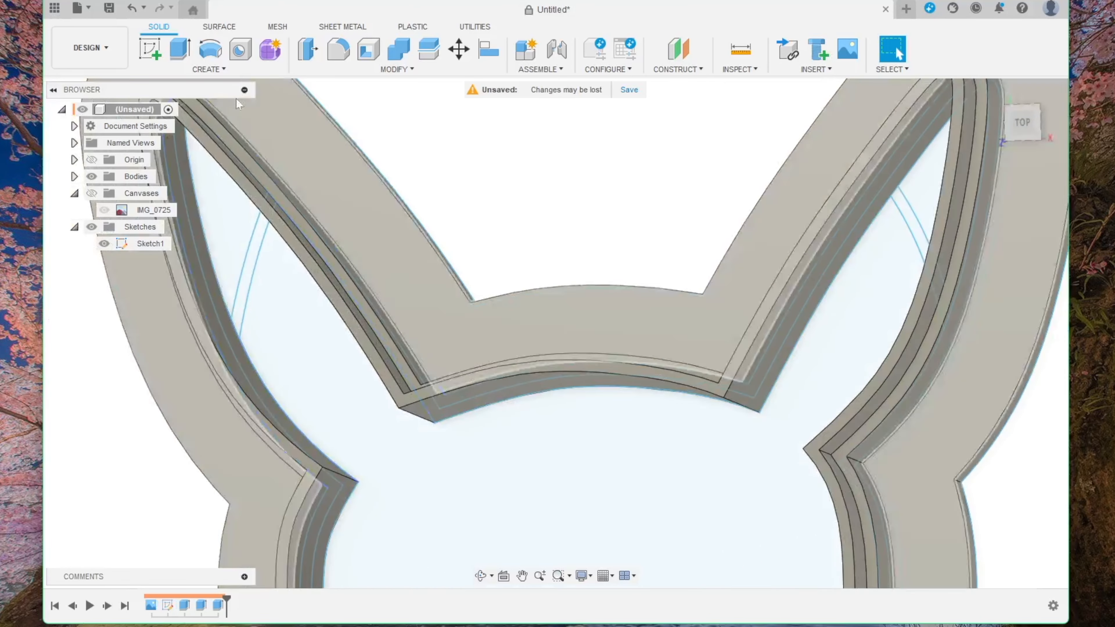
left_click(180, 48)
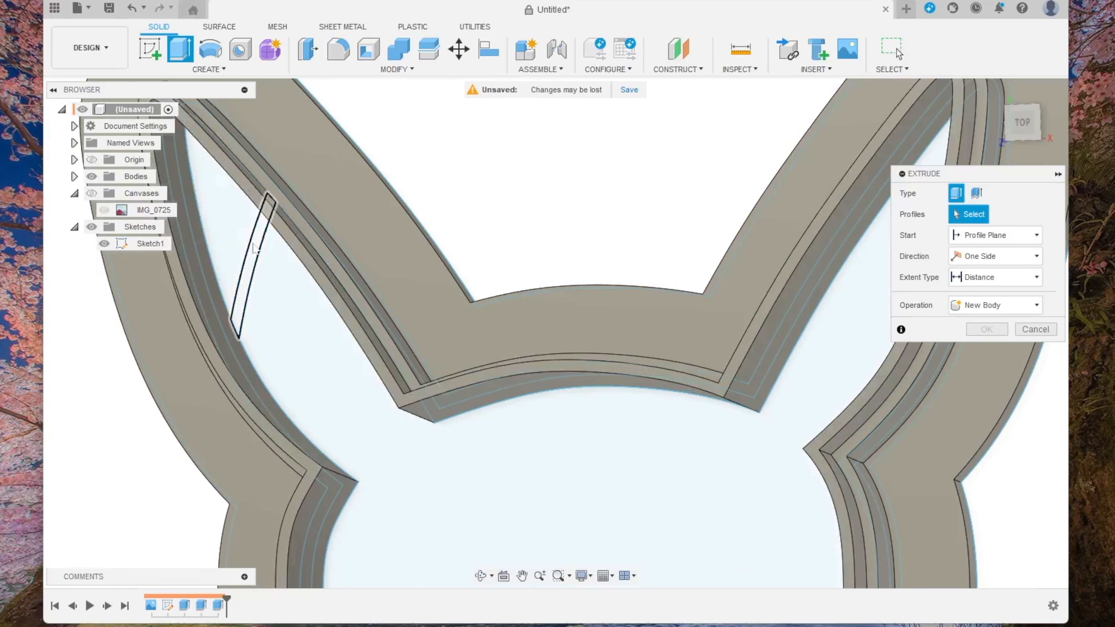
left_click(251, 264)
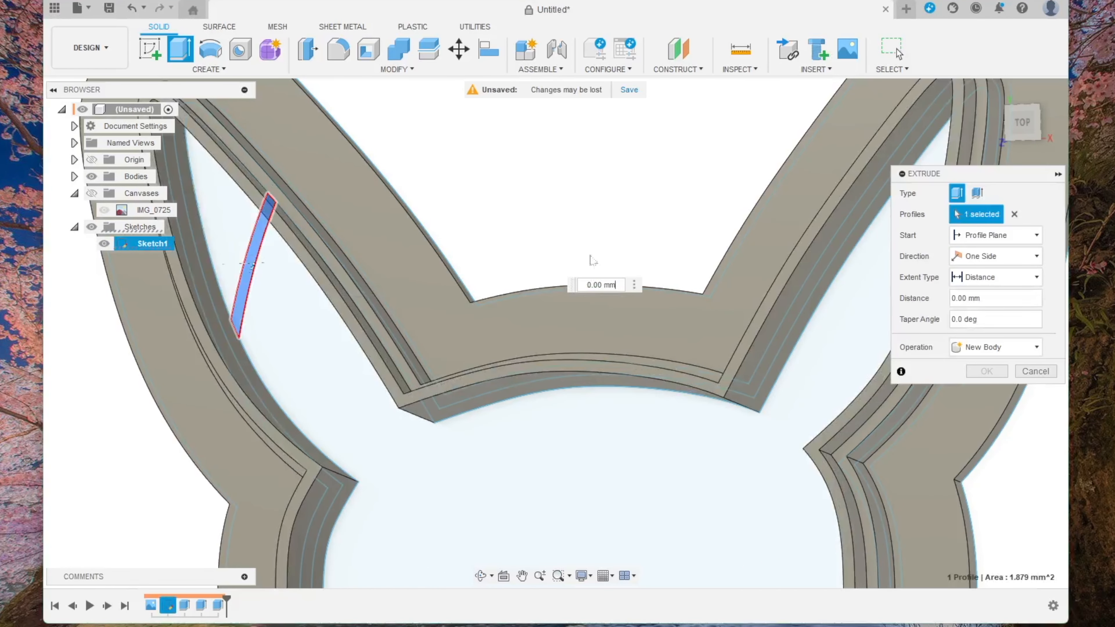
middle_click_drag(650, 213, 520, 201)
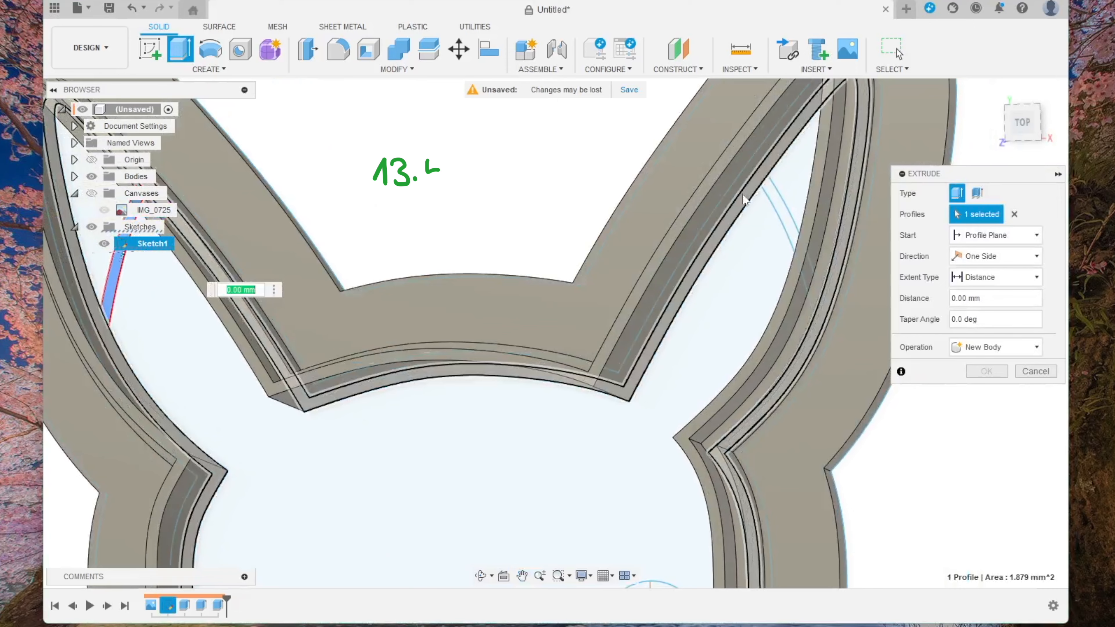
left_click(771, 199)
middle_click_drag(523, 429, 531, 145)
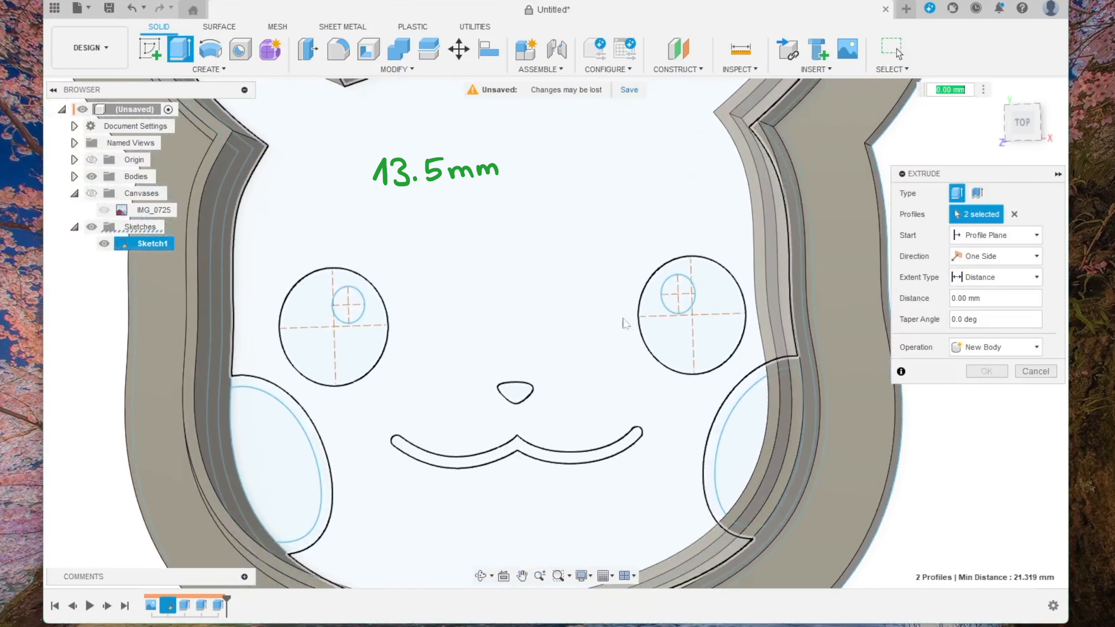
left_click(719, 423)
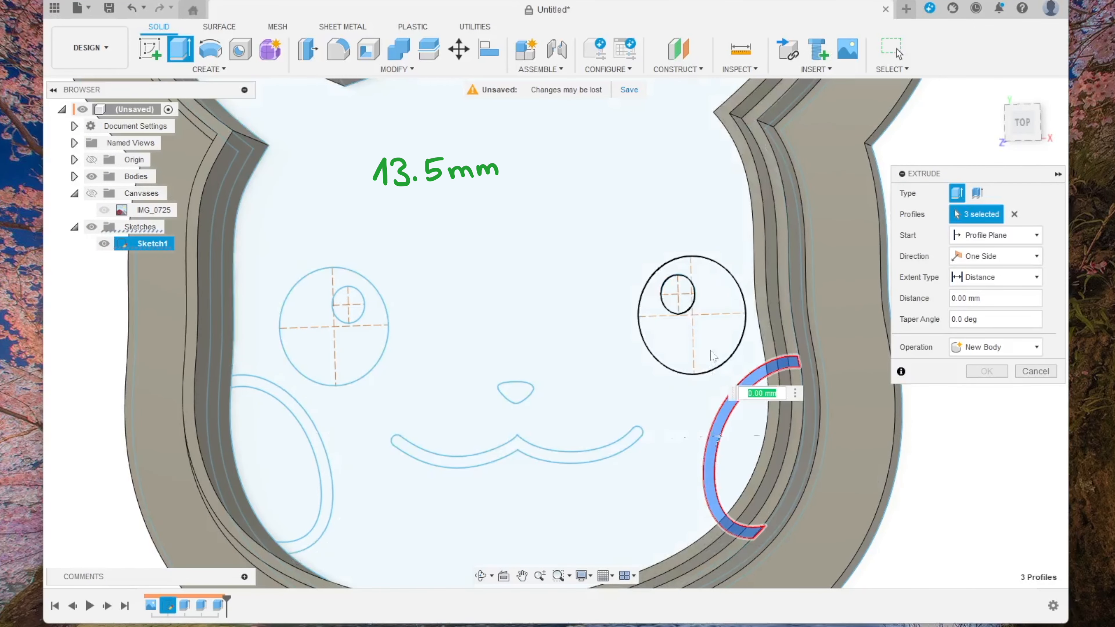
left_click(710, 360)
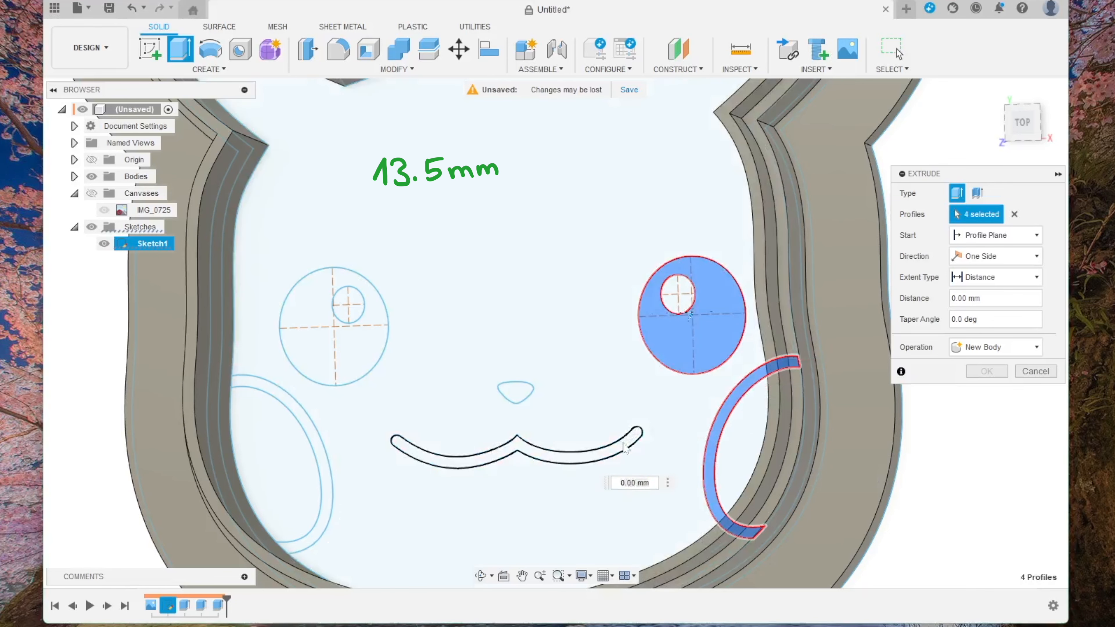
left_click(589, 451)
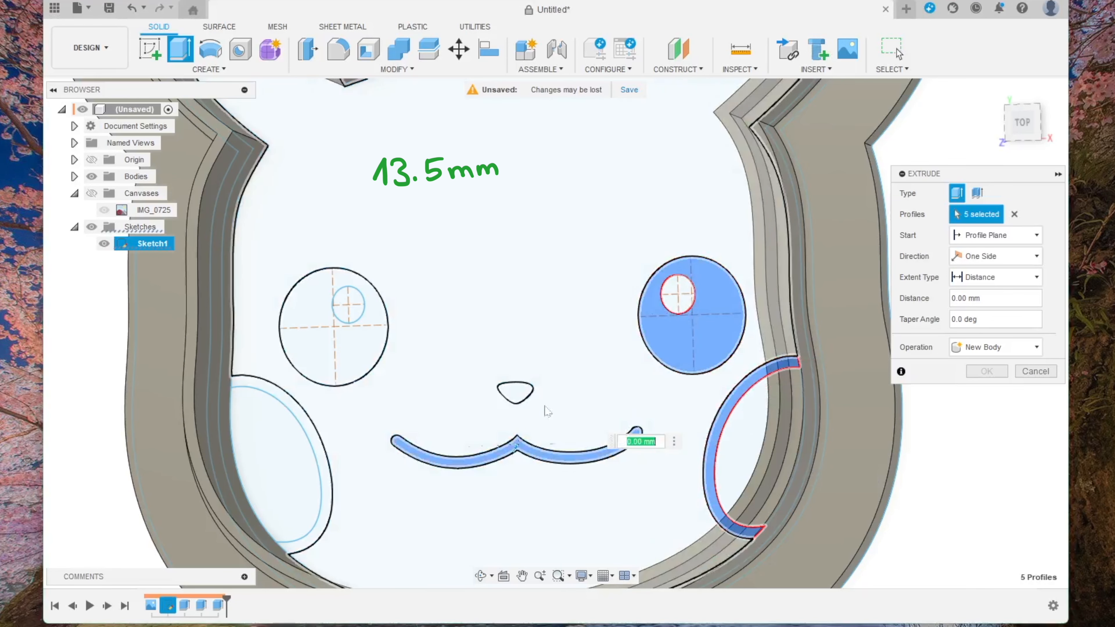
left_click(513, 398)
left_click(369, 356)
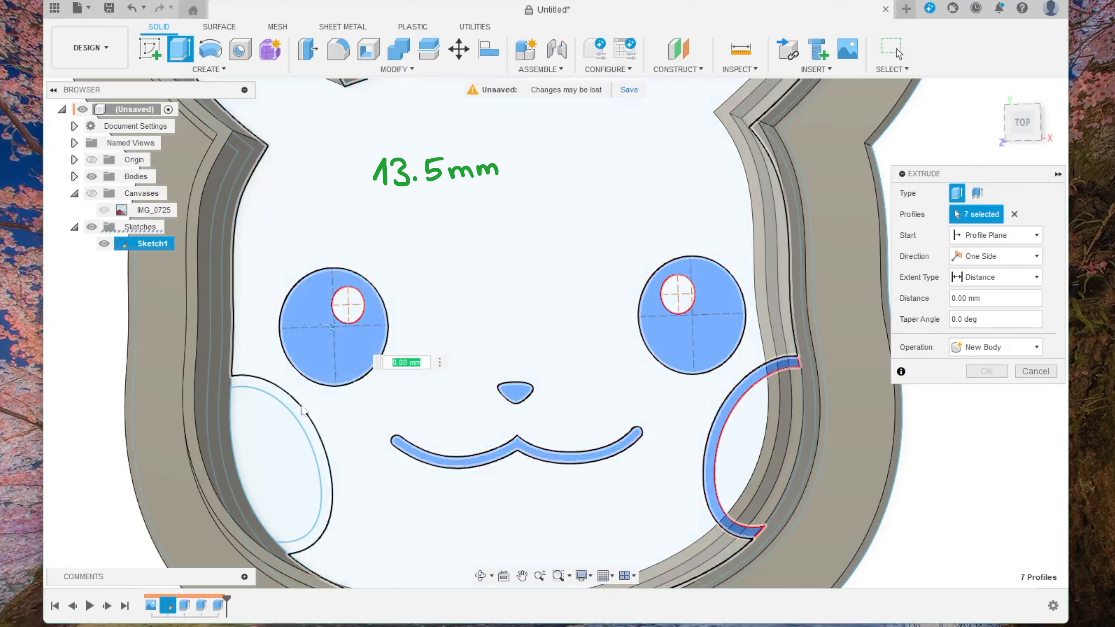
left_click(305, 413)
scroll(347, 466, "down", 3)
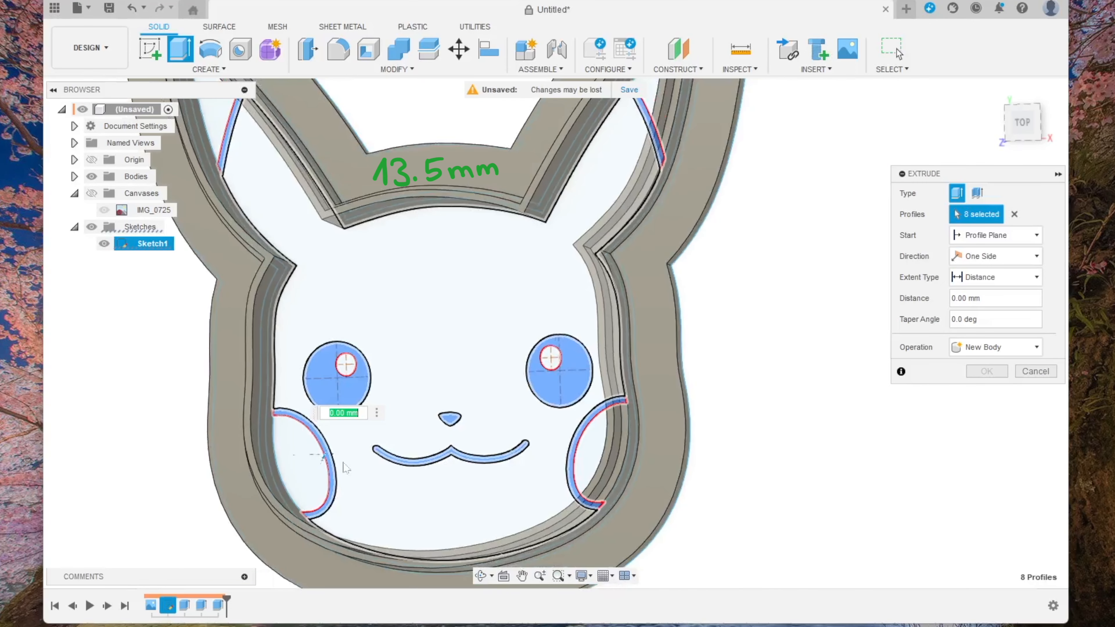
scroll(345, 468, "down", 2)
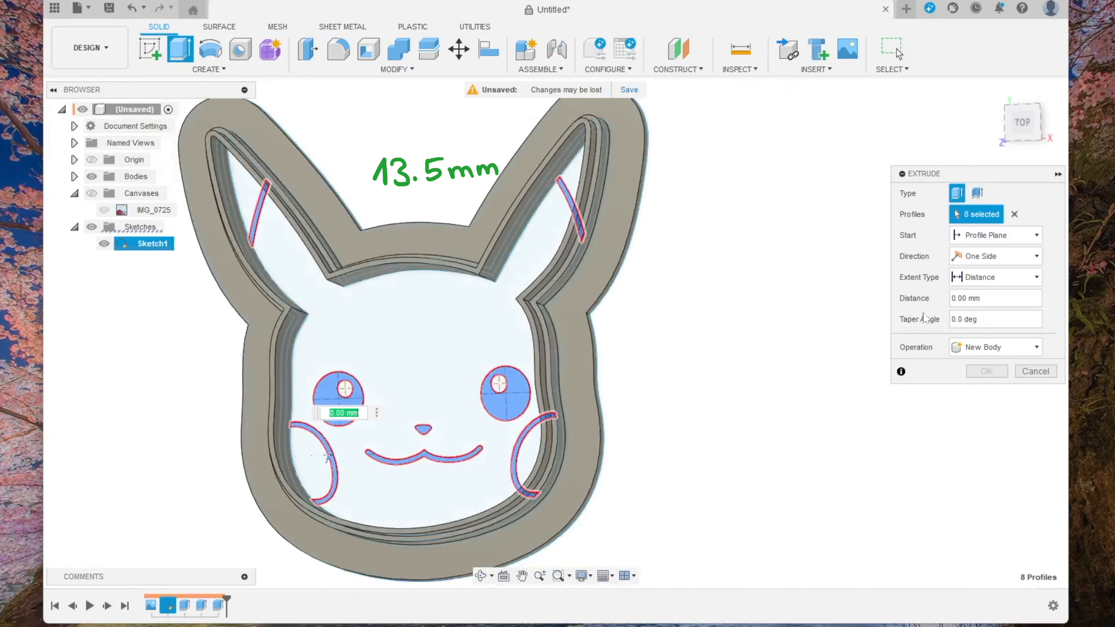
key("Return")
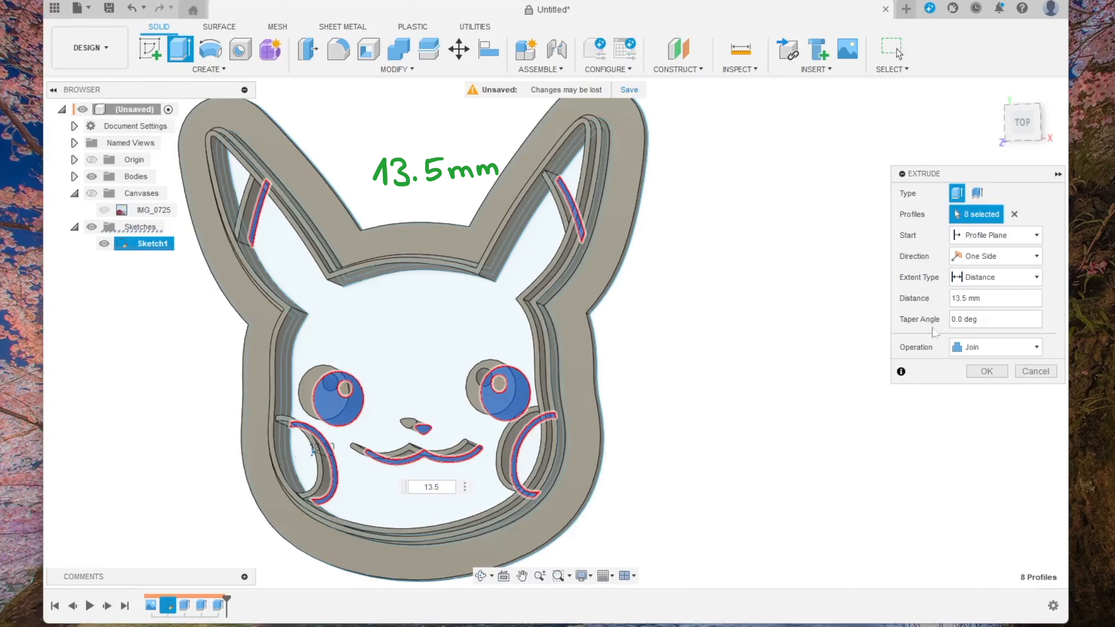
left_click(984, 371)
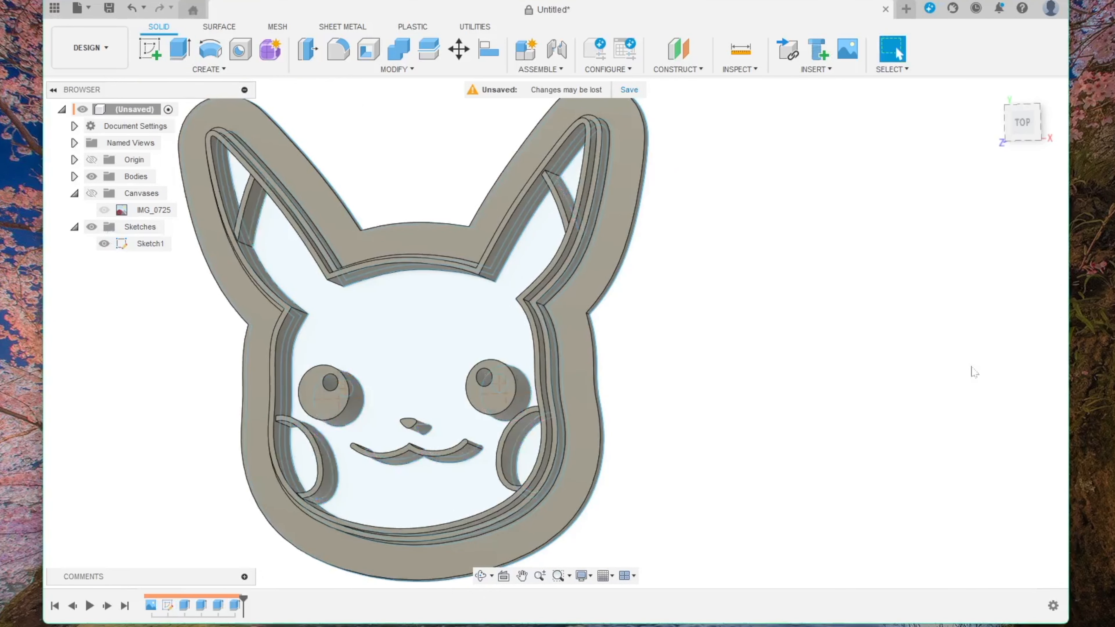
- Hide all sketches so only the cutter body is displayed
left_click(92, 226)
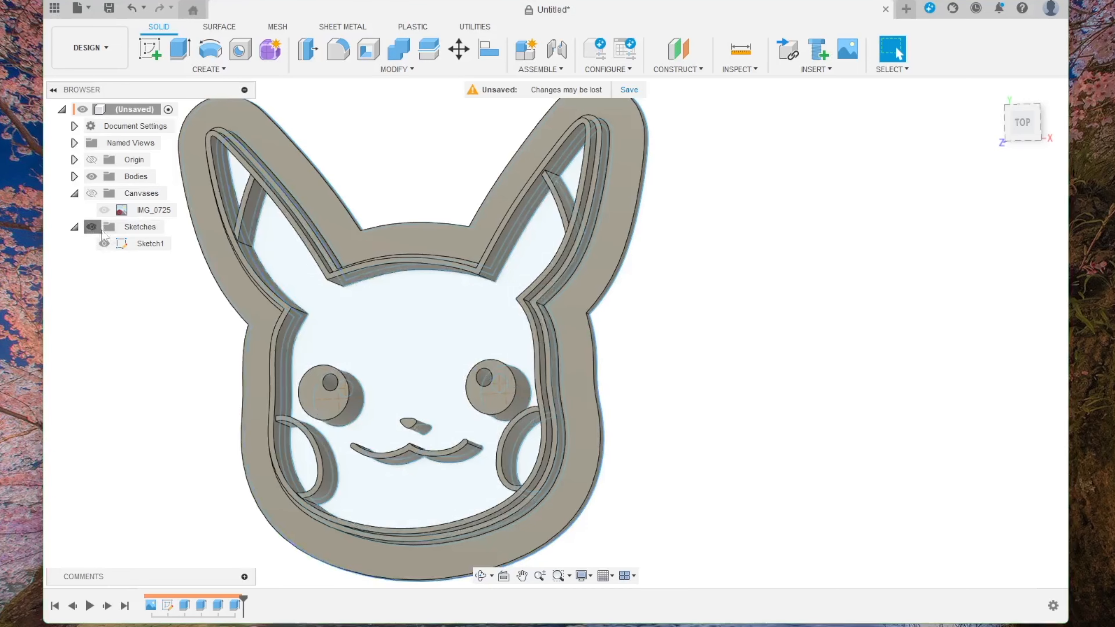
middle_click_drag(216, 309, 329, 294)
mouse_move(438, 457)
middle_mouse_down("shift")
mouse_move(375, 454)
mouse_move(457, 463)
mouse_move(505, 455)
mouse_move(463, 463)
middle_mouse_up("shift")
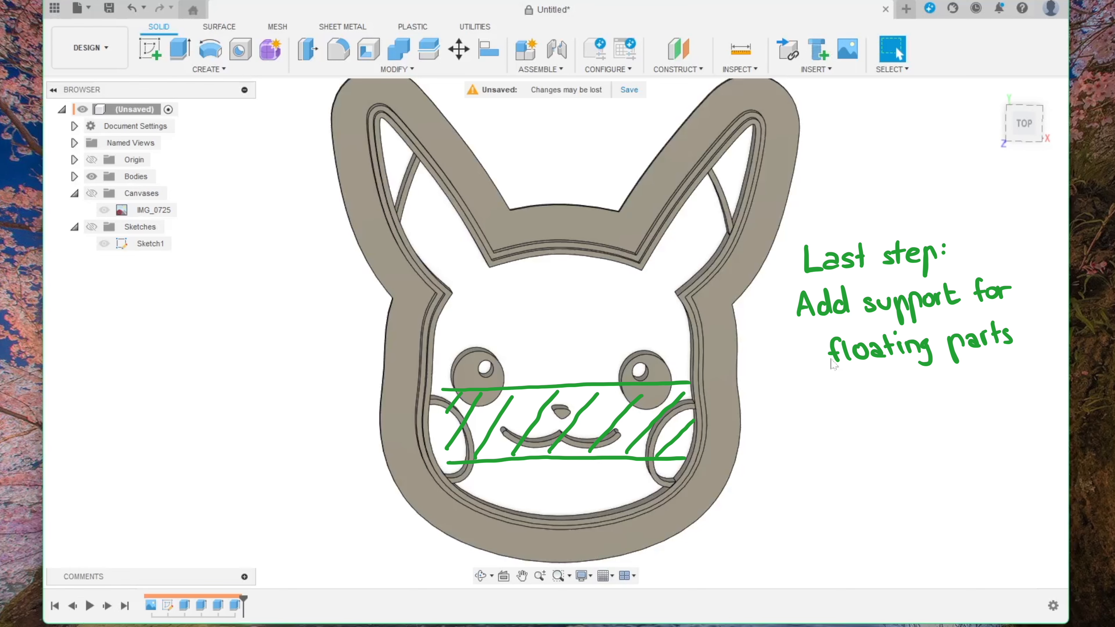
- Start a sketch on the handle's bottom face and draw a horizontal line about 33.5 mm long across the upper eyes, past both head sides
mouse_move(294, 356)
middle_mouse_down("shift")
mouse_move(483, 381)
mouse_move(431, 352)
mouse_move(328, 158)
middle_mouse_up("shift")
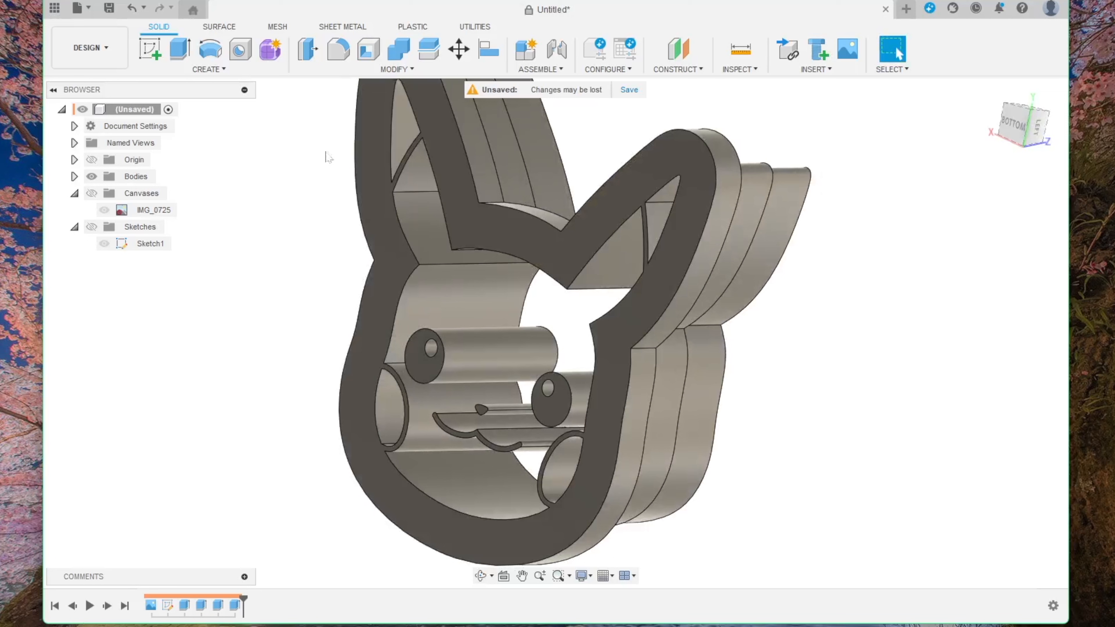
left_click(154, 53)
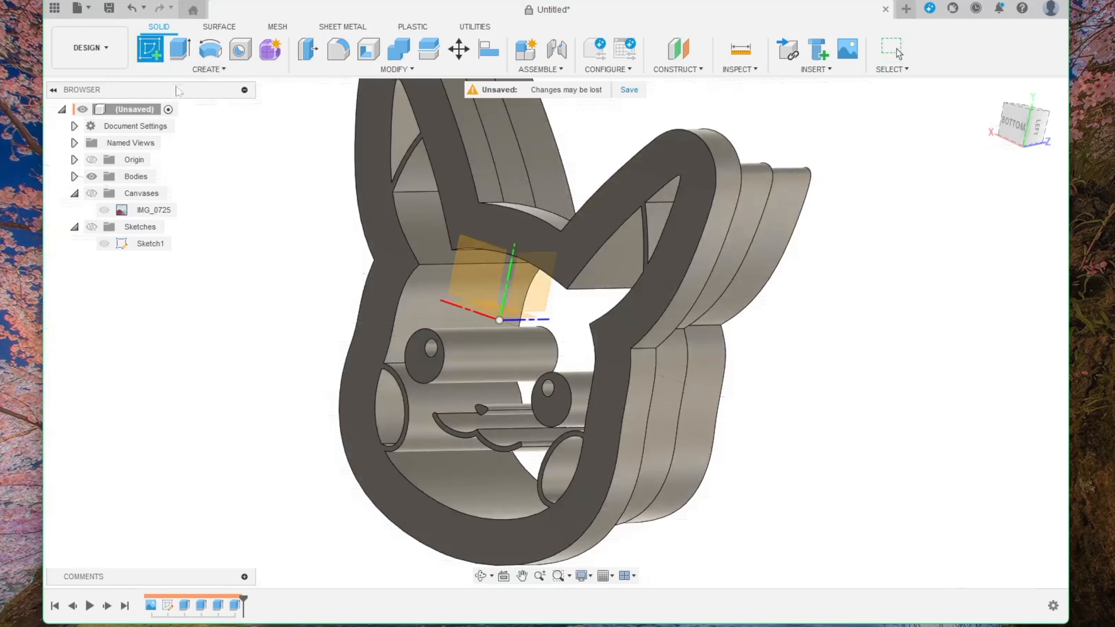
left_click(389, 263)
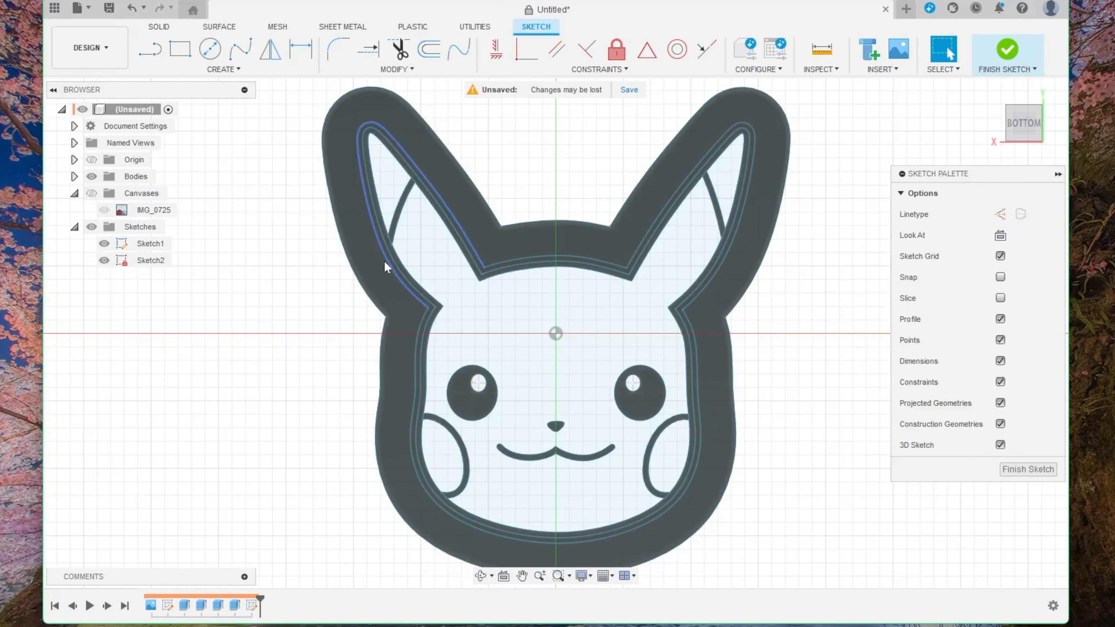
scroll(336, 350, "up", 5)
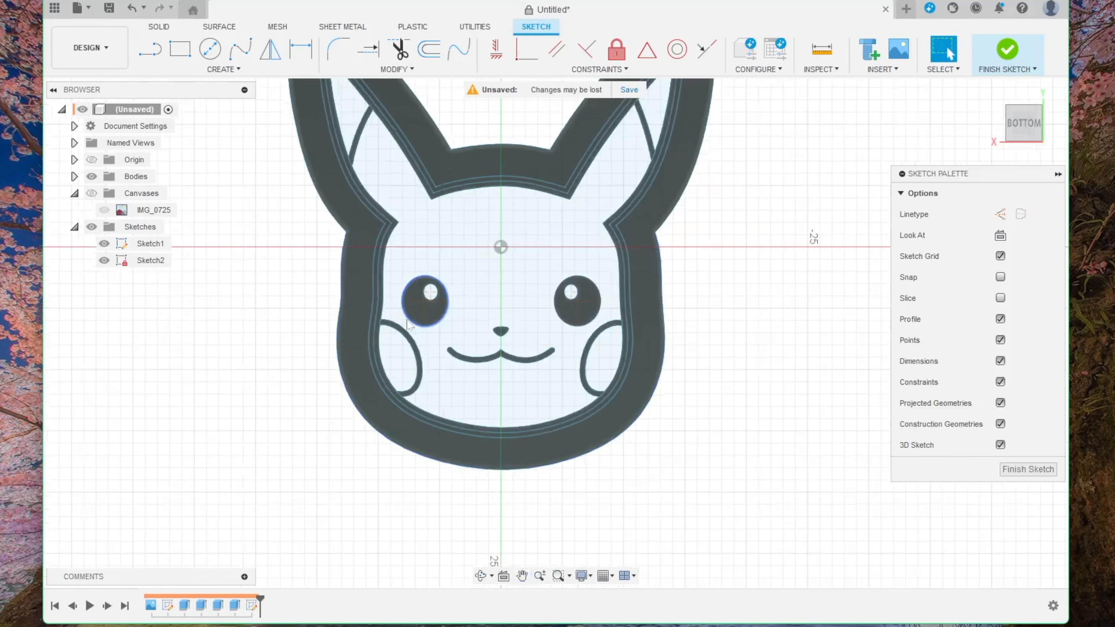
scroll(408, 324, "up", 2)
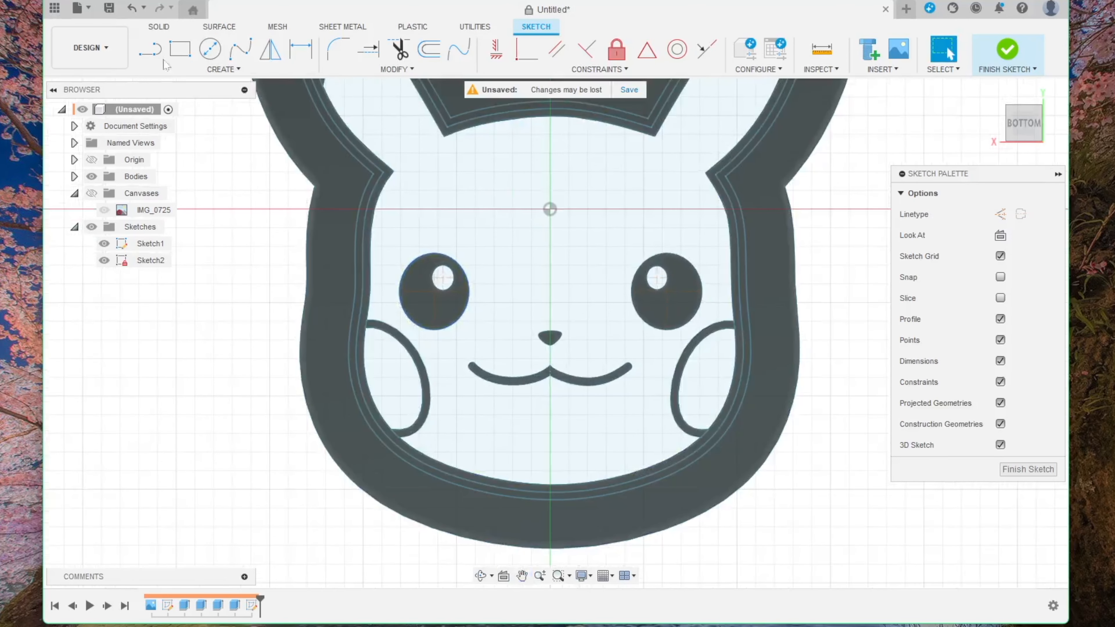
left_click(152, 49)
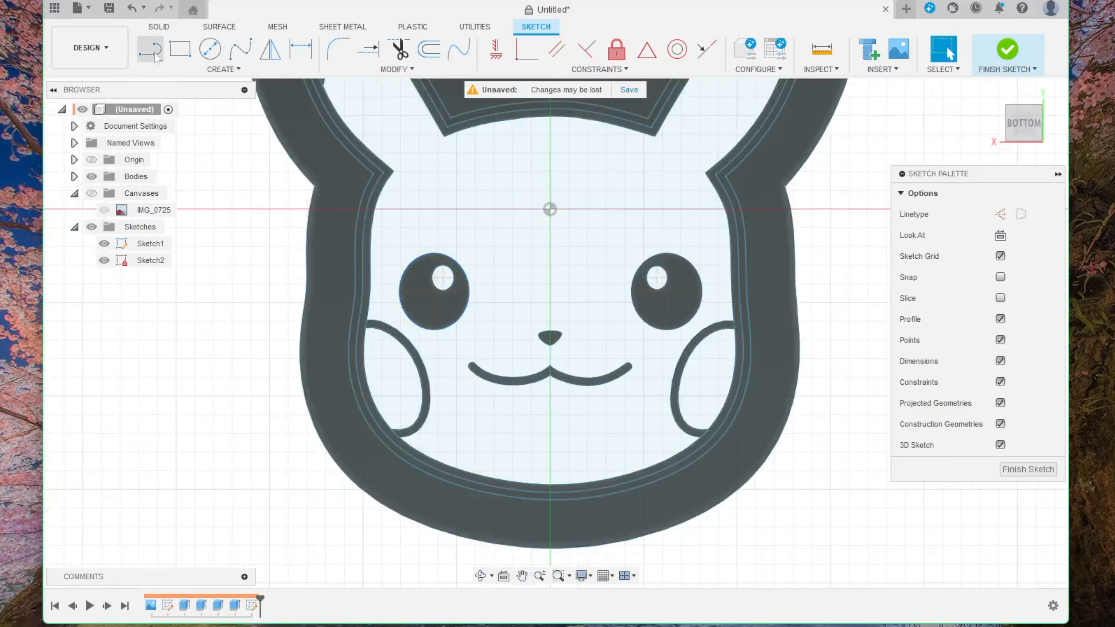
left_click(224, 263)
left_click(852, 263)
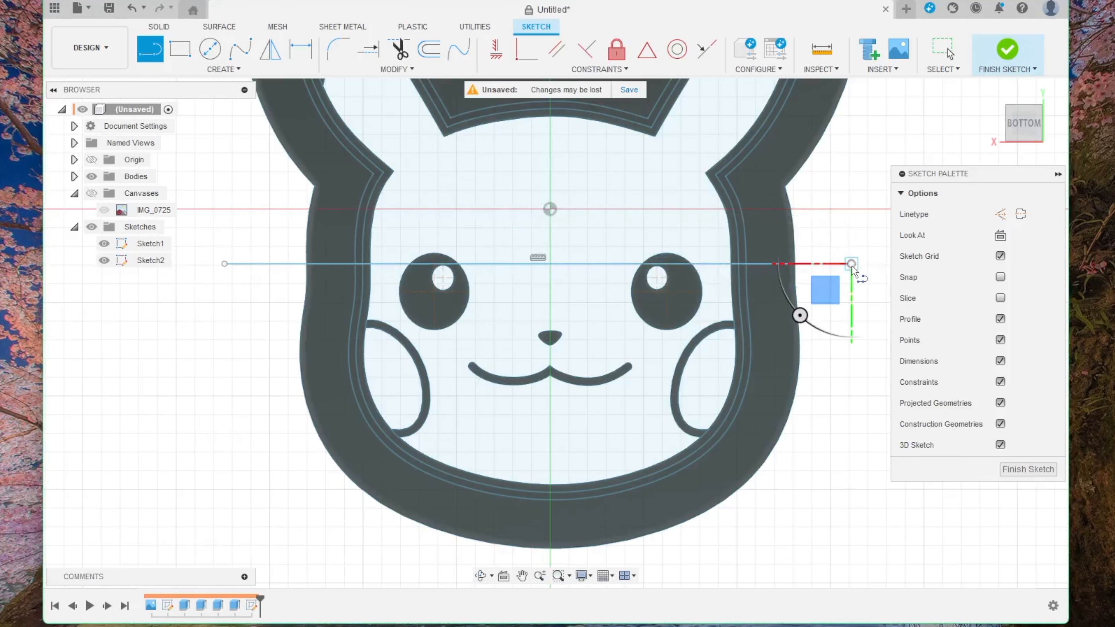
key("Escape")
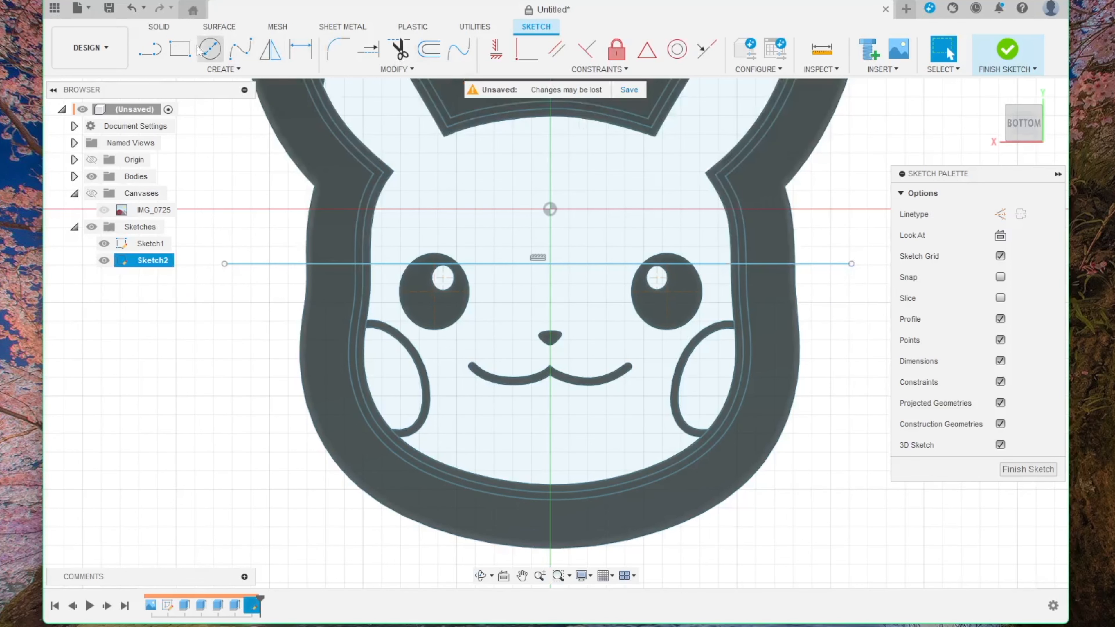
- Draw a second horizontal line about 33 mm long just below the mouth, crossing both cheeks and extending past the head outline
left_click(157, 51)
left_click(233, 390)
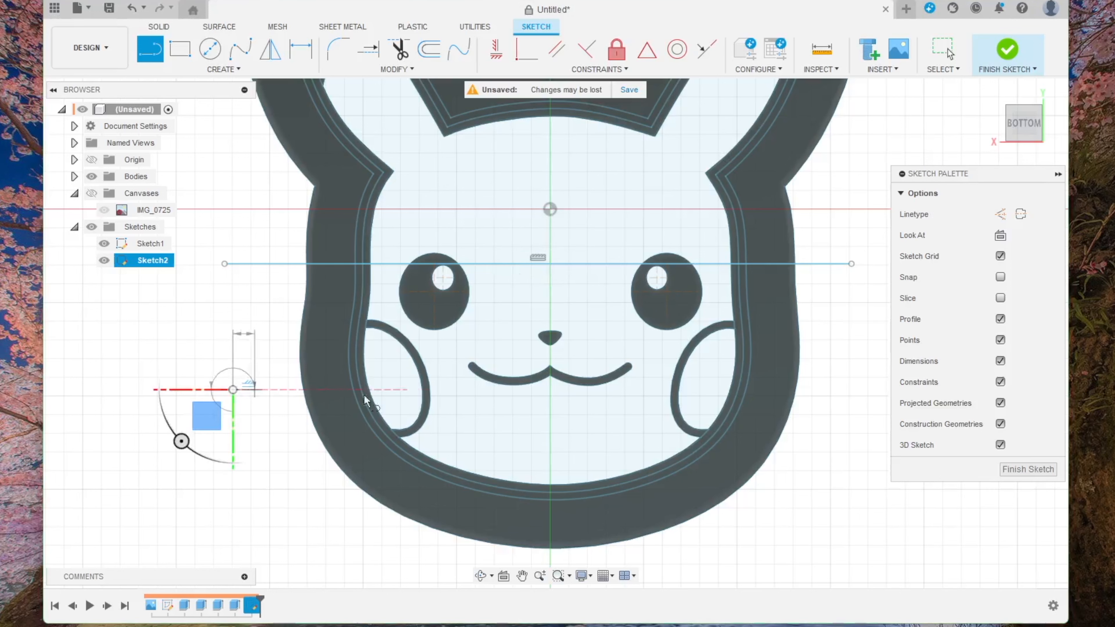
left_click(850, 390)
key("Escape")
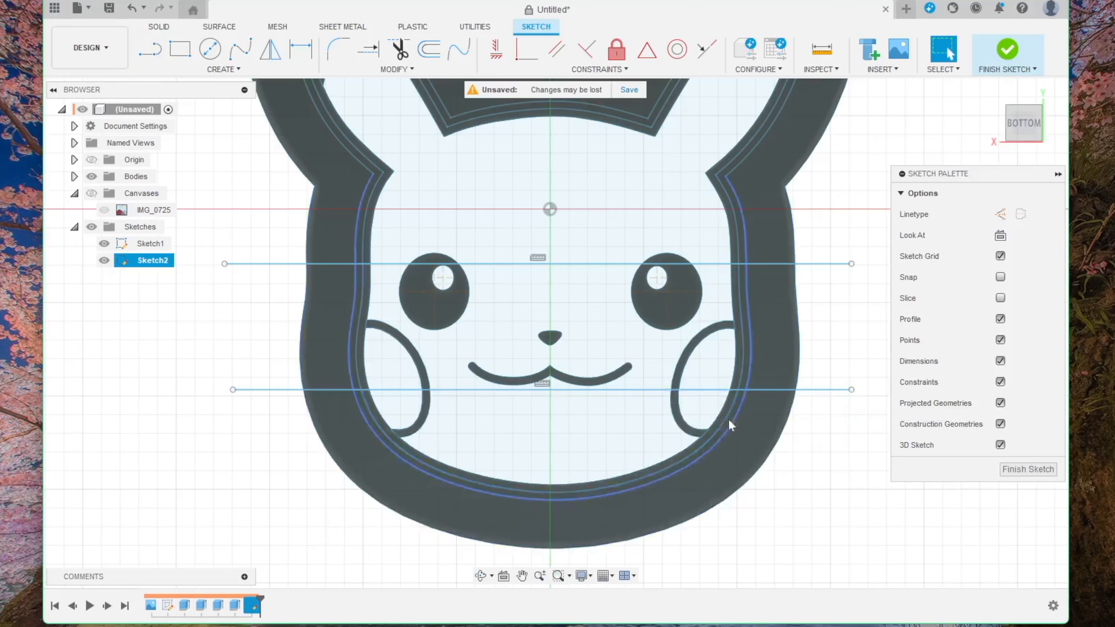
- Nudge the lower line, move the upper line down through the eye highlights, and finish the sketch
scroll(558, 393, "up", 2)
left_click(563, 389)
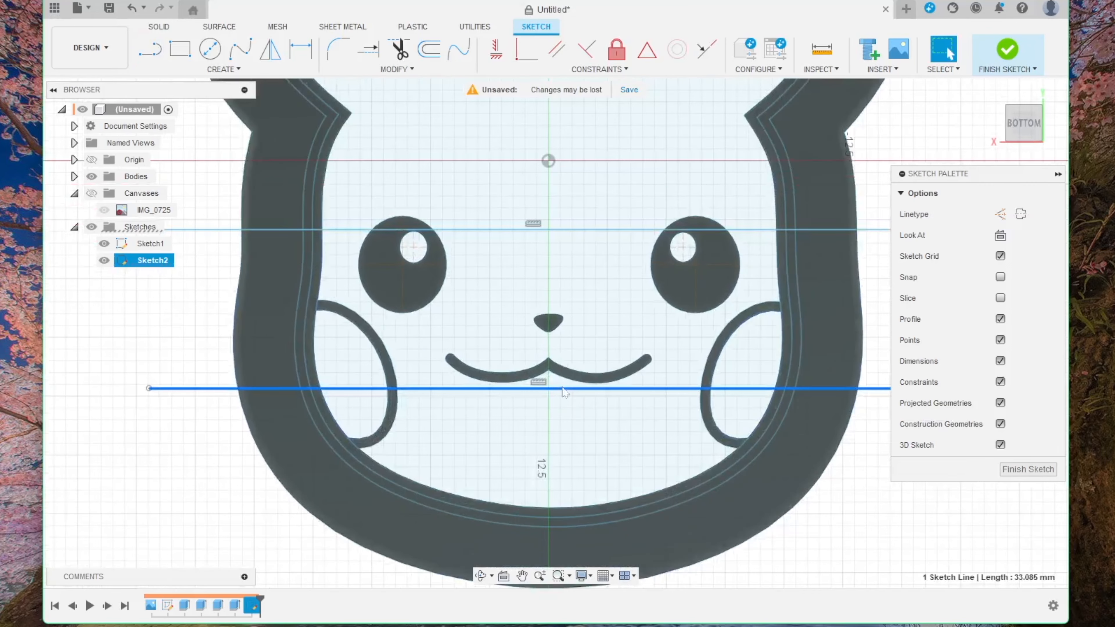
left_click_drag(564, 390, 565, 392)
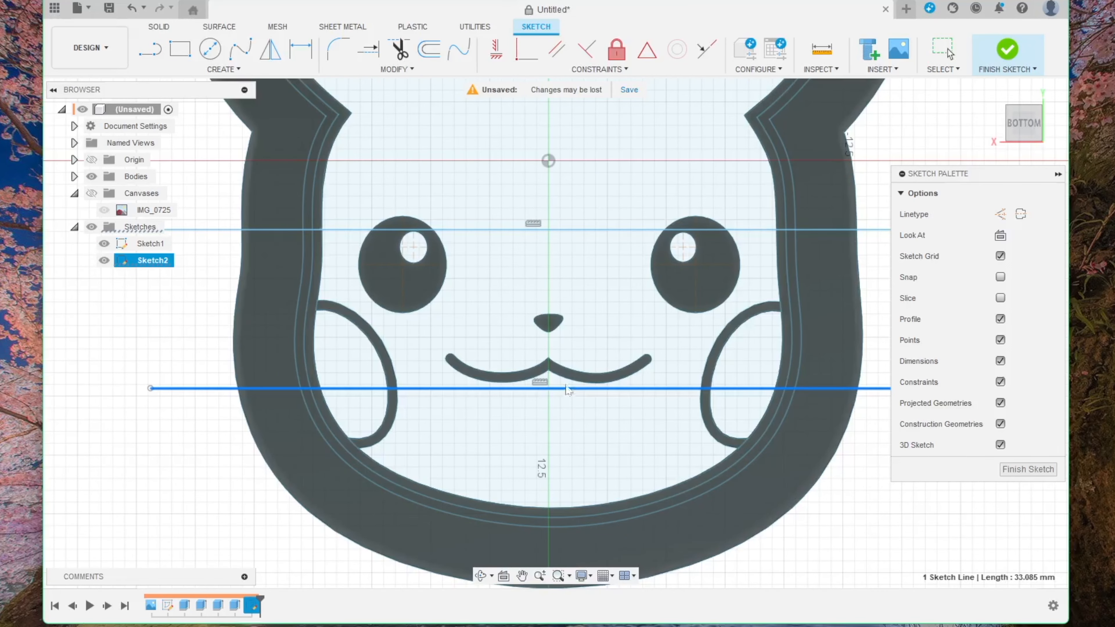
key("Escape")
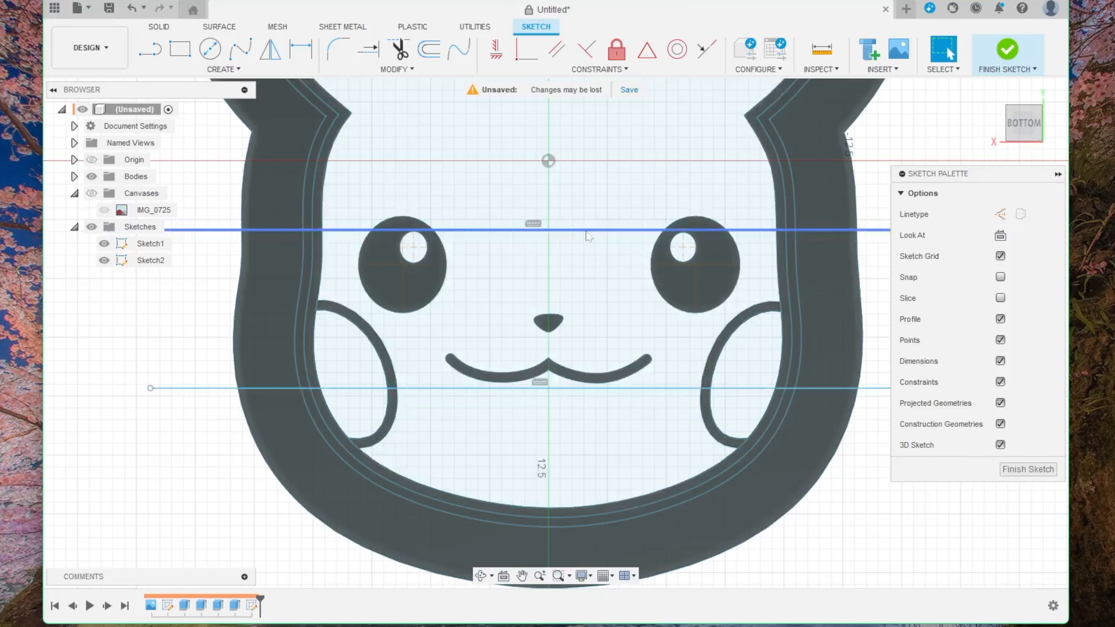
left_click_drag(588, 236, 587, 248)
scroll(554, 336, "down", 1)
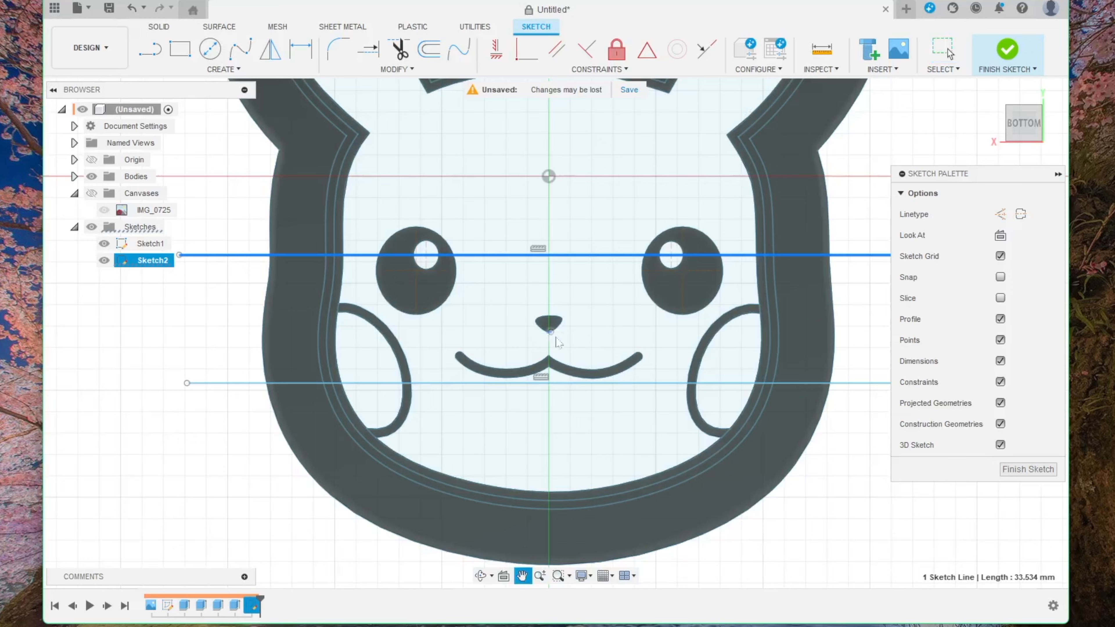
scroll(557, 343, "down", 1)
middle_click_drag(557, 343, 486, 356)
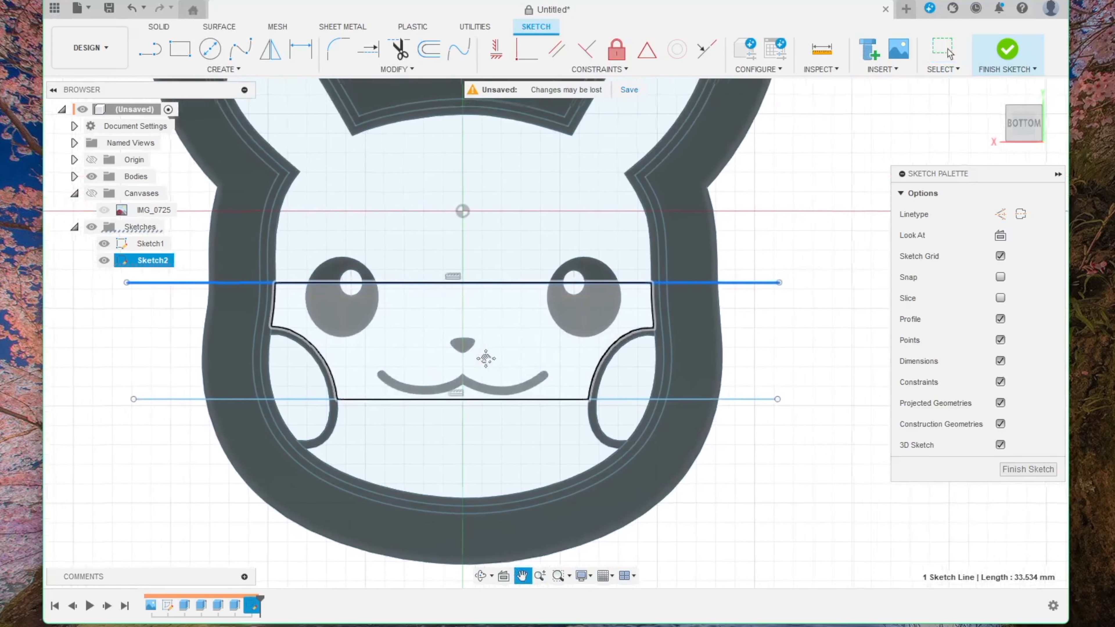
left_click(801, 351)
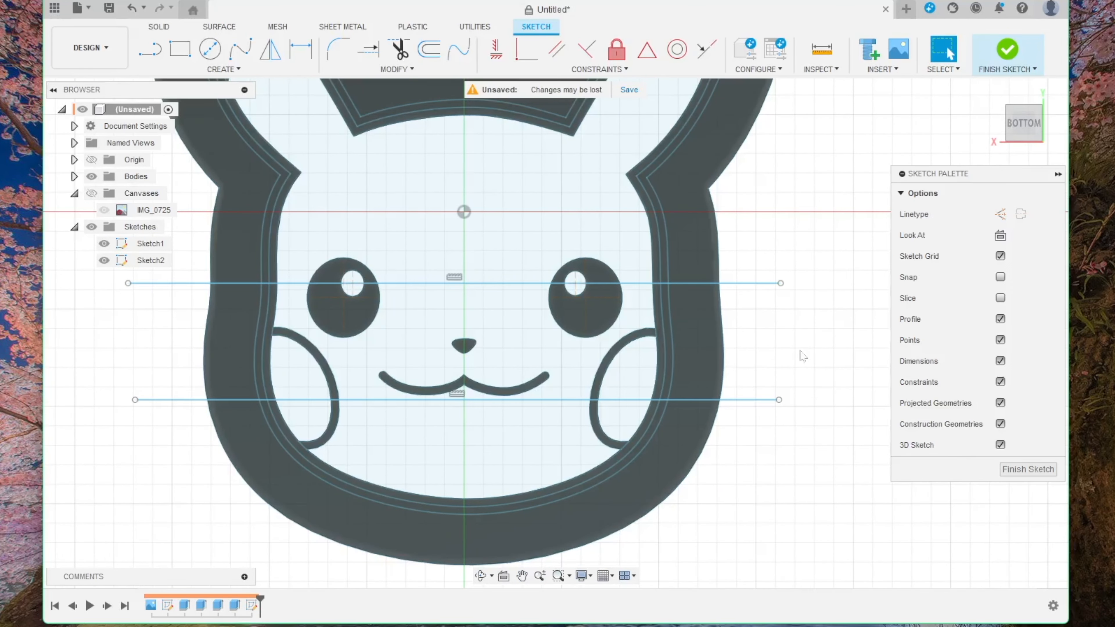
left_click(1008, 51)
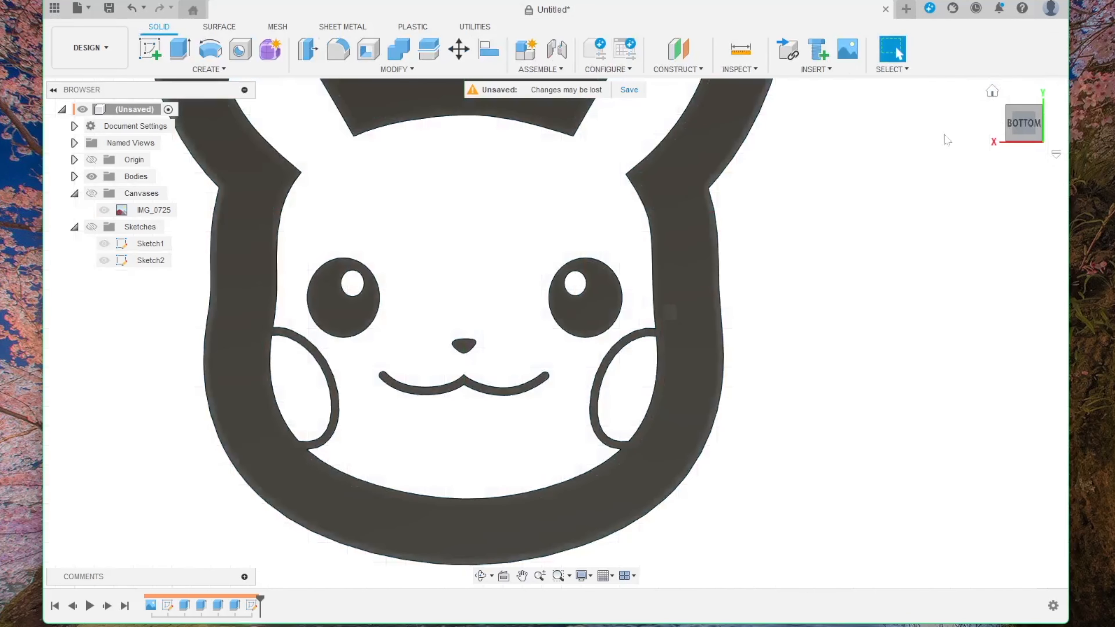
- Show the sketches again but hide Sketch1, leaving only Sketch2 displayed on the underside of the cutter
left_click(92, 229)
left_click(107, 245)
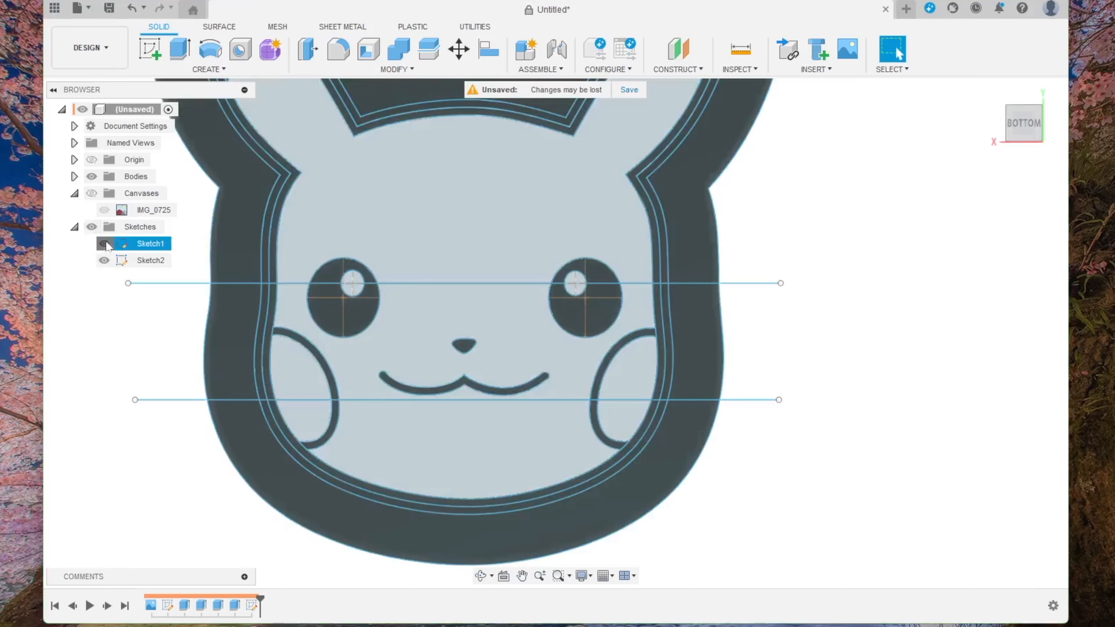
middle_click_drag(154, 306, 240, 295)
mouse_move(570, 362)
middle_mouse_down("shift")
mouse_move(531, 391)
mouse_move(639, 414)
middle_mouse_up("shift")
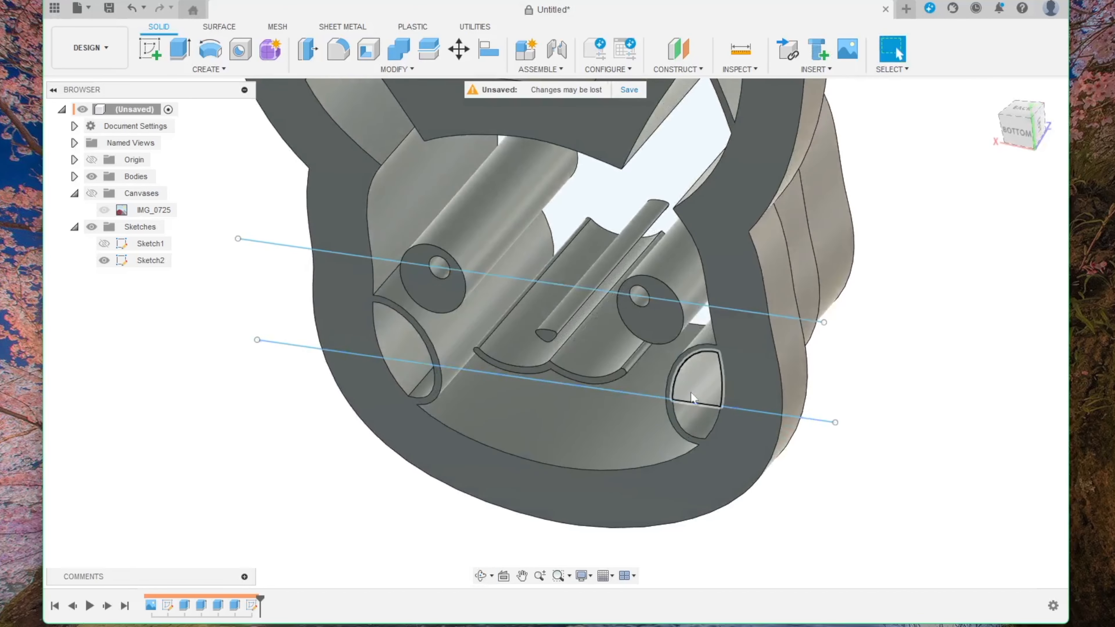
- Extrude the three profiles between the two lines, across the face and inside both cheeks, by -6 mm into the cutter as a Join
left_click(694, 391)
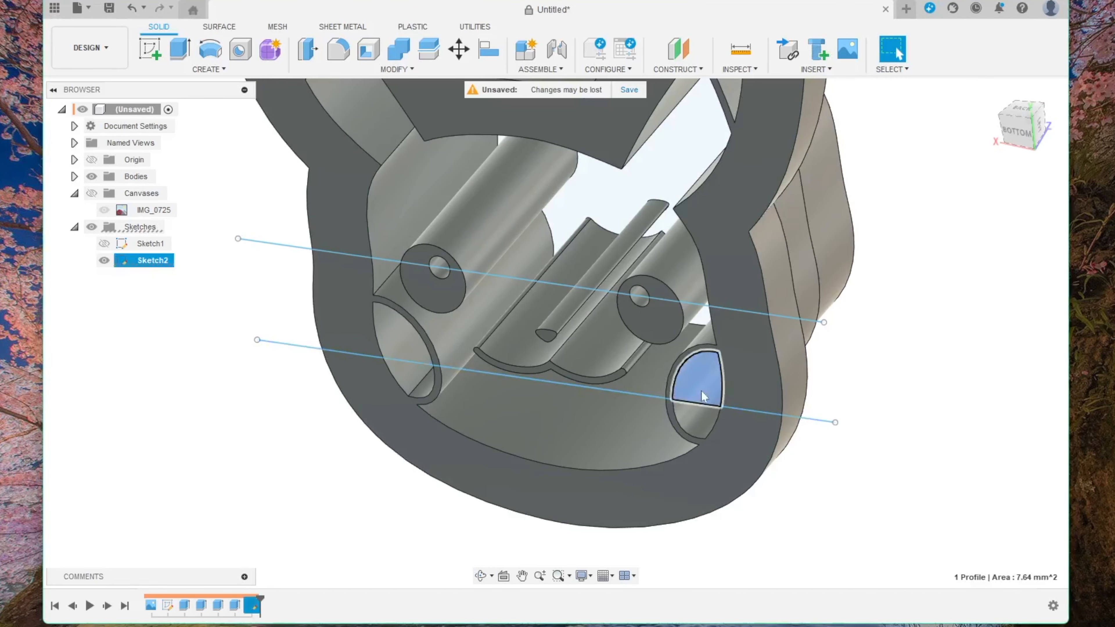
left_click(659, 369, "shift")
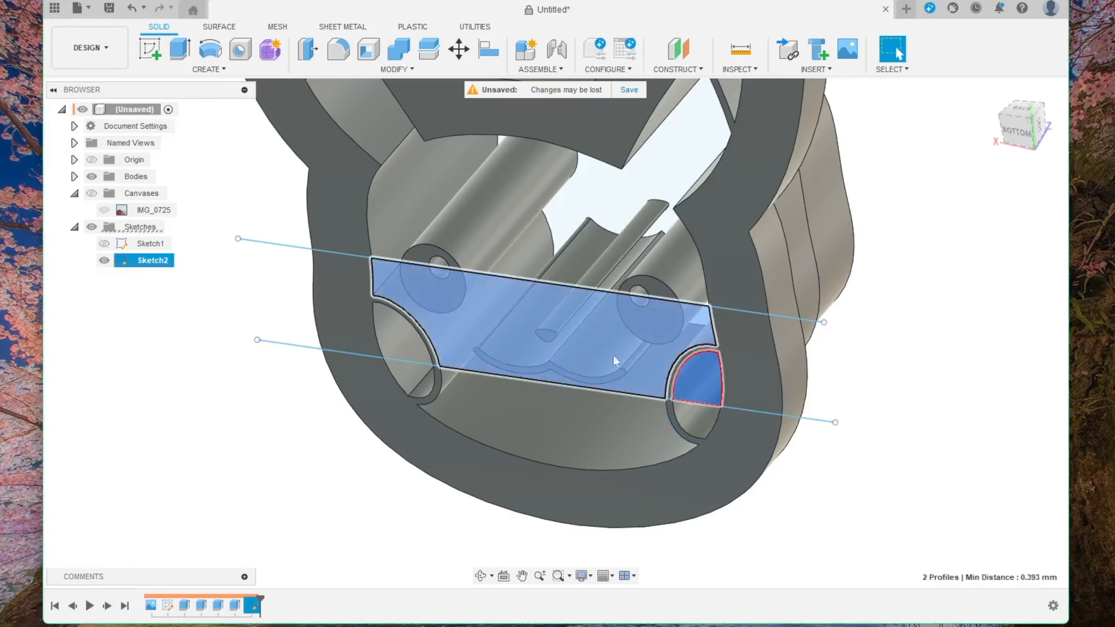
left_click(411, 341, "shift")
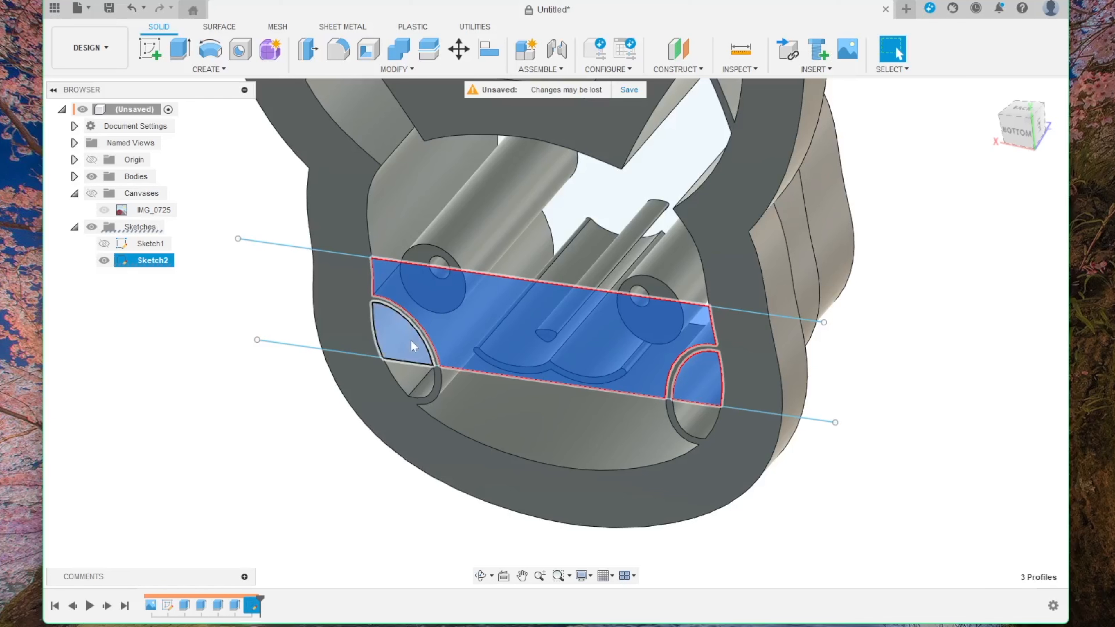
left_click(183, 63)
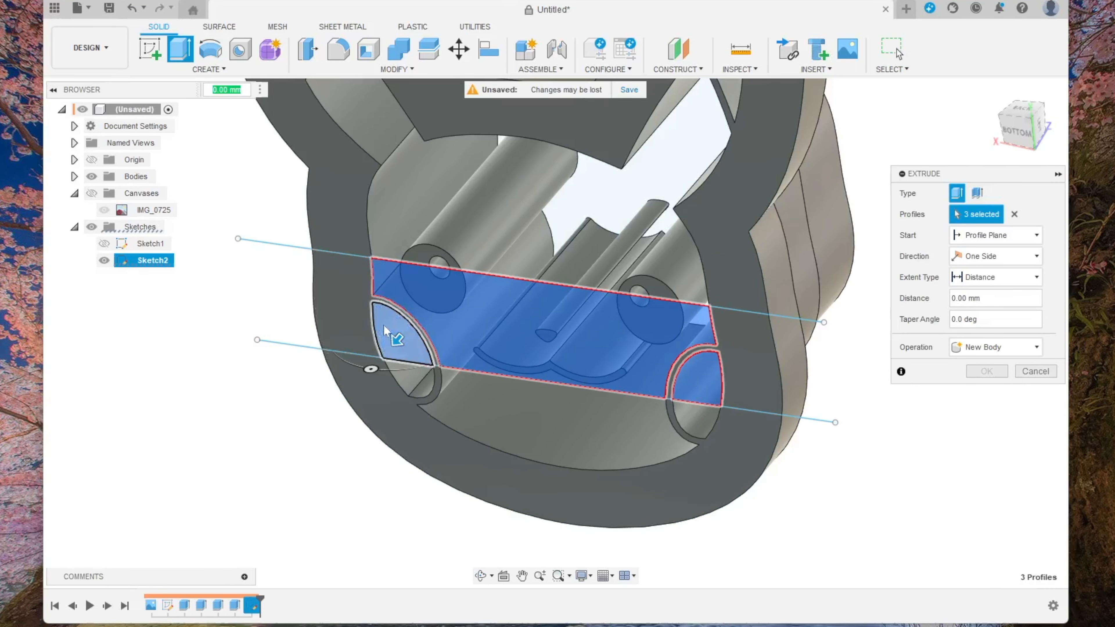
left_click_drag(395, 335, 457, 298)
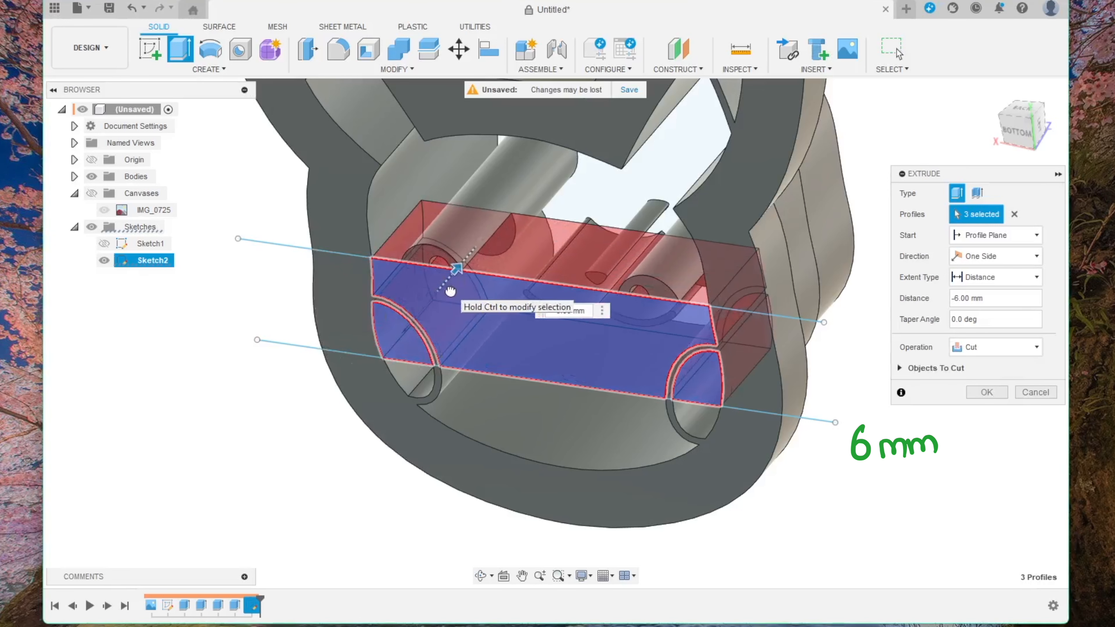
left_click(988, 347)
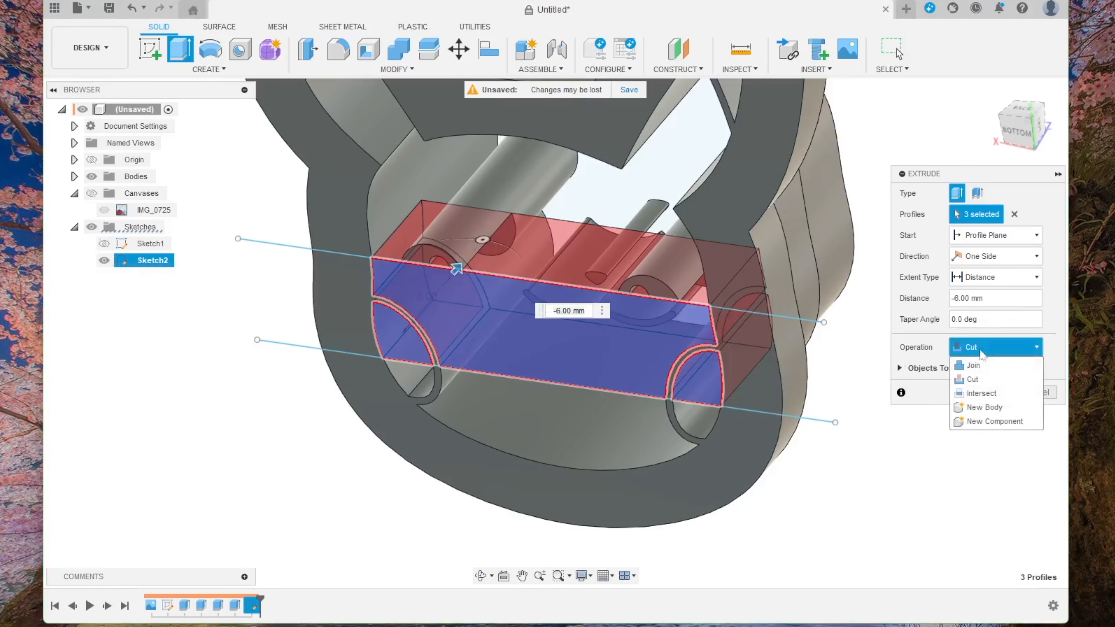
left_click(984, 367)
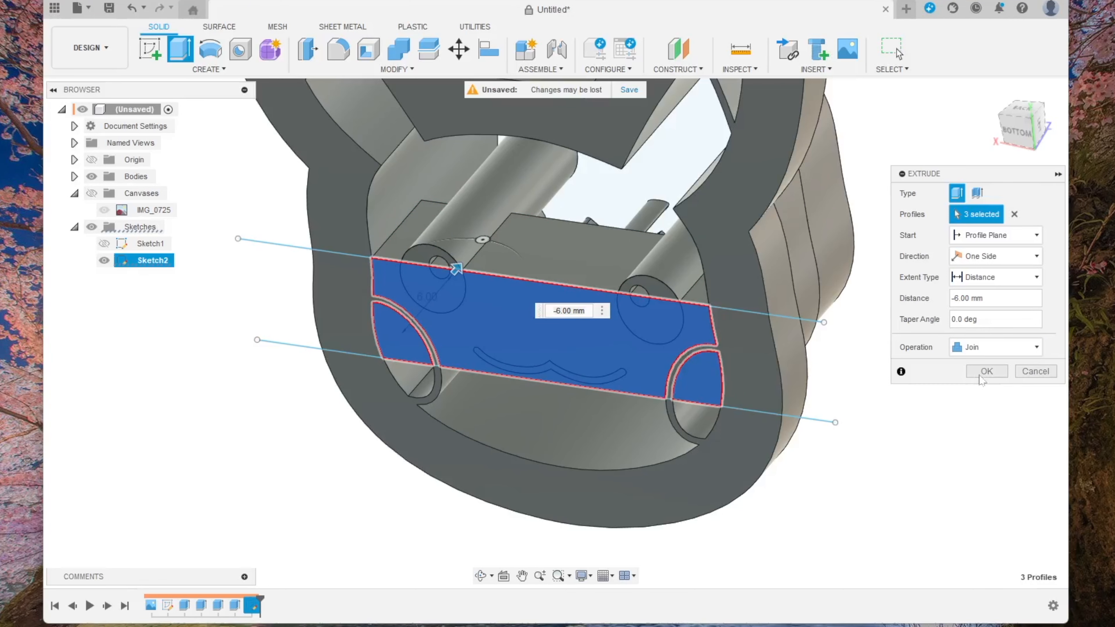
left_click(983, 372)
- Inspect the new support behind the eyes, nose, mouth and cheeks, and examine the whole cutter from several angles
middle_click_drag(835, 472, 389, 443, "shift")
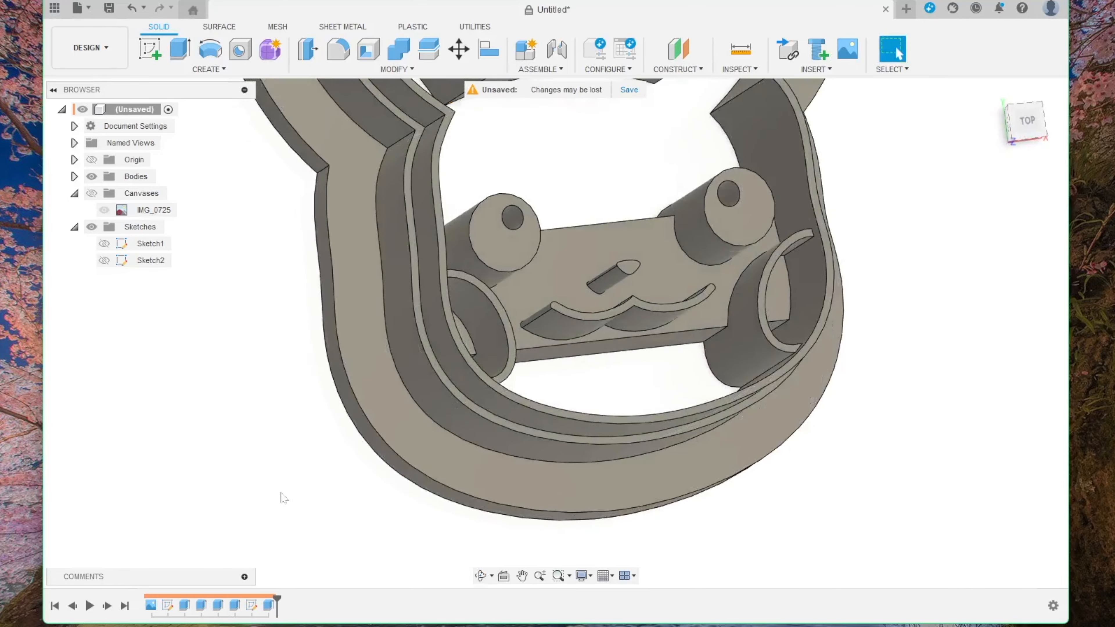
scroll(281, 511, "down", 4)
mouse_move(891, 384)
middle_mouse_down()
mouse_move(894, 399)
mouse_move(869, 404)
mouse_move(889, 404)
mouse_move(846, 451)
mouse_move(792, 469)
mouse_move(781, 448)
middle_mouse_up()
scroll(883, 422, "down", 3)
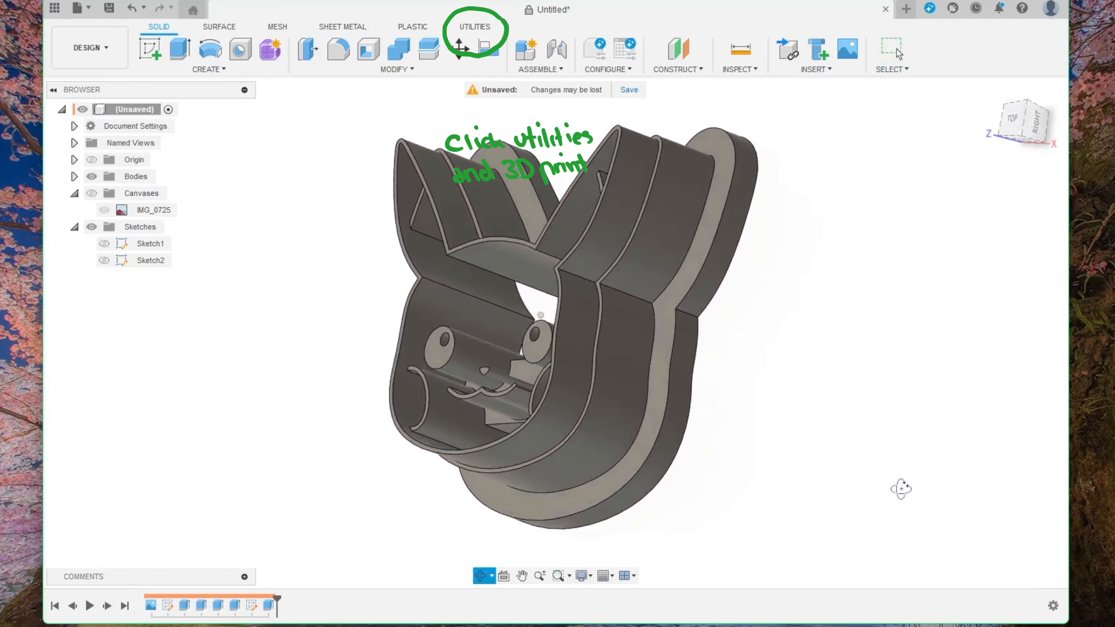
middle_click_drag(898, 502, 940, 414, "shift")
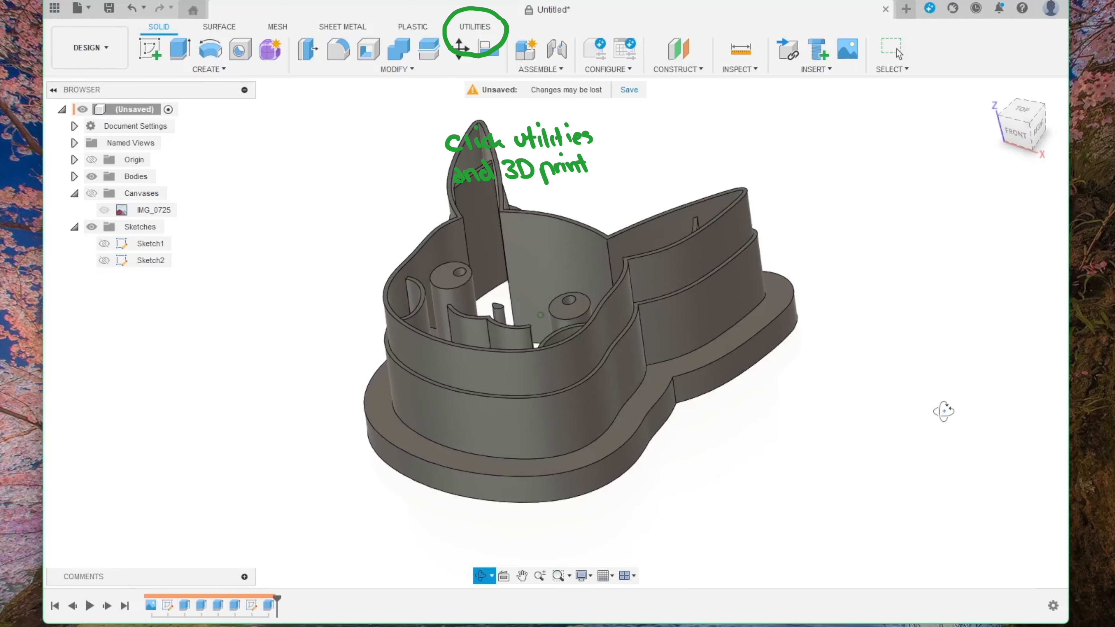